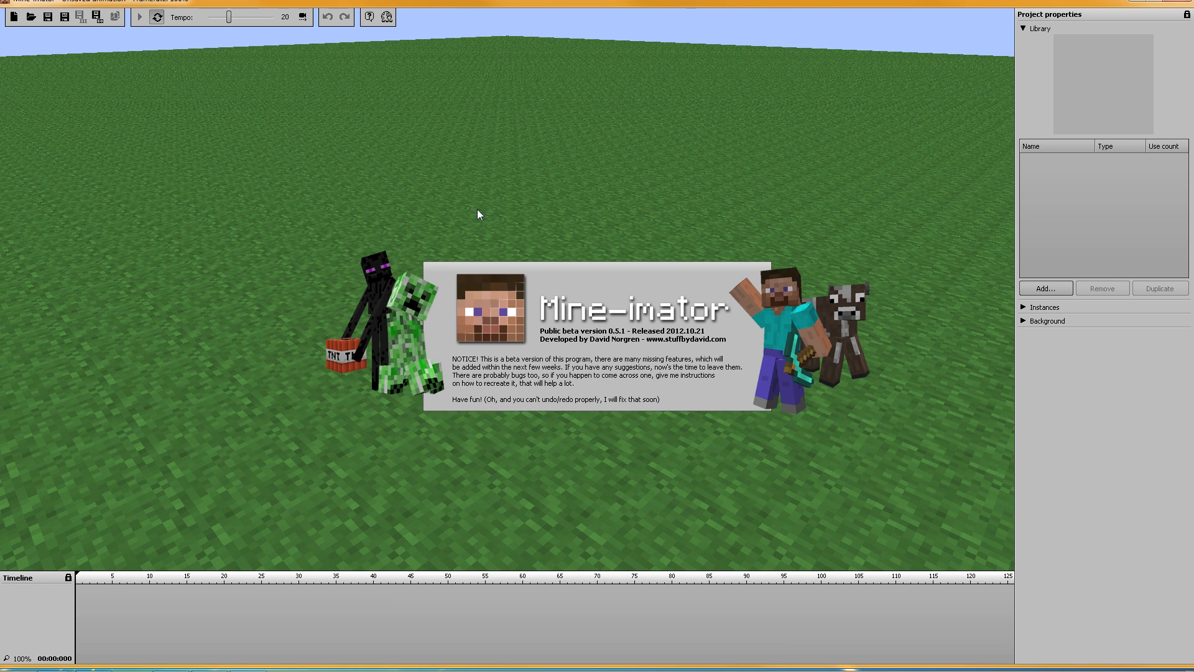
Step: Add a default human Character from the Library and orbit the view toward it
left_click(1038, 289)
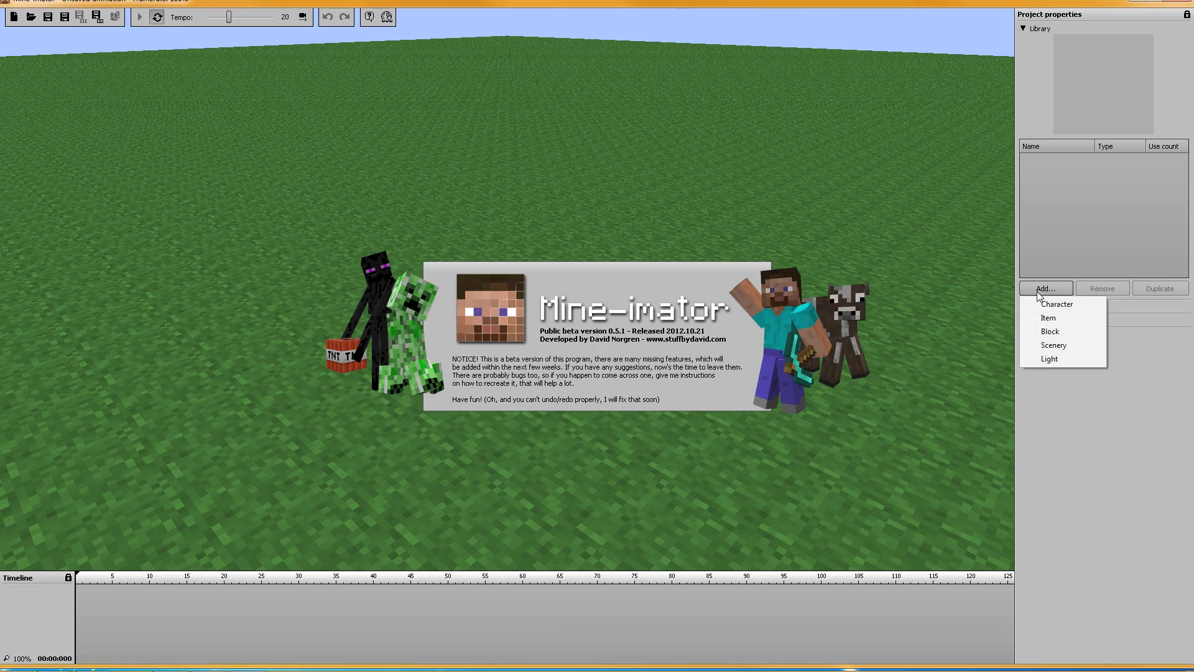
left_click(1045, 304)
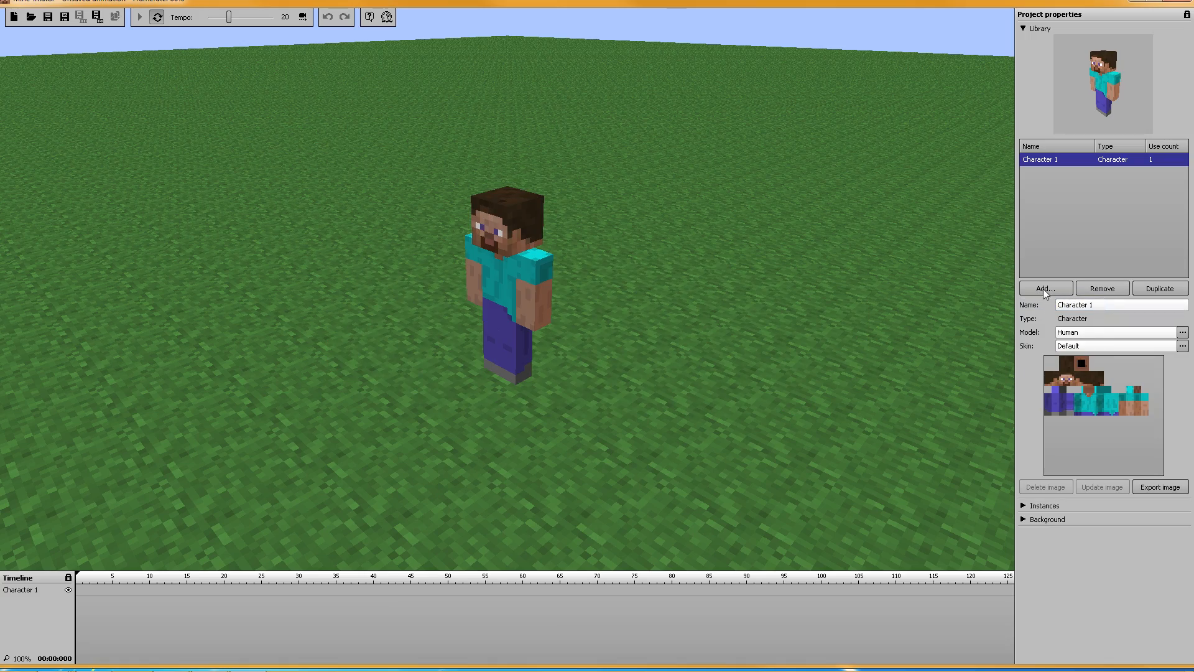
middle_click_drag(632, 221, 674, 197)
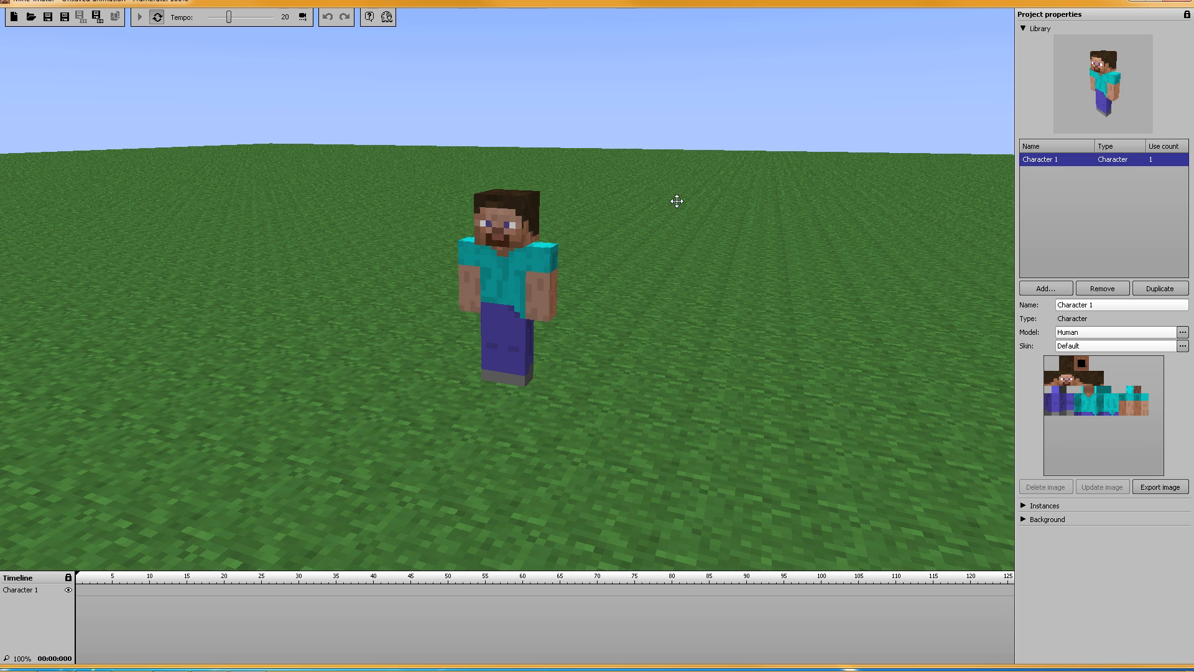
Step: Set the interface colour to the orange basic colour in the Color dialog
left_click(676, 201)
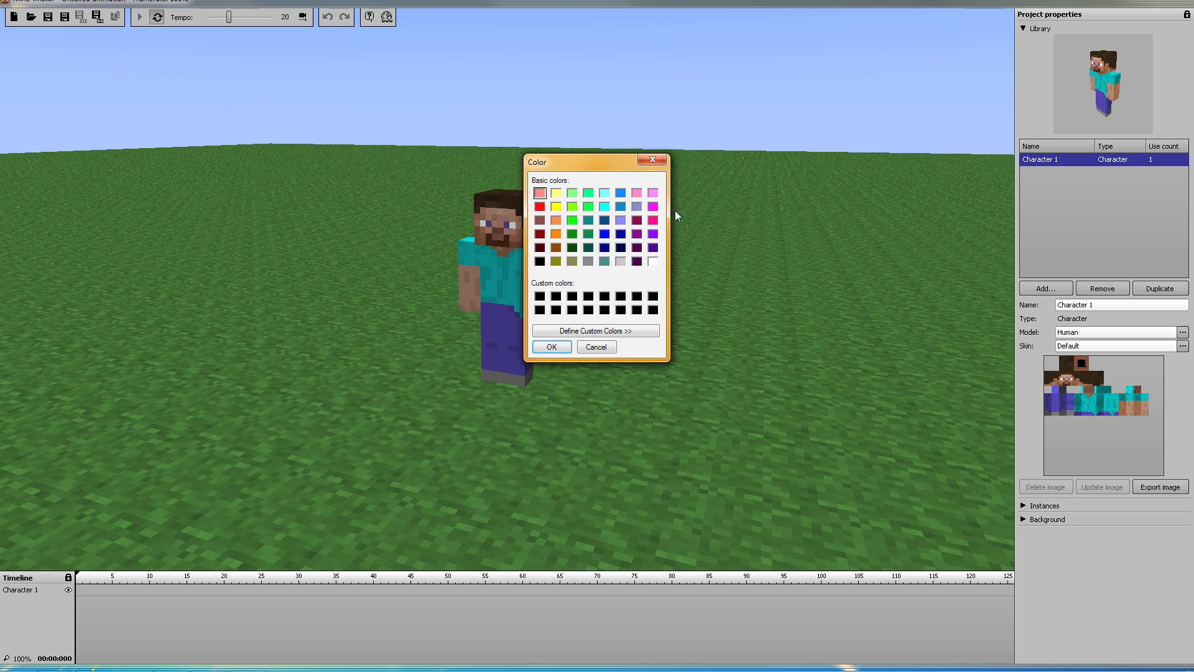
left_click(557, 234)
left_click(551, 347)
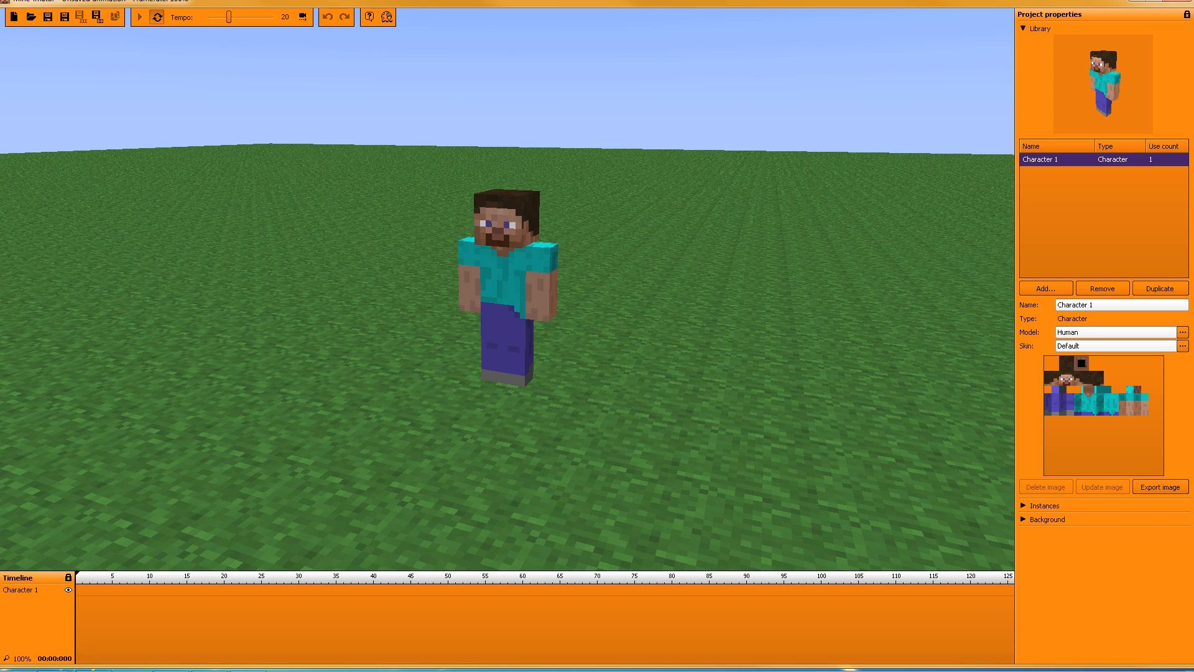
left_click(1071, 334)
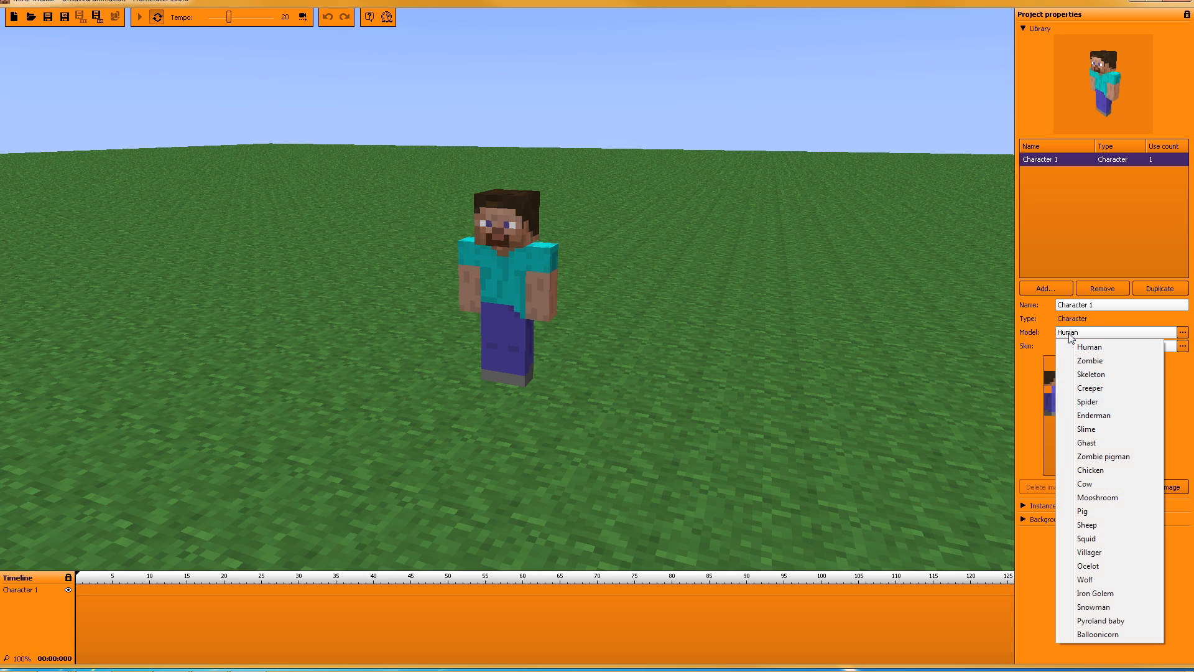
Step: Switch Character 1's model to Skeleton, leaving the skin on Default
left_click(1102, 374)
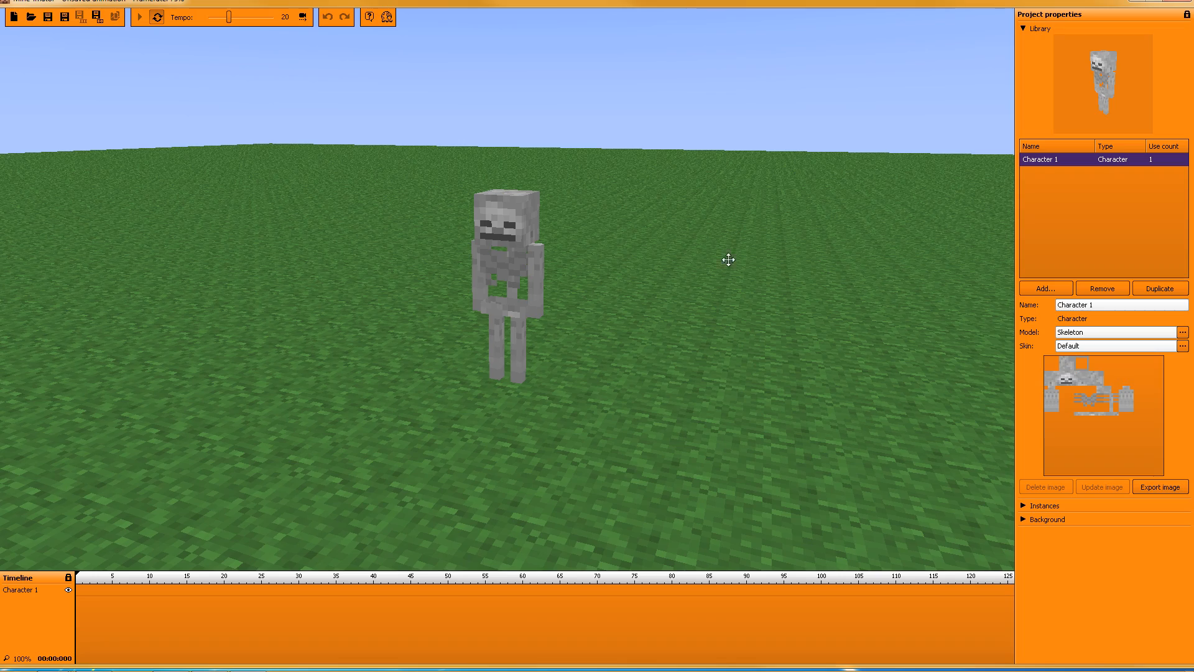
mouse_move(651, 242)
left_mouse_down()
mouse_move(758, 238)
mouse_move(640, 234)
mouse_move(651, 231)
left_mouse_up()
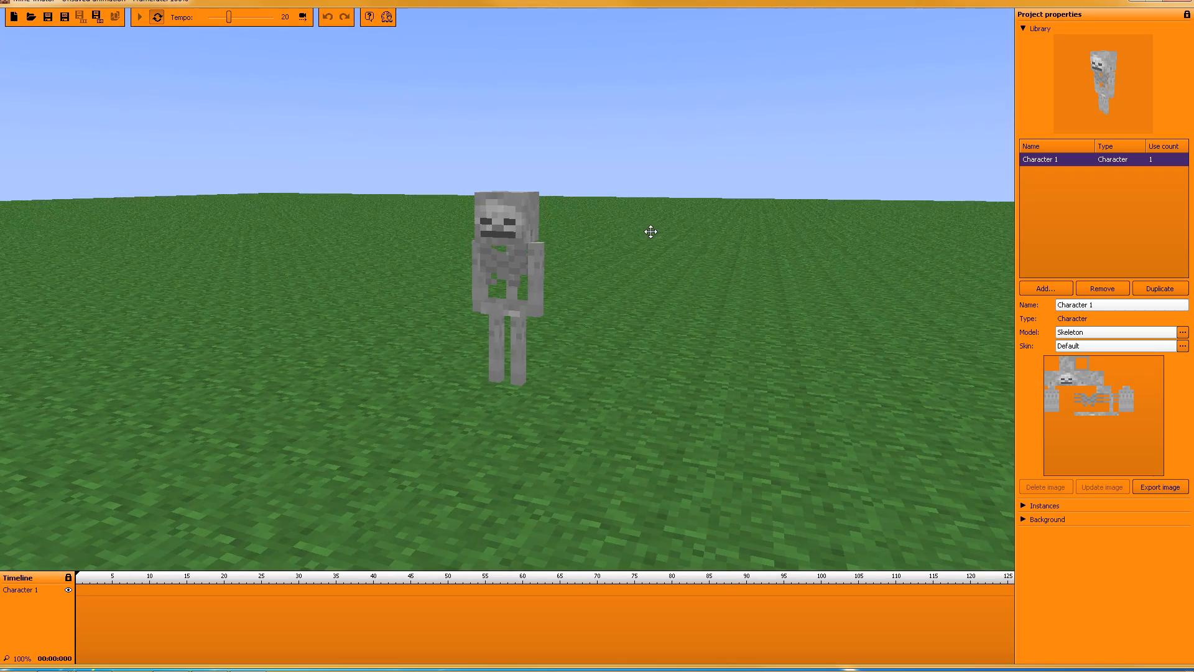
left_click(1080, 346)
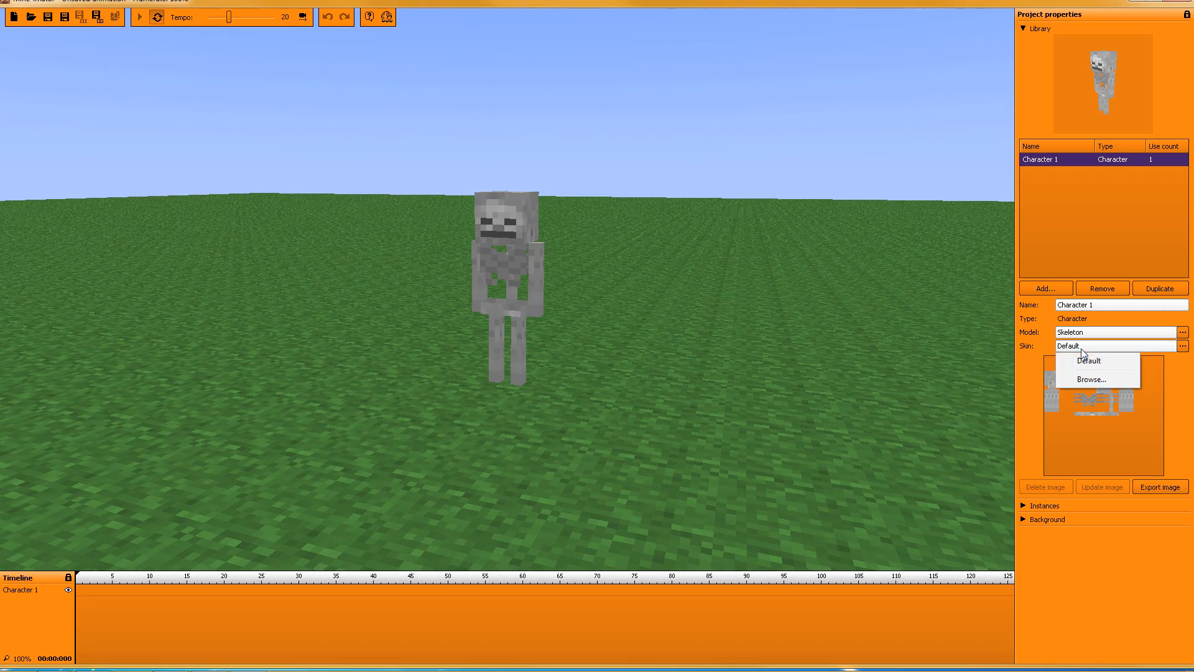
left_click(1027, 365)
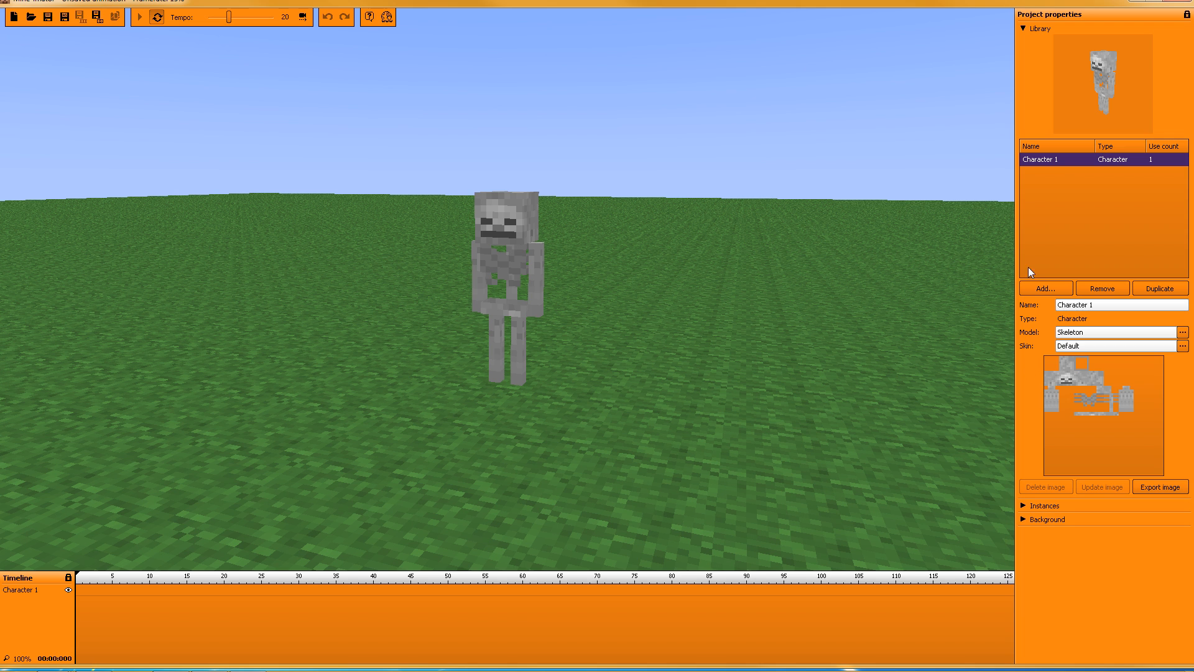
left_click_drag(690, 226, 747, 233)
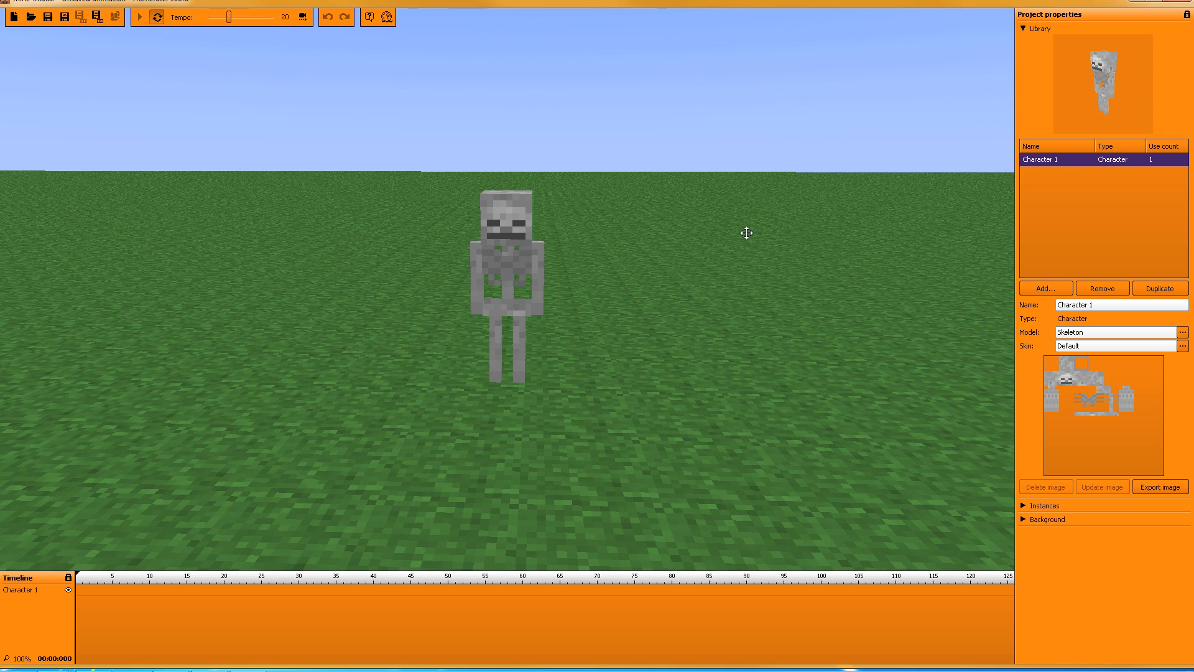
Step: Key Character 1 at frame 0 with the skeleton dragged right along the X axis
left_click(77, 589)
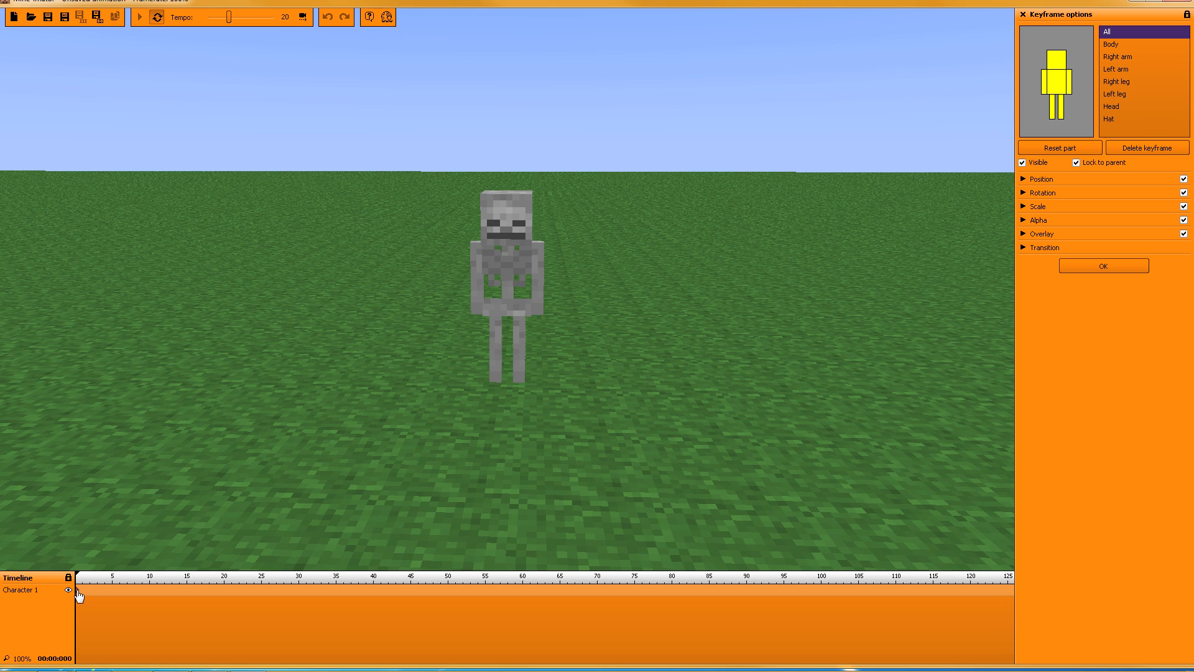
left_click(1023, 180)
left_click_drag(570, 390, 968, 374)
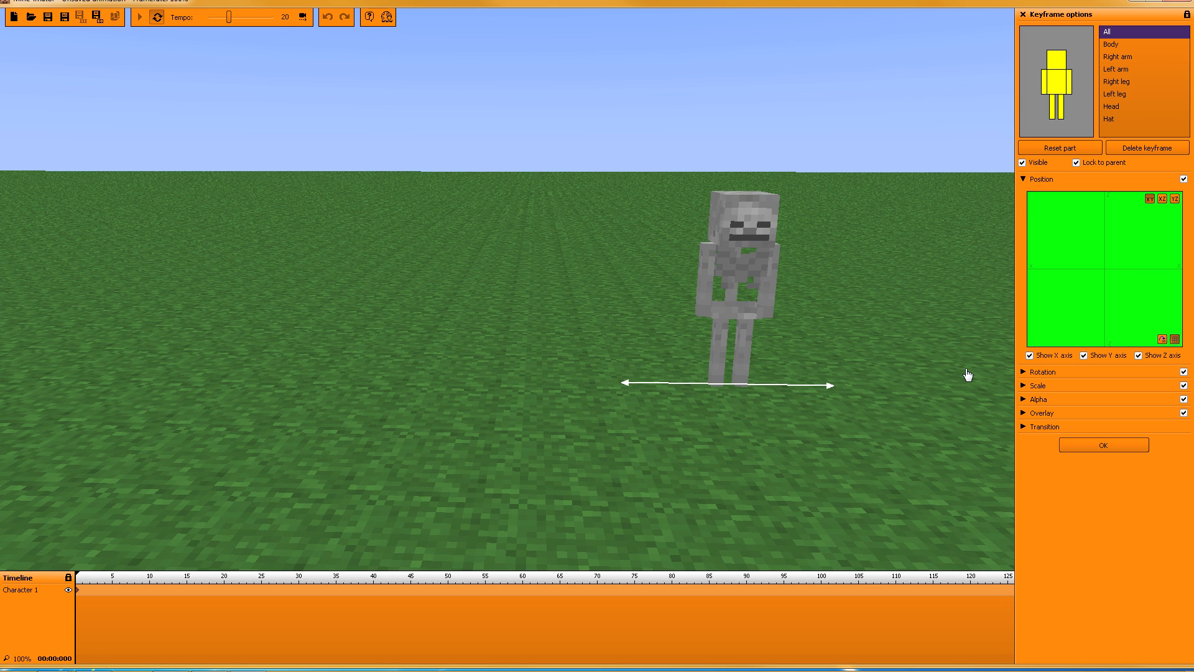
left_click_drag(868, 417, 831, 413)
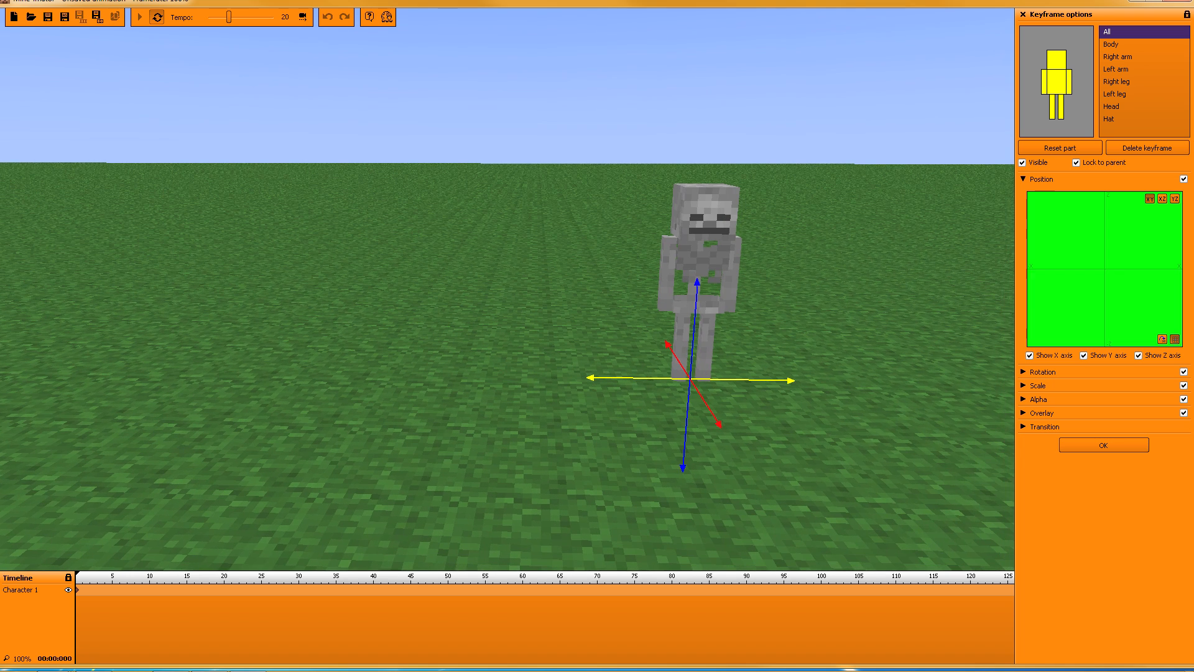
left_click(1112, 443)
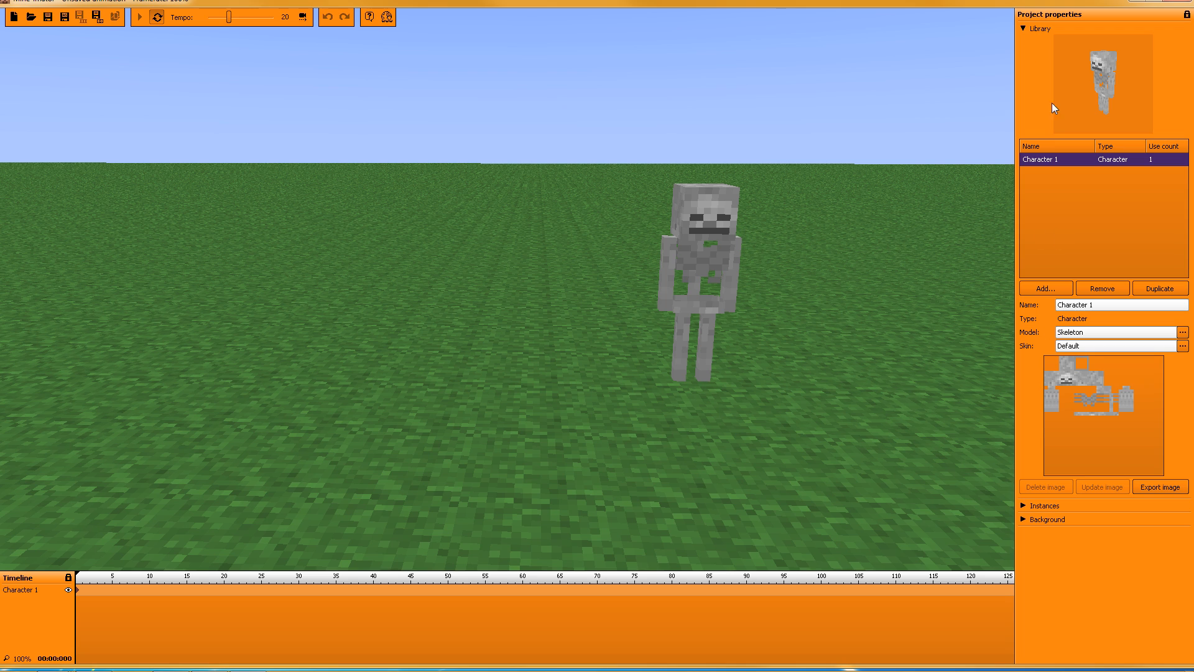
Step: Add a new Item to the scene from the Library's Add menu
left_click(1055, 285)
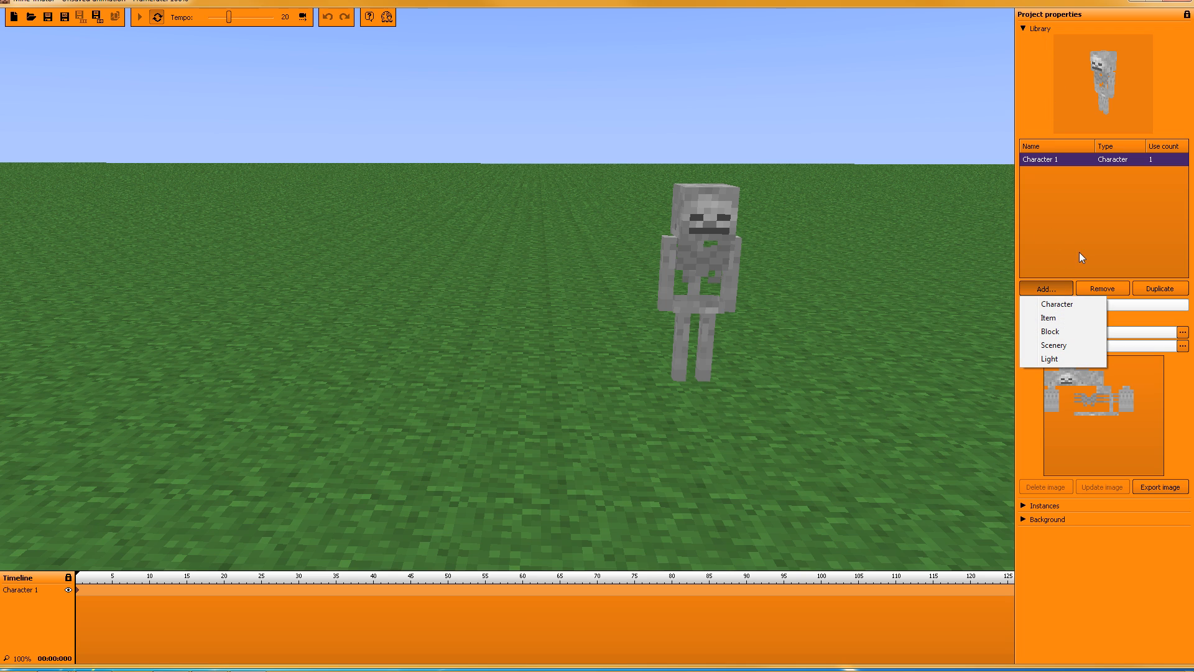
left_click(1057, 317)
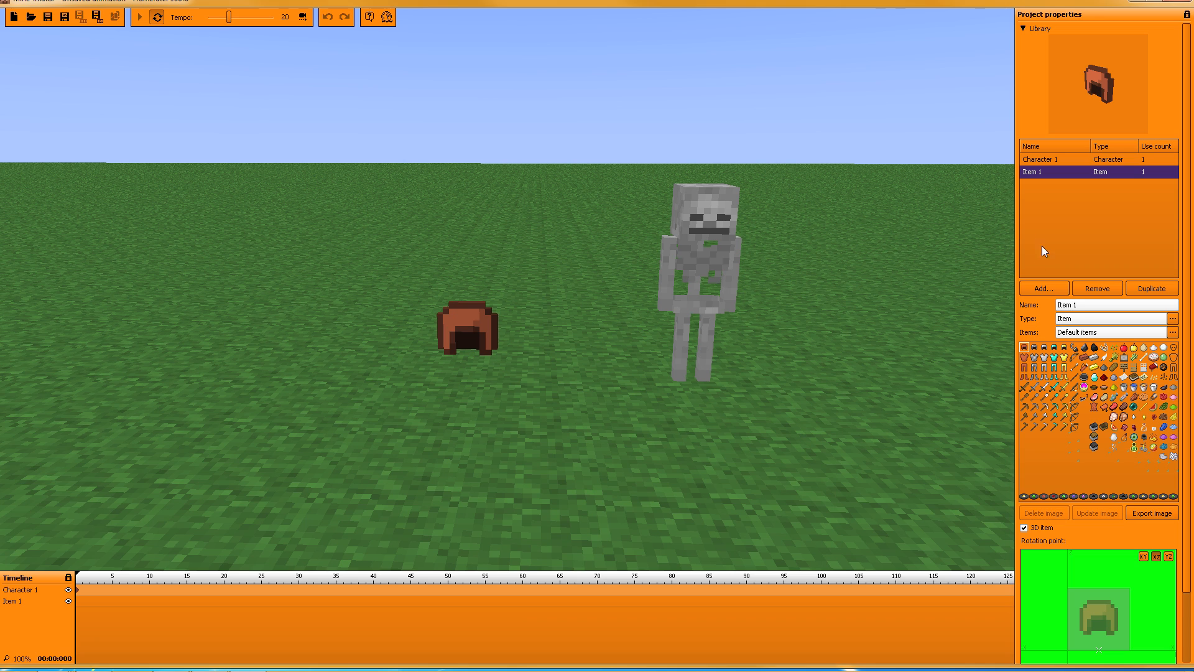
Step: Rename the new item to 'Gun'
left_click(1072, 308)
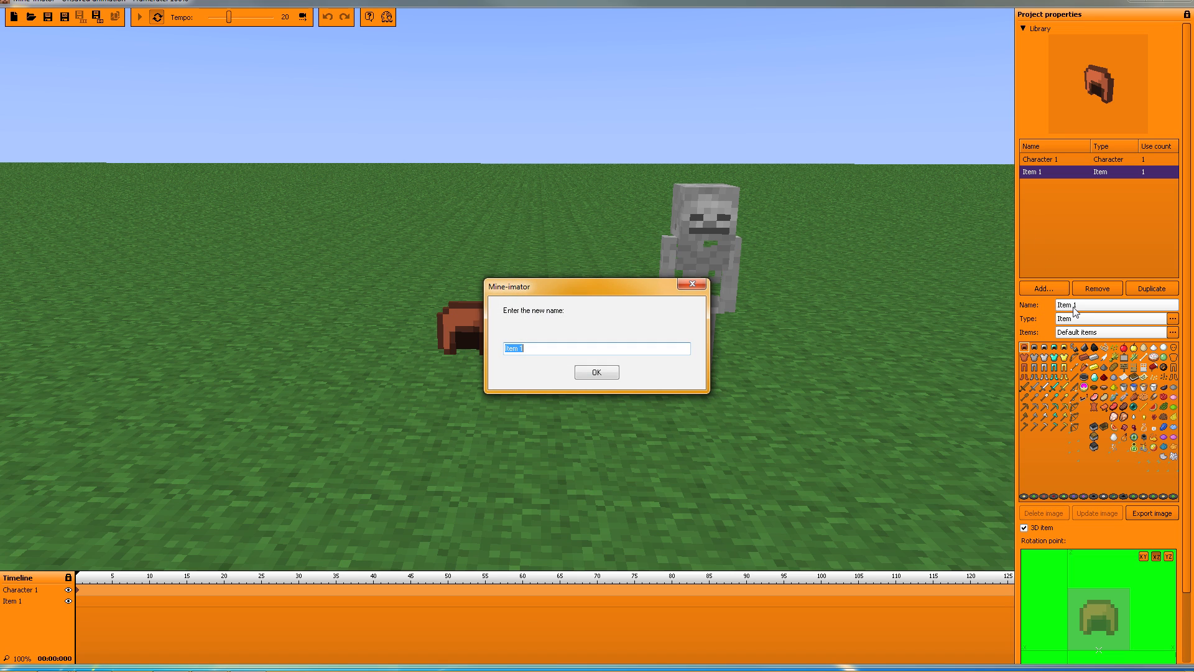
type("Gun")
key("Return")
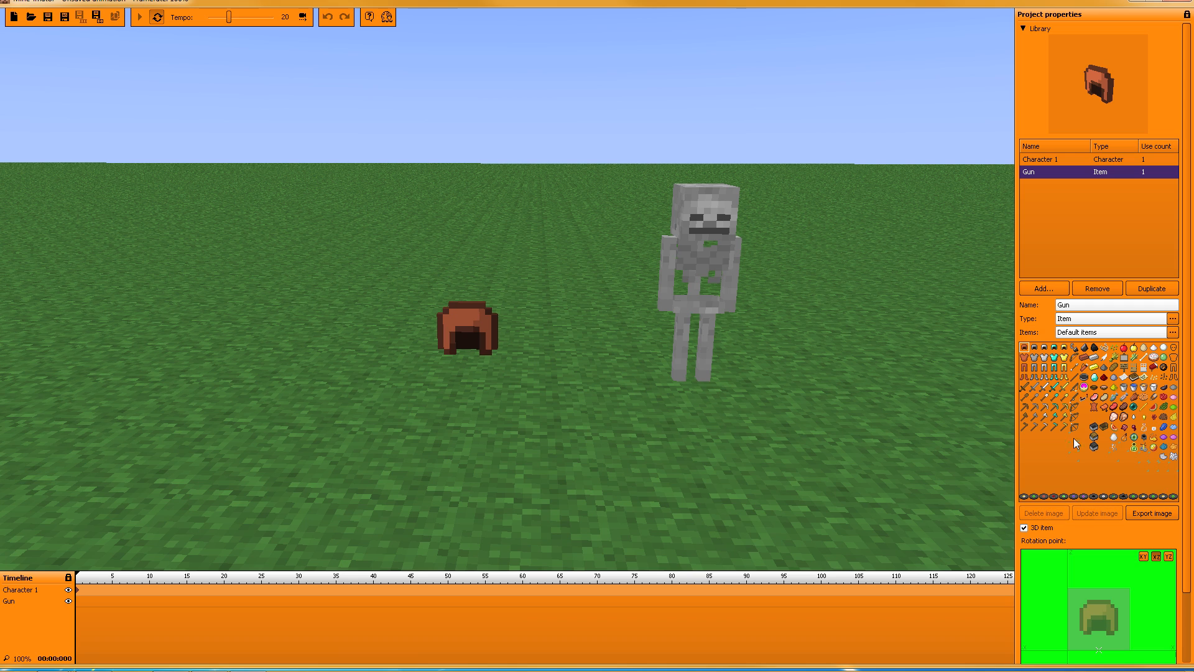
Step: Preview the bow, diamond pickaxe, iron shovel, gold boots and gold leggings as the item
left_click(1073, 408)
left_click(1054, 407)
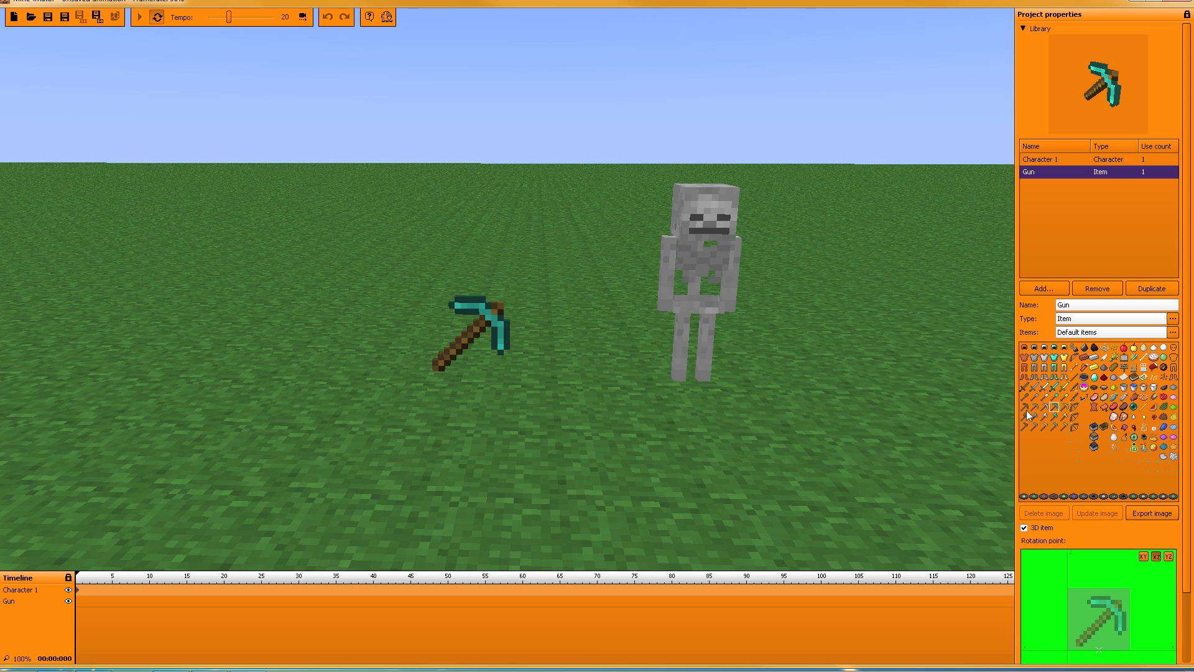
left_click(1044, 397)
left_click(1063, 377)
left_click(1064, 367)
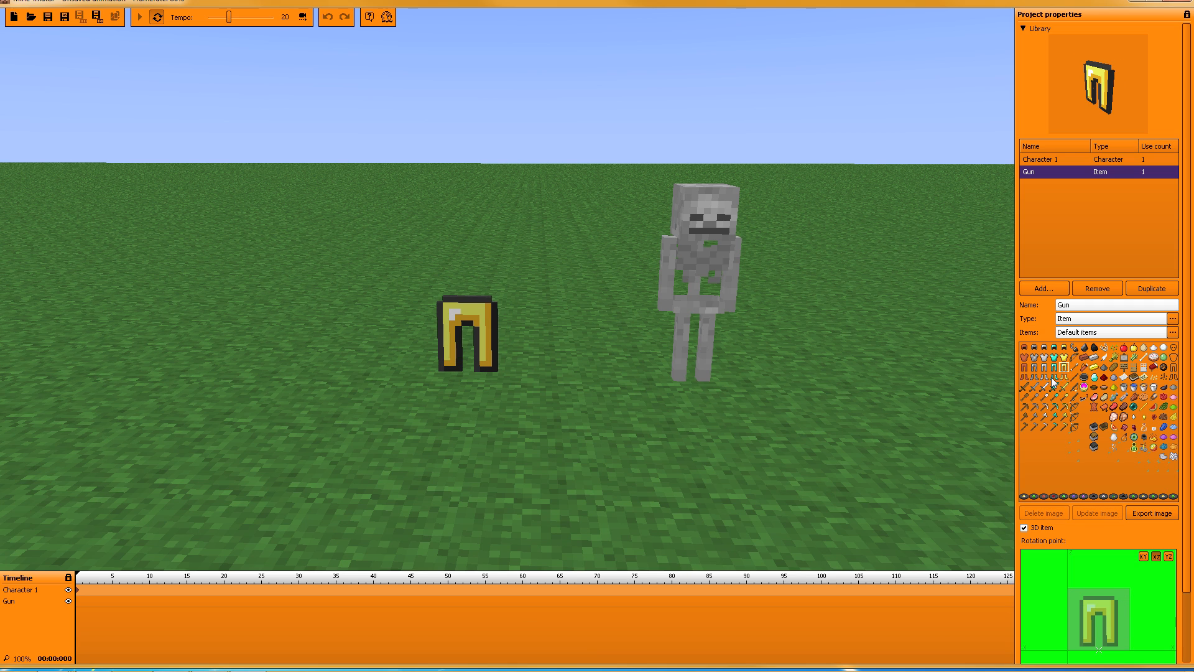
left_click(1073, 333)
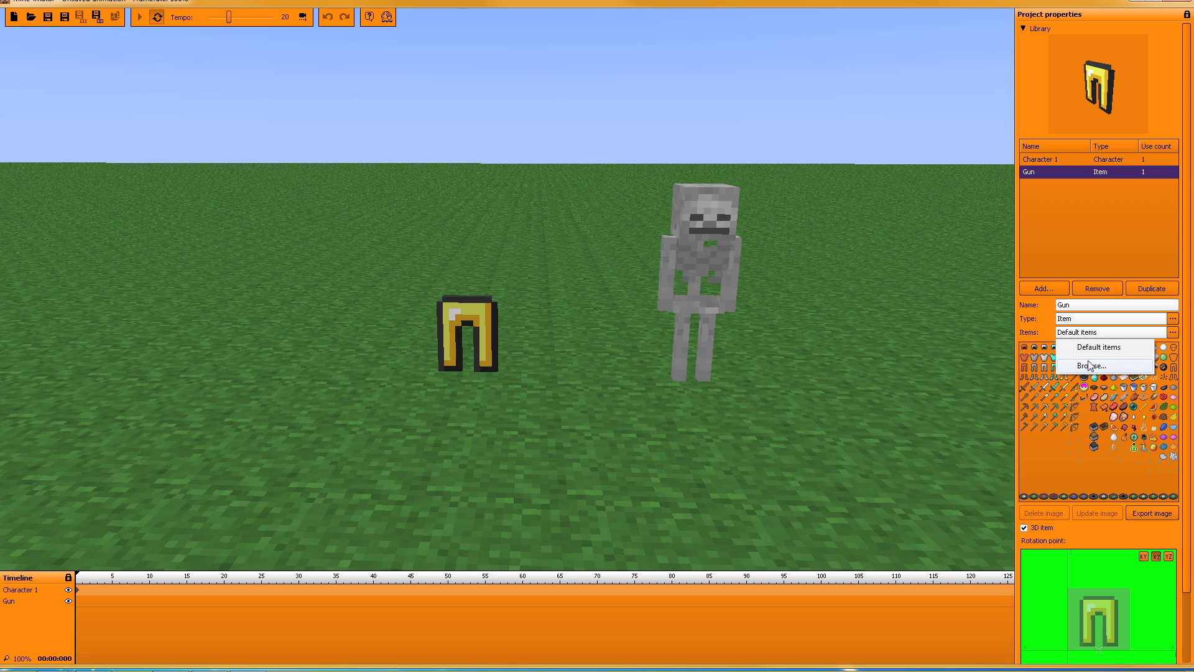
Step: Load guns.png from Media (M:) > Photoshop as the Gun's sheet and pick the first sprite
left_click(1089, 366)
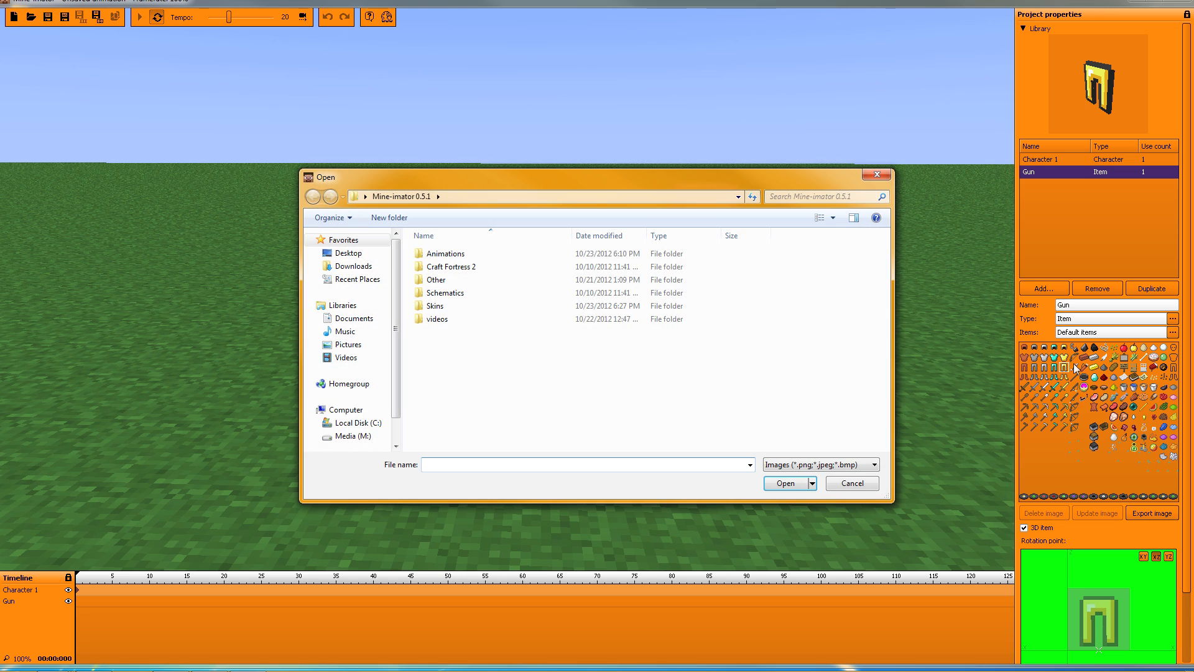
left_click(352, 435)
double_click(453, 255)
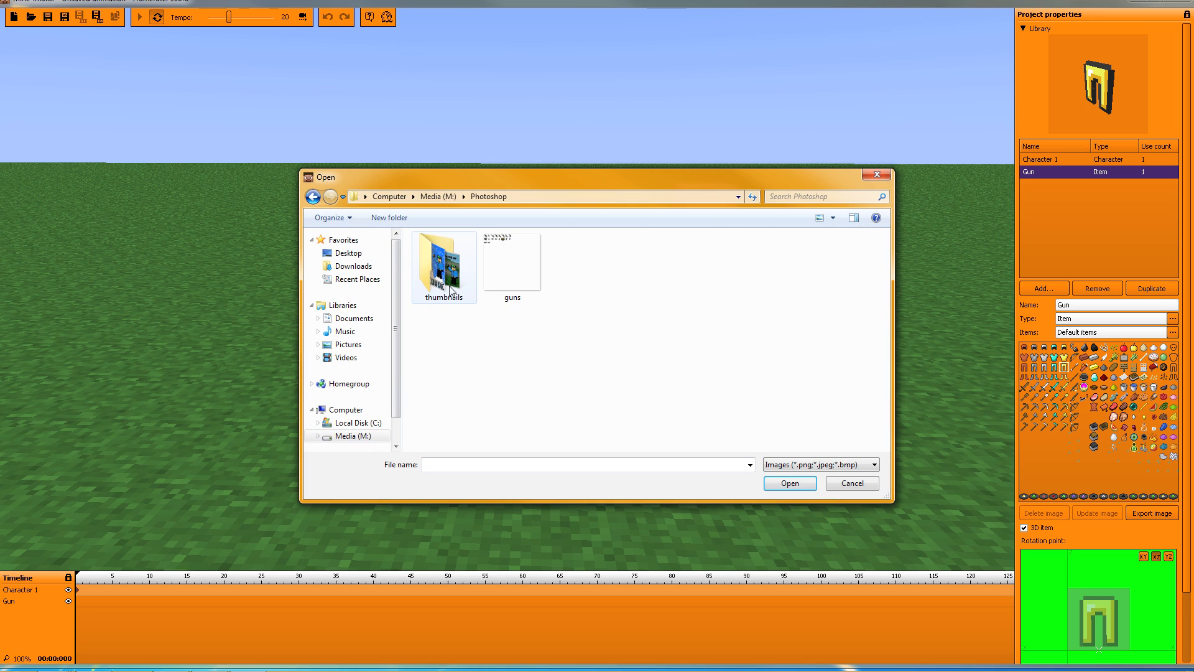
left_click(511, 267)
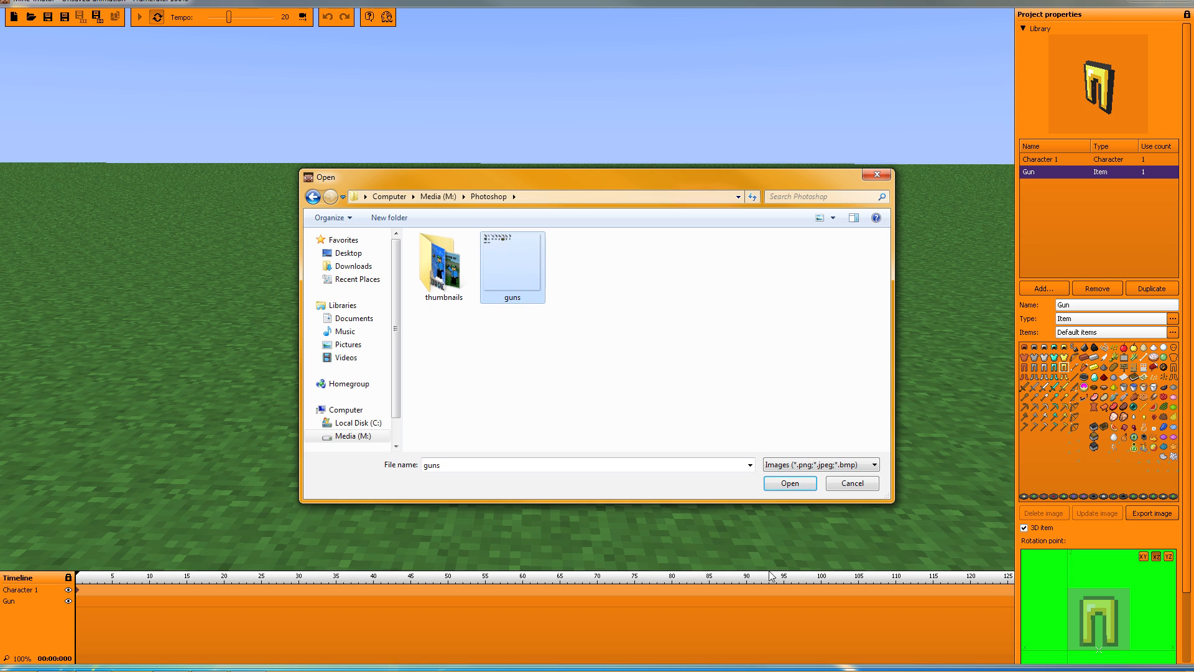
left_click(784, 483)
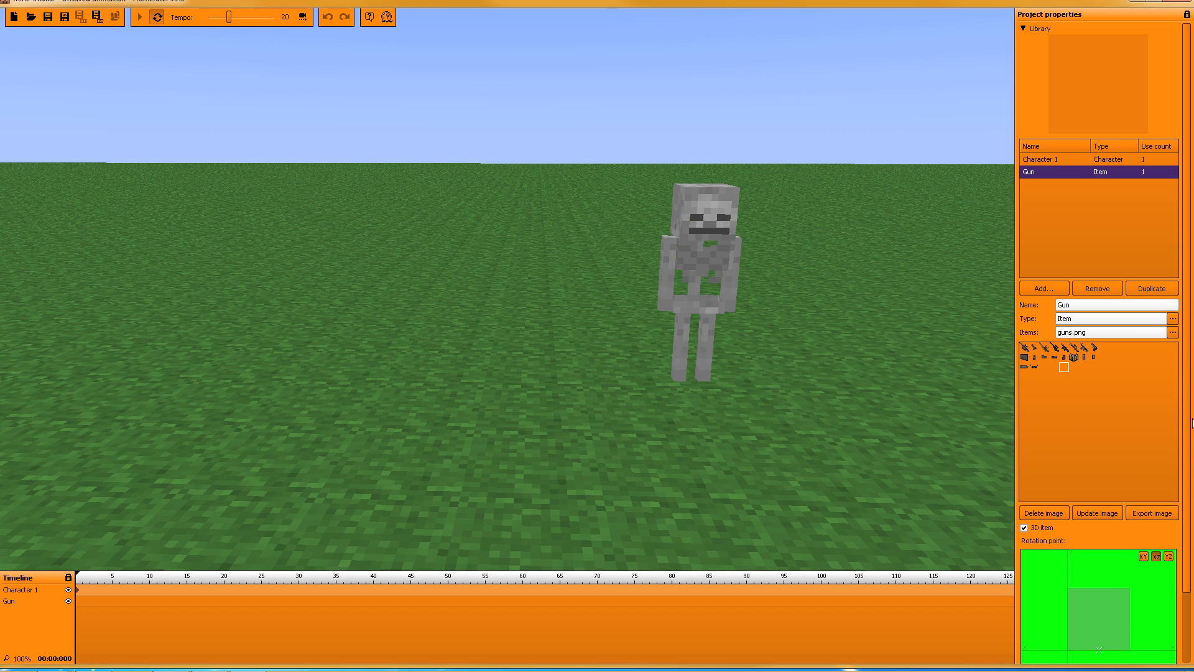
left_click(1092, 429)
left_click(1024, 348)
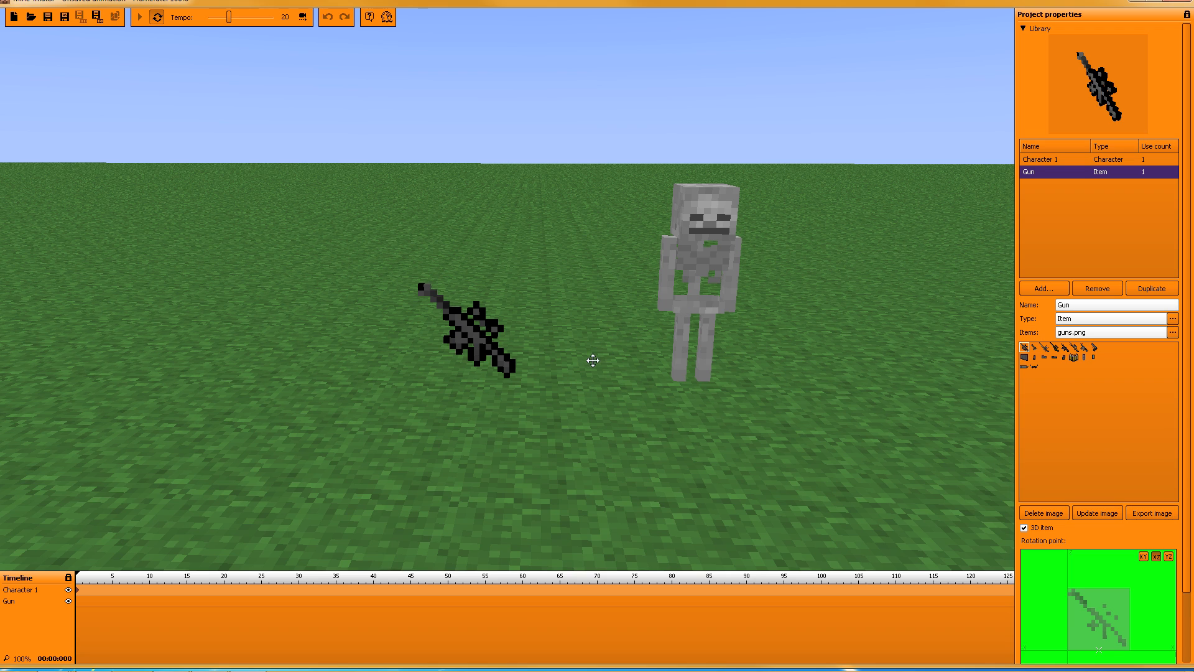
Step: Preview the gun, grey block and bullets sprites across the first two rows of guns.png
left_click(1034, 349)
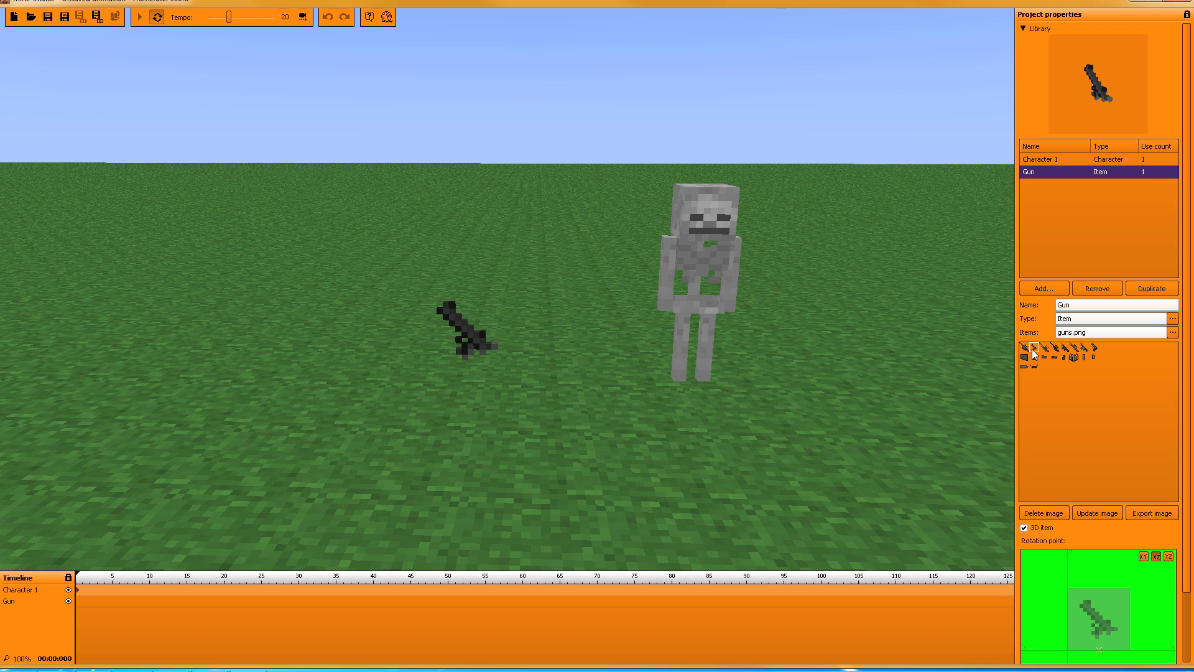
left_click(1044, 349)
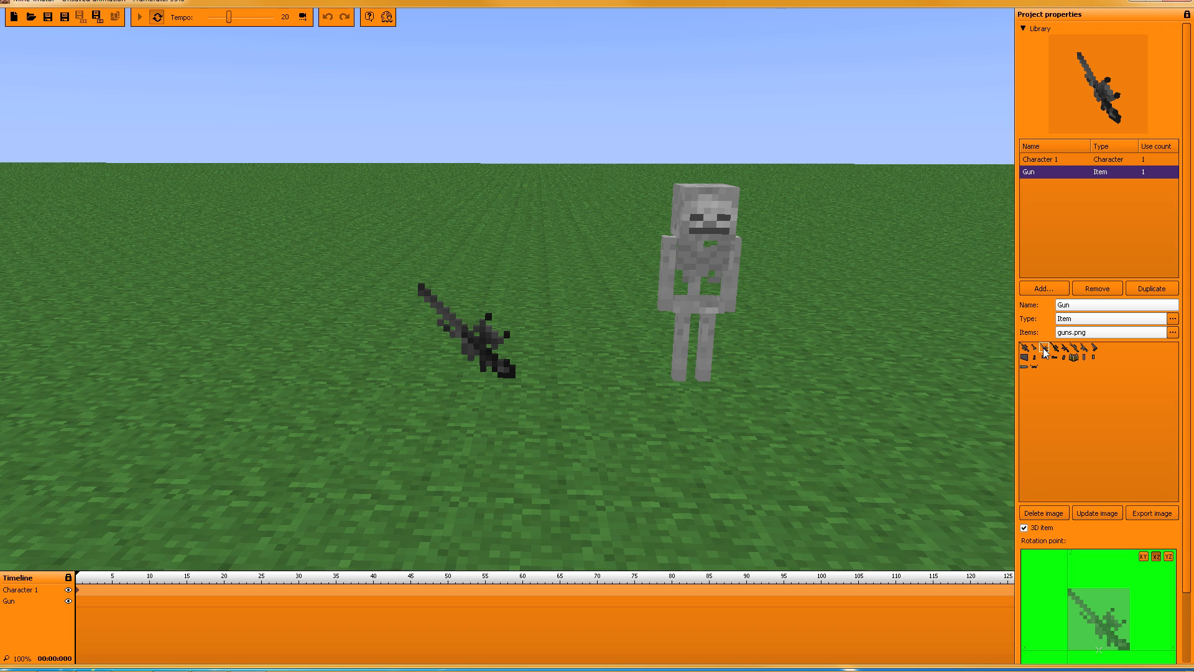
left_click(1061, 350)
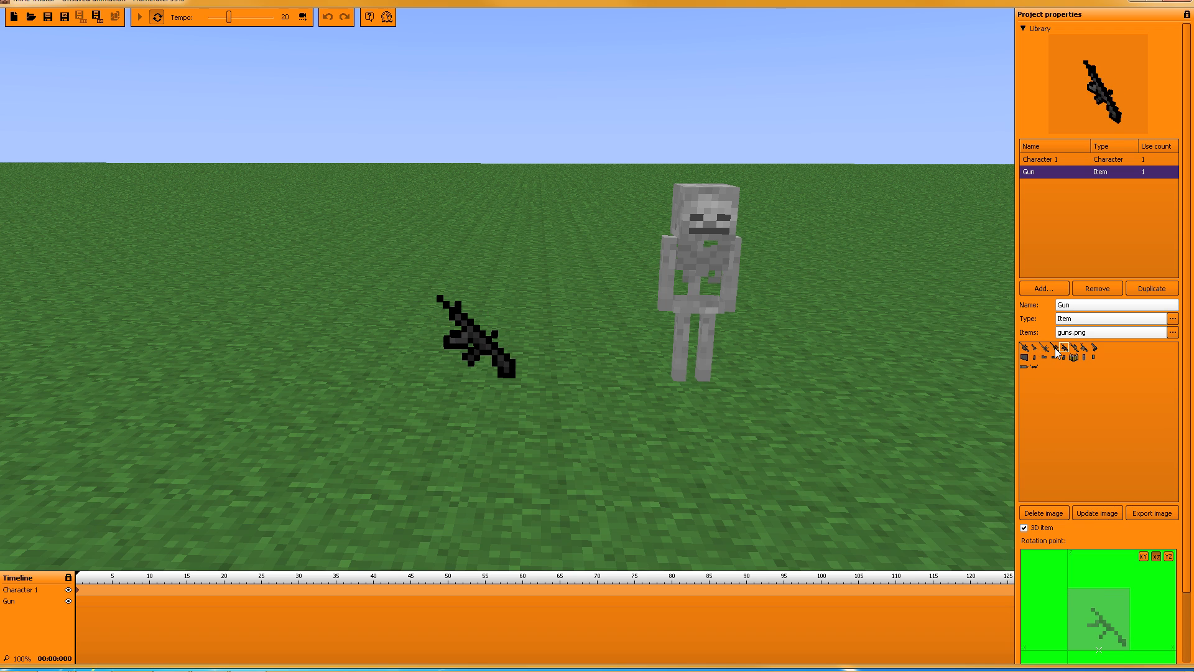
left_click(1054, 348)
left_click(1064, 350)
left_click(1075, 350)
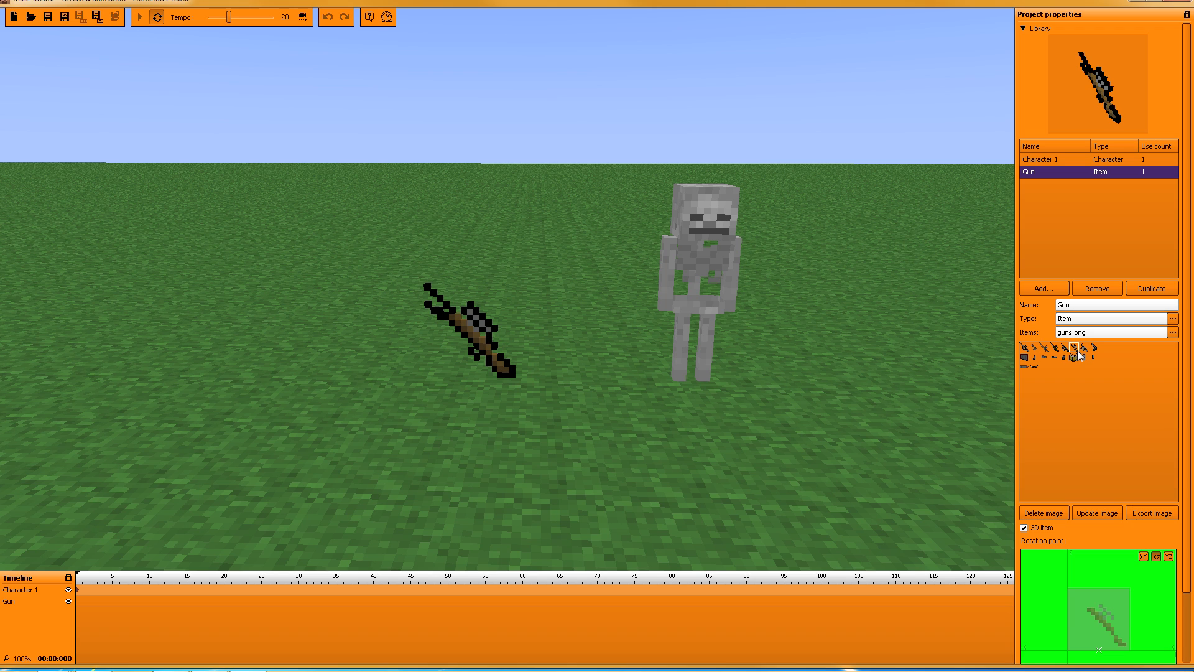
left_click(1084, 351)
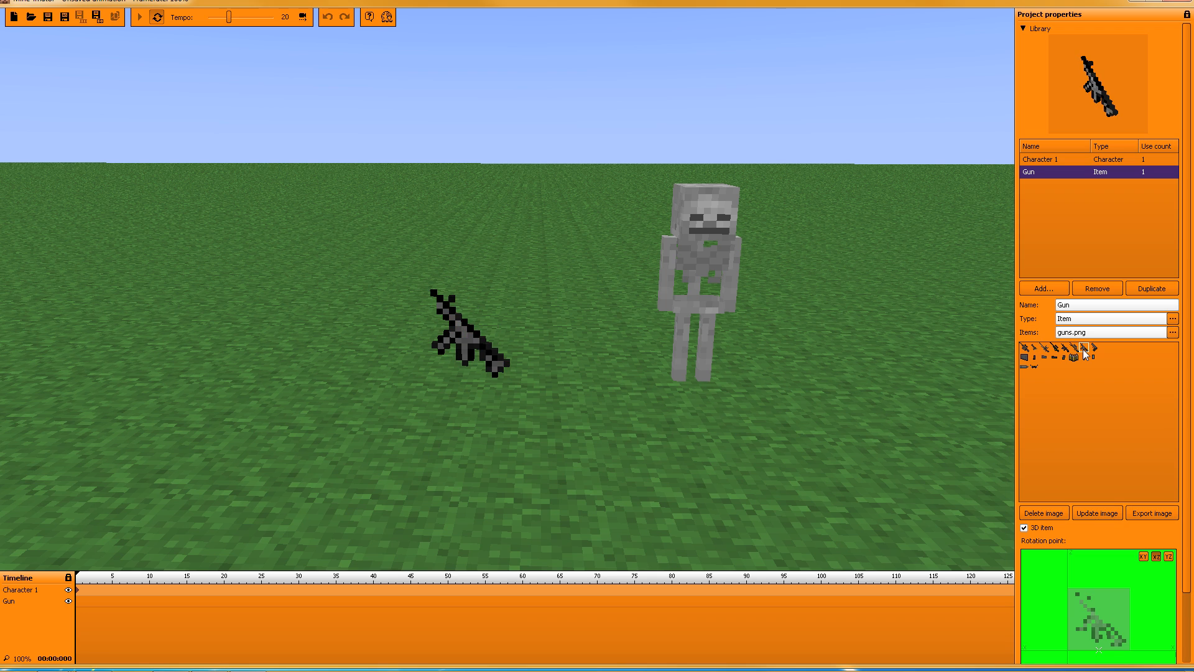
left_click(1096, 347)
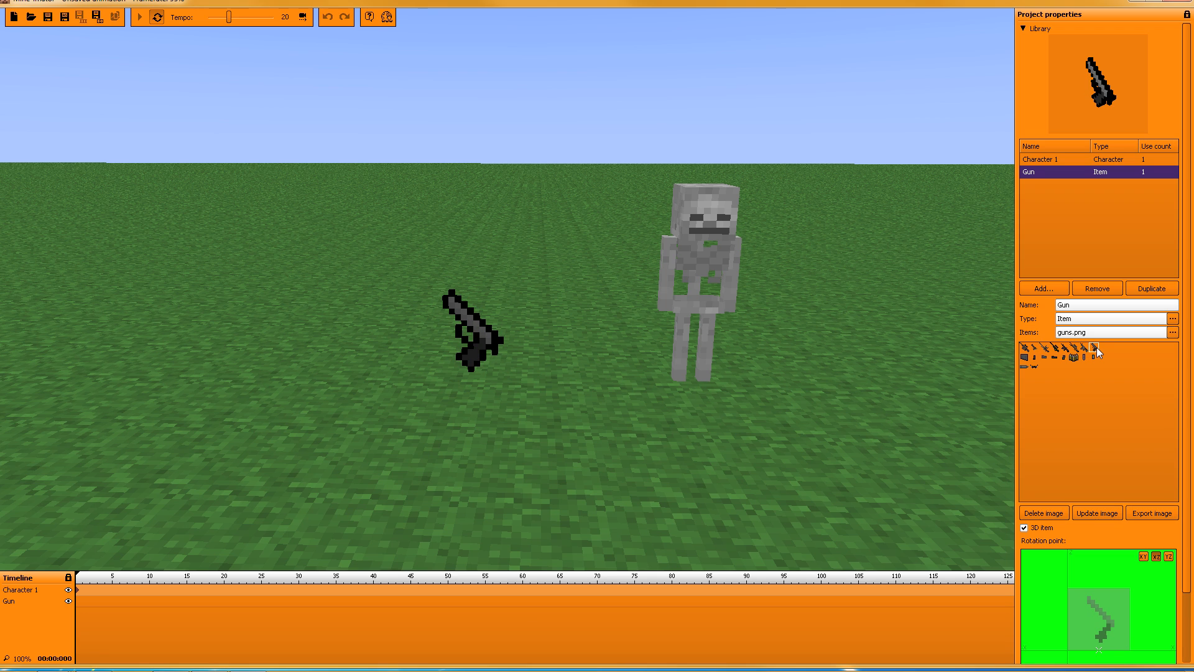
left_click(1025, 358)
left_click(1033, 360)
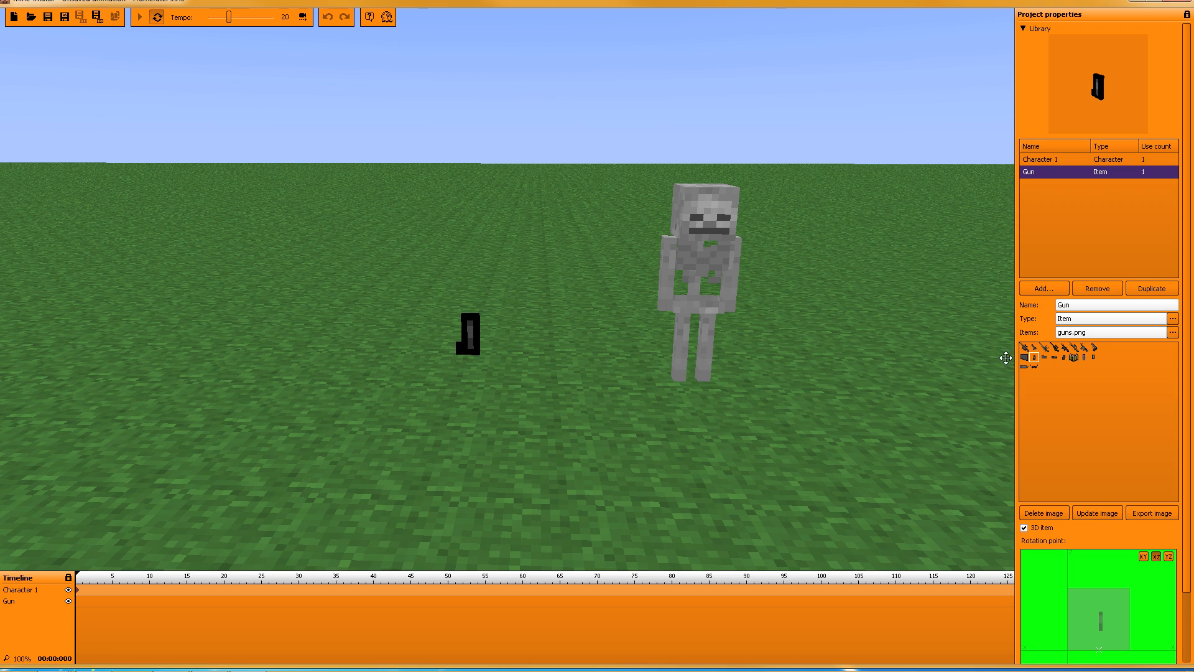
left_click(1024, 359)
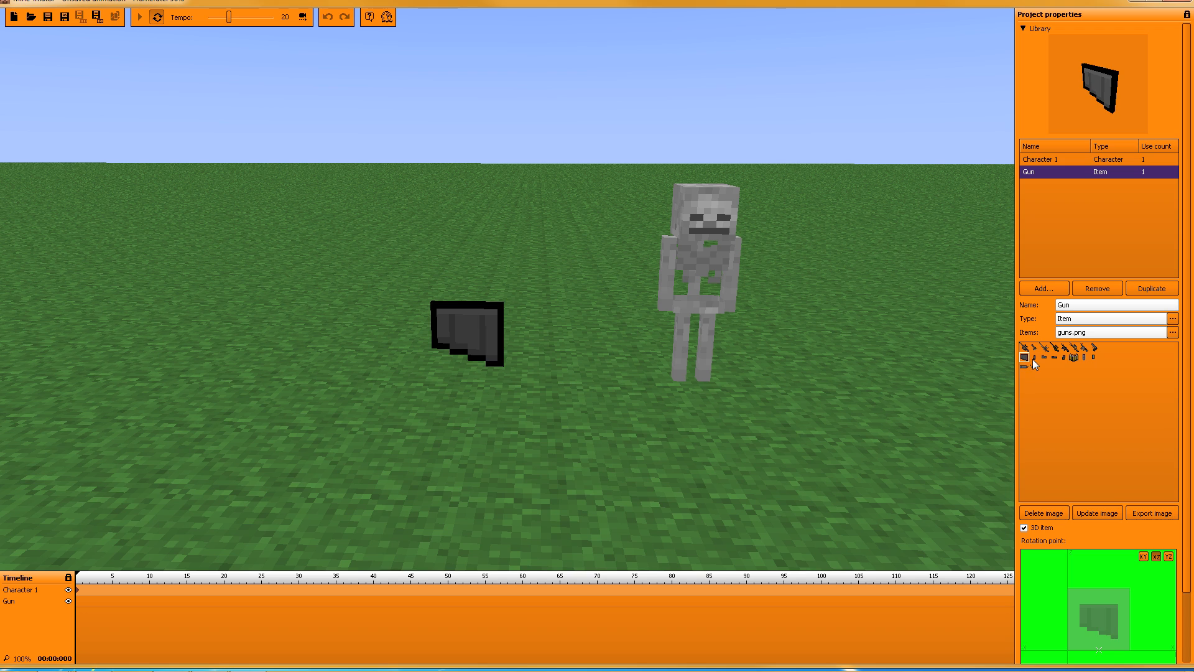
left_click(1034, 358)
left_click(1044, 357)
left_click(1054, 357)
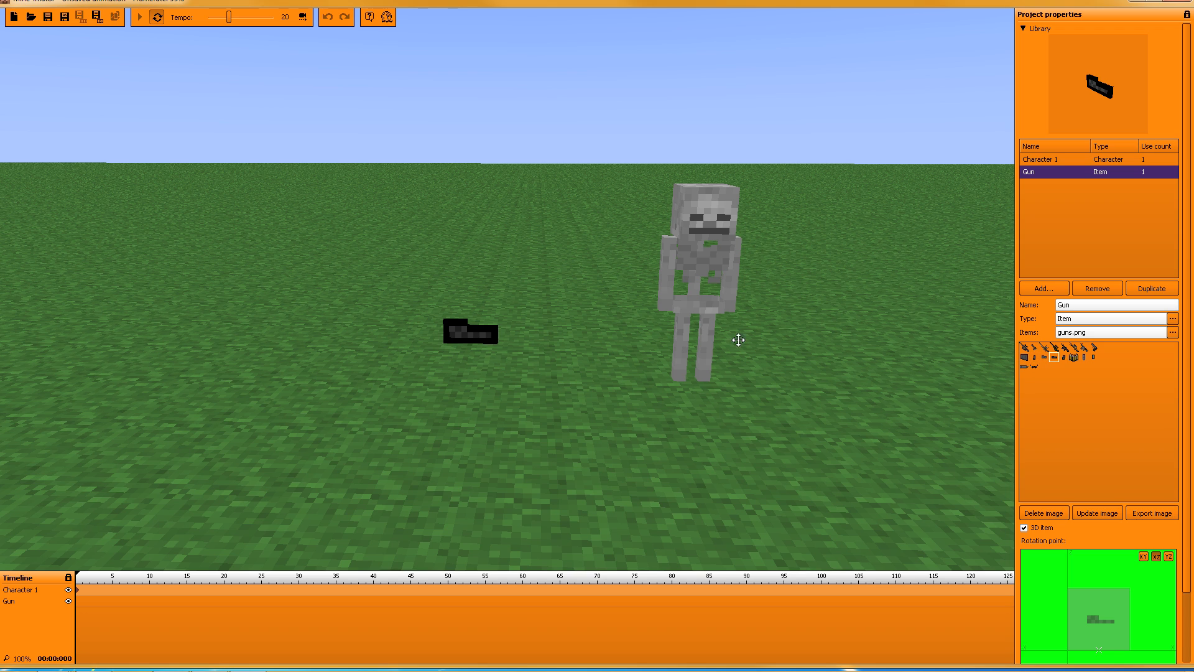
left_click(1064, 358)
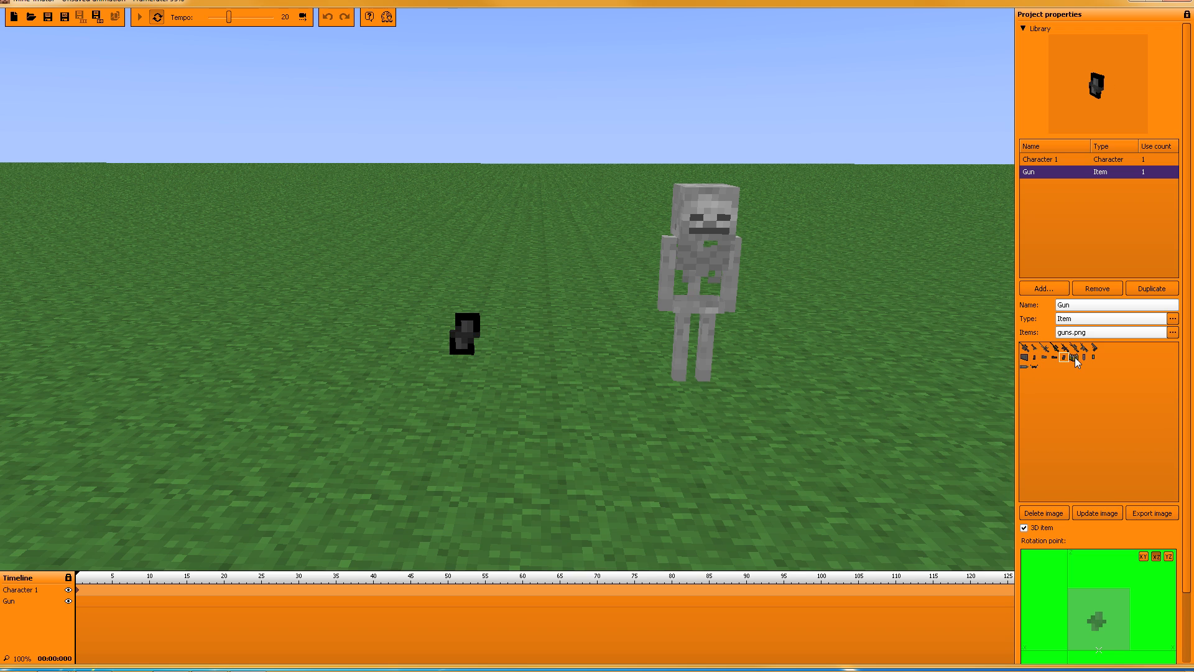
left_click(1074, 357)
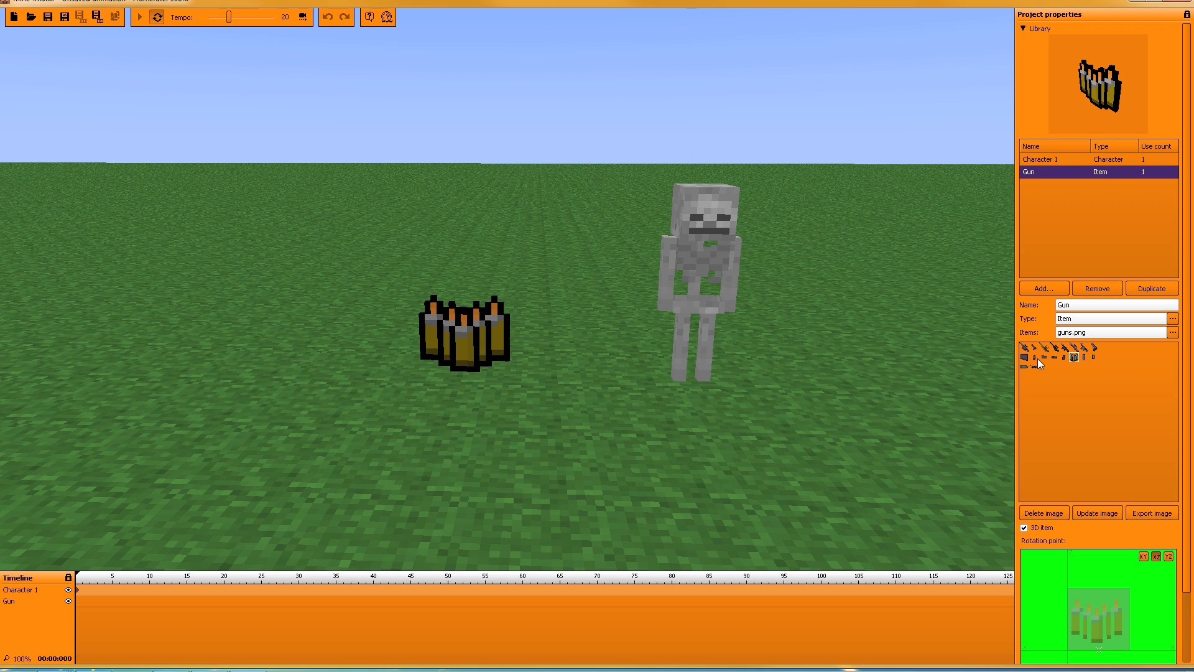
Step: Compare the rifle, magazine and grey gun sprites, then settle on the black pistol sprite
left_click(1025, 349)
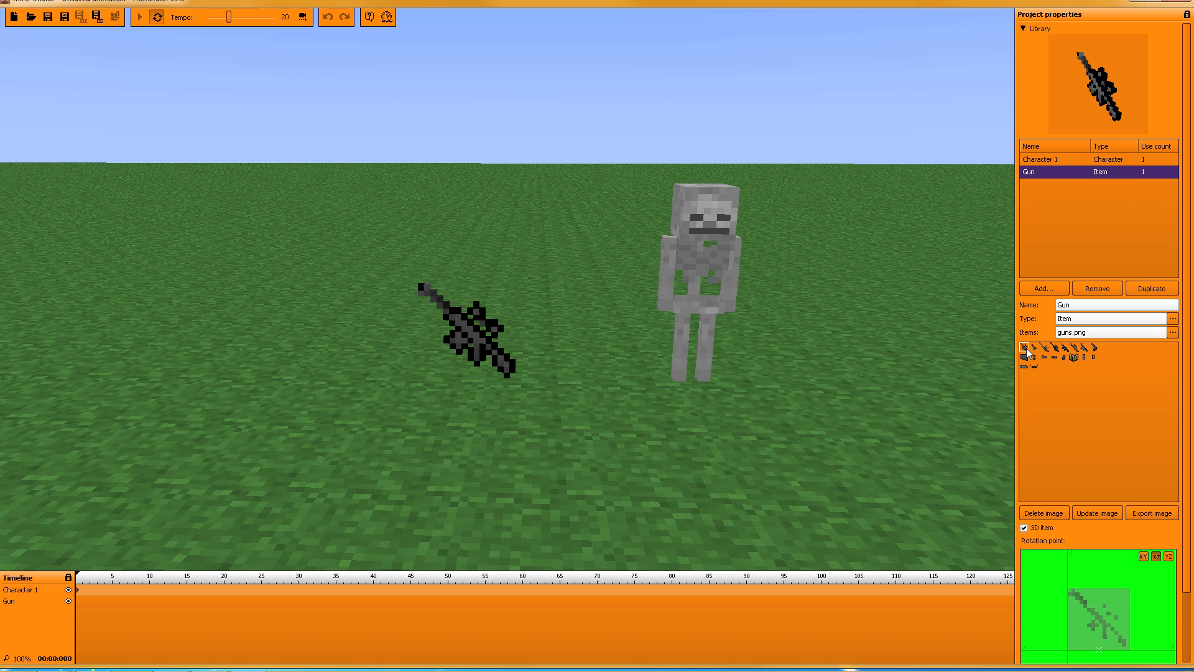
left_click(1025, 358)
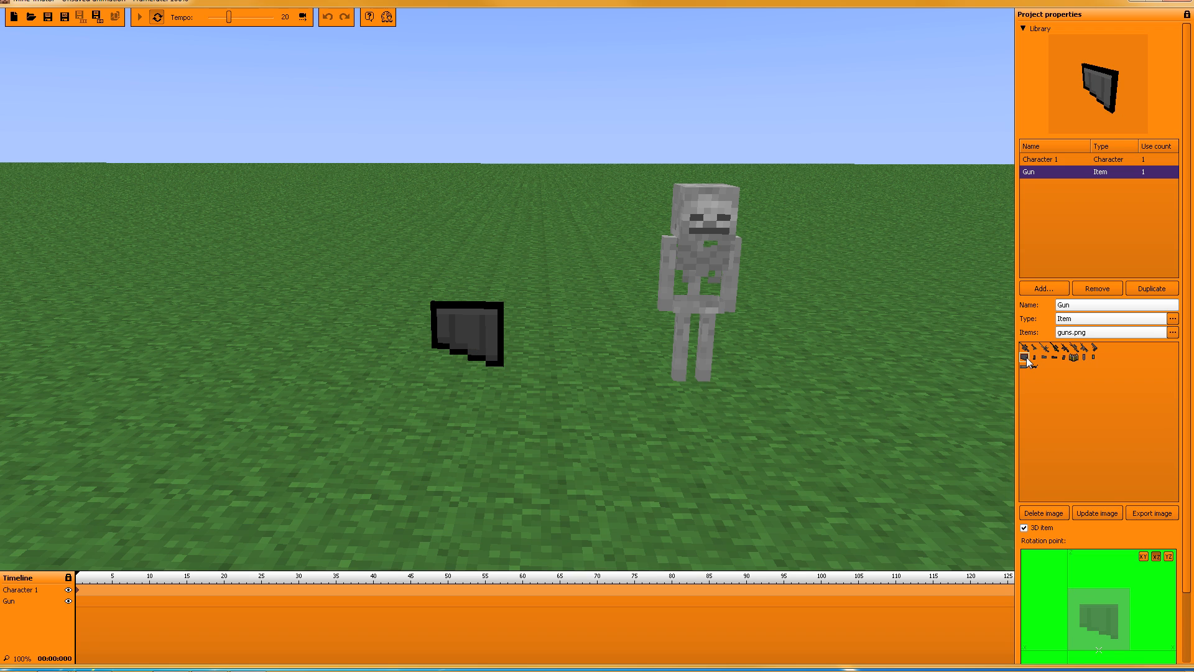
left_click(1084, 350)
left_click(1083, 357)
left_click(1074, 349)
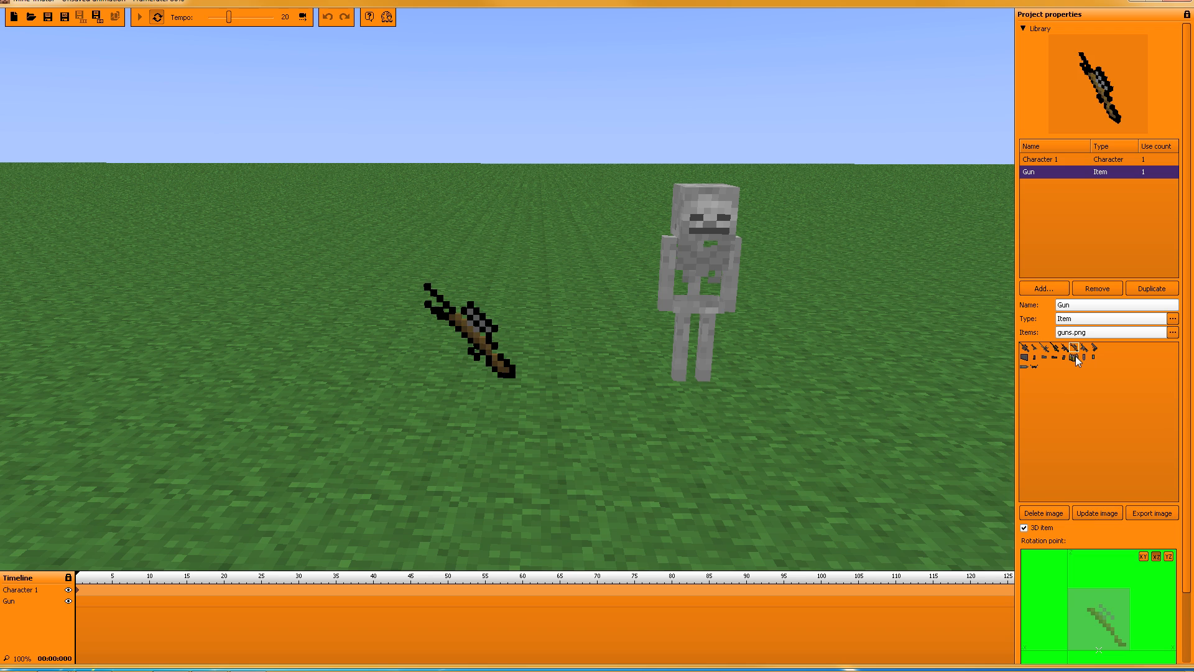
left_click(1075, 358)
left_click(1074, 349)
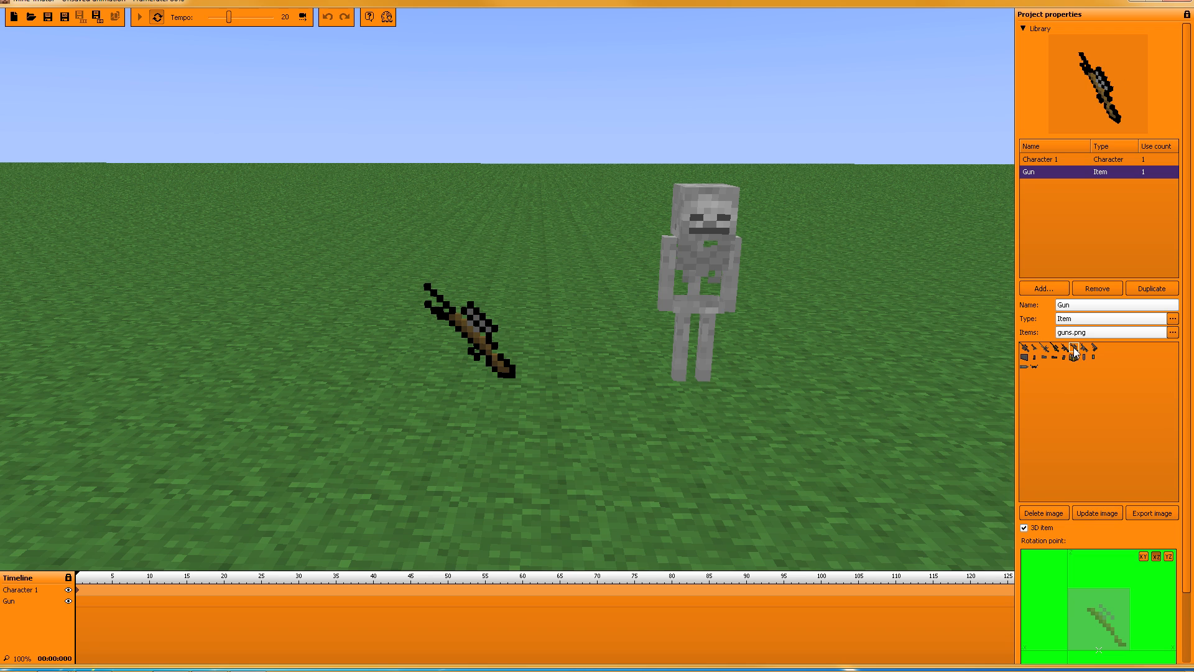
left_click(1024, 367)
left_click(1033, 367)
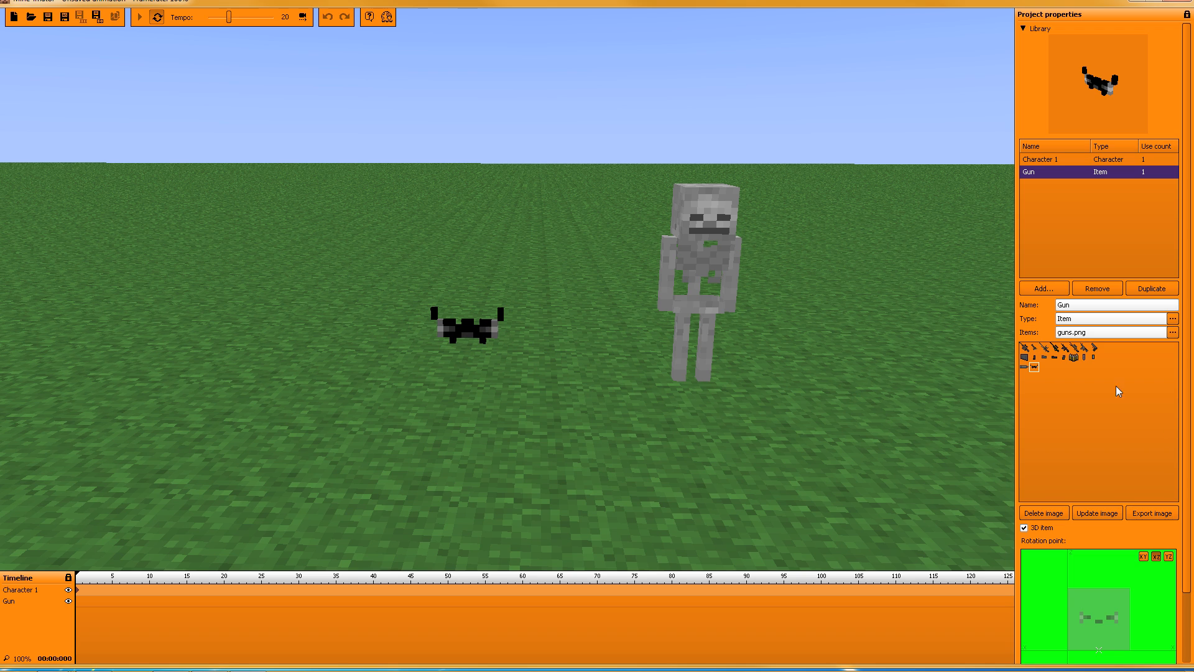
left_click(1024, 367)
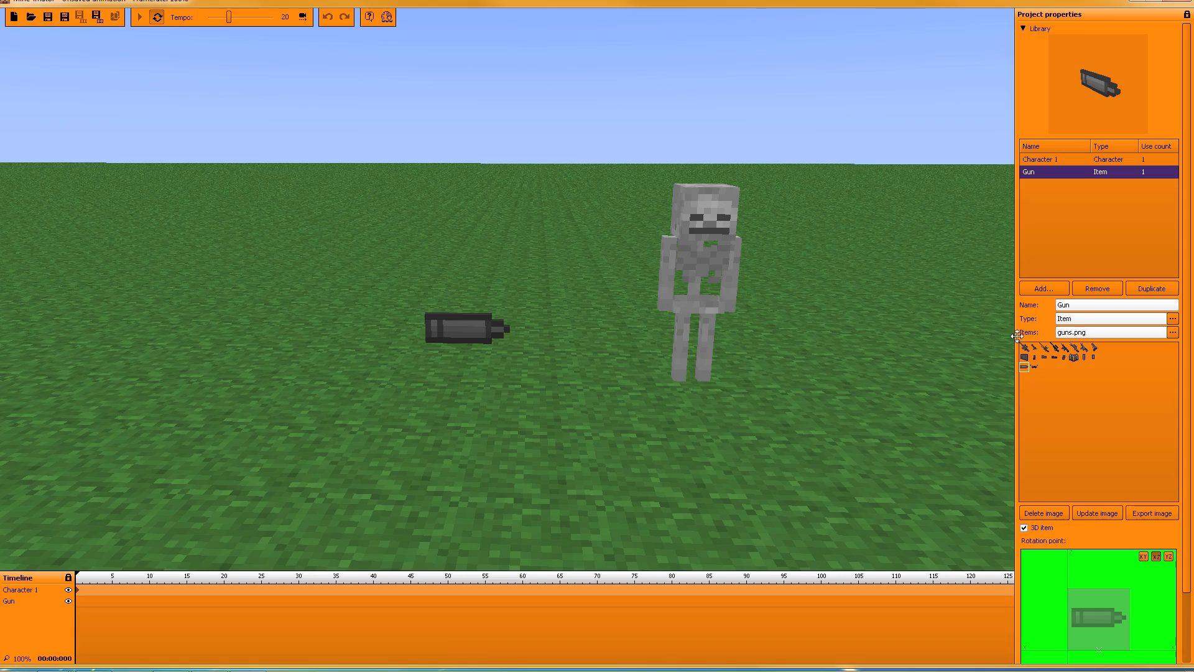
left_click(1034, 349)
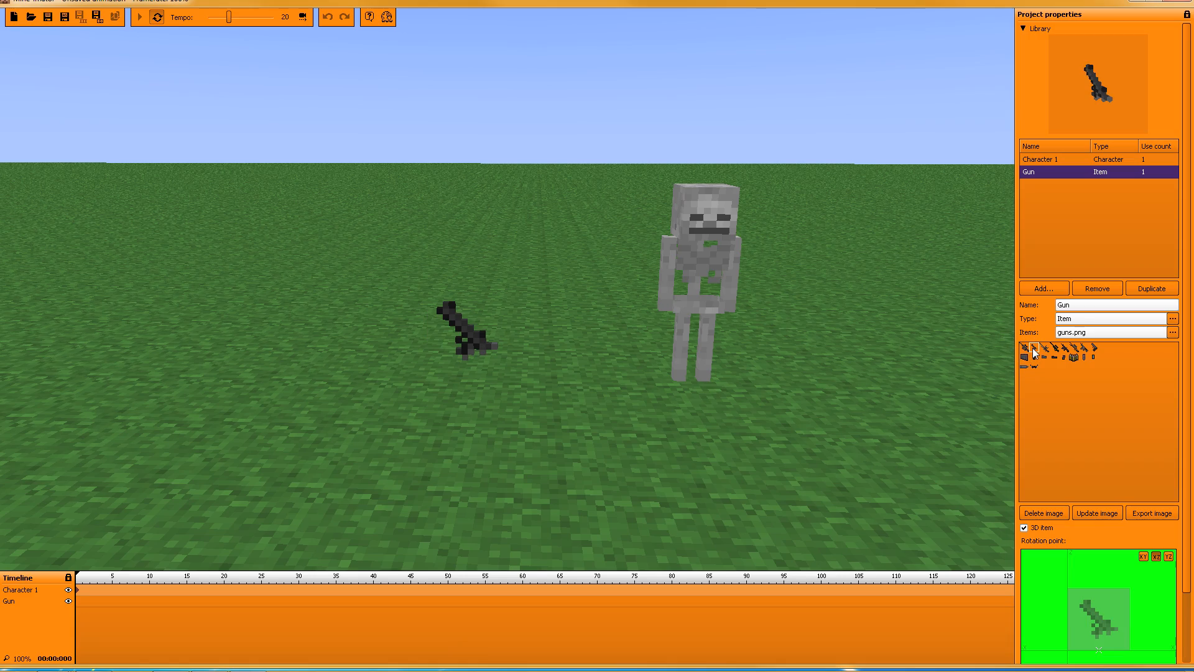
right_click_drag(579, 296, 559, 336)
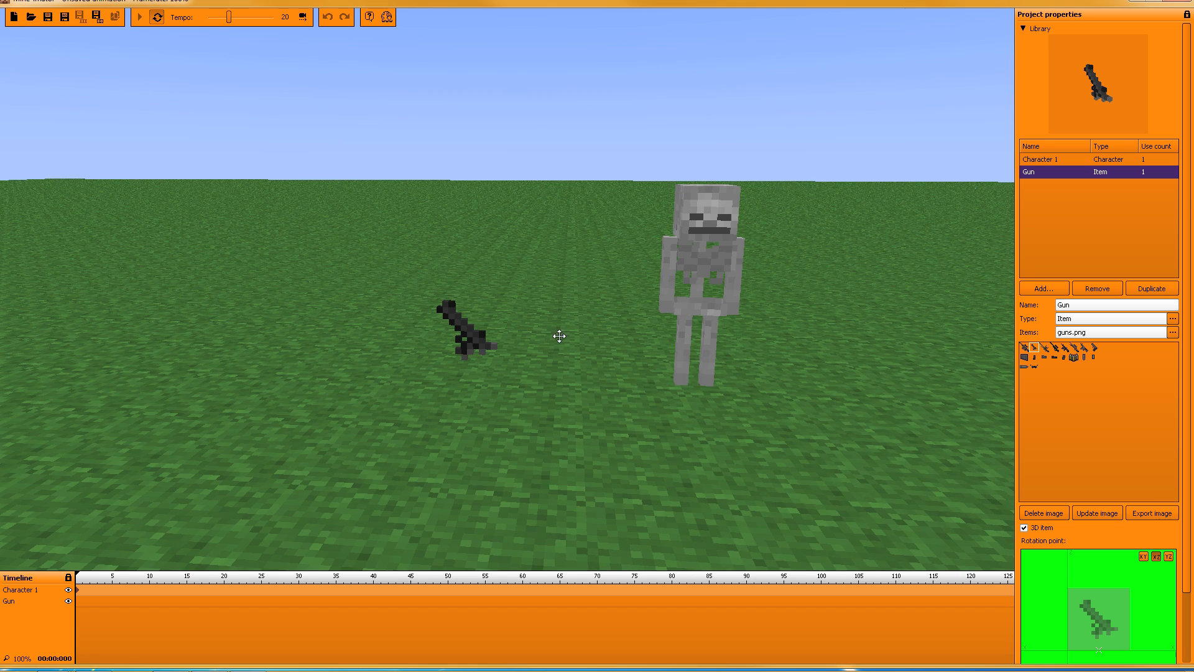
Step: Collapse the Library, select Gun, and show the Instances list in Project properties
left_click(1023, 28)
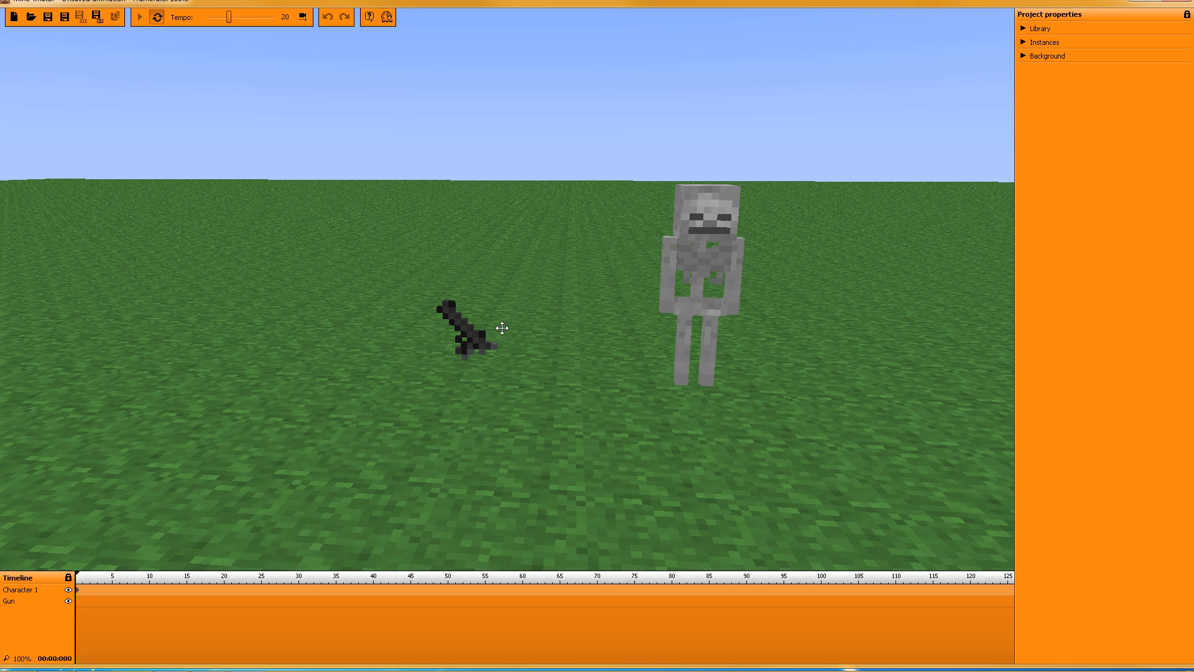
left_click(77, 601)
left_click(1136, 336)
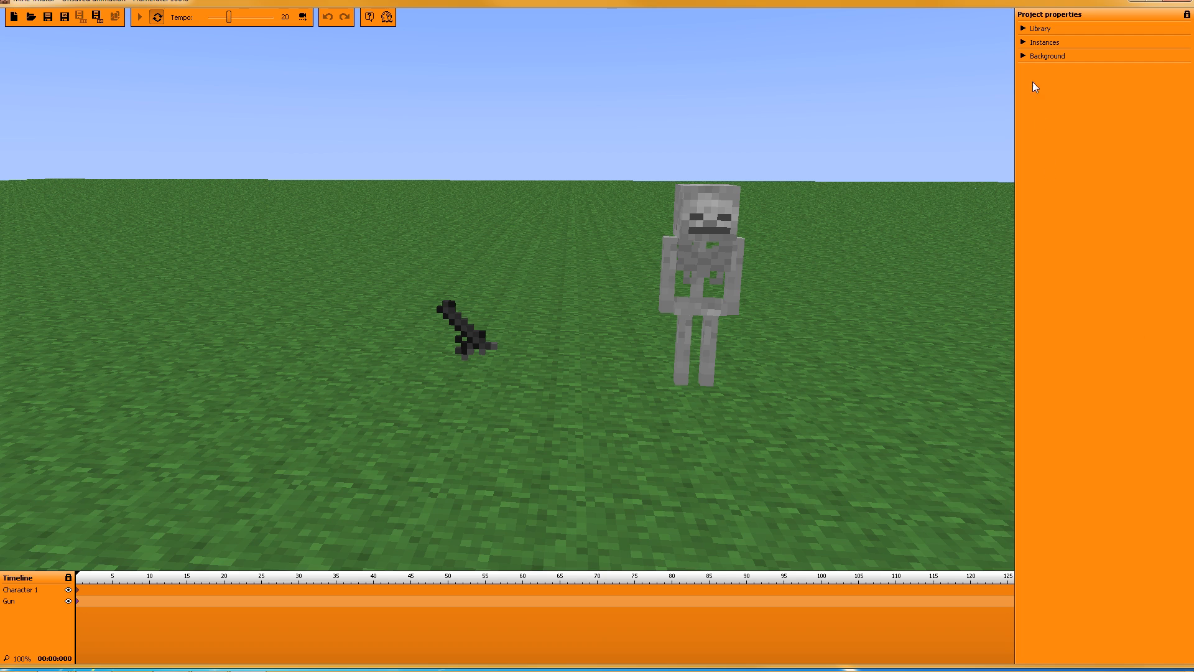
left_click(1023, 42)
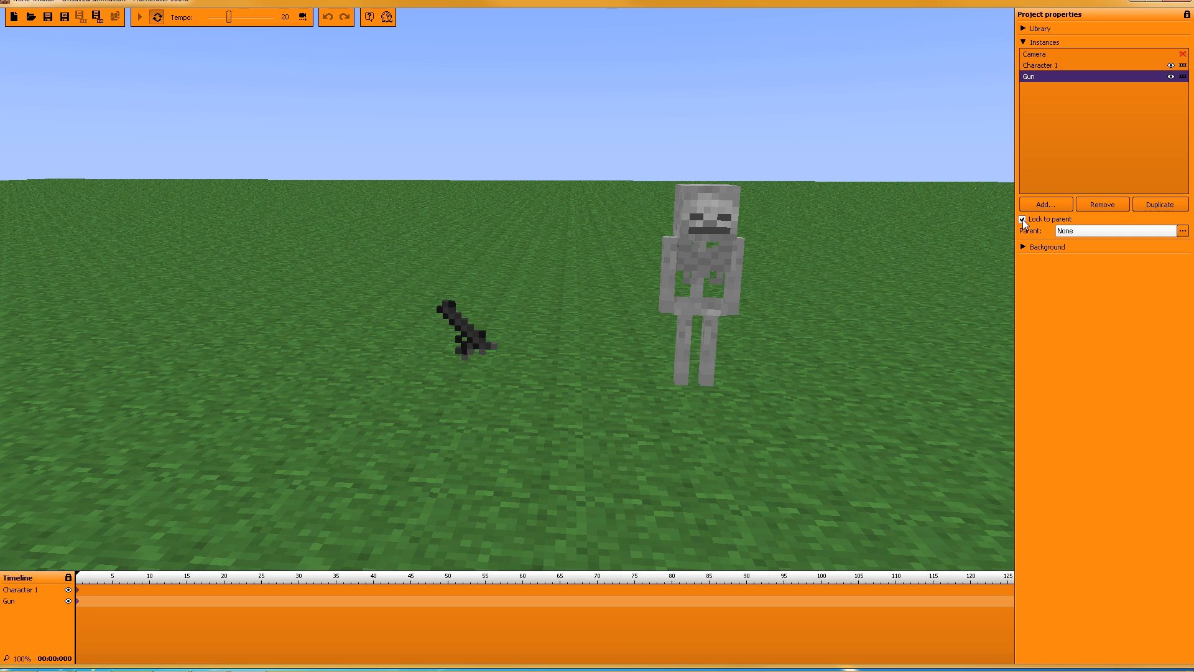
Step: Parent the Gun to Character 1 with Right arm as the body part
left_click(1084, 232)
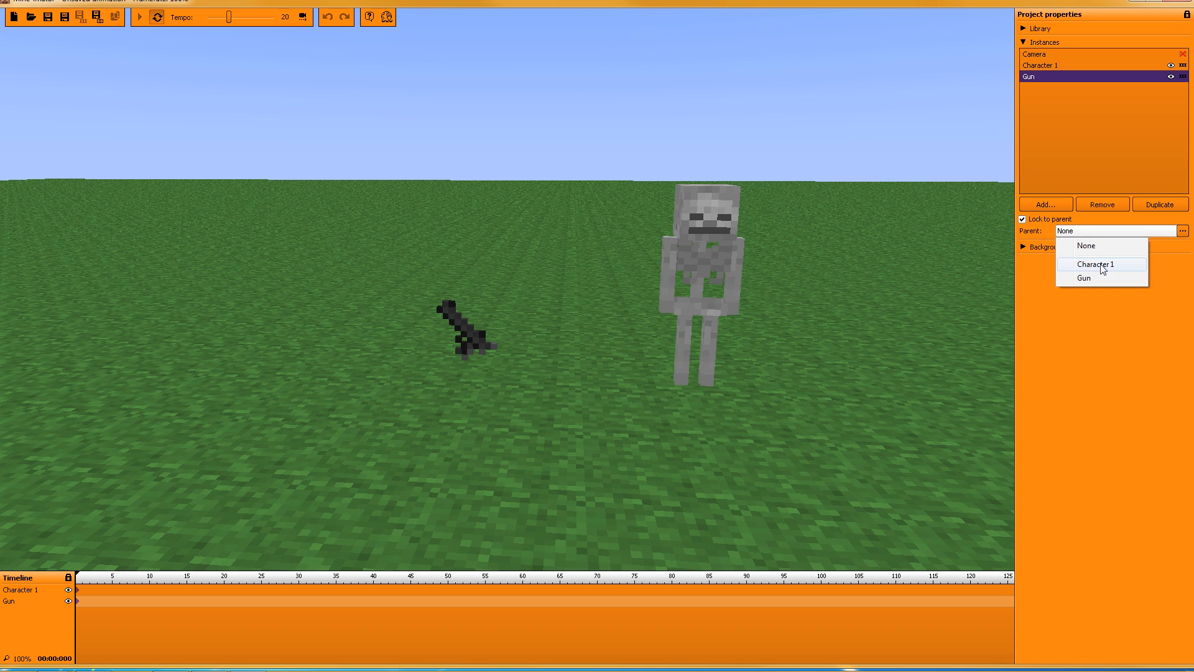
left_click(1099, 265)
left_click(1080, 242)
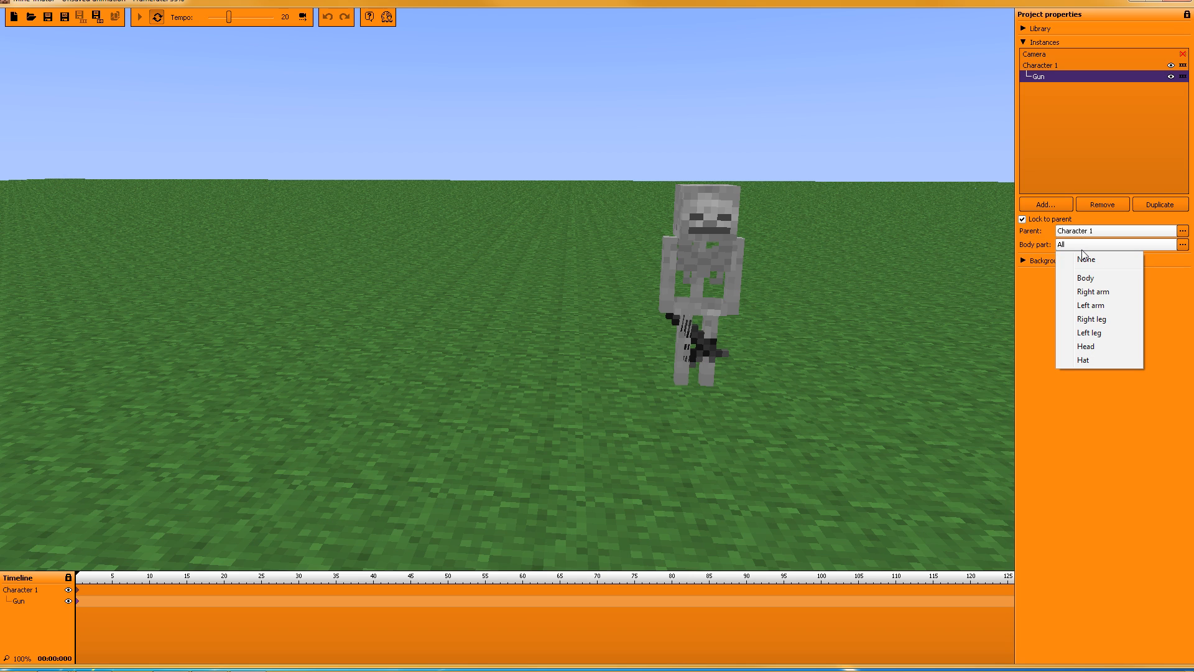
left_click(1095, 292)
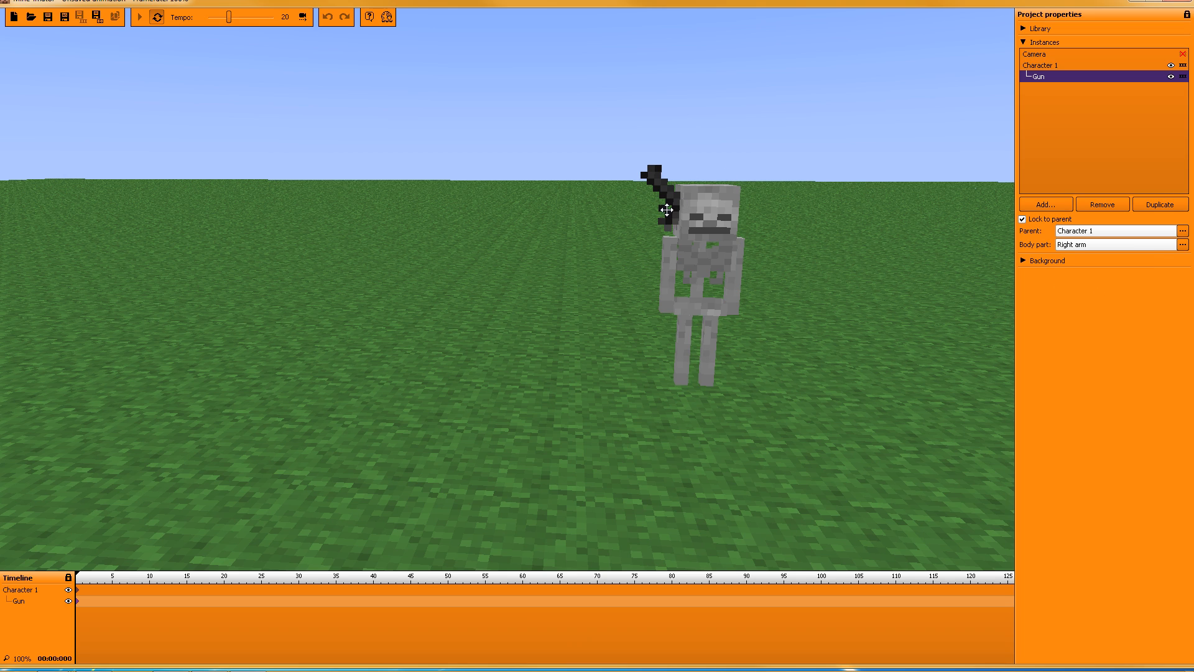
Step: Select the Gun's keyframe and lower the gun from the shoulder toward the hip
left_click(78, 604)
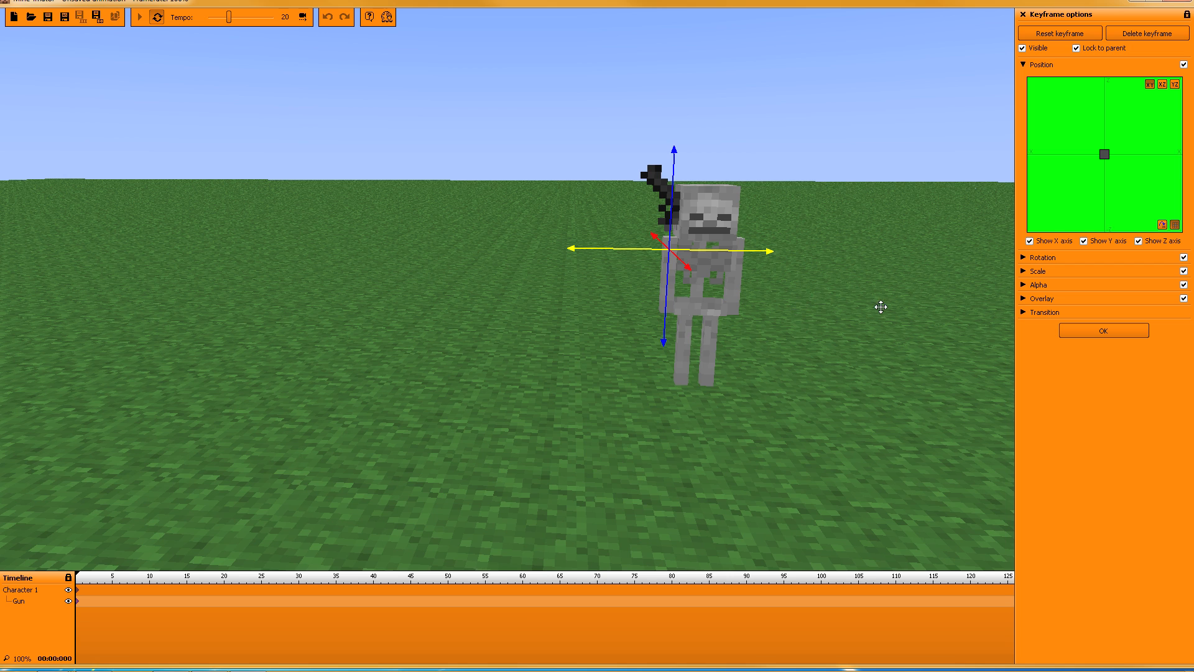
left_click_drag(881, 306, 963, 298)
left_click_drag(635, 335, 631, 448)
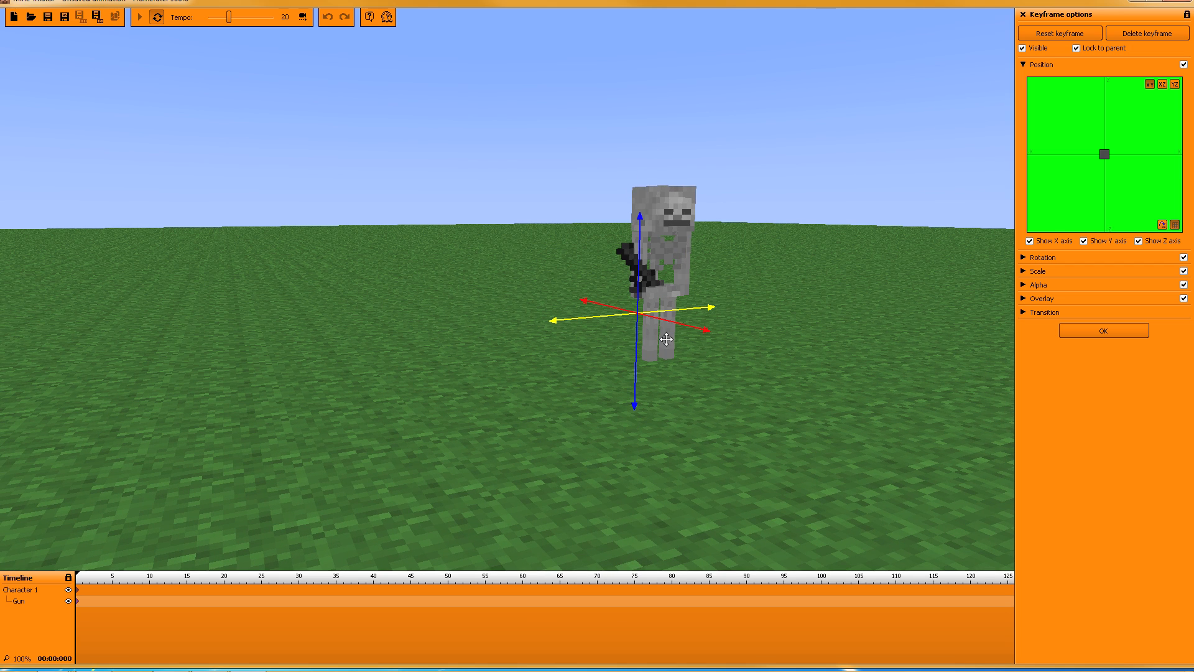
Step: Rotate the gun to 76° on Z, resetting its X rotation back to 0
left_click(1043, 262)
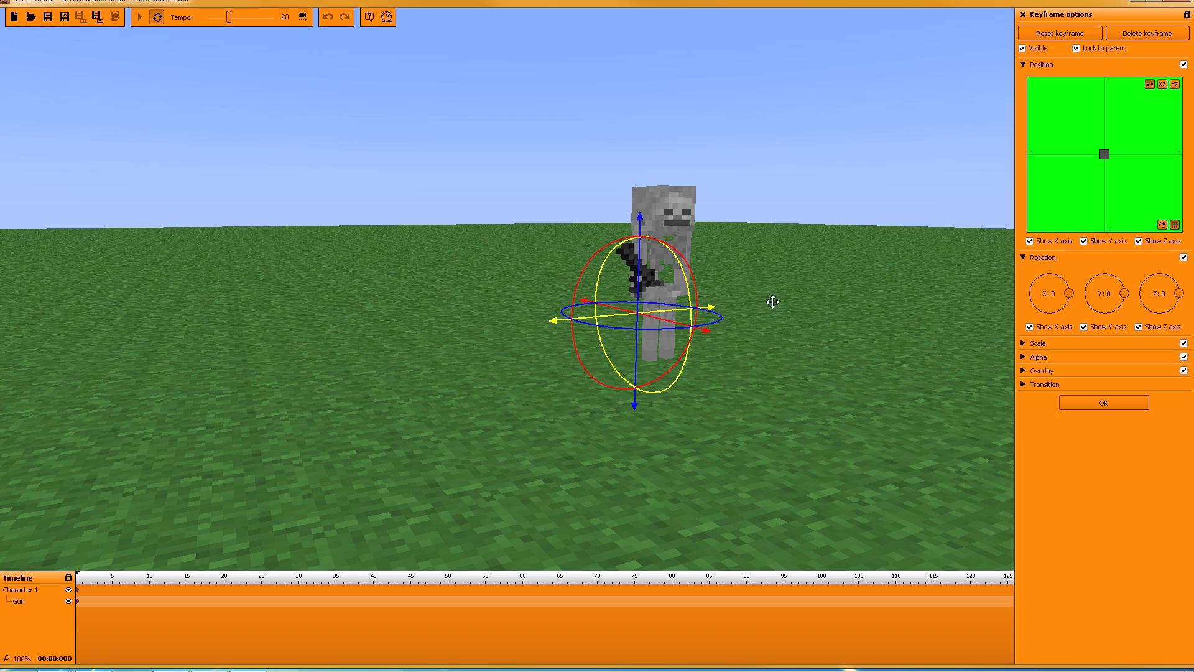
right_click_drag(775, 299, 617, 329)
left_click_drag(506, 268, 588, 283)
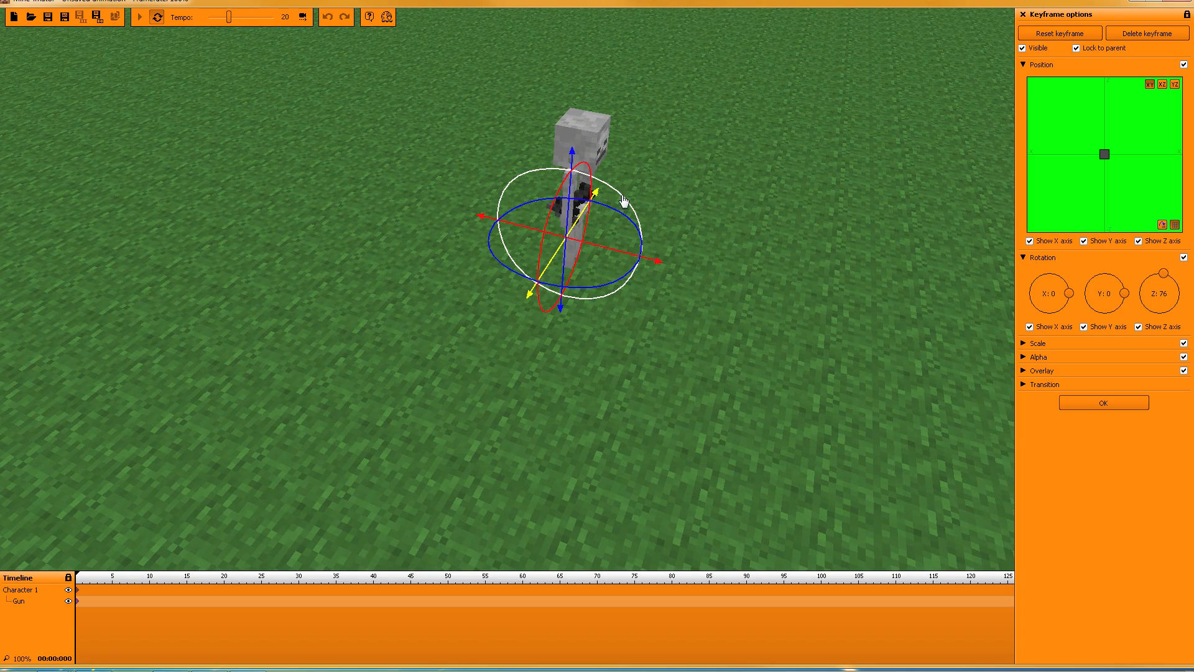
mouse_move(621, 197)
left_mouse_down()
mouse_move(671, 240)
mouse_move(631, 239)
mouse_move(623, 203)
left_mouse_up()
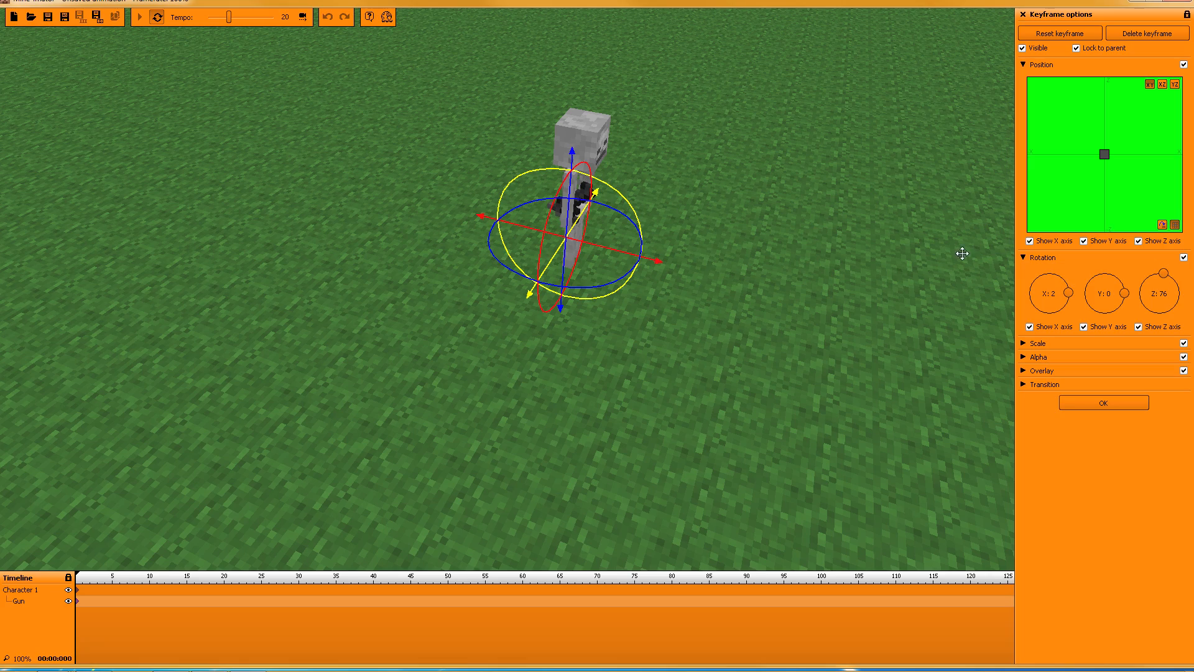
right_click(1046, 294)
left_click(1065, 303)
left_click_drag(713, 199, 730, 217)
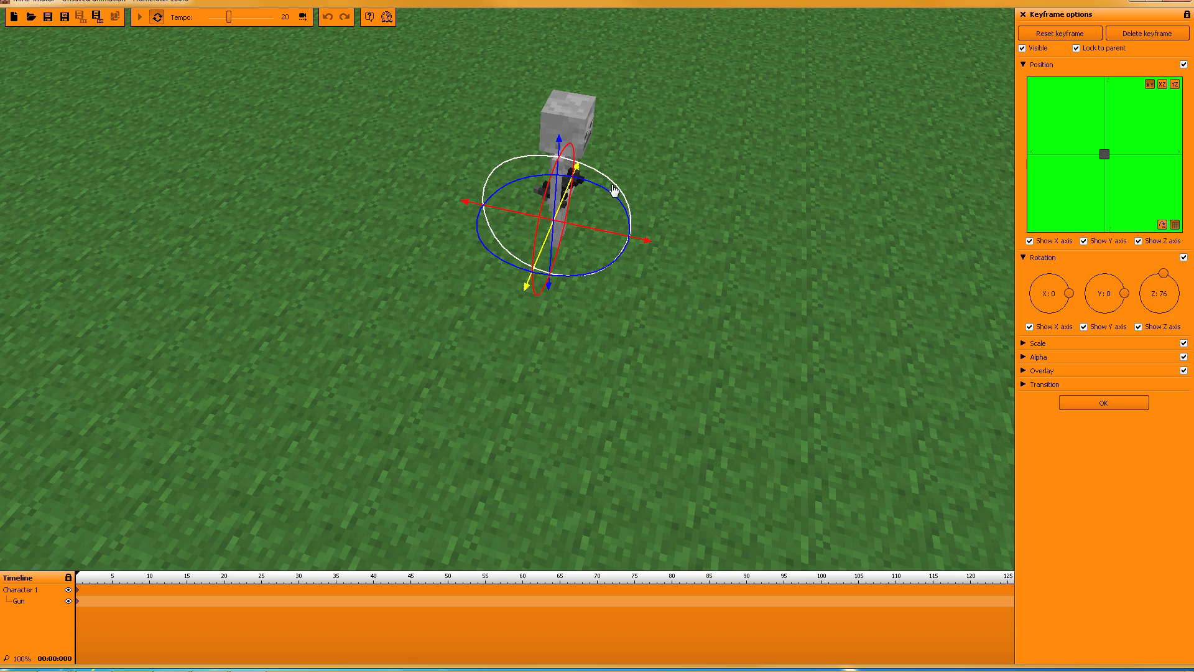
mouse_move(613, 190)
left_mouse_down()
mouse_move(647, 203)
mouse_move(606, 192)
left_mouse_up()
right_click(1055, 306)
left_click(1072, 309)
Step: Turn the gun to 122° on Y and slide it down and left beside the arm
left_click_drag(849, 216, 682, 174)
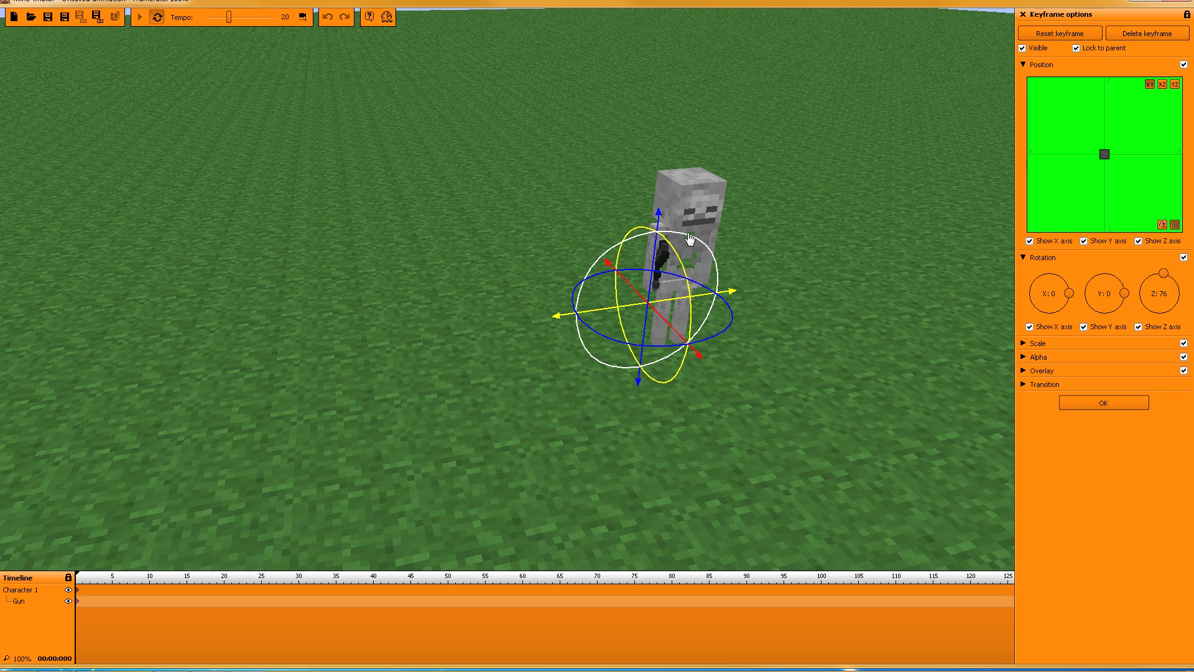
left_click_drag(701, 248, 280, 263)
mouse_move(776, 261)
right_mouse_down()
mouse_move(808, 286)
mouse_move(765, 273)
right_mouse_up()
key("w")
key("s")
right_click_drag(309, 261, 339, 243)
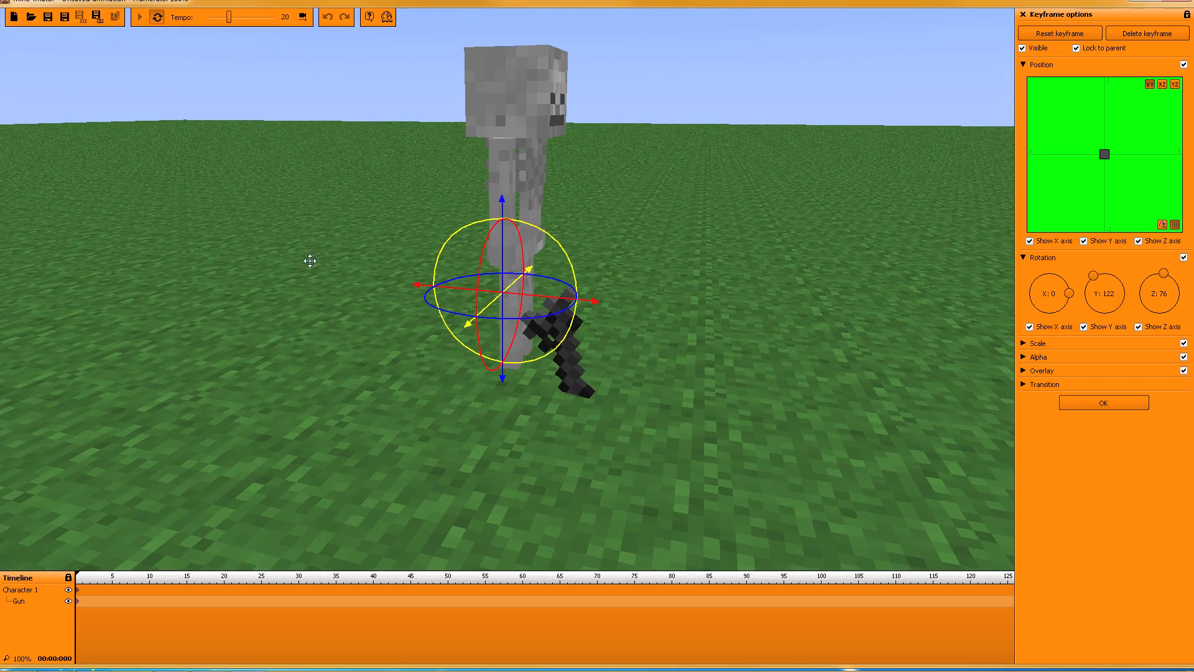
left_click_drag(503, 203, 515, 55)
left_click_drag(415, 208, 370, 212)
mouse_move(676, 212)
right_mouse_down()
mouse_move(579, 218)
mouse_move(557, 195)
mouse_move(516, 192)
mouse_move(685, 193)
right_mouse_up()
Step: Slide the gun left along X to sit beside the skeleton's right arm
key("d")
key("w")
key("d")
key("a")
key("s")
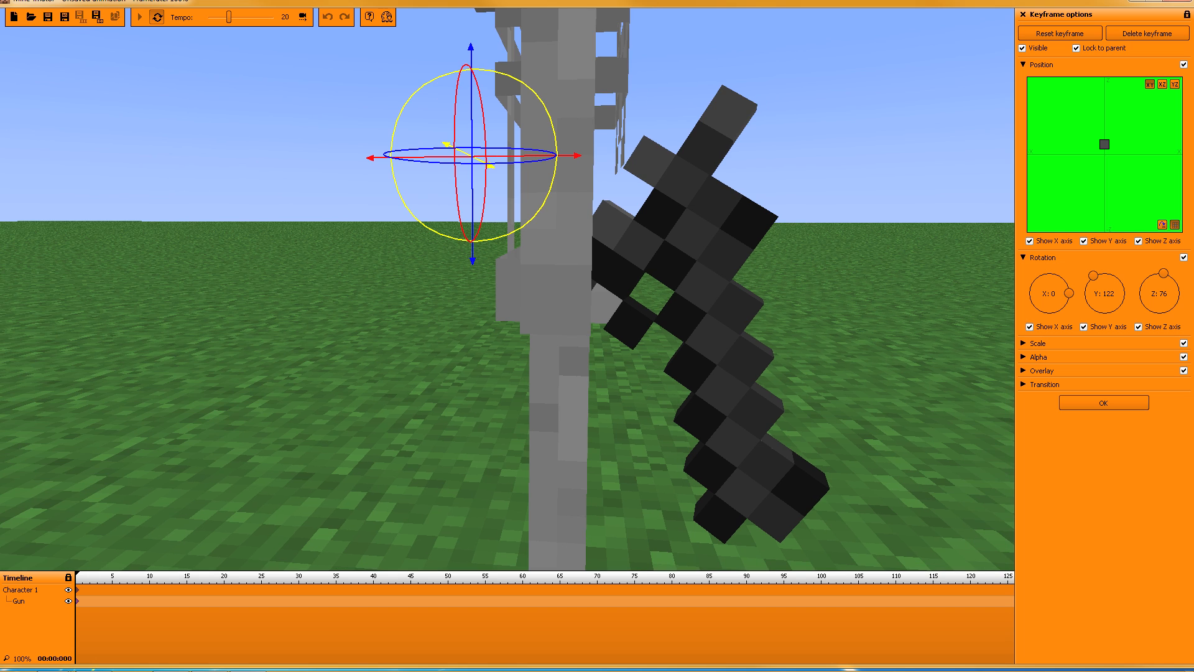
left_click_drag(382, 166, 338, 163)
left_click_drag(852, 251, 672, 220)
scroll(655, 218, "down", 3)
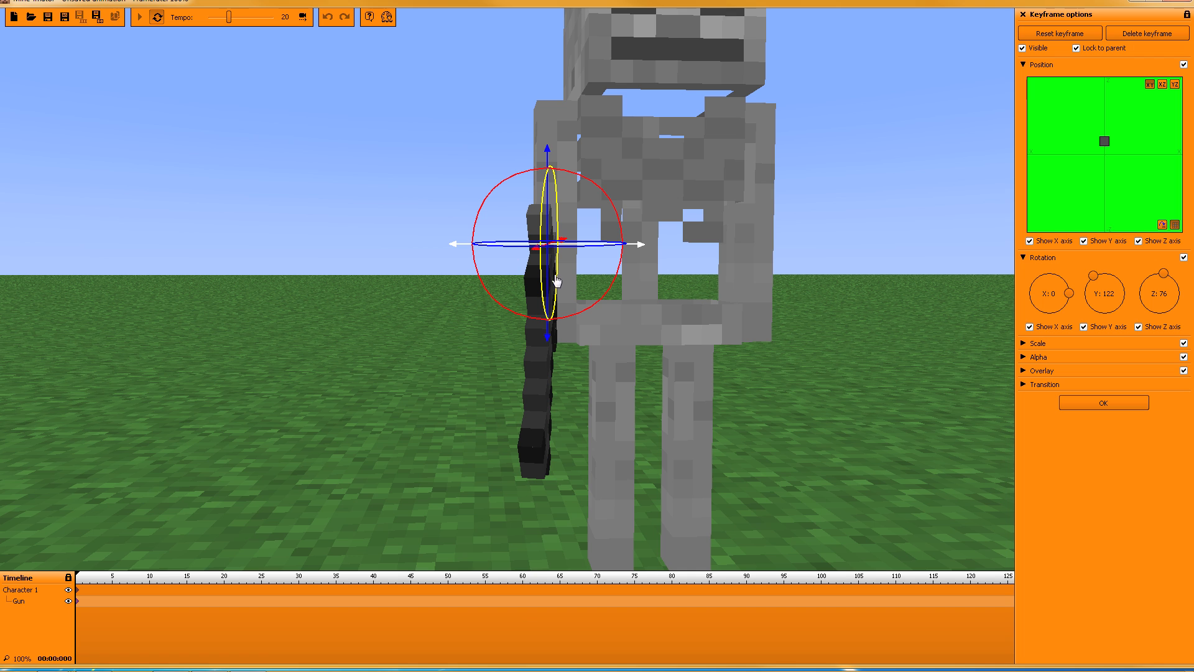
Step: Set the gun's Z rotation to exactly 90
left_click_drag(766, 375, 724, 383)
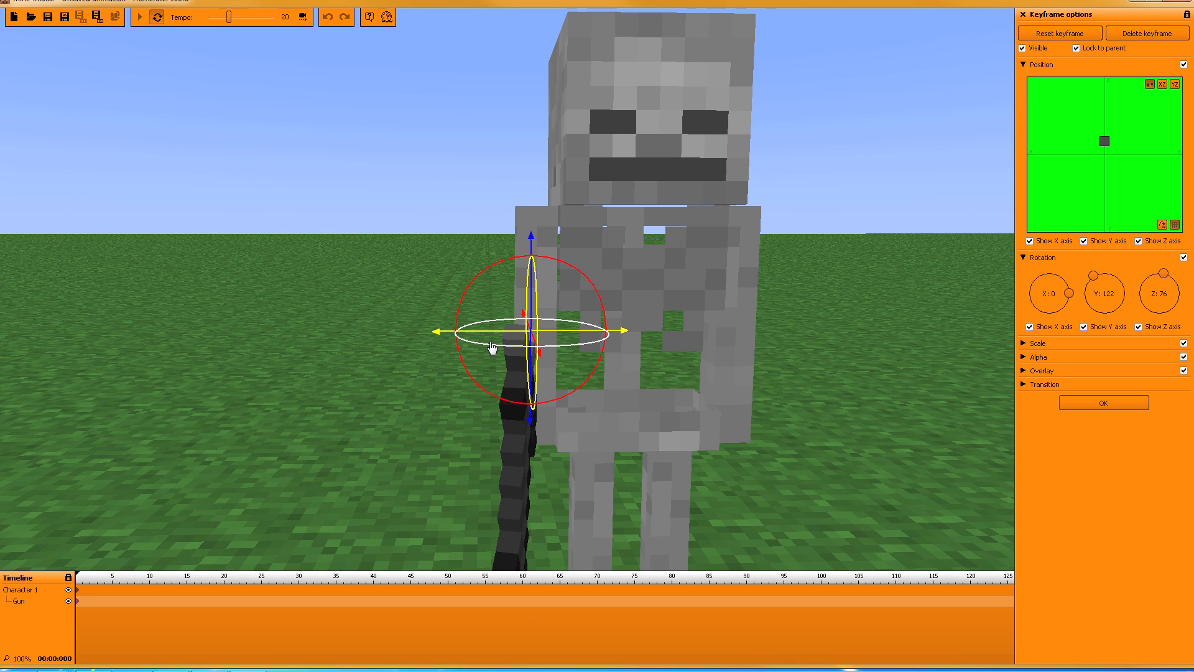
left_click_drag(491, 346, 498, 349)
right_click(1166, 292)
left_click(1129, 310)
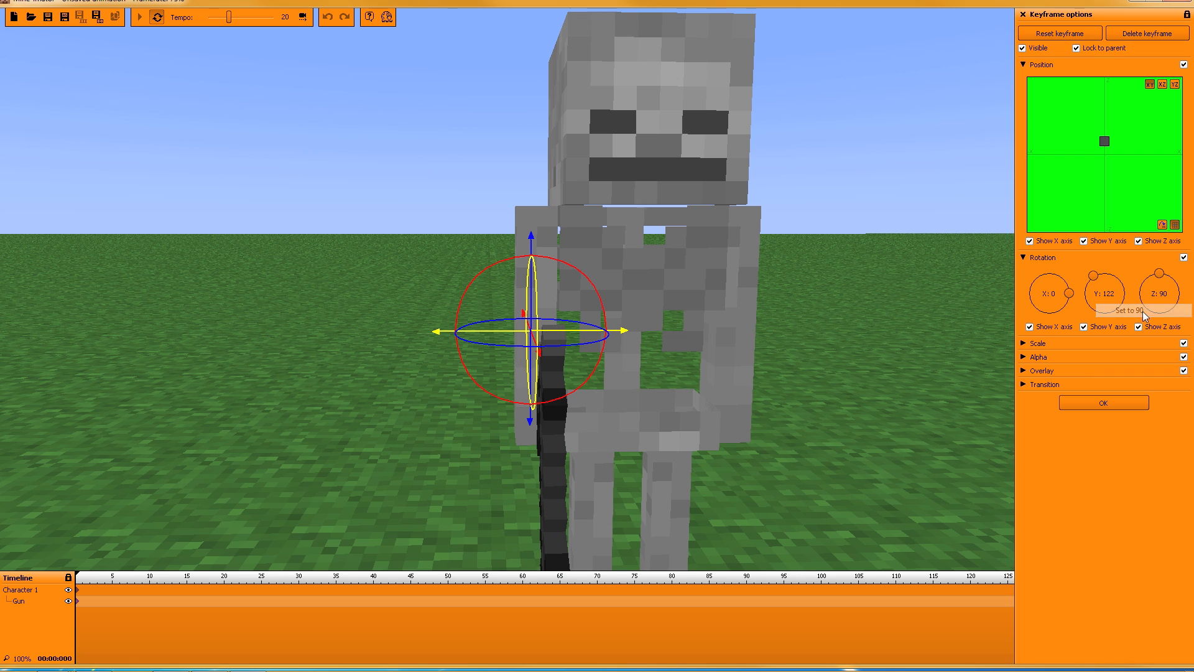
Step: Nudge the gun along X and confirm the Gun keyframe with OK
left_click_drag(439, 334, 425, 338)
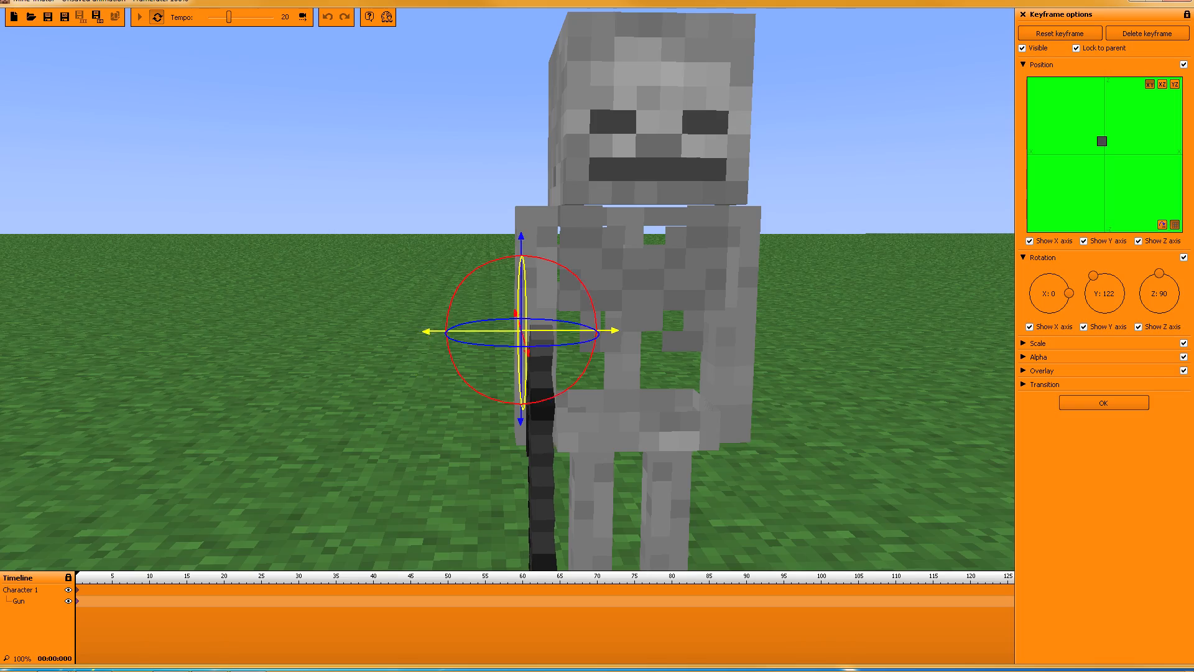
right_click_drag(425, 338, 392, 342)
key("w")
key("d")
key("s")
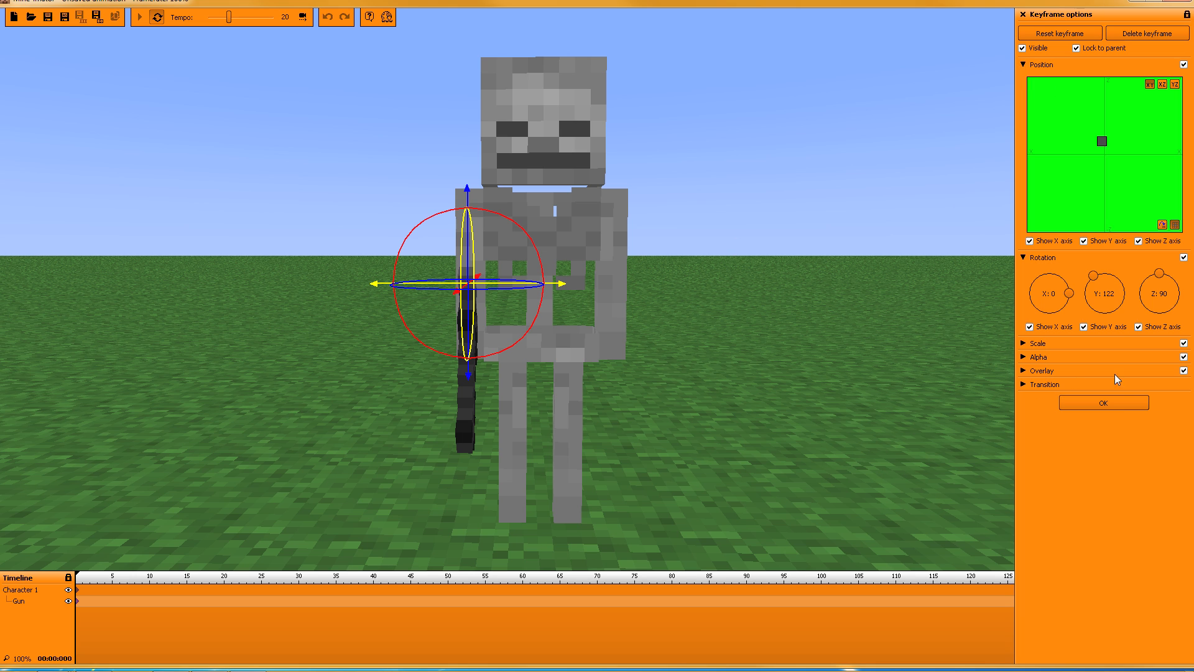
left_click(1116, 408)
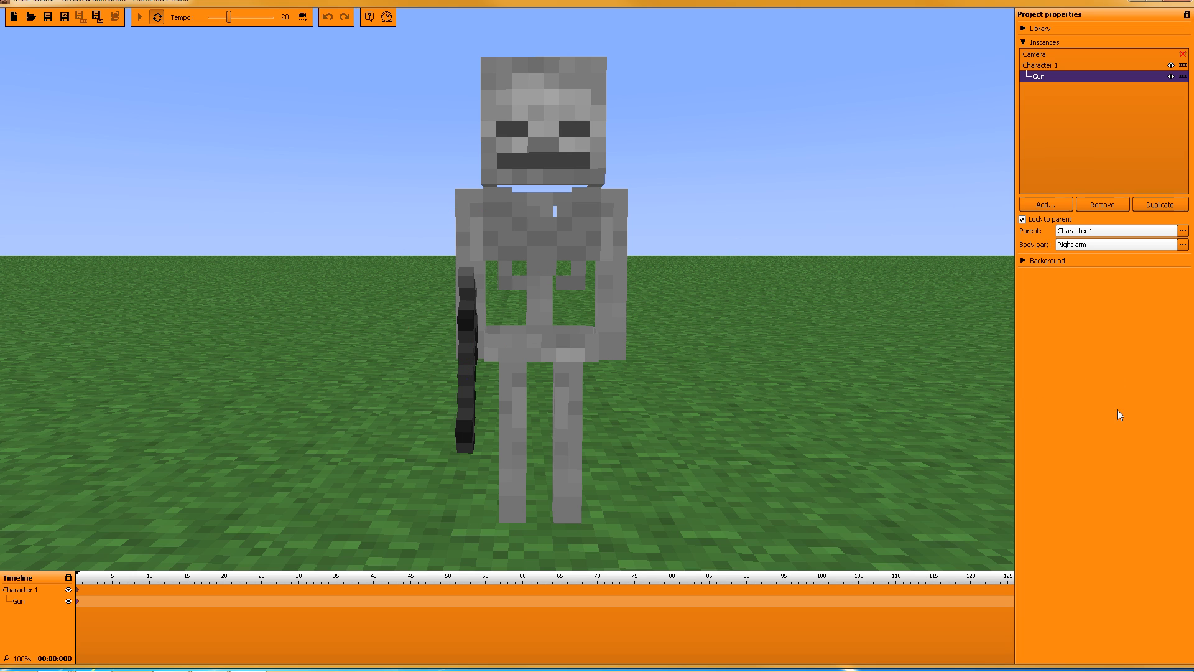
Step: Add a new library item showing the pistol from the guns.png sheet
left_click(1024, 42)
left_click(1022, 30)
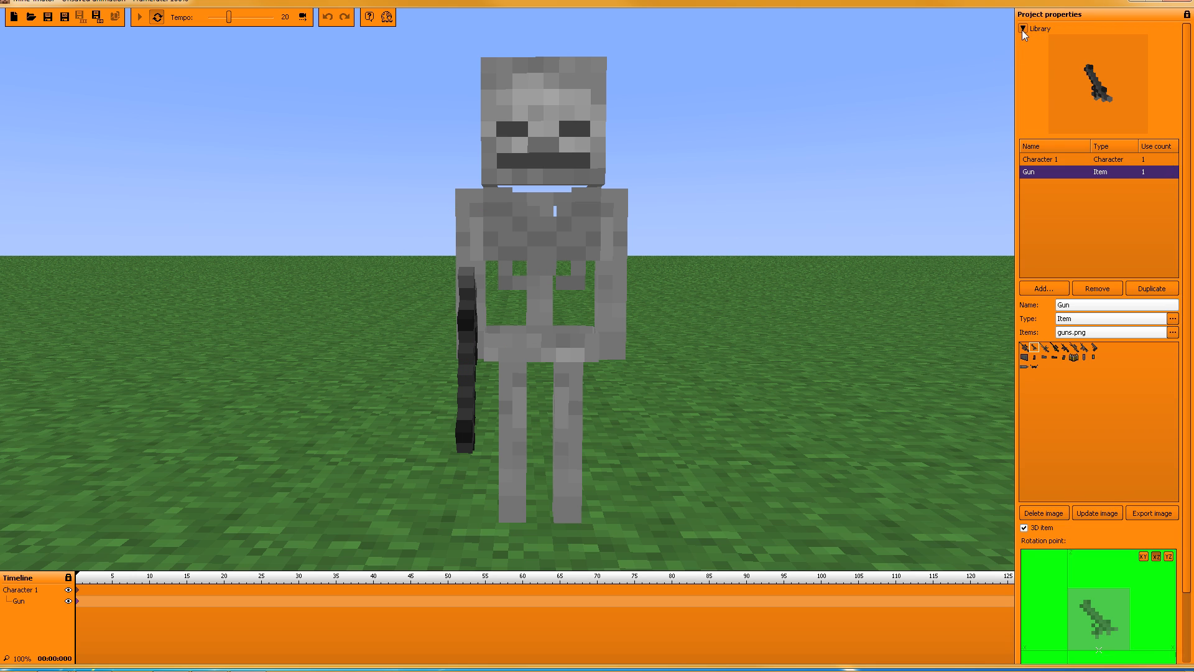
left_click(1037, 286)
left_click(1047, 315)
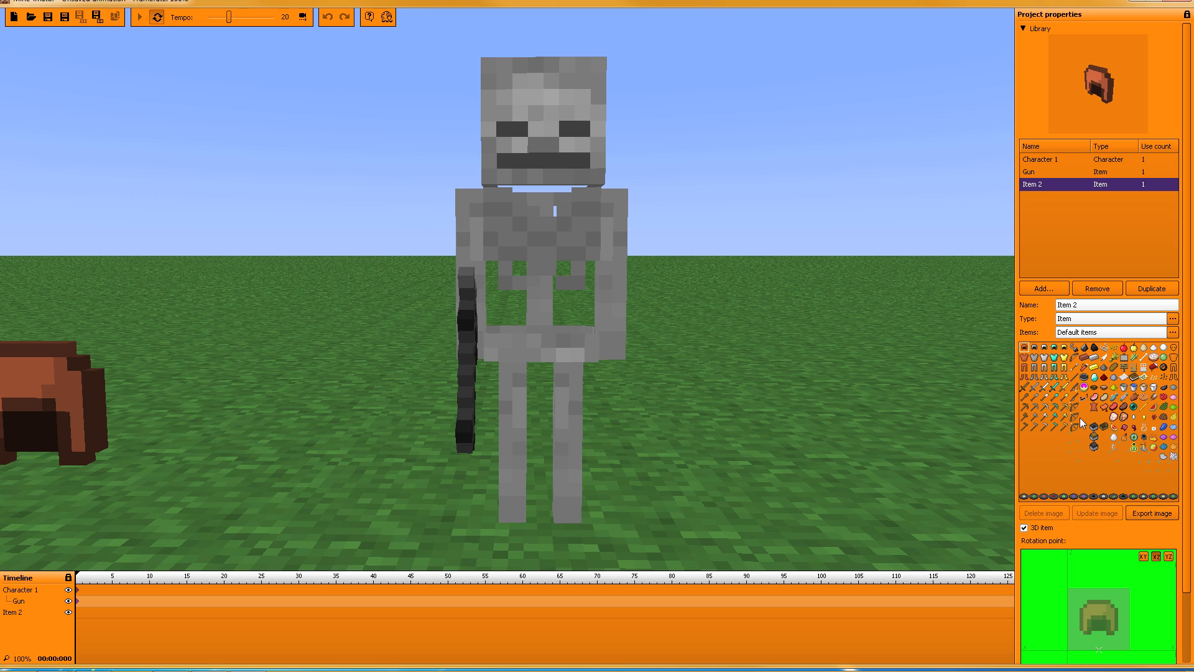
left_click(1092, 333)
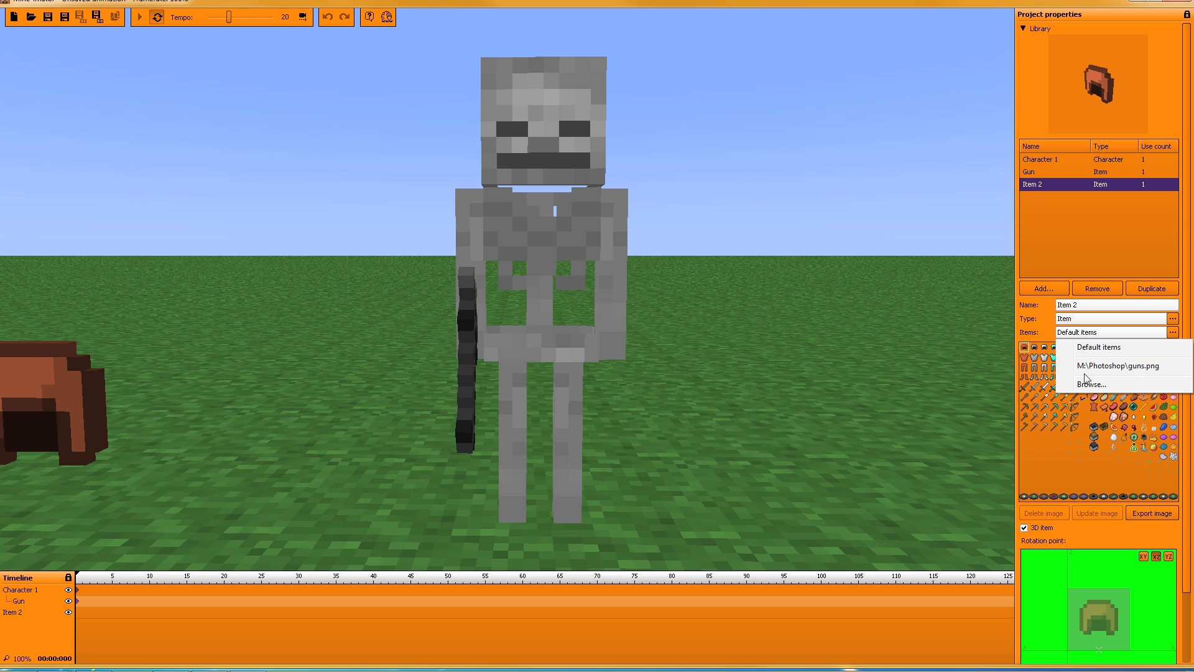
left_click(1147, 366)
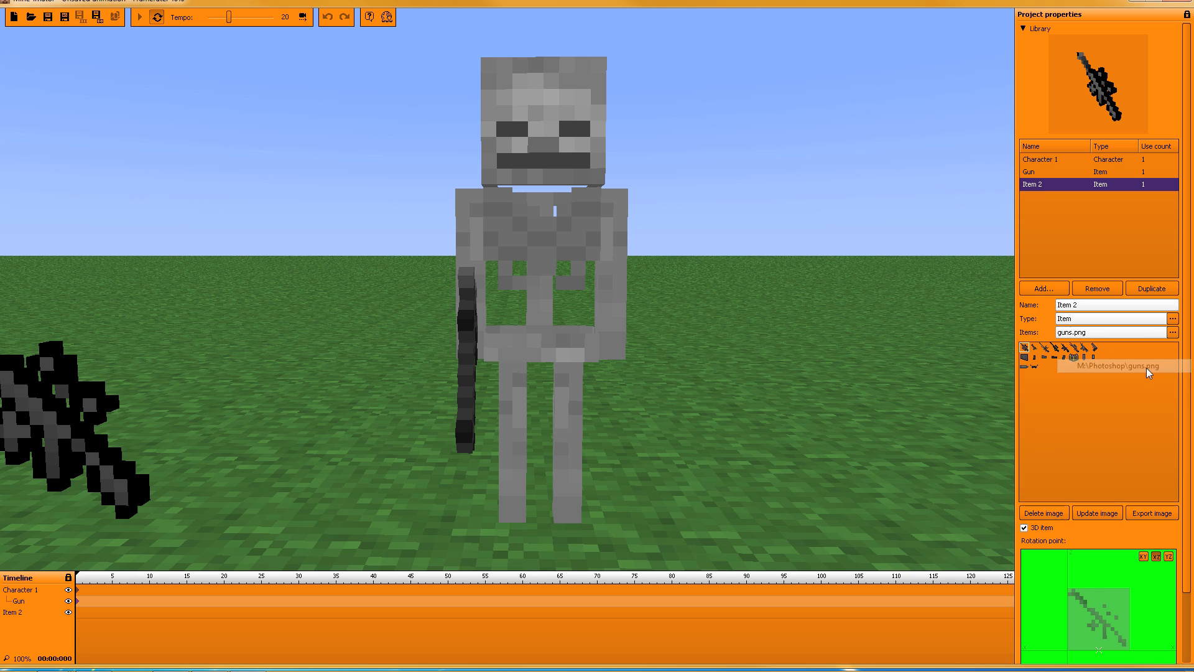
left_click(1095, 348)
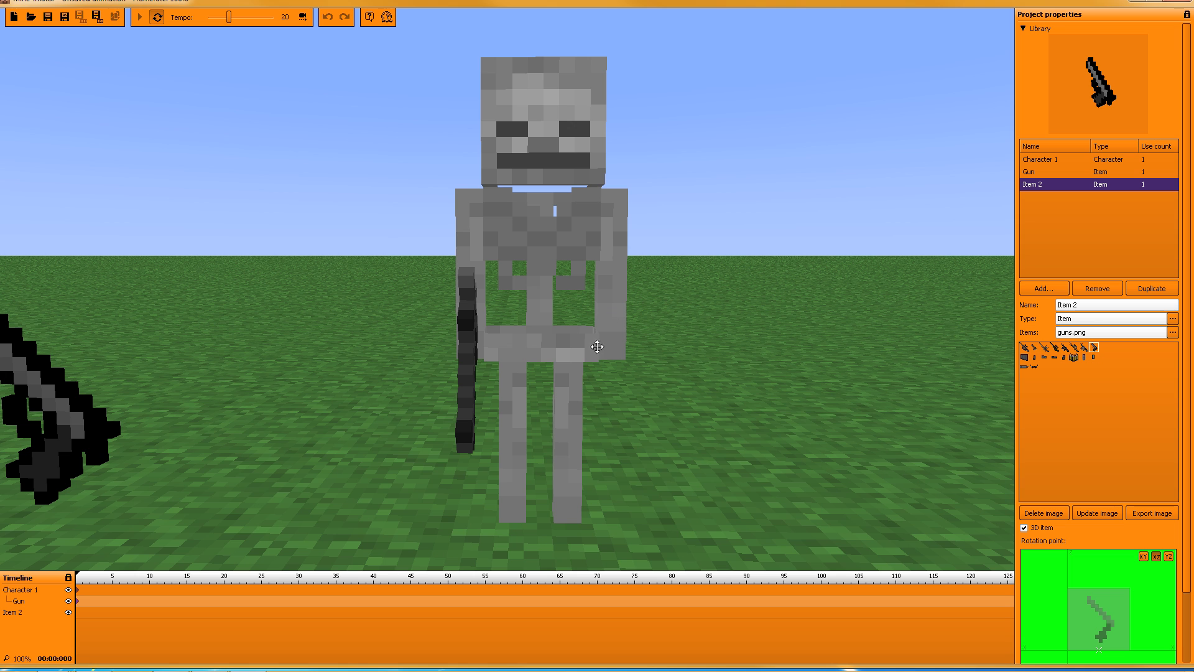
Step: Rename the new item to 'pistol 2'
mouse_move(508, 289)
right_mouse_down()
mouse_move(464, 291)
mouse_move(516, 288)
right_mouse_up()
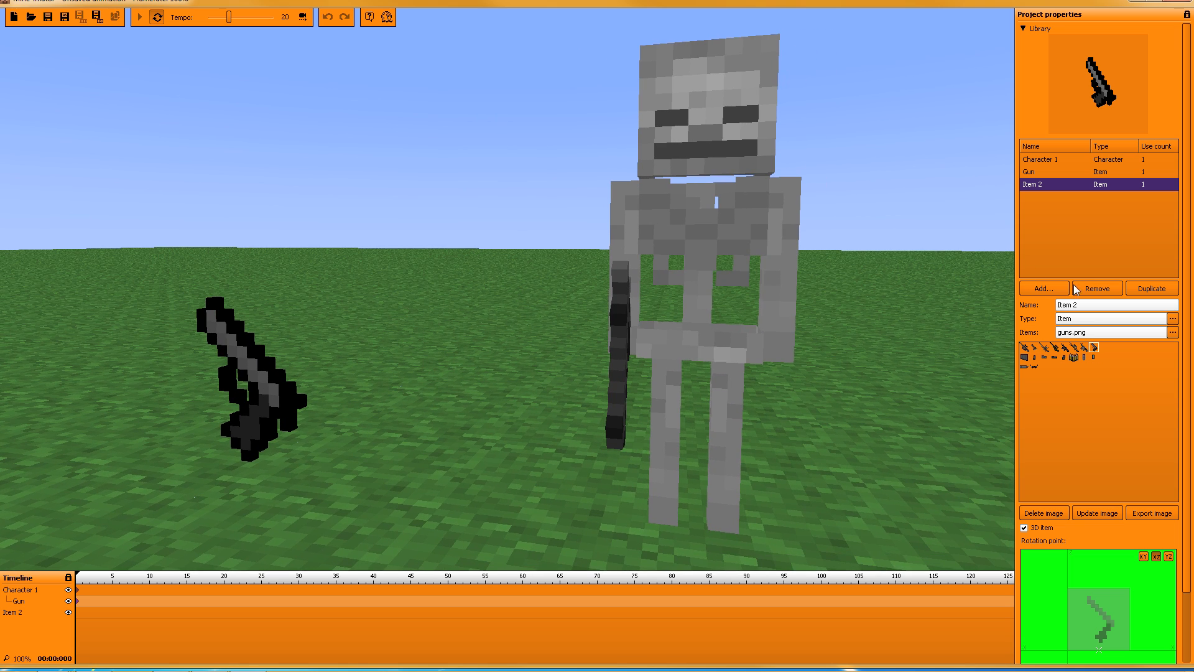
left_click(1088, 305)
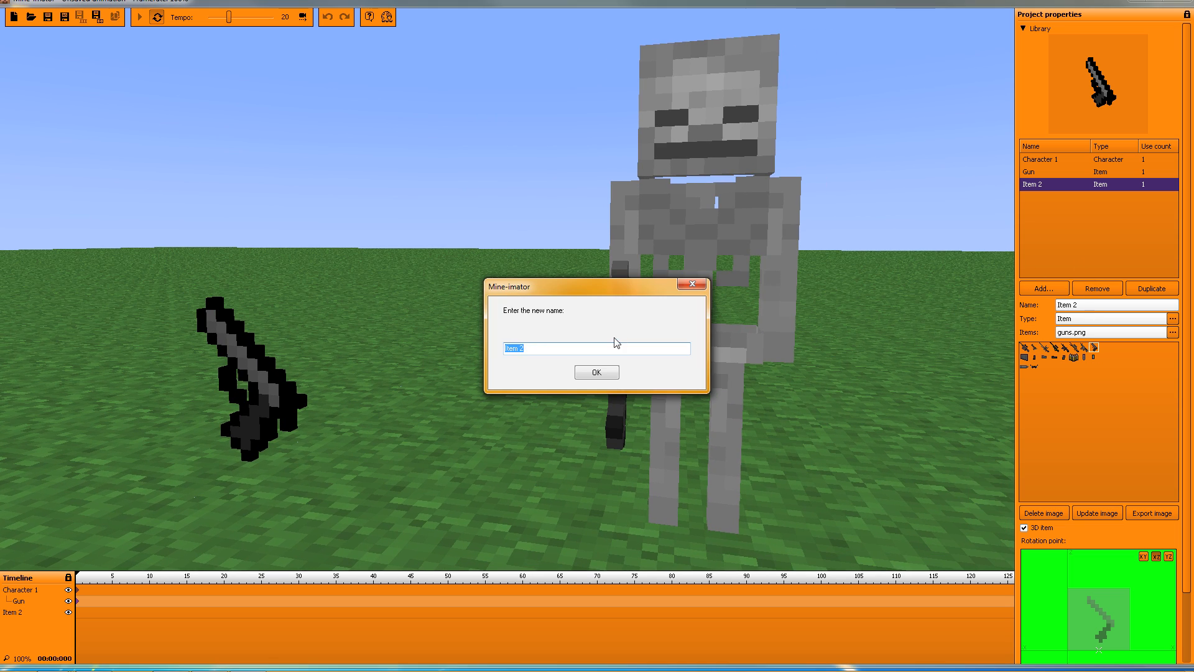
type("pistol")
left_click(602, 372)
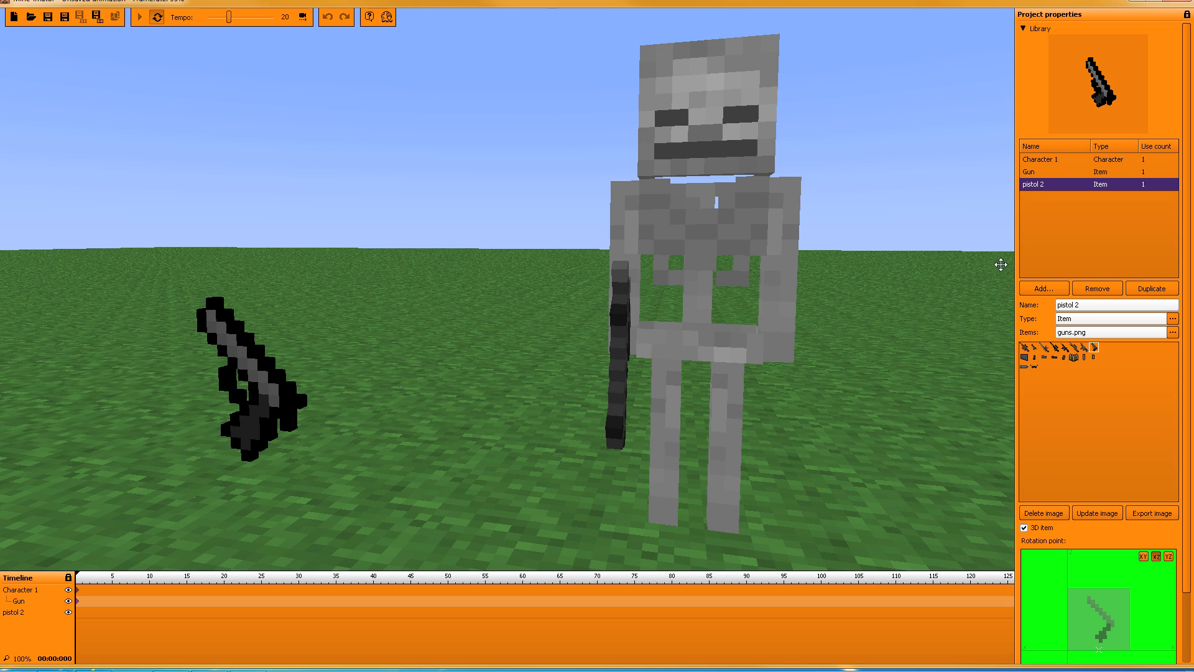
left_click(1024, 29)
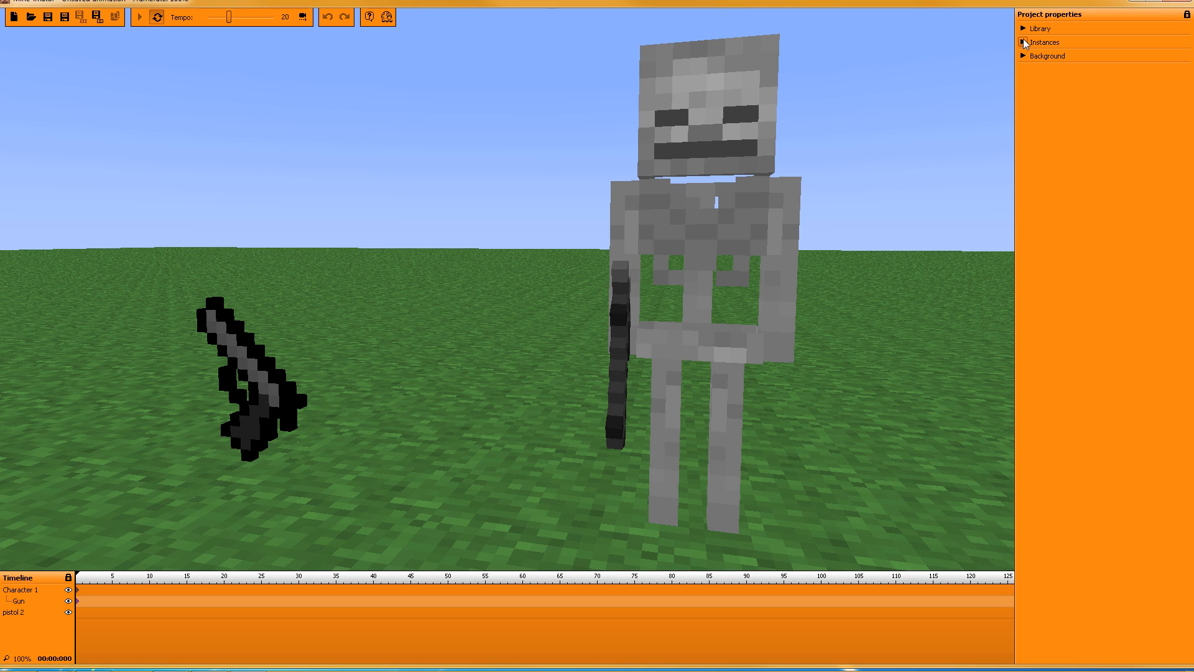
Step: Lock pistol 2 to parent Character 1 with body part Left arm
left_click(1023, 42)
left_click(1033, 87)
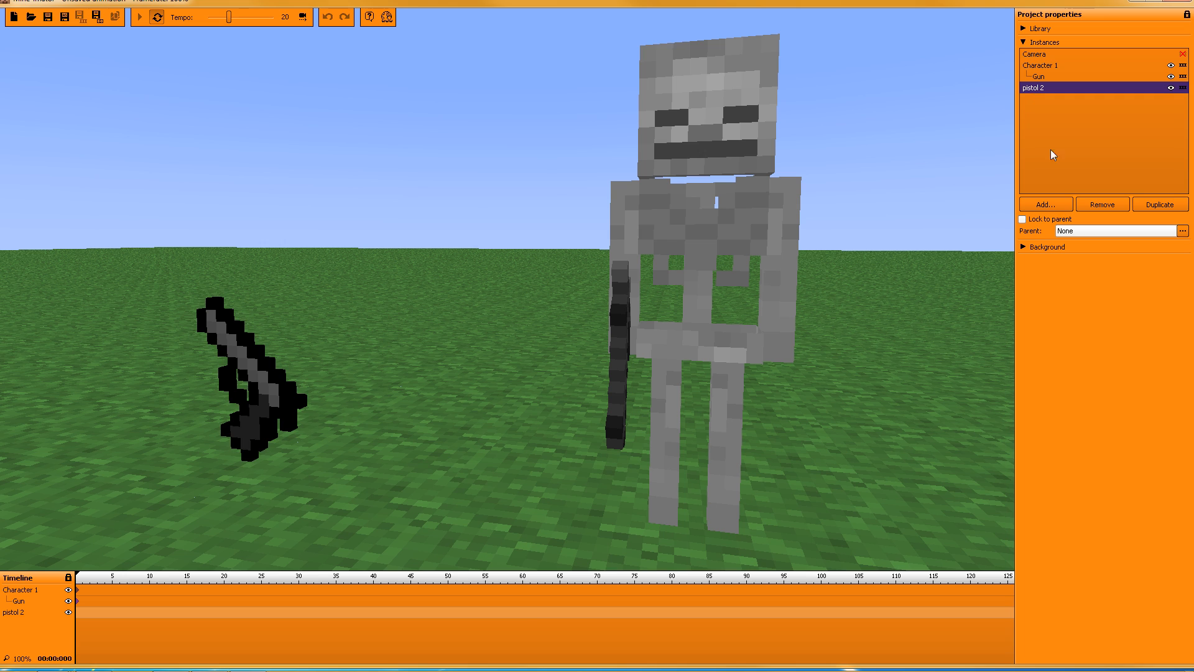
left_click(1089, 232)
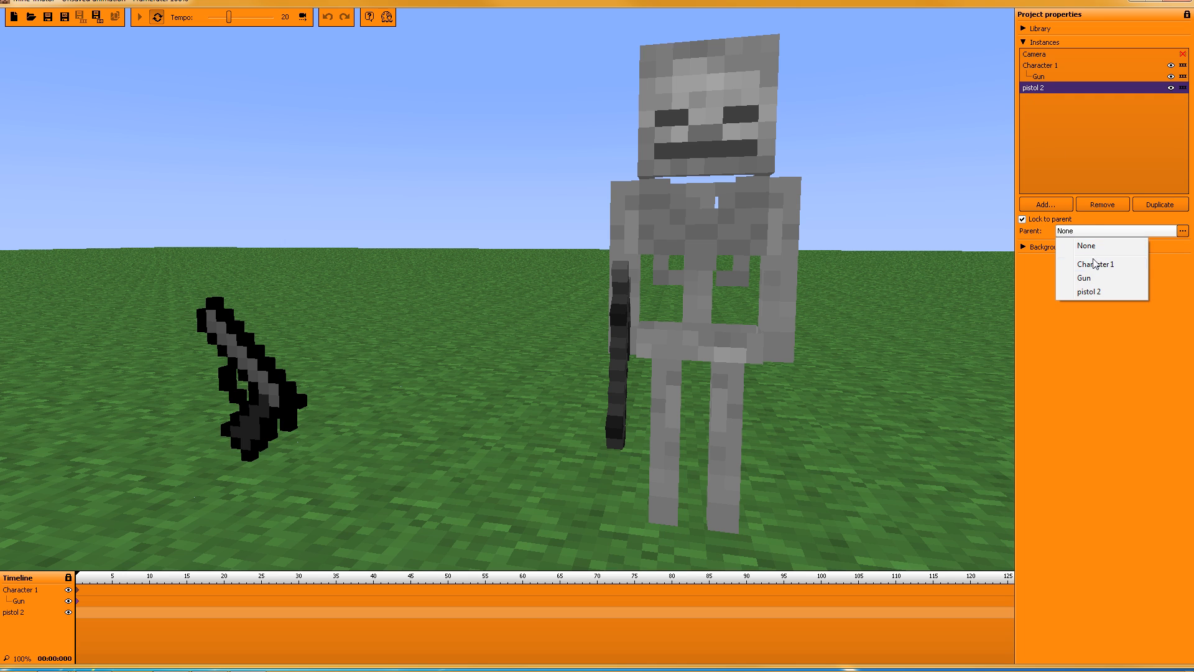
left_click(1091, 266)
left_click(1079, 245)
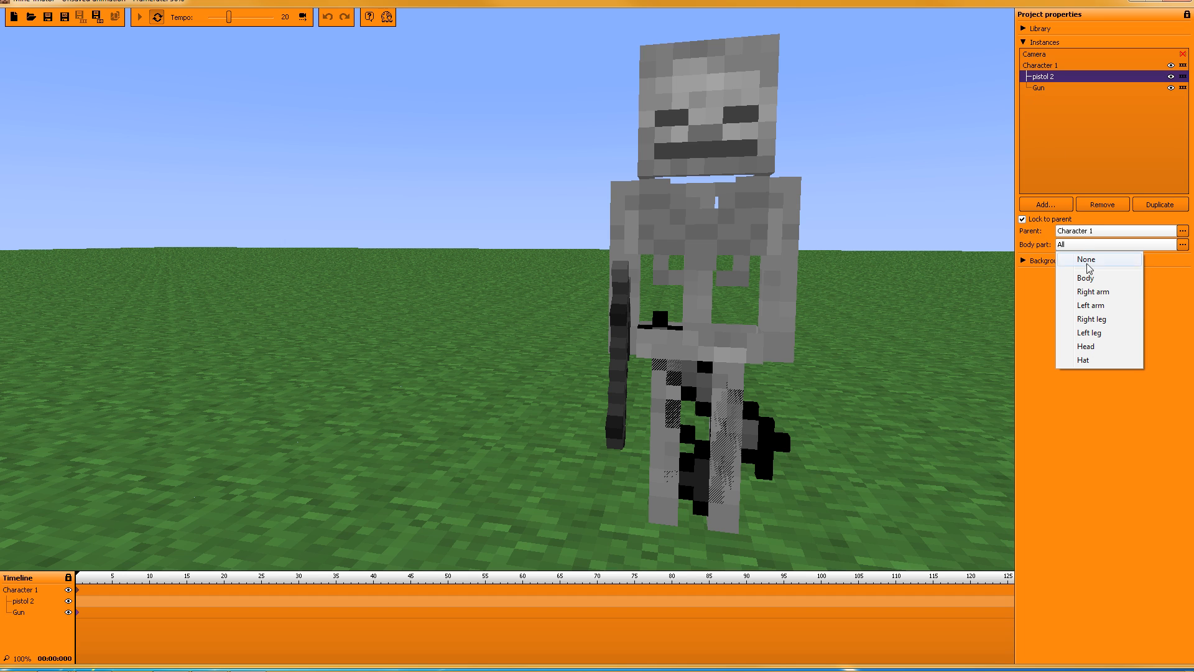
left_click(1110, 306)
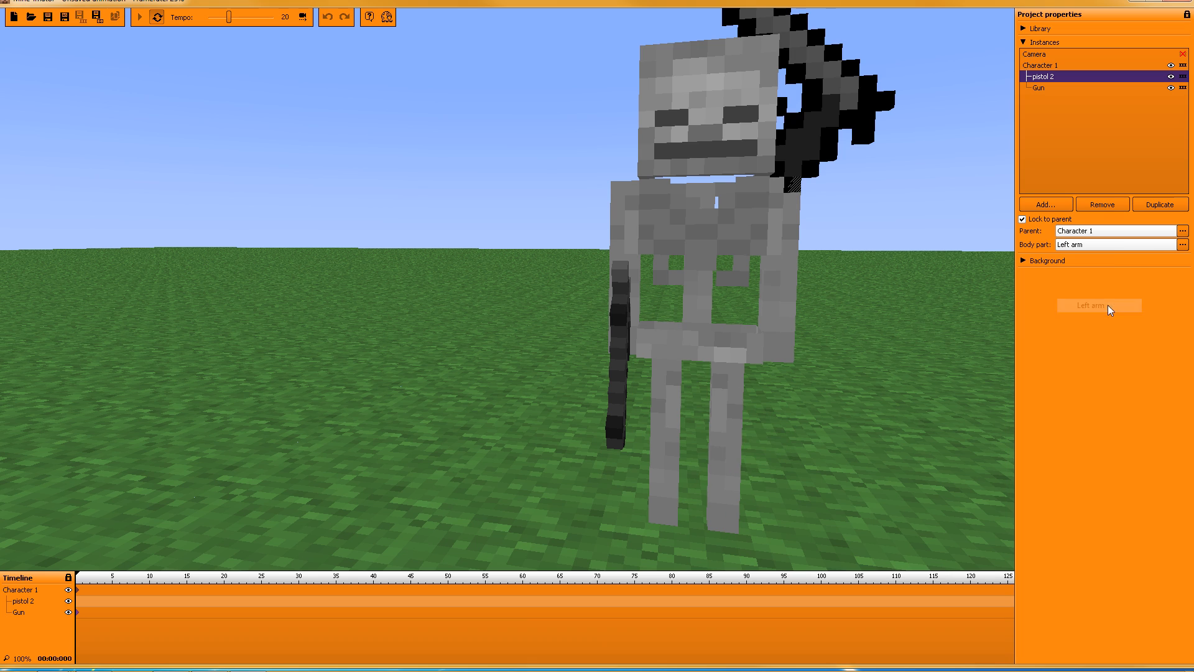
left_click(1023, 43)
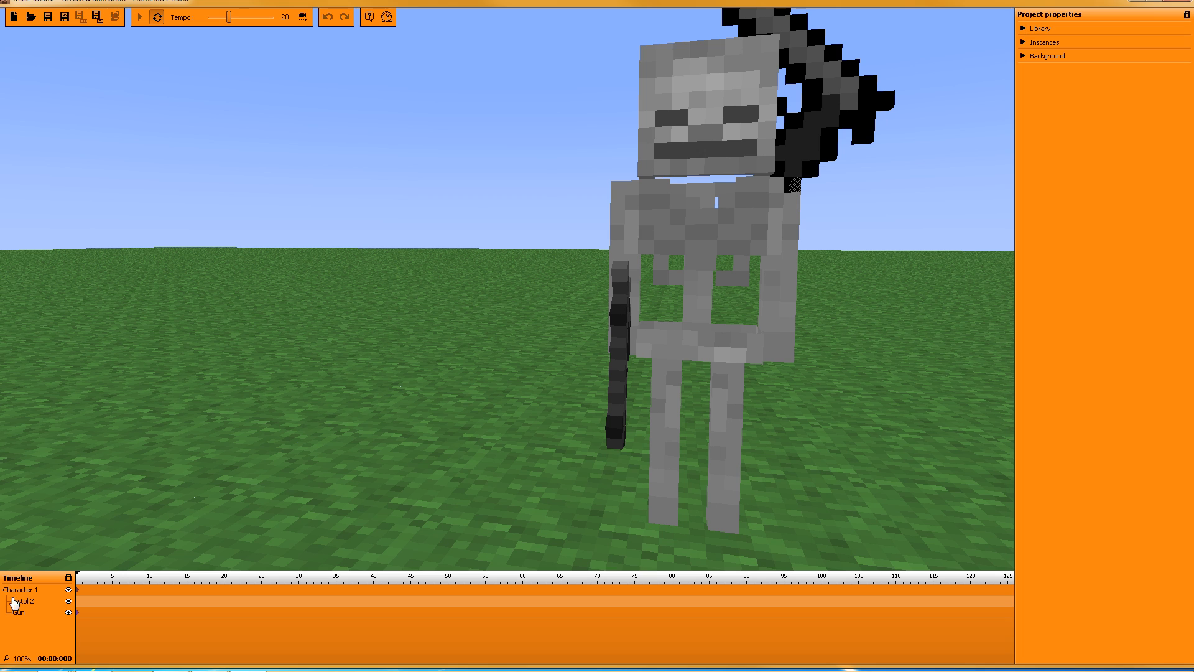
Step: Copy the Gun's keyframe position and paste it onto pistol 2's keyframe
left_click(77, 601)
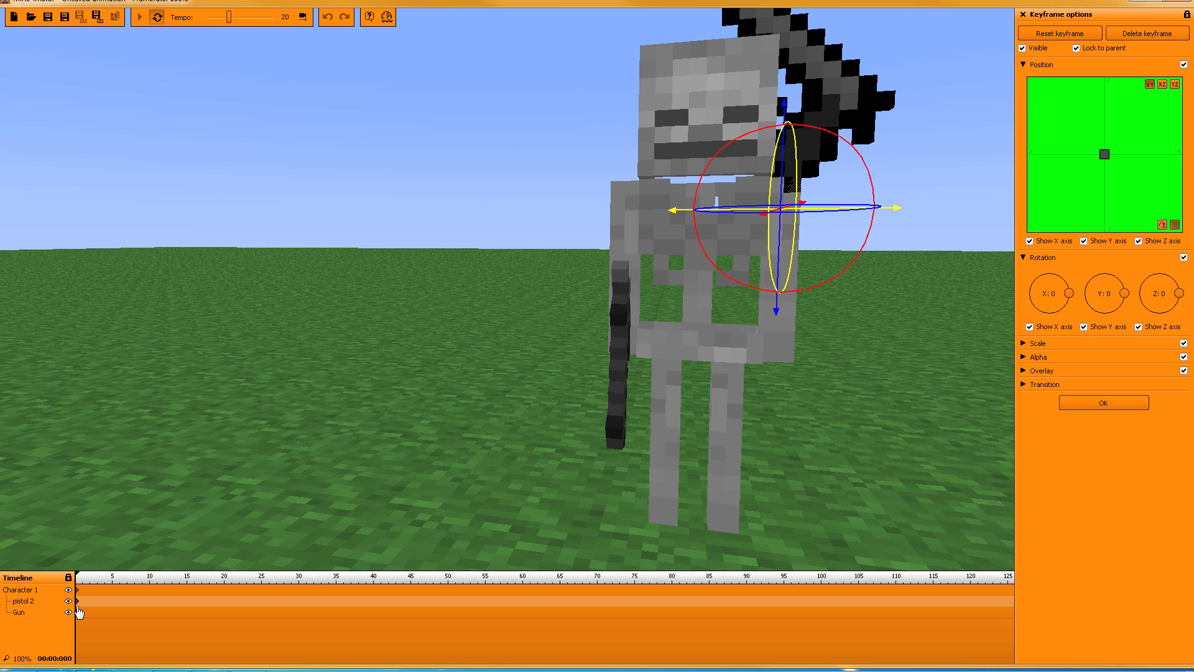
left_click(77, 612)
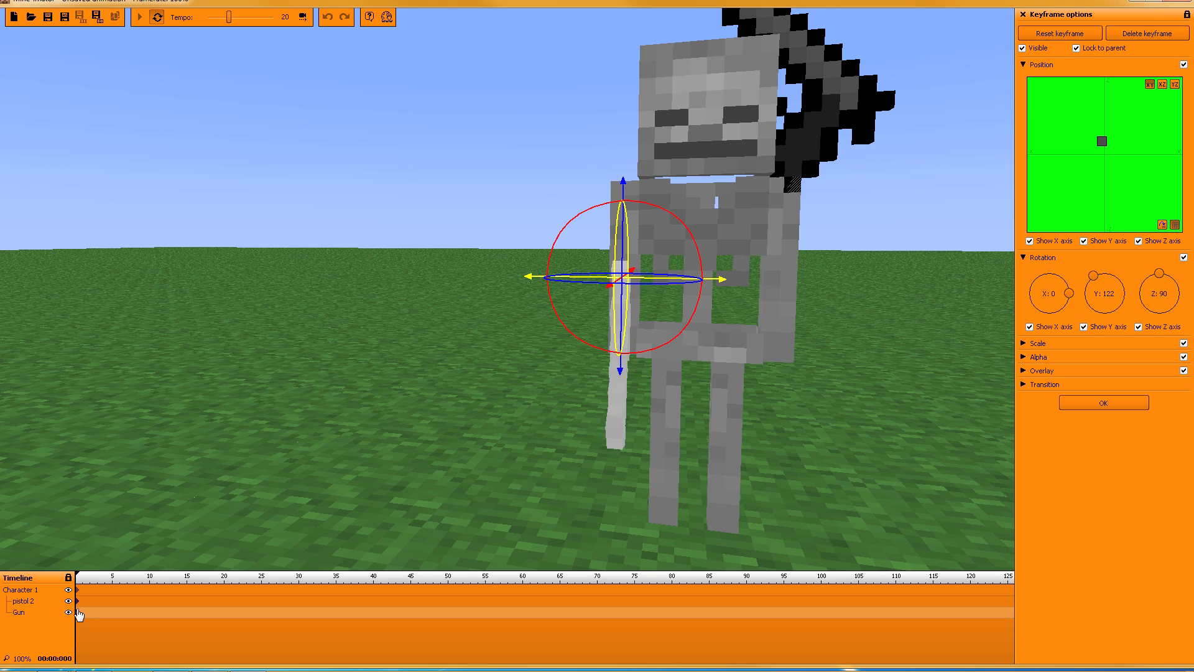
right_click(1082, 178)
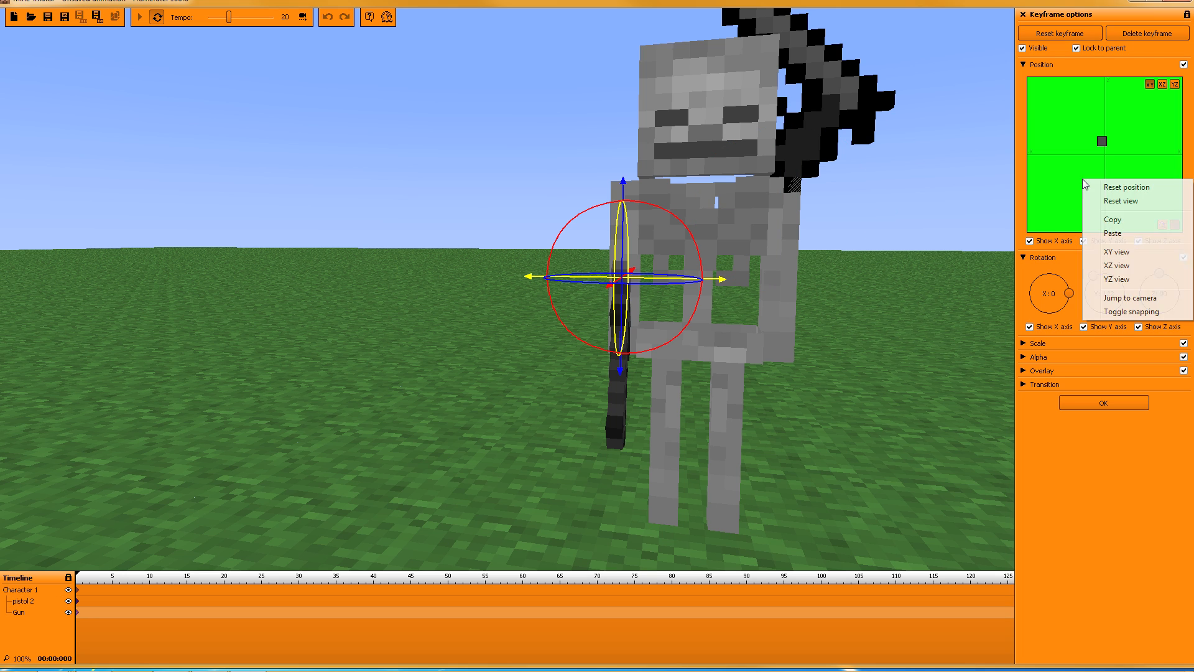
left_click(1116, 224)
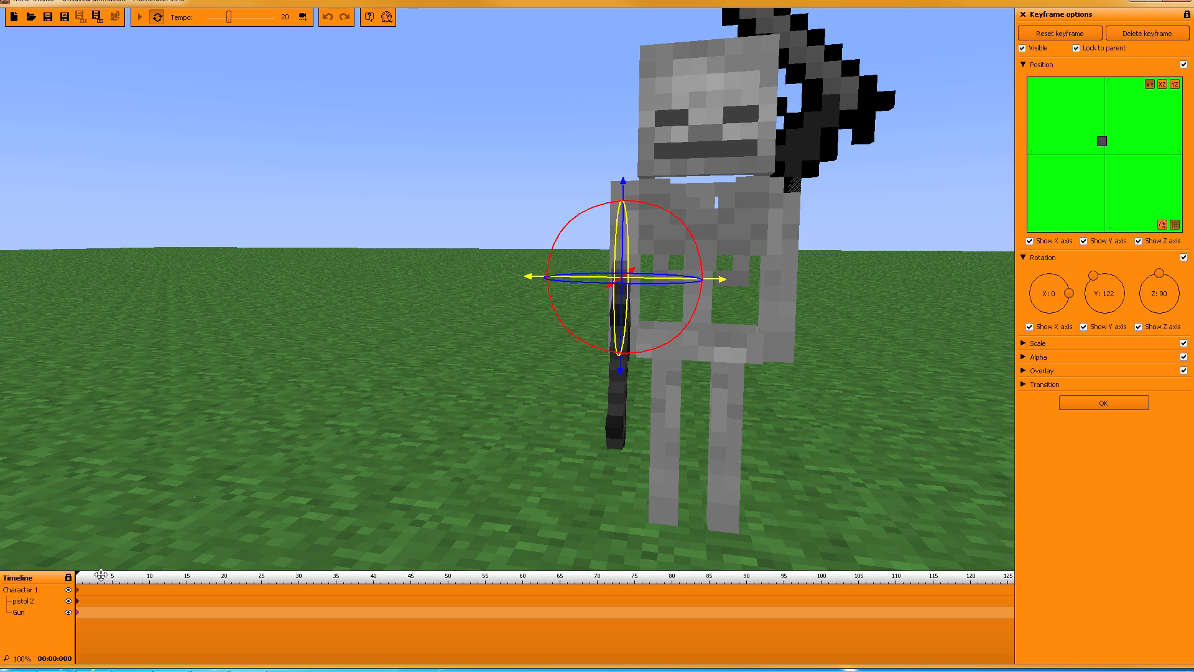
left_click(77, 601)
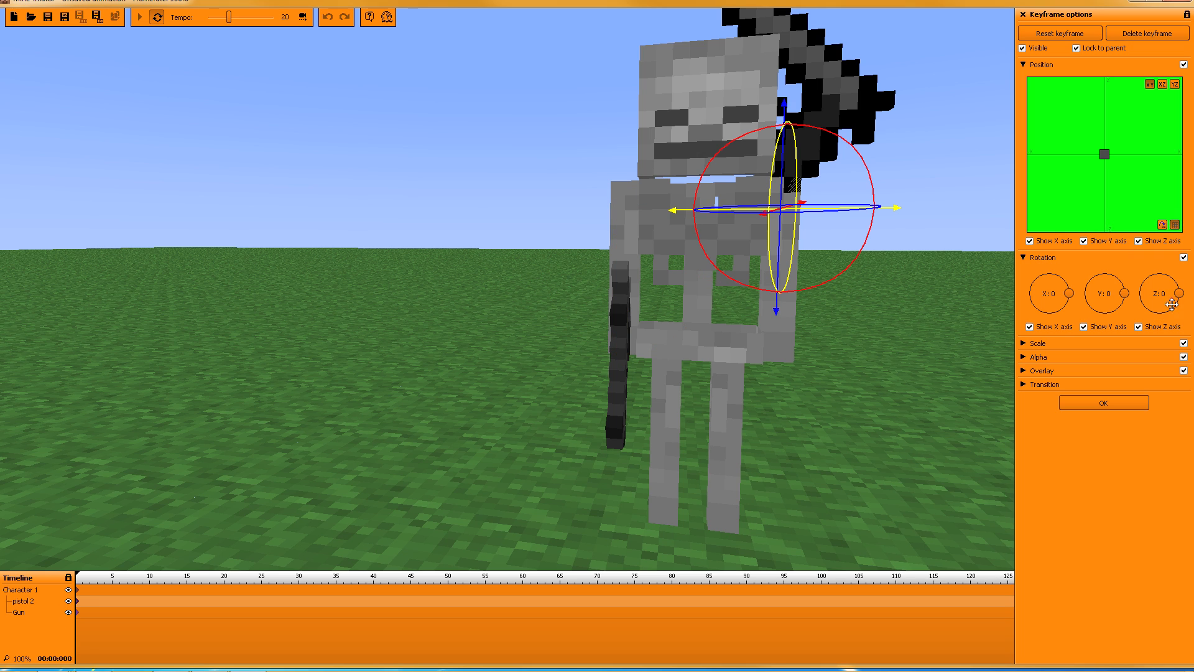
right_click(1047, 199)
left_click(1088, 252)
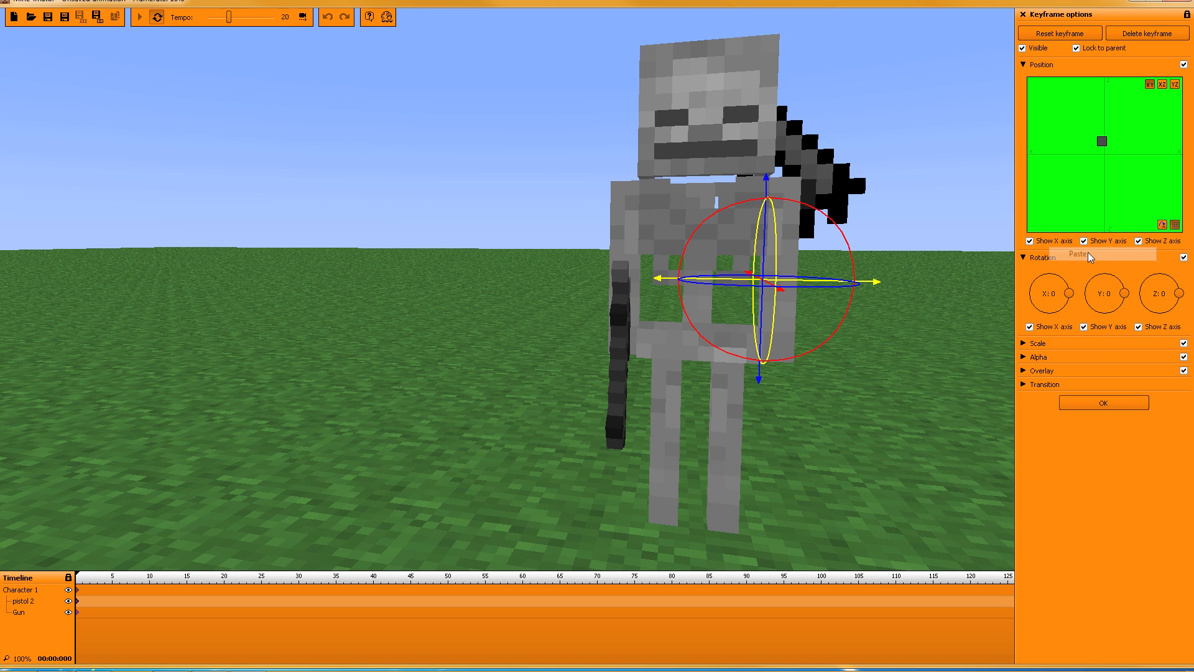
Step: Rotate pistol 2 to Z 90 and Y 135
left_click_drag(908, 220, 633, 257)
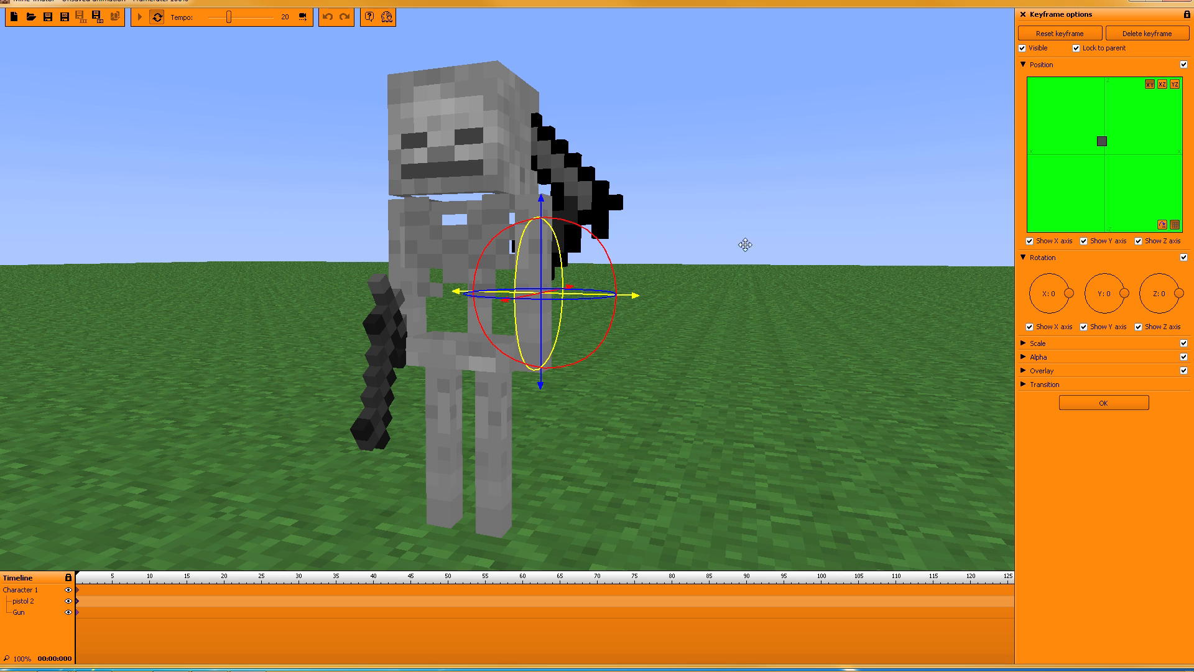
left_click_drag(745, 244, 986, 282)
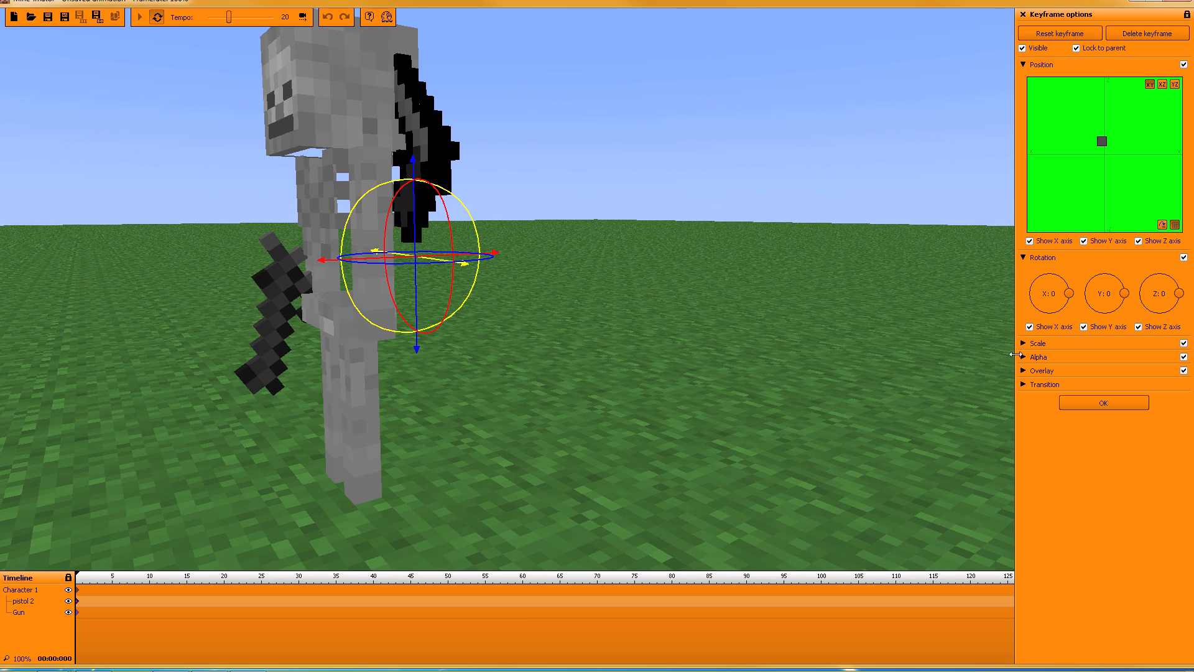
right_click(1144, 293)
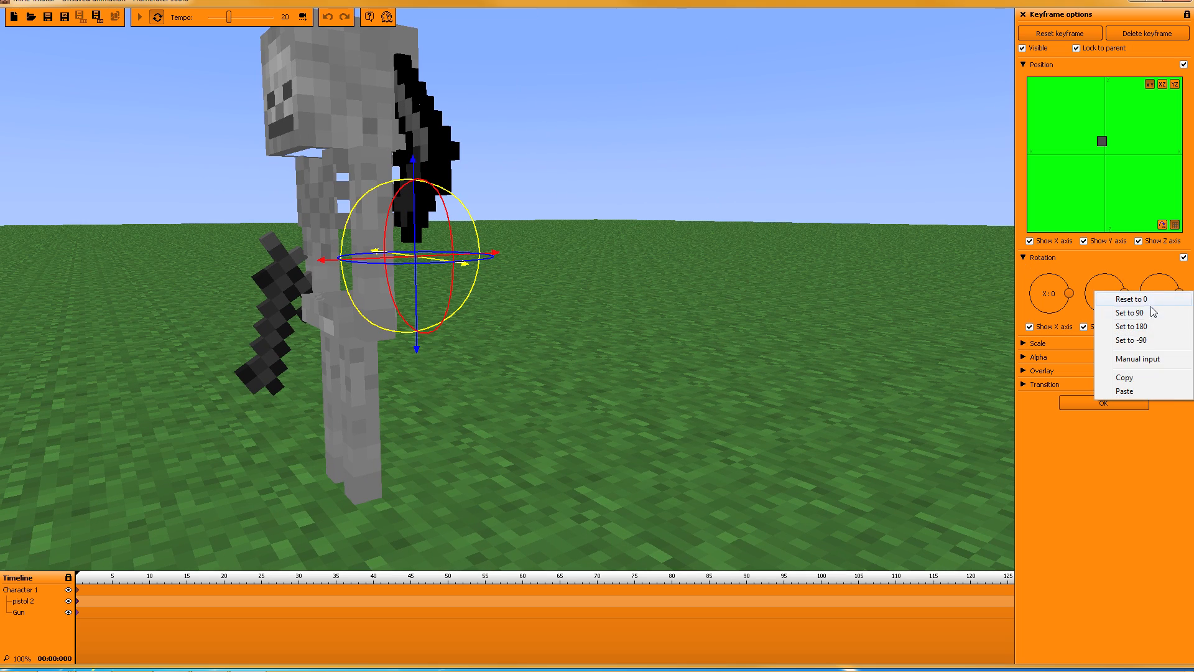
left_click(1150, 312)
left_click_drag(684, 222, 721, 218)
left_click_drag(473, 294, 461, 294)
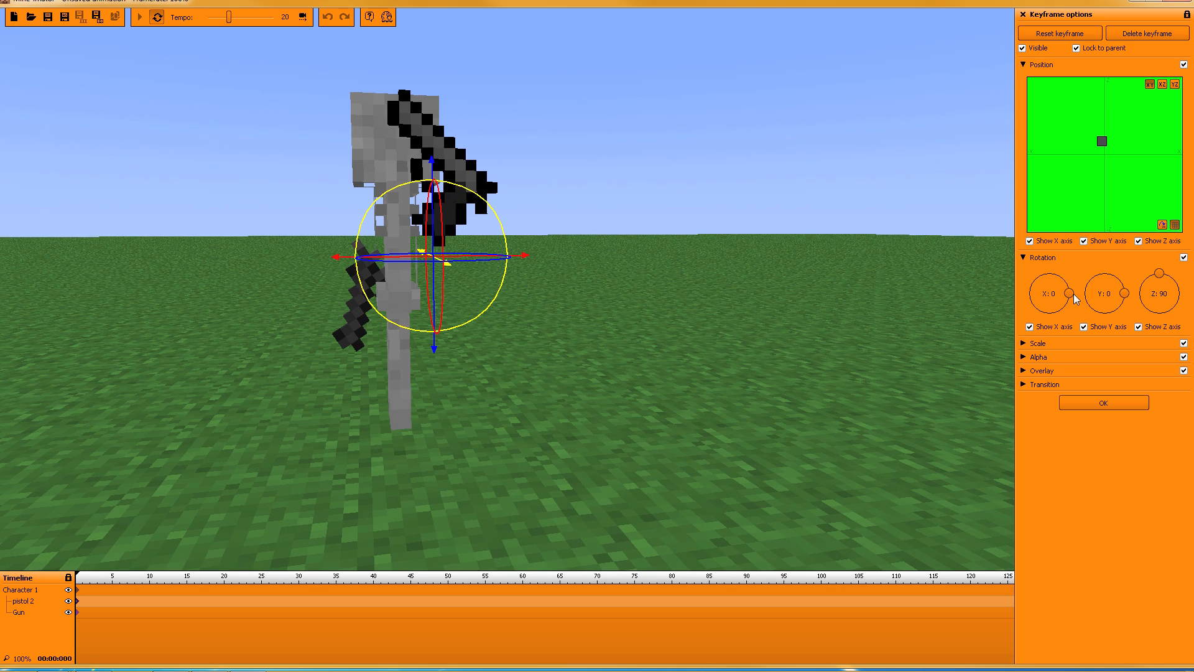
left_click_drag(1119, 294, 1062, 248)
Step: Lower pistol 2 into the skeleton's hand and scale it to 0.61
left_click_drag(692, 291, 715, 278)
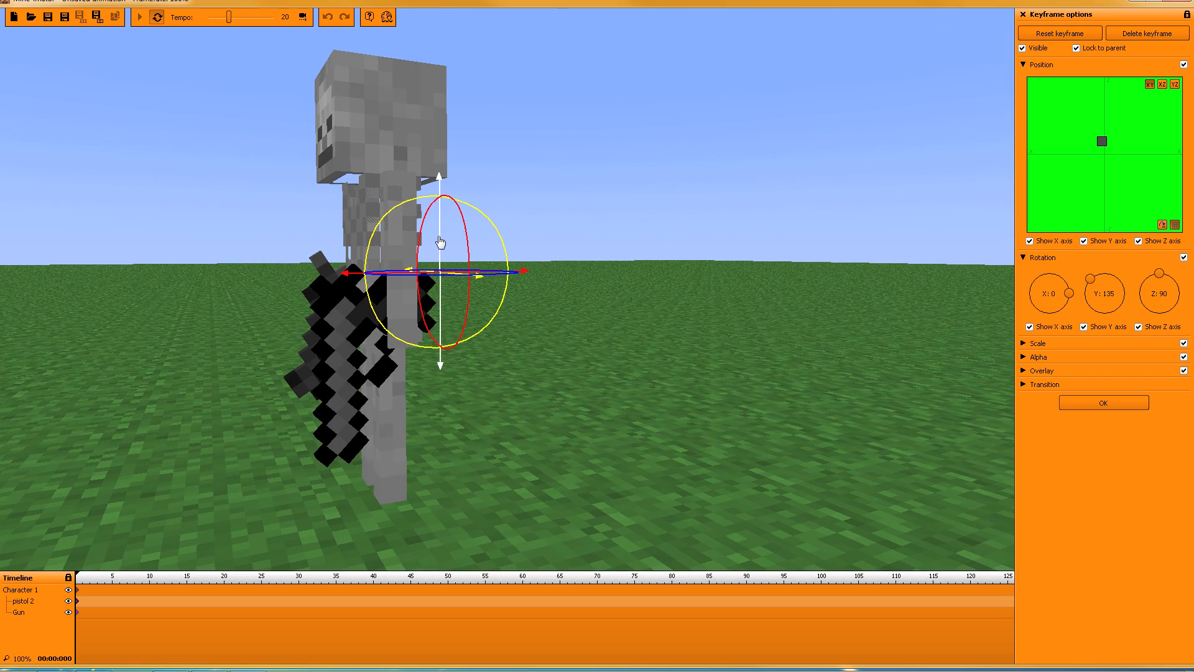
left_click_drag(440, 244, 443, 271)
right_click_drag(664, 309, 505, 277)
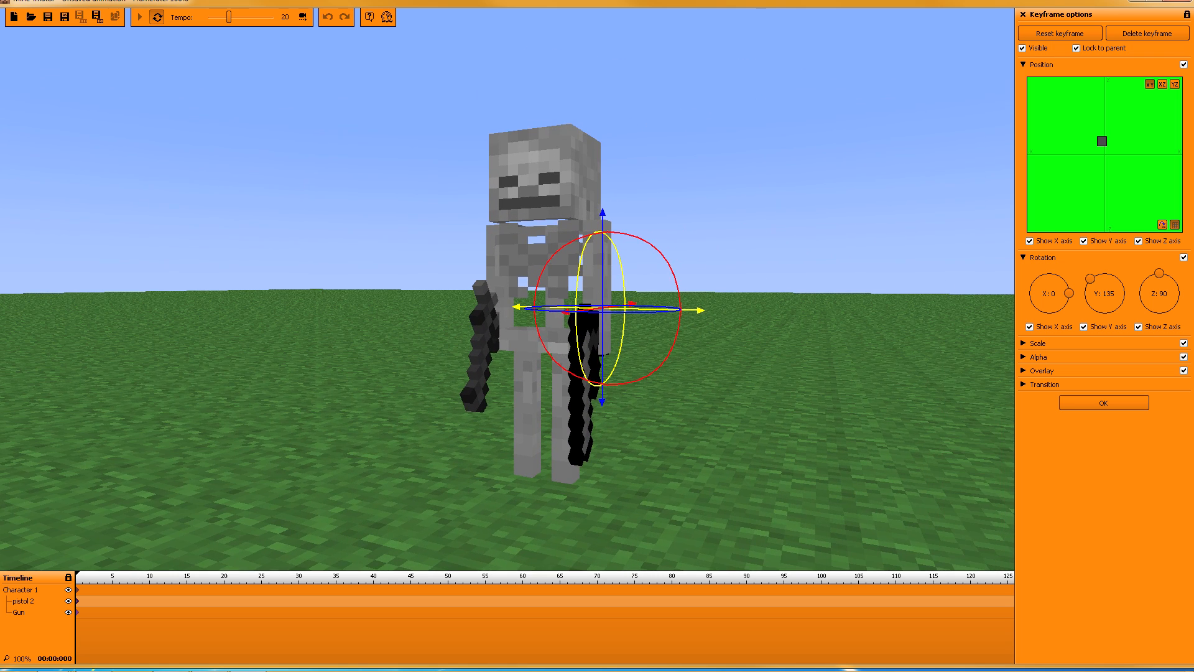
left_click(1023, 343)
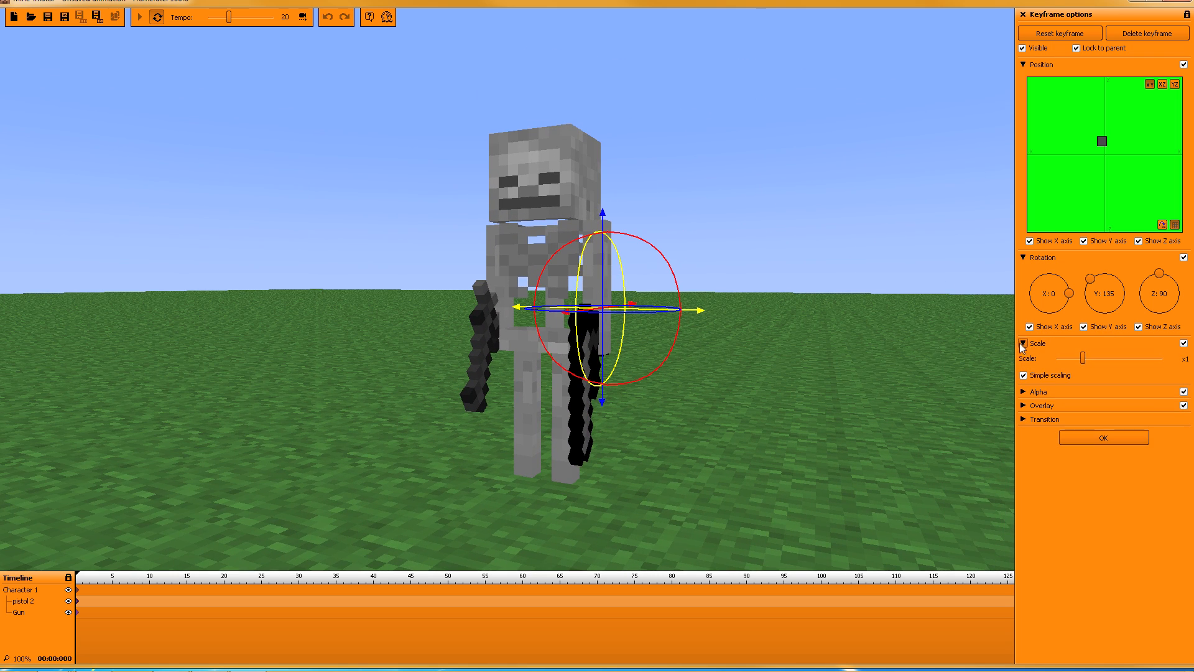
left_click_drag(1081, 359, 1073, 362)
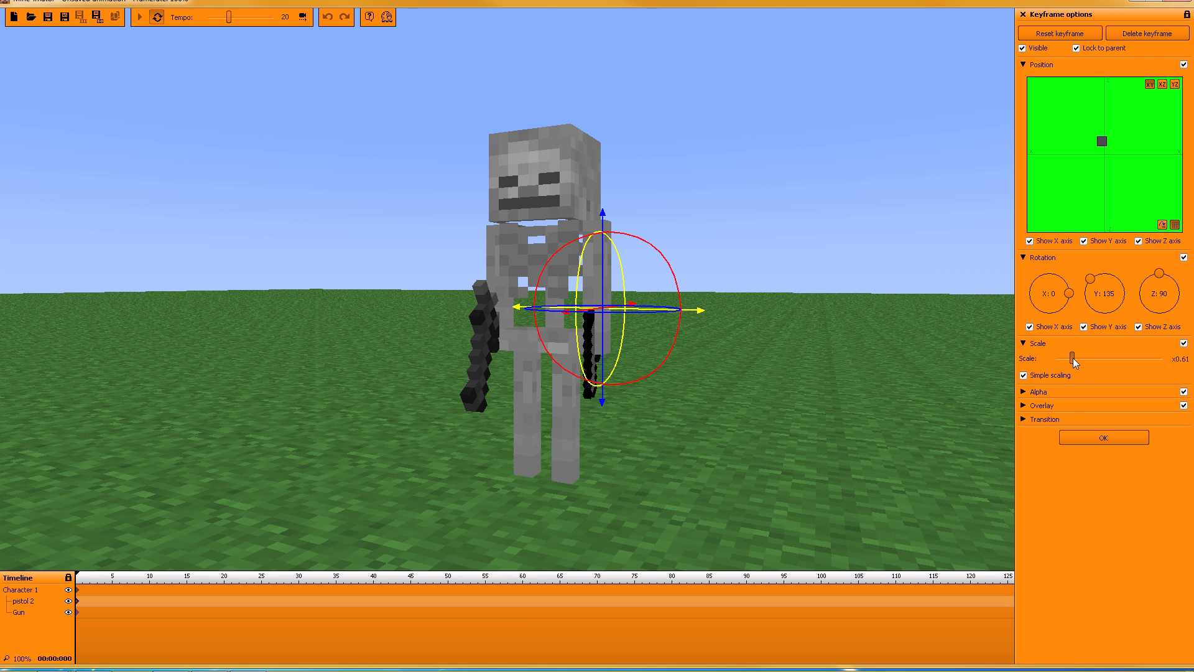
Step: Slide pistol 2 sideways and down to the left hand, then confirm its keyframe
left_click_drag(936, 324, 506, 290)
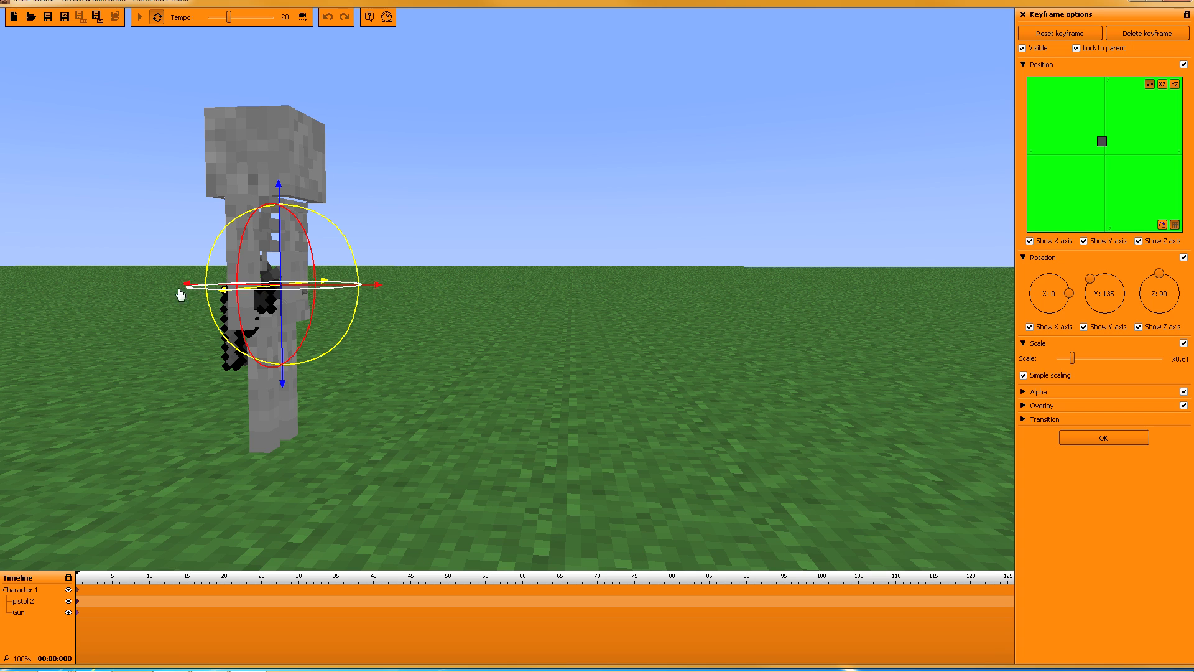
left_click_drag(470, 344, 508, 289)
key("w")
mouse_move(507, 289)
right_mouse_down()
mouse_move(507, 274)
mouse_move(508, 289)
right_mouse_up()
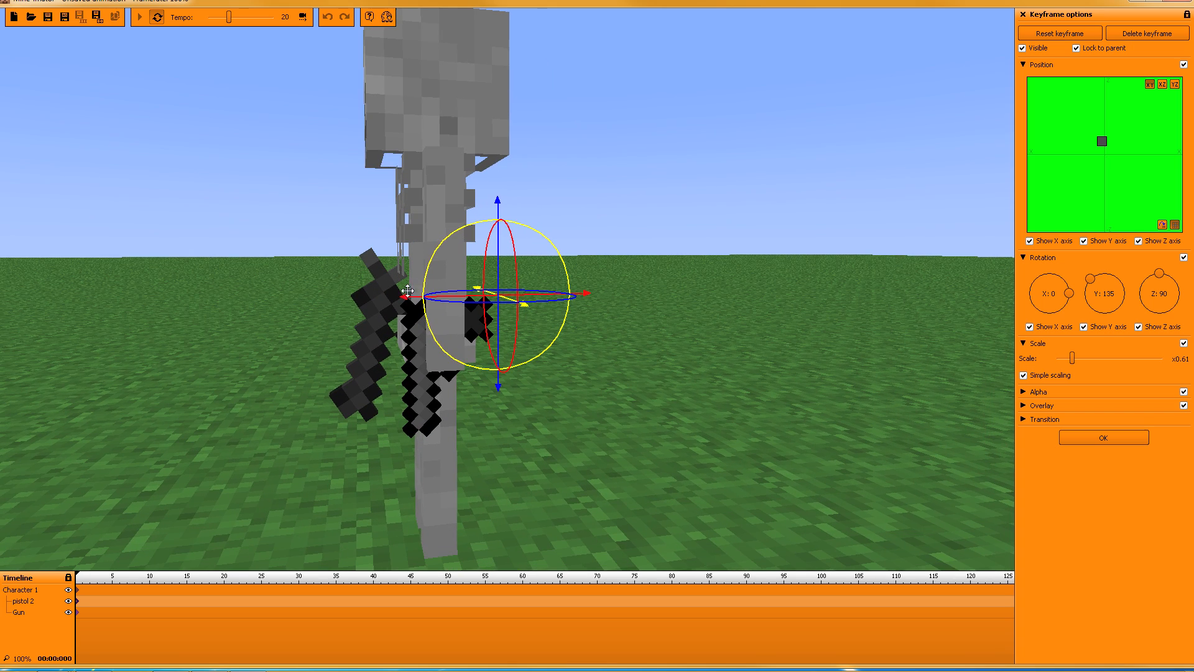
left_click_drag(408, 302, 333, 312)
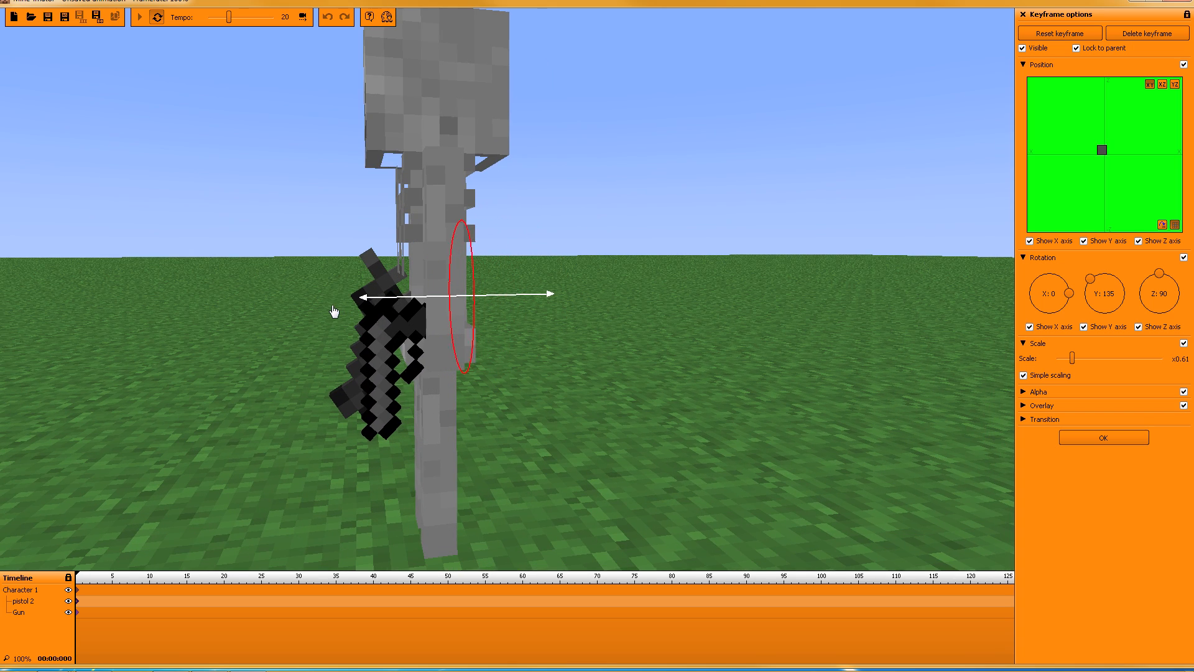
left_click_drag(463, 329, 659, 314)
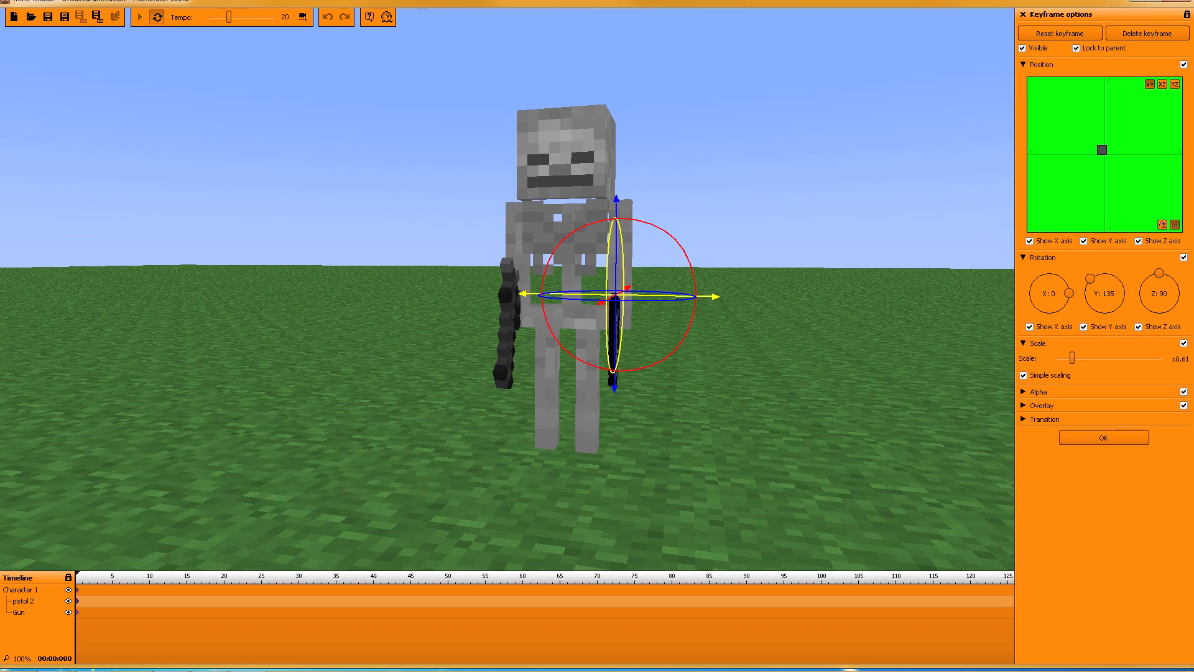
left_click(1120, 439)
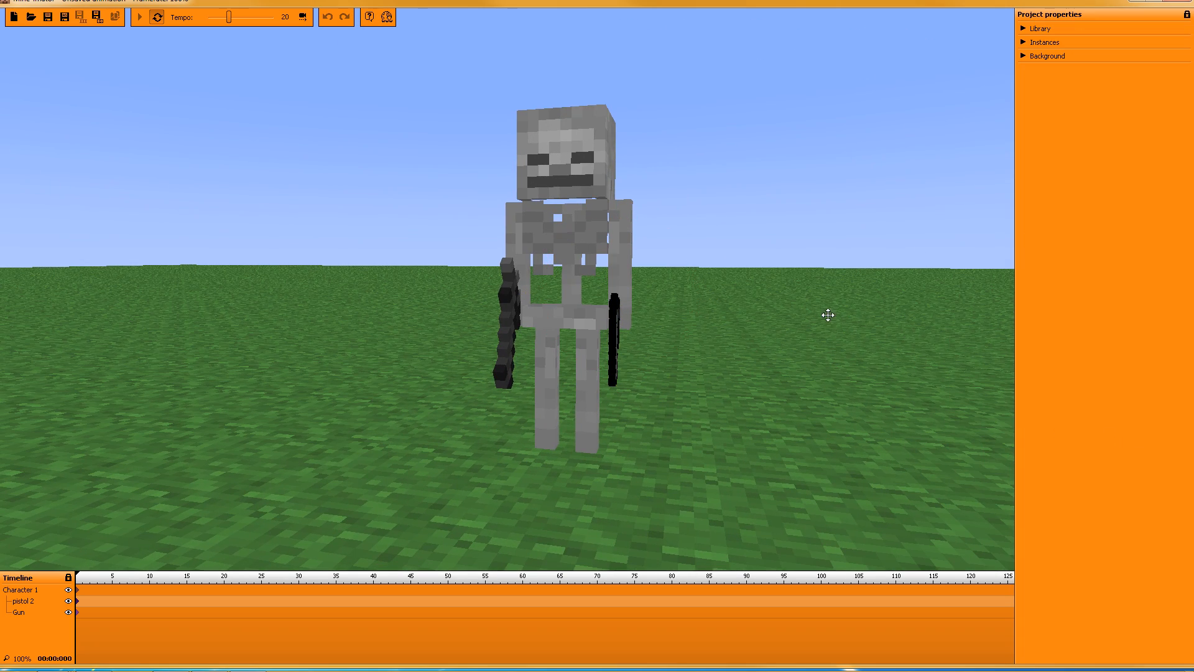
right_click_drag(828, 314, 820, 269)
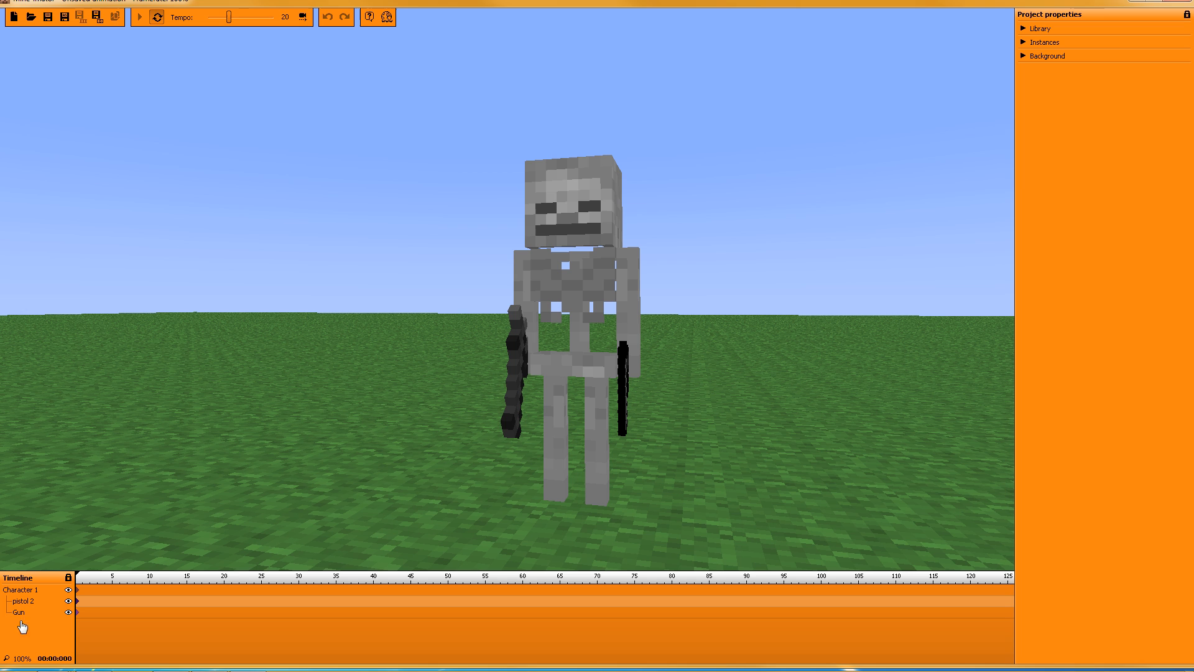
Step: Add a Character 1 keyframe at frame 5 with the right arm raised to X -89
left_click(78, 592)
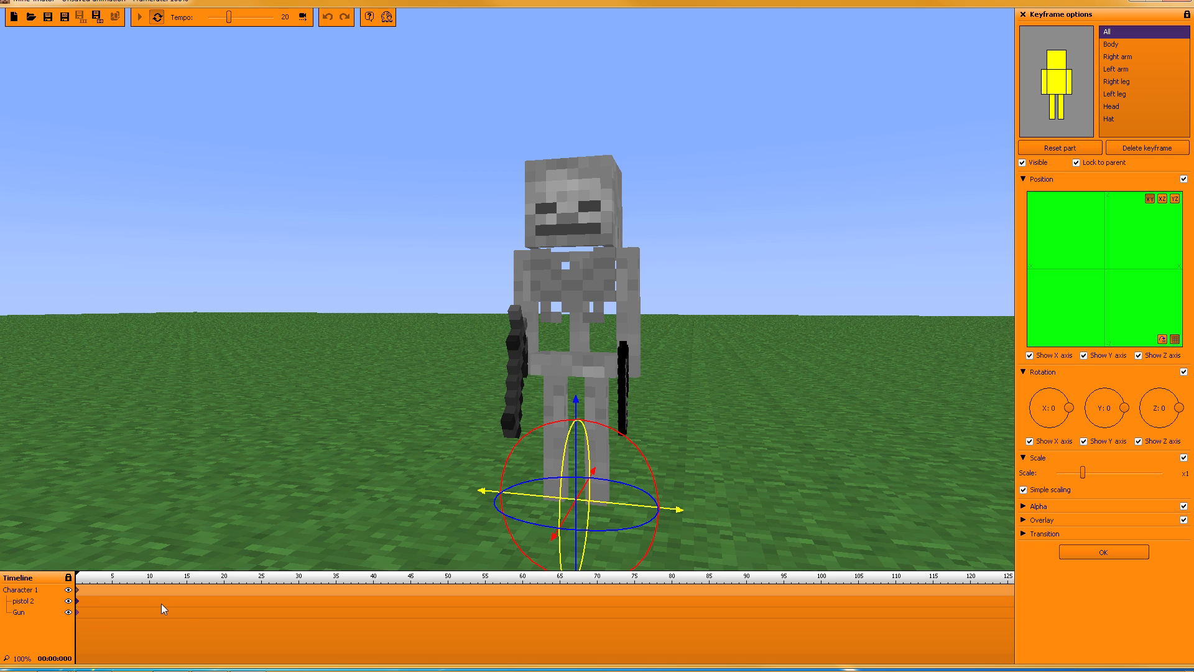
left_click(111, 589)
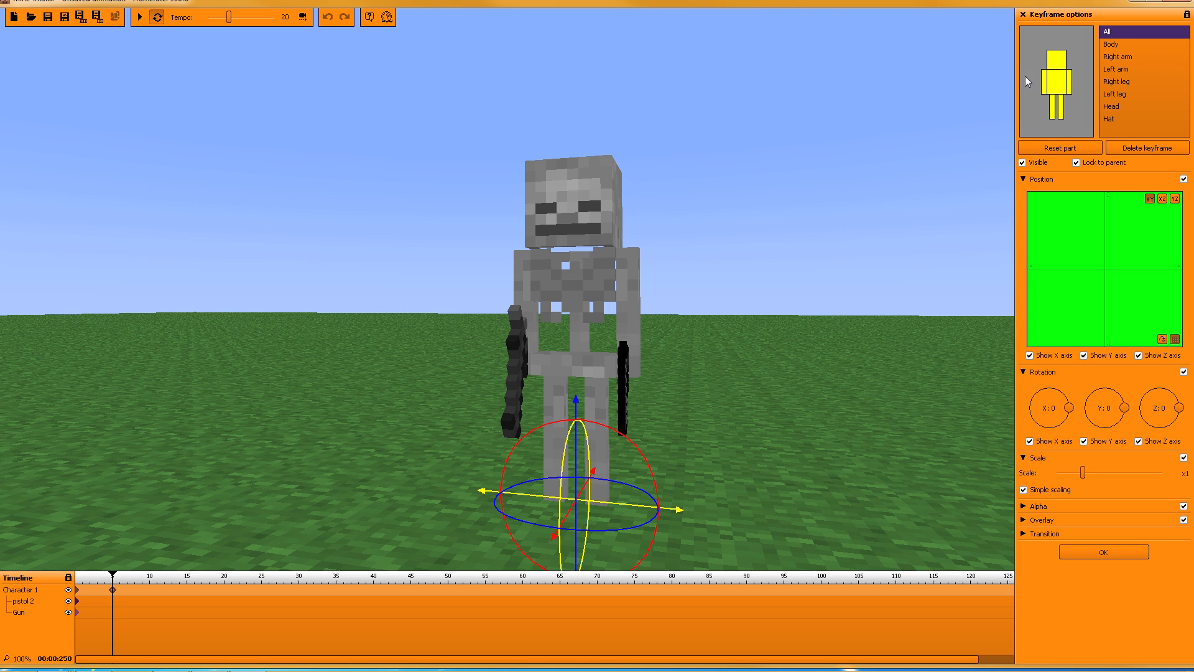
left_click(1045, 89)
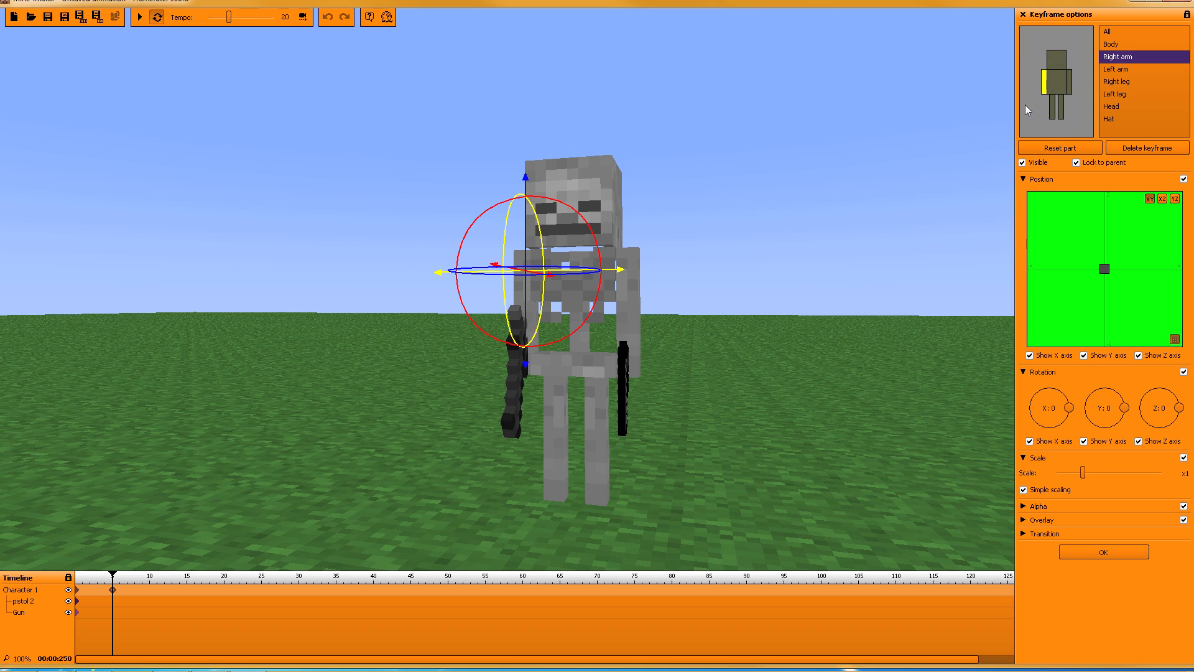
left_click_drag(373, 277, 420, 277)
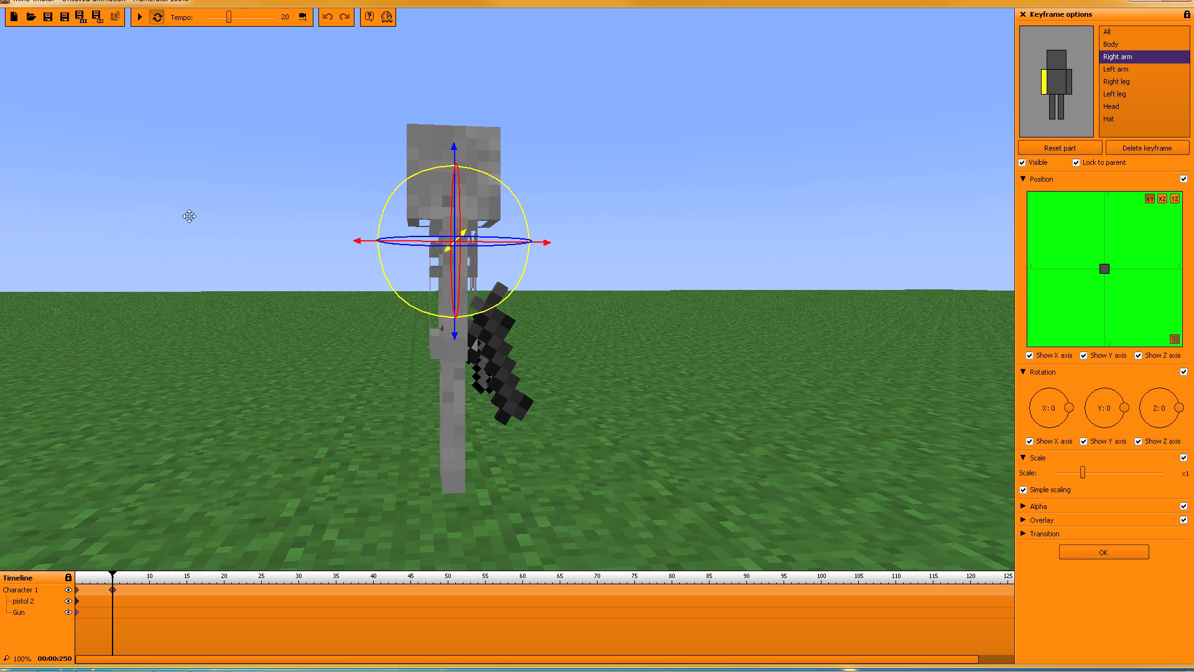
left_click_drag(433, 176, 307, 286)
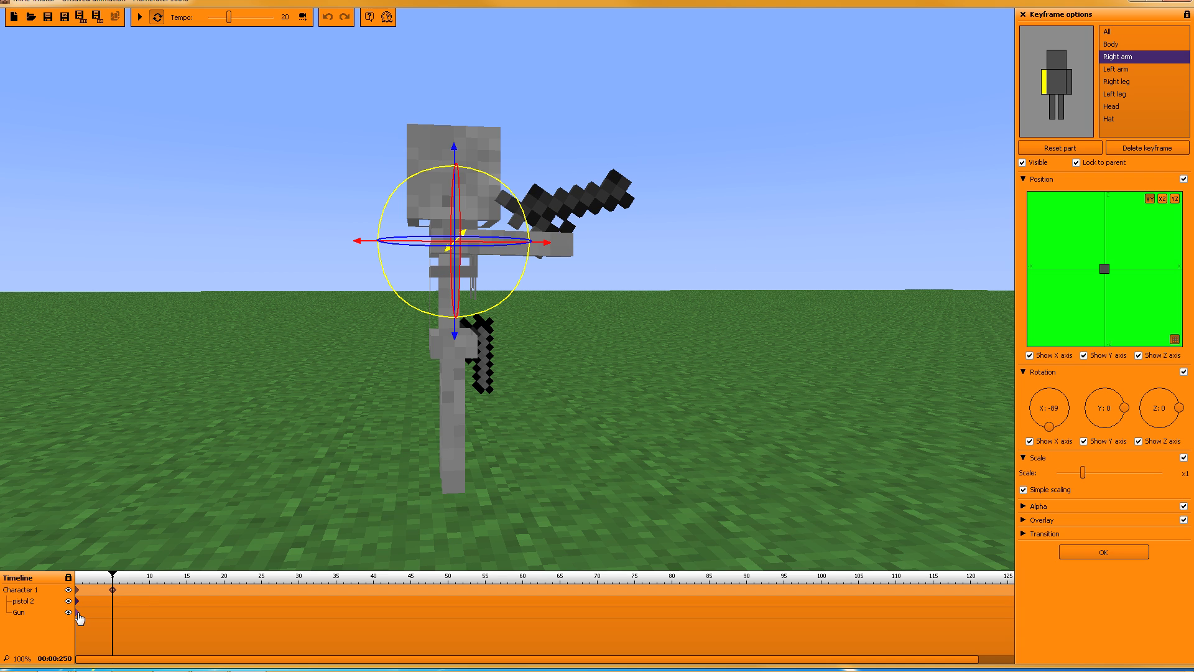
Step: Re-angle the Gun's keyframe to Y rotation 130 so it points forward
left_click(77, 613)
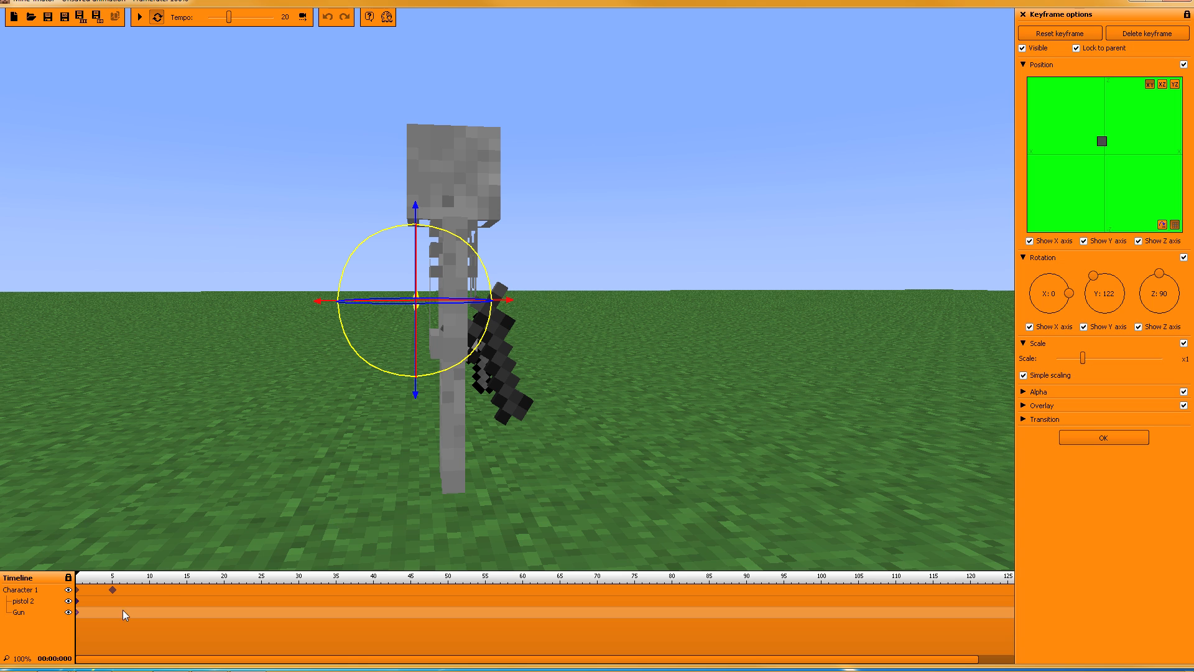
left_click_drag(76, 577, 111, 579)
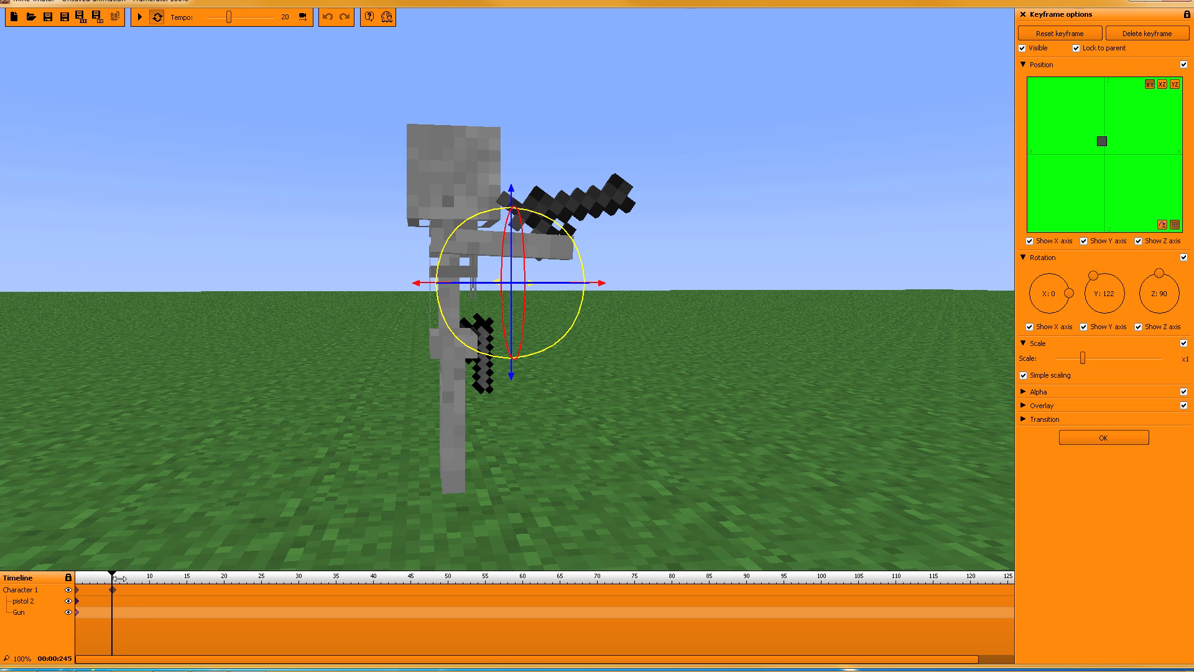
left_click_drag(1093, 277, 1091, 278)
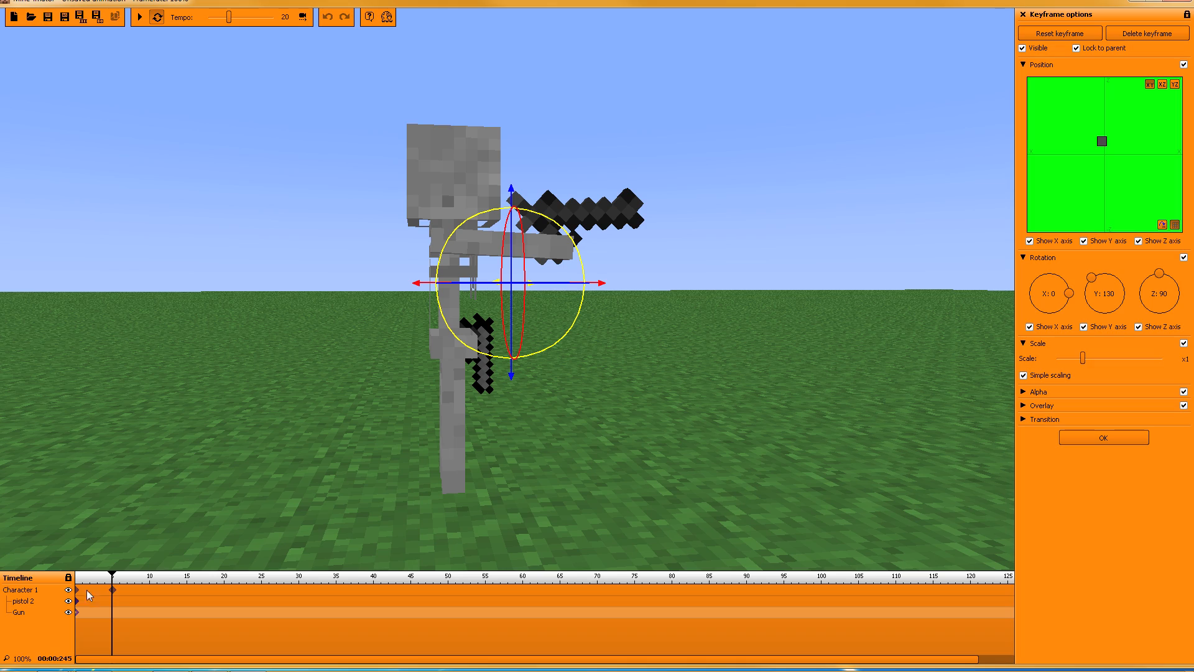
left_click(113, 590)
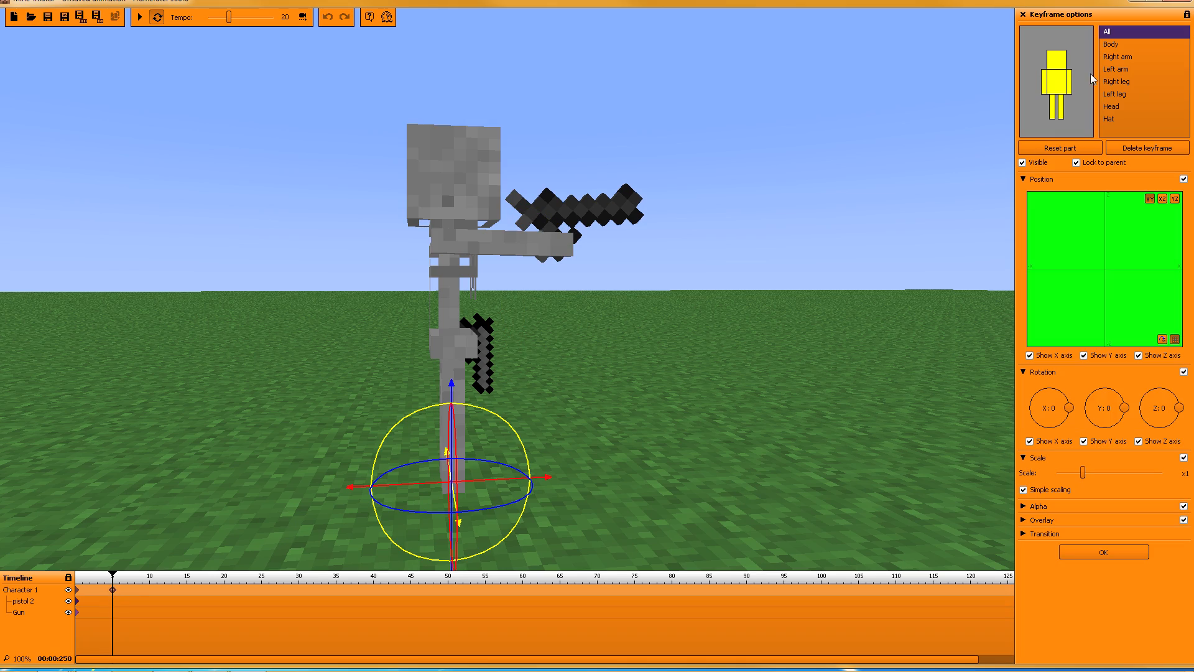
Step: Raise the skeleton's left arm forward by setting its X rotation to -90
left_click(1069, 82)
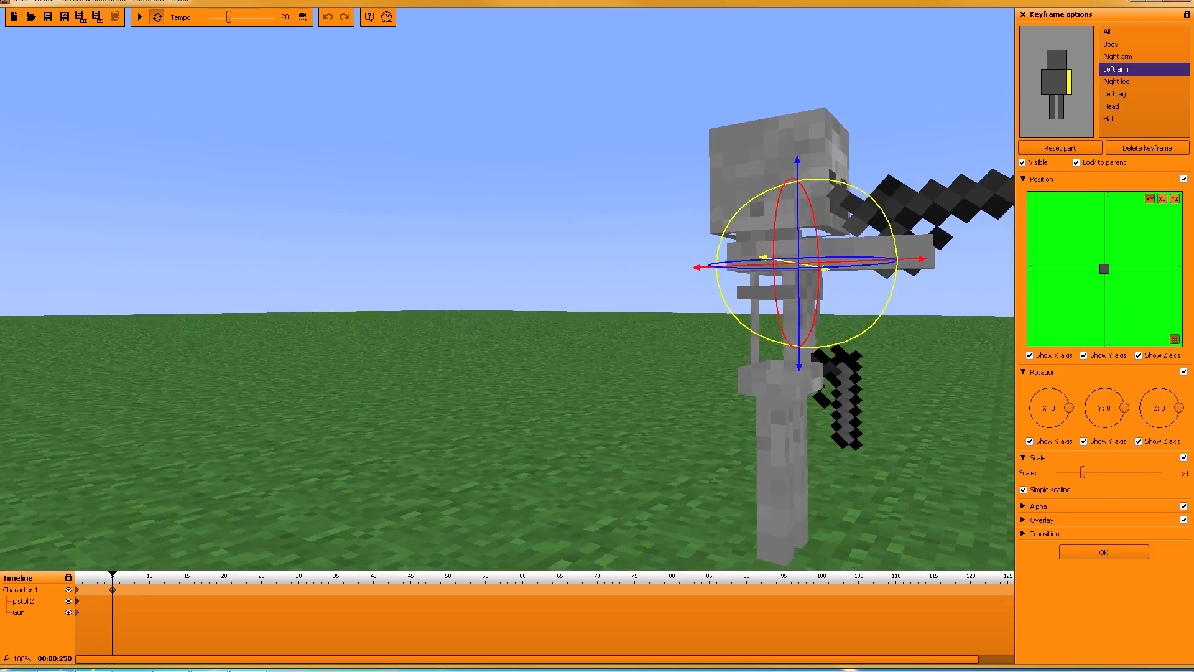
left_click_drag(746, 250, 527, 268)
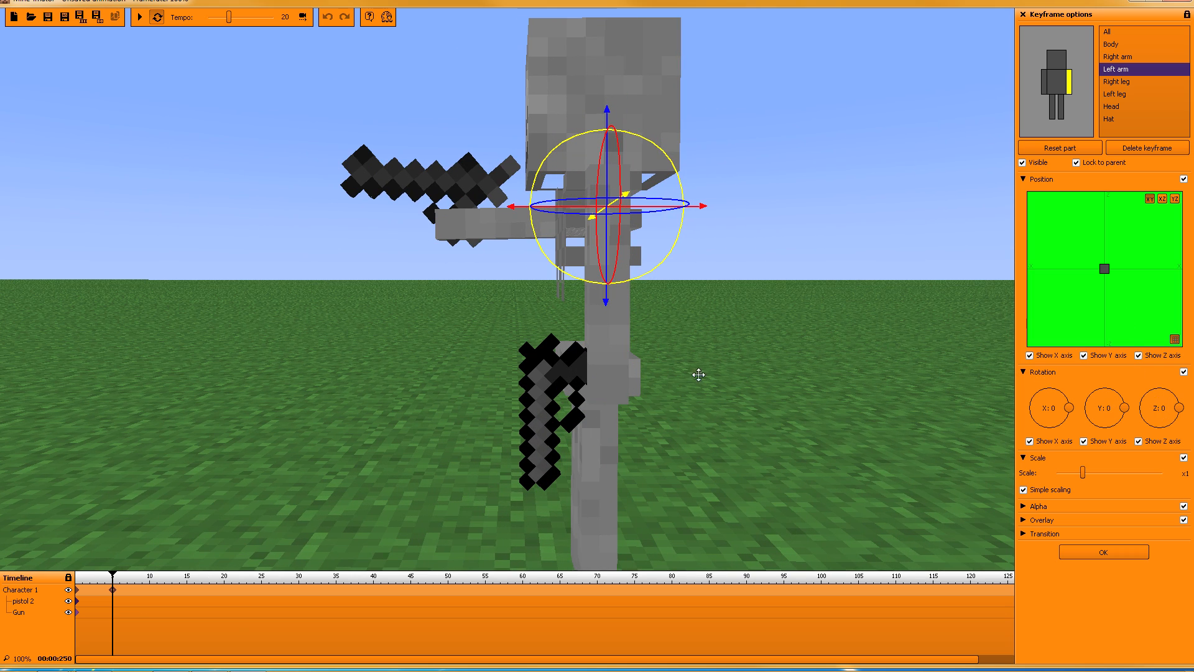
left_click_drag(652, 147, 692, 161)
right_click(1049, 408)
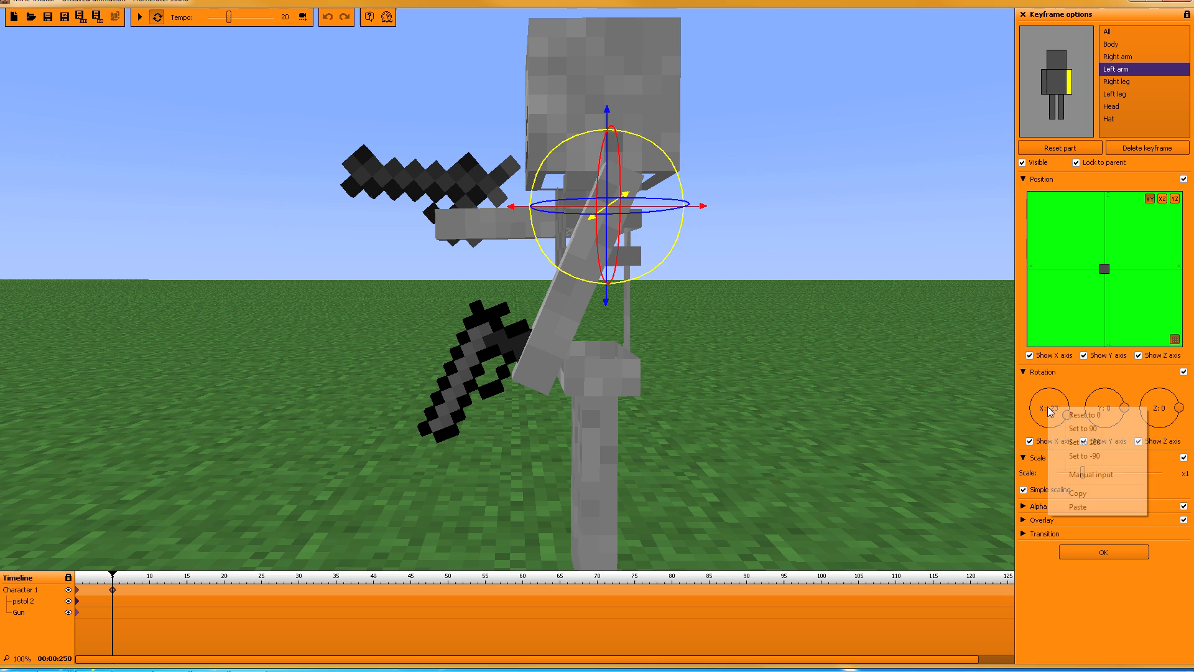
left_click(1078, 429)
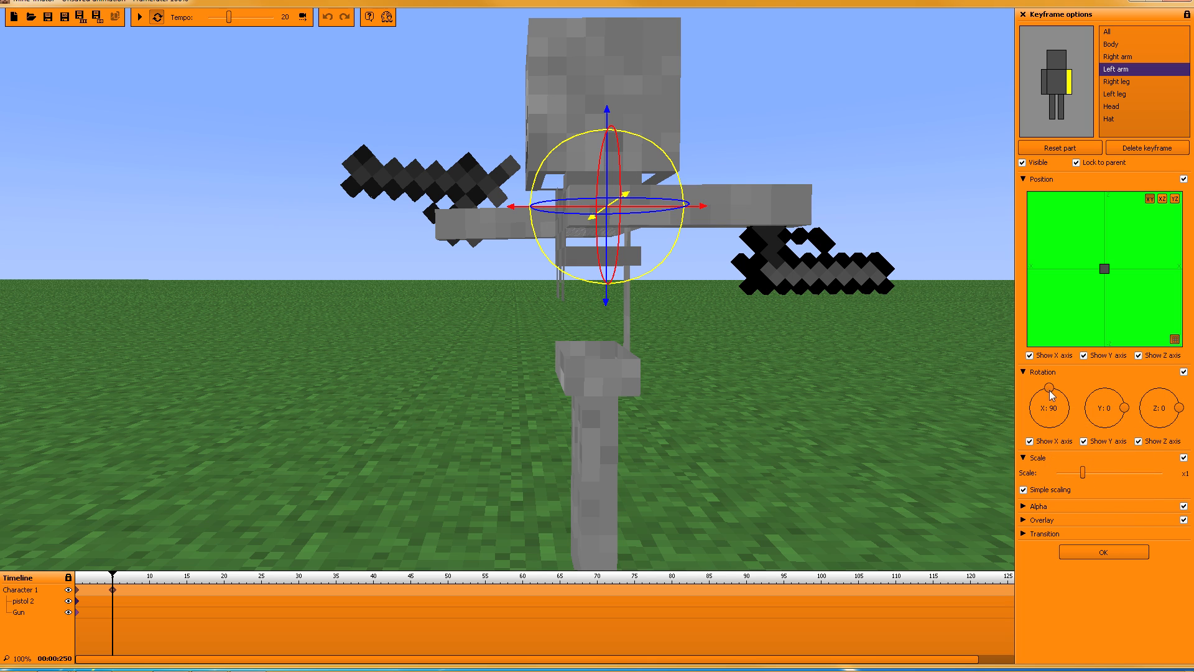
right_click(1055, 420)
left_click(1082, 453)
right_click_drag(780, 302, 893, 346)
key("a")
key("s")
key("e")
key("q")
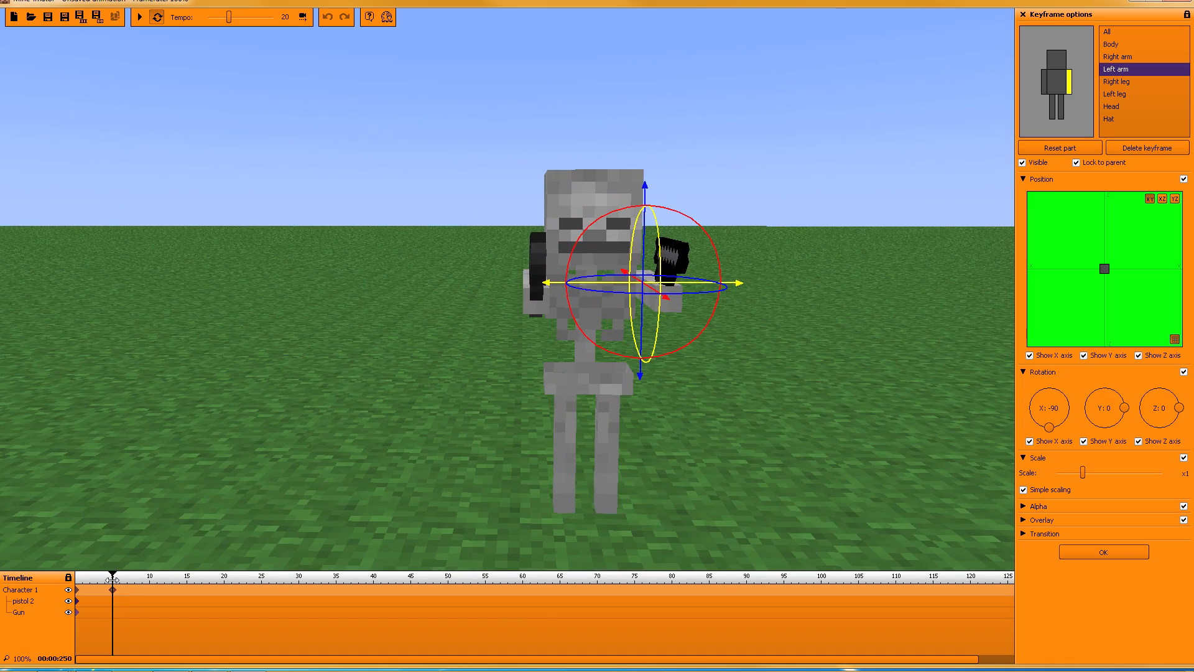
Step: Move the arms-up keyframe to frame 50 and slow the tempo to 11
mouse_move(111, 580)
left_mouse_down()
mouse_move(68, 578)
mouse_move(274, 598)
mouse_move(449, 592)
left_mouse_up()
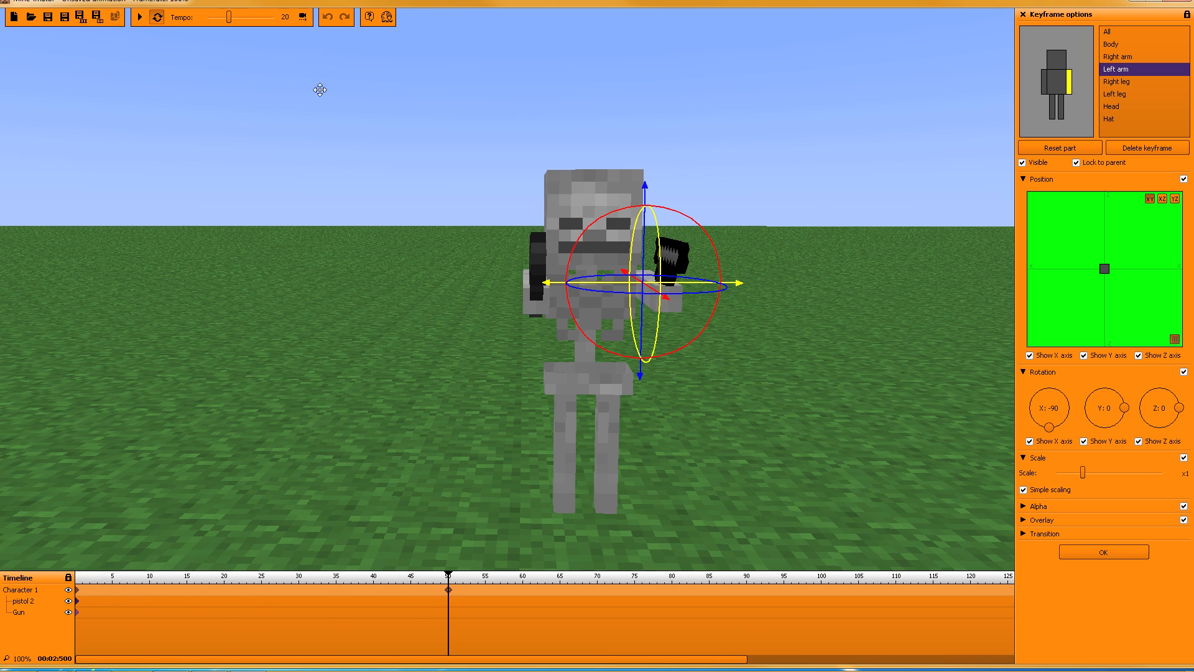
left_click_drag(234, 22, 221, 20)
left_click_drag(446, 579, 116, 578)
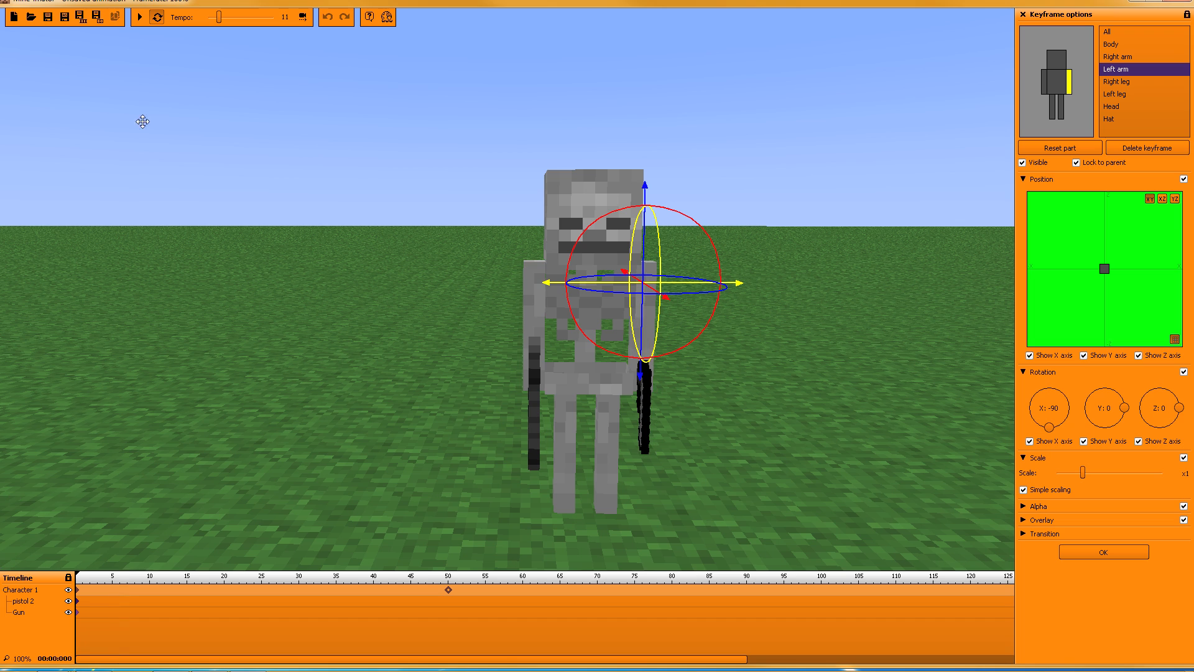
Step: Preview the arm-raising animation at tempo 11, then stop and inspect the frame-50 pose
left_click(140, 17)
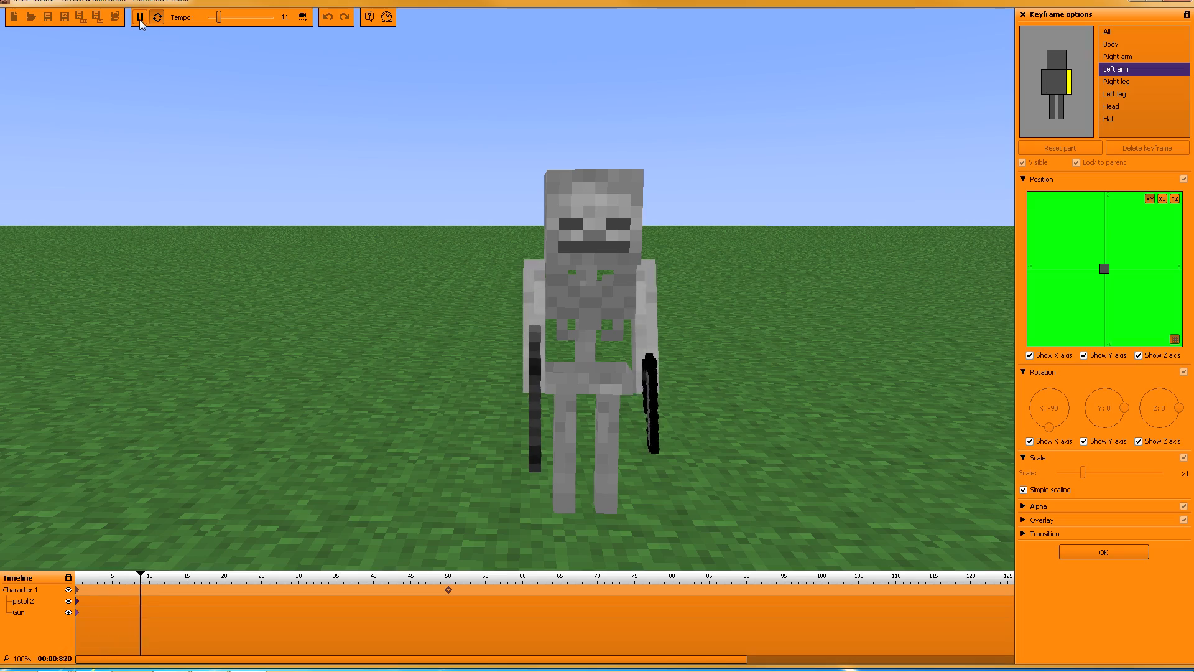
key("space")
left_click(448, 590)
left_click_drag(861, 318, 752, 327)
key("s")
right_click_drag(753, 327, 728, 323)
right_click_drag(512, 299, 509, 298)
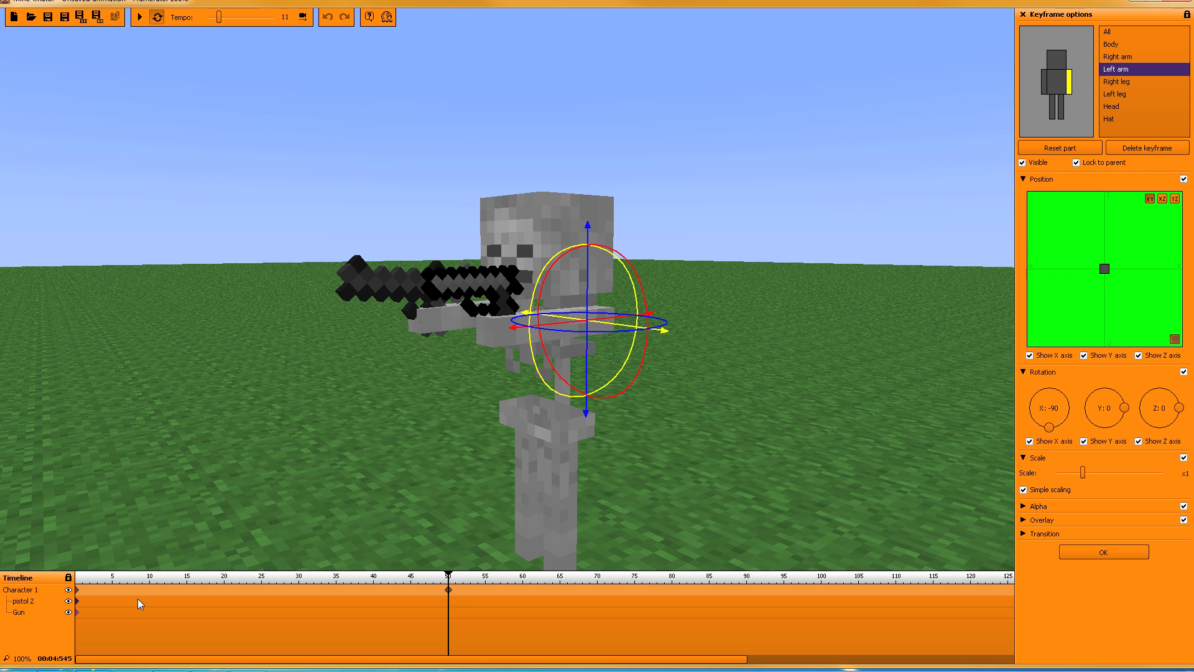
Step: Add a pistol 2 keyframe at frame 50 and delete the stray ones at frames 51–62
left_click(76, 601)
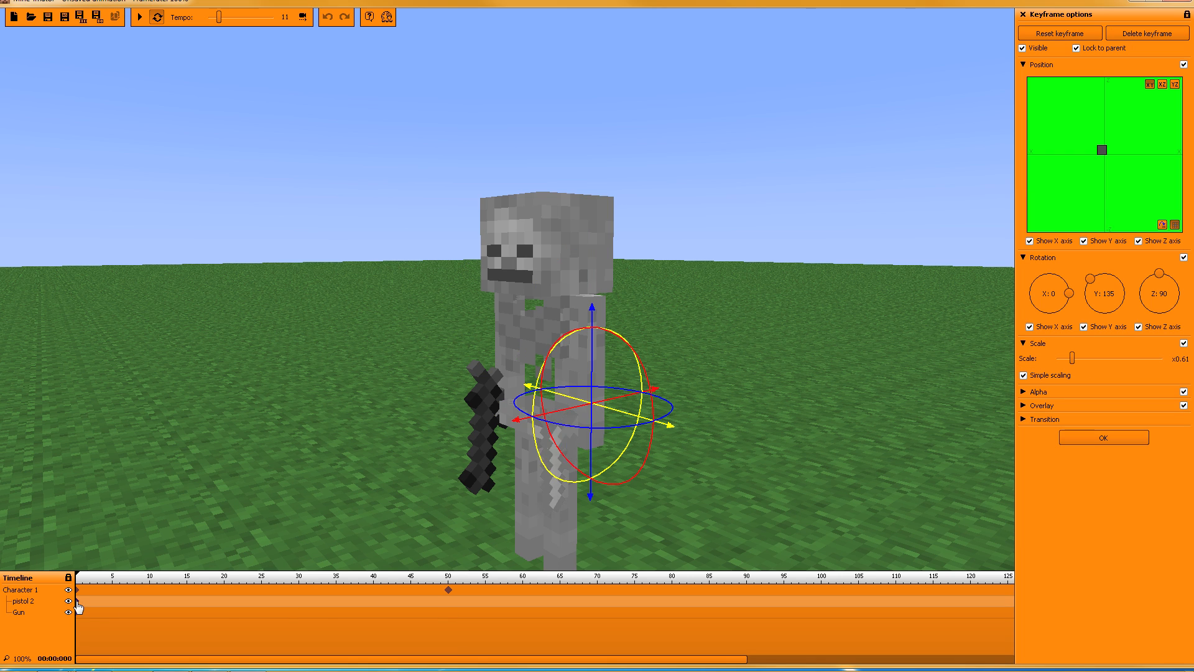
left_click(448, 600)
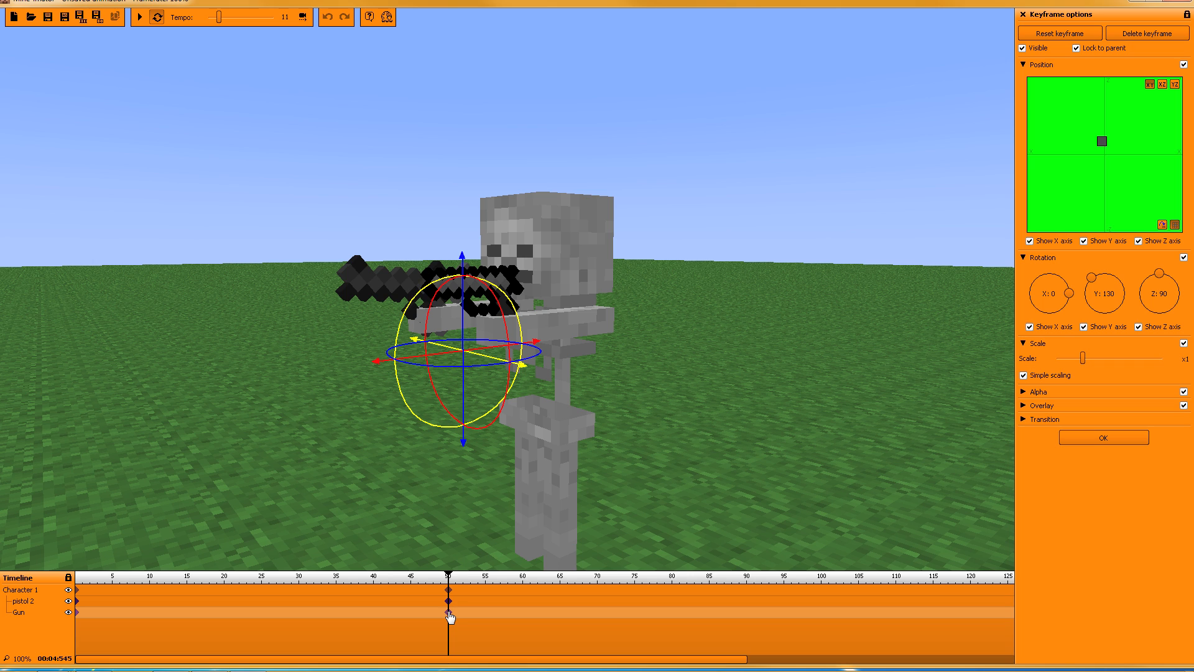
left_click(456, 601)
left_click(471, 601)
left_click(493, 601)
left_click(538, 601)
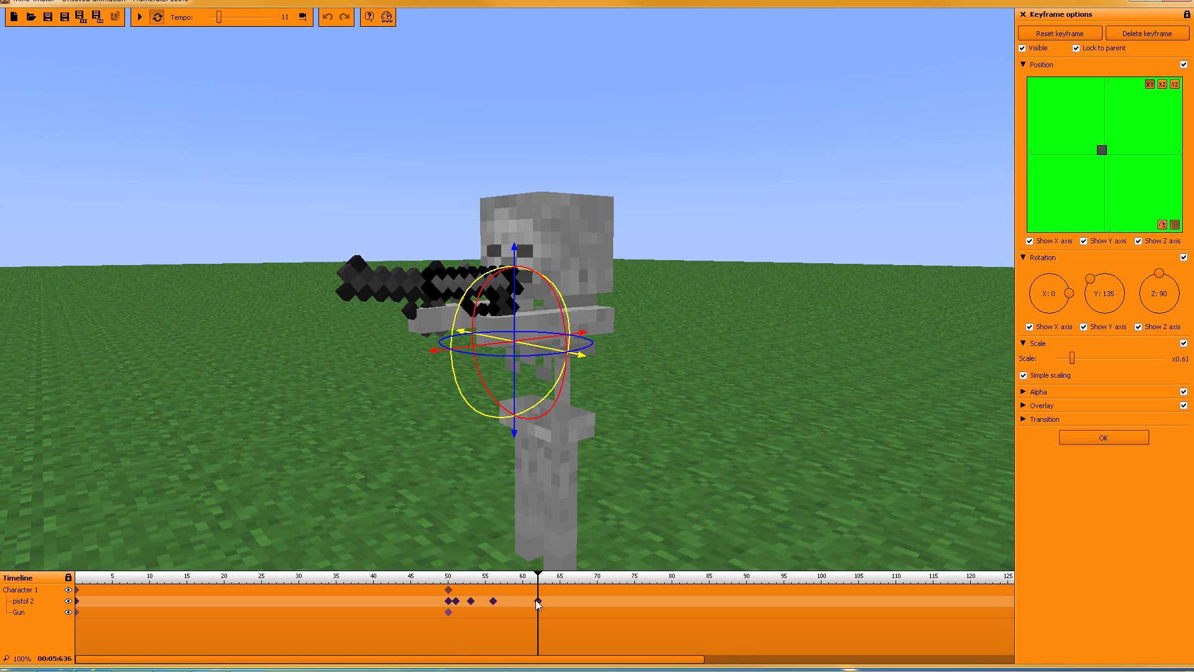
left_click_drag(556, 612, 456, 597)
right_click(457, 600)
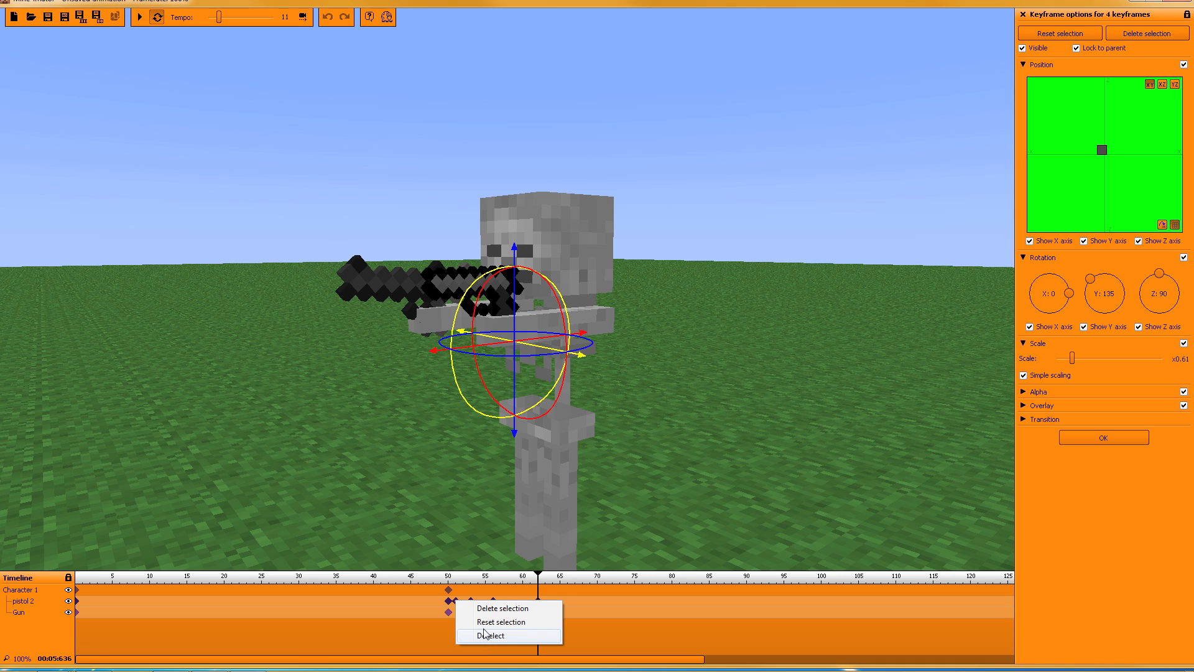
left_click(486, 609)
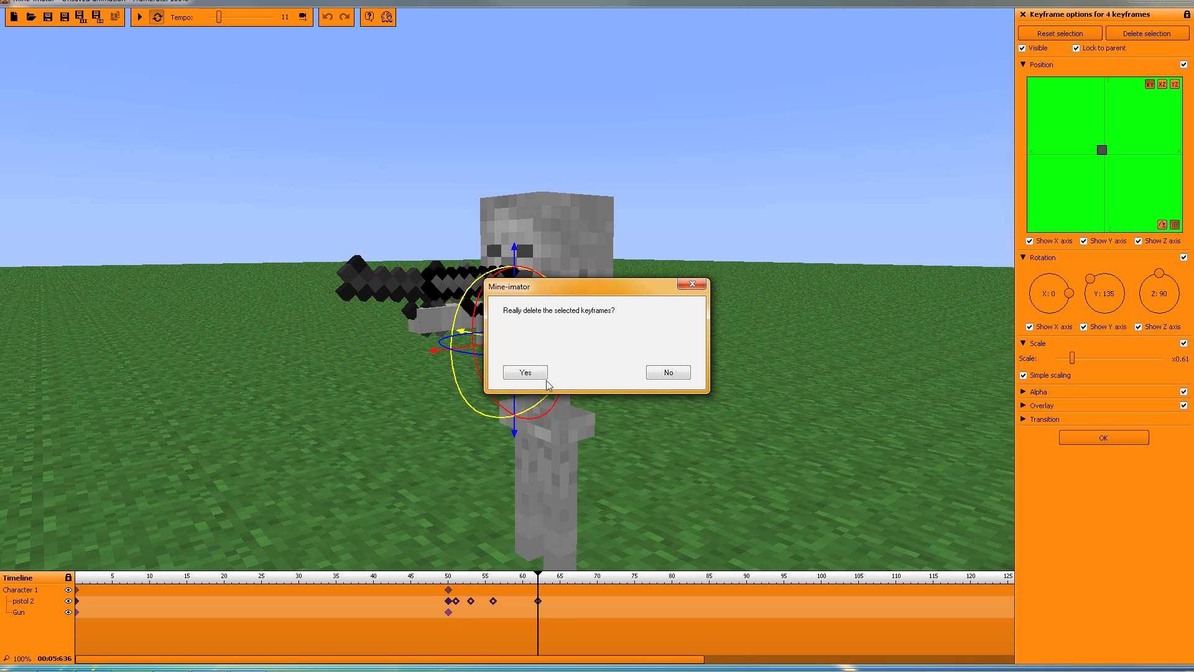
left_click(526, 372)
Step: Nudge pistol 2 at frame 50 up into the skeleton's raised hand
left_click(449, 600)
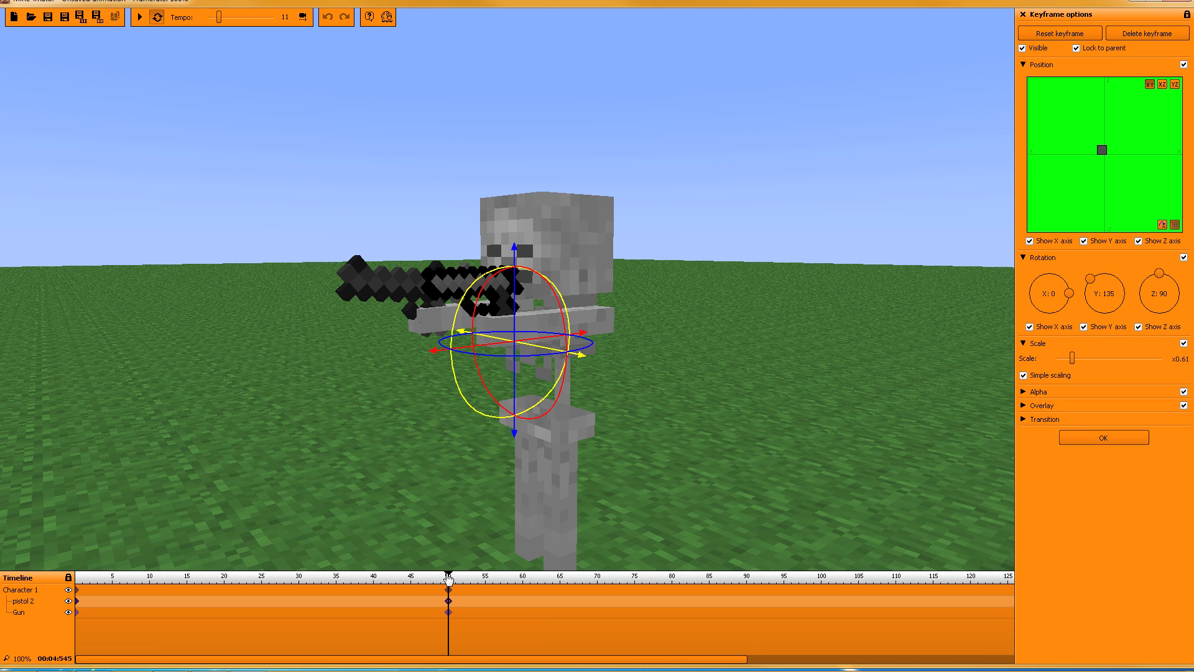
left_click_drag(799, 305, 782, 312)
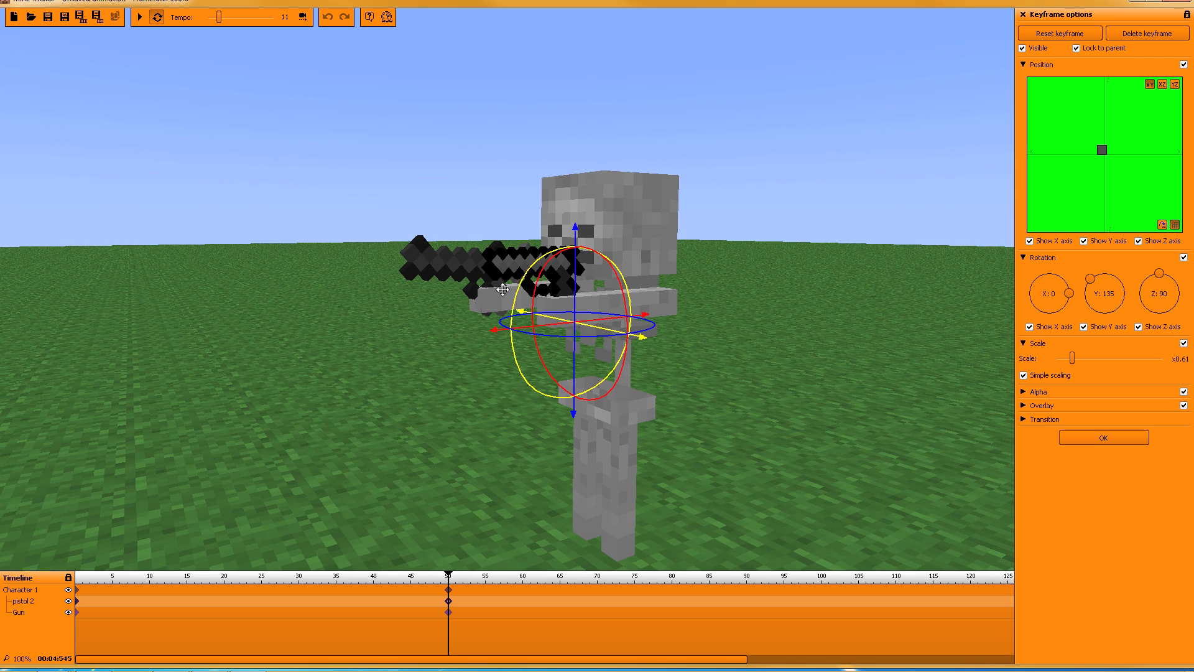
mouse_move(645, 322)
left_mouse_down()
mouse_move(644, 341)
mouse_move(636, 329)
left_mouse_up()
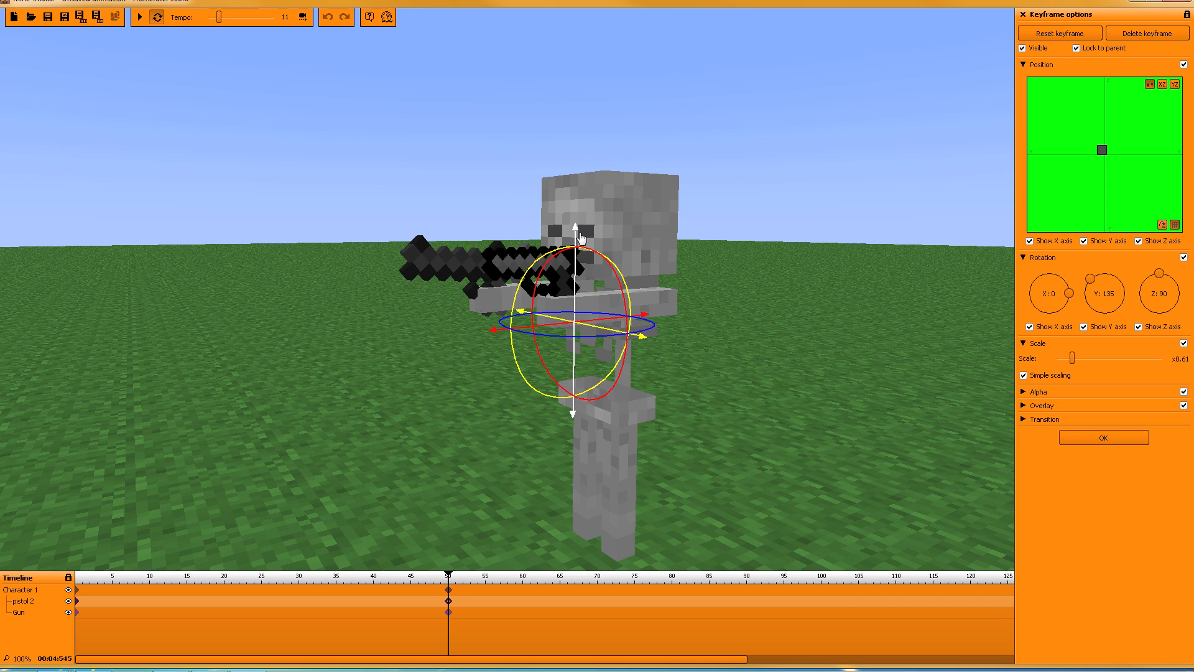
left_click_drag(578, 237, 561, 252)
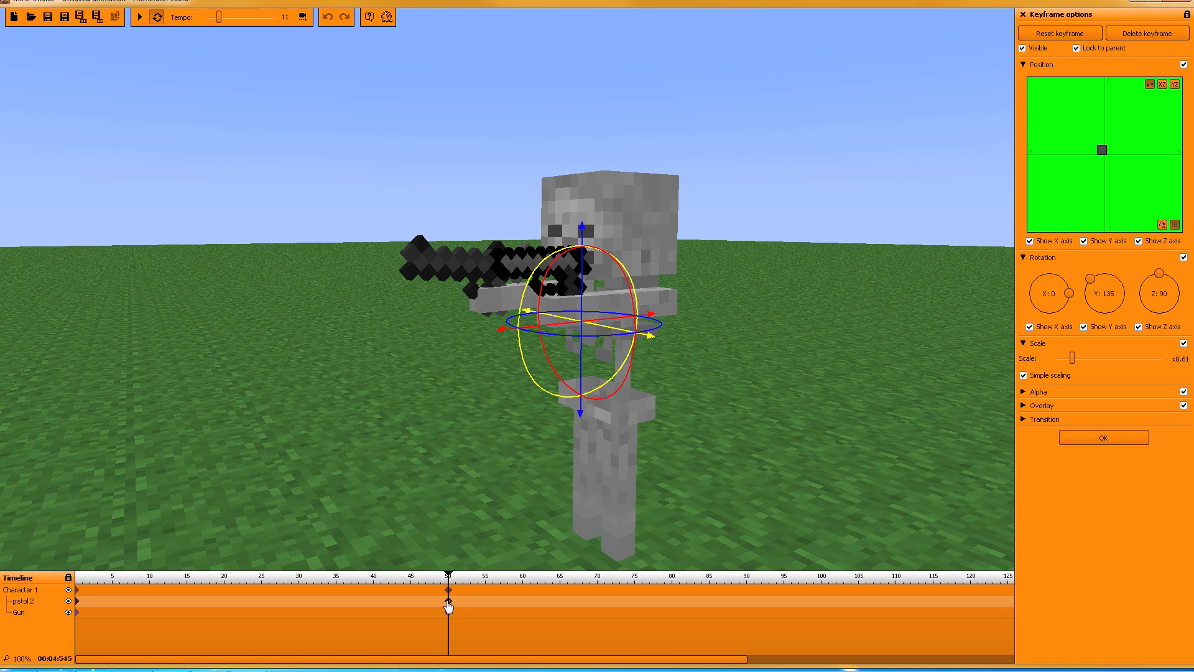
Step: Replay the animation from the start, then return to the frame-50 keyframe
left_click_drag(446, 575, 69, 557)
left_click(139, 17)
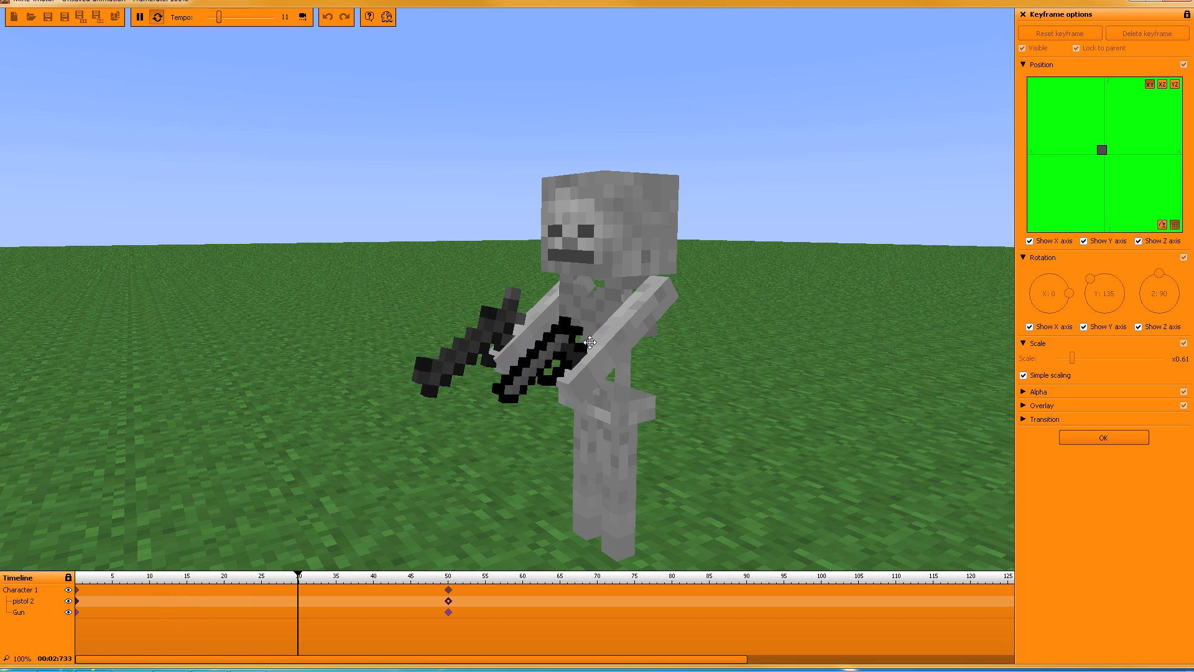
left_click(140, 18)
left_click(448, 601)
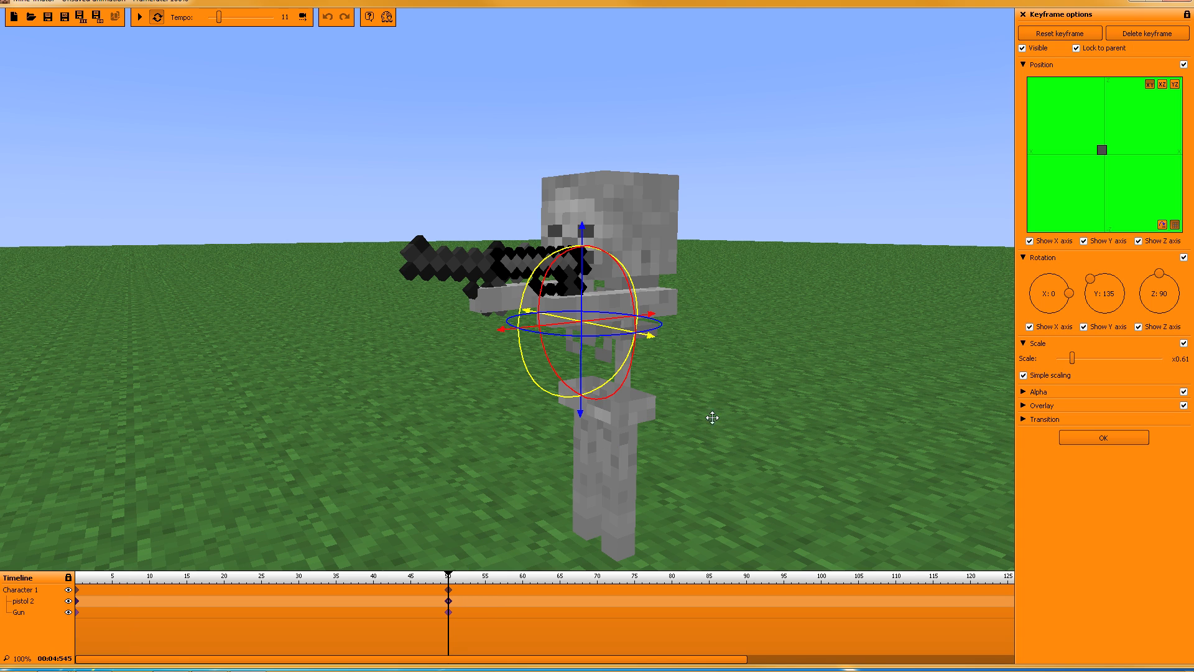
Step: Compare pistol 2's and the Gun's frame-50 keyframes, then add a pistol 2 keyframe at frame 51
right_click(449, 603)
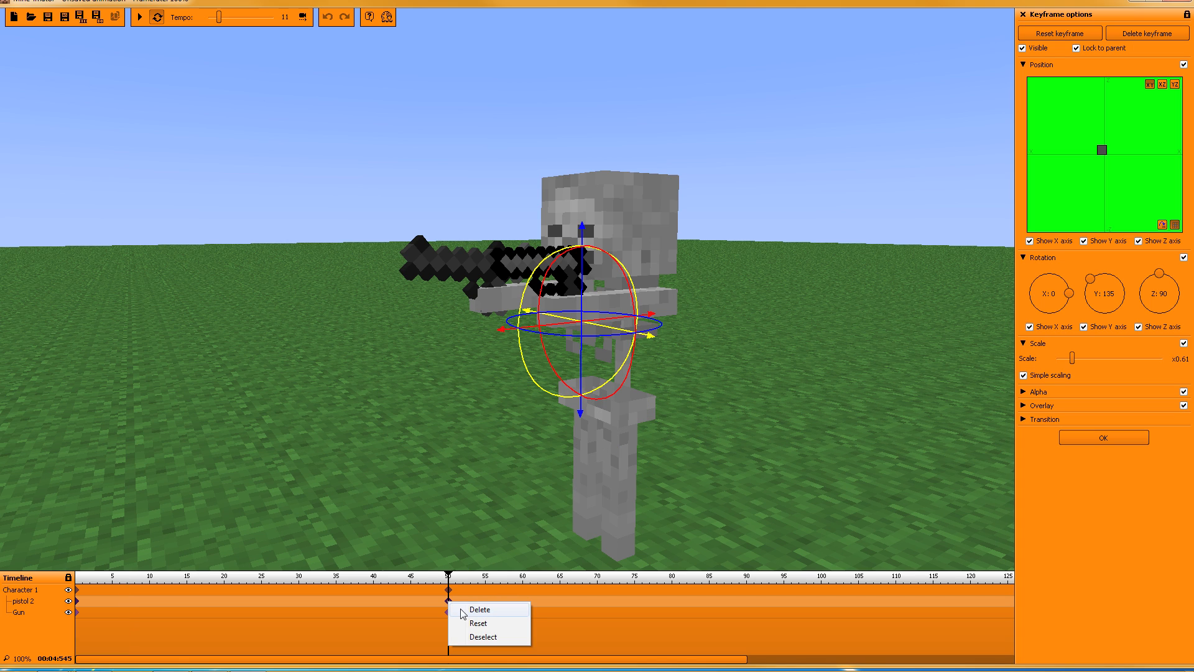
left_click(463, 610)
left_click(448, 601)
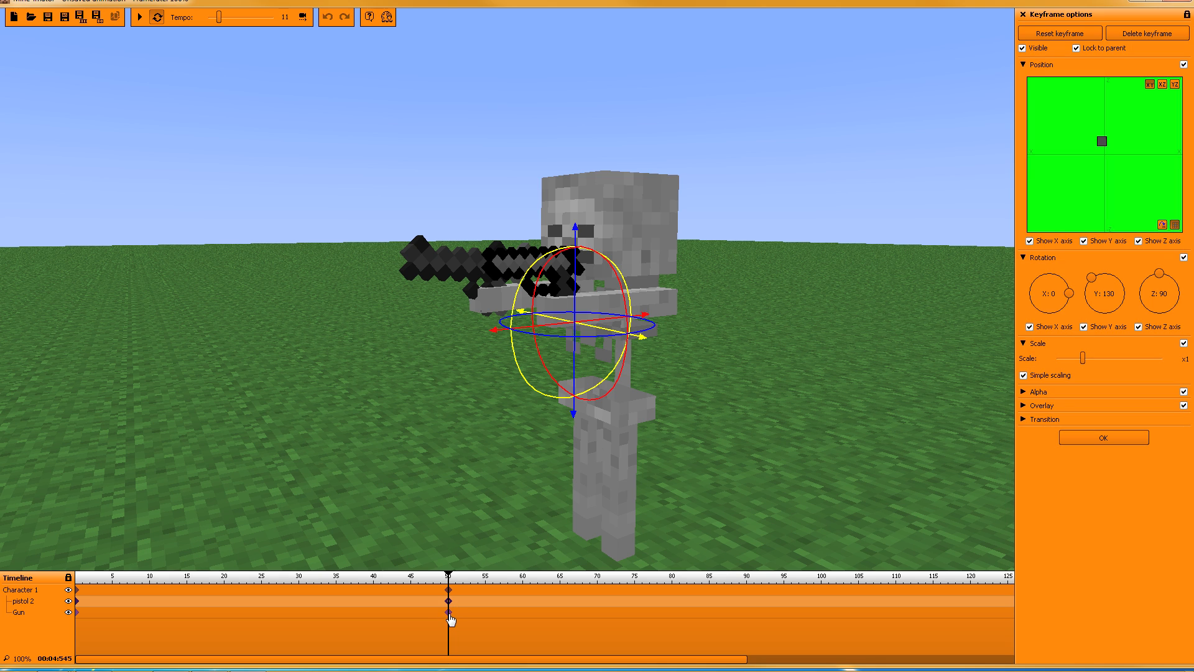
left_click(448, 614)
left_click(449, 601)
left_click(448, 613)
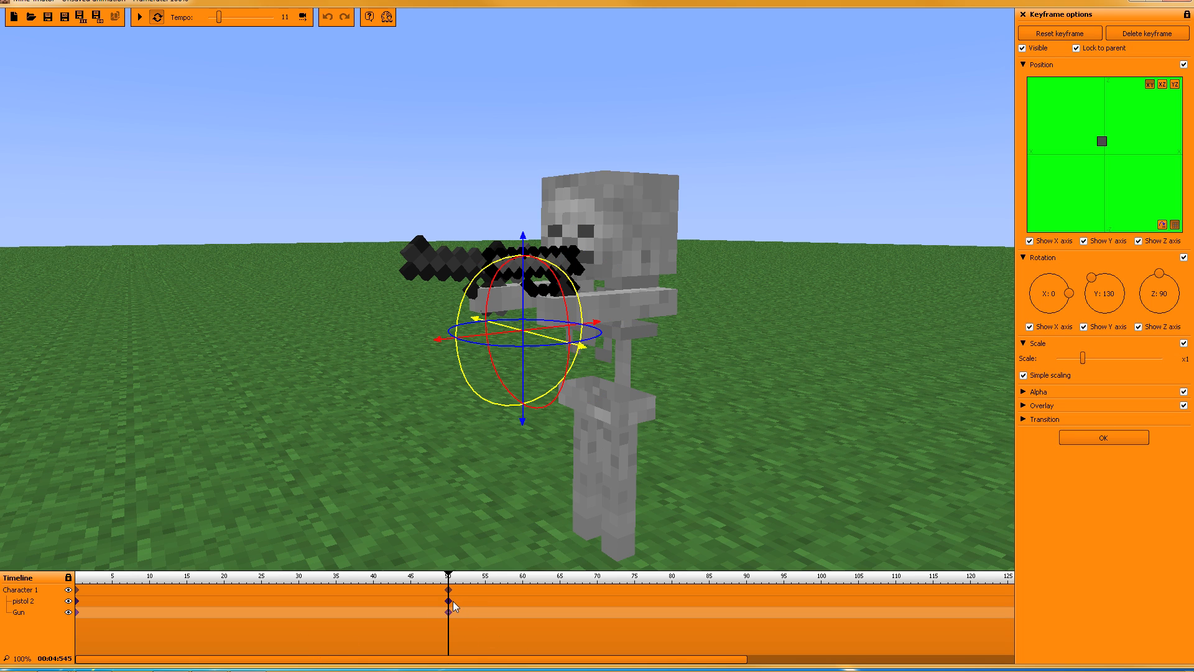
left_click(456, 601)
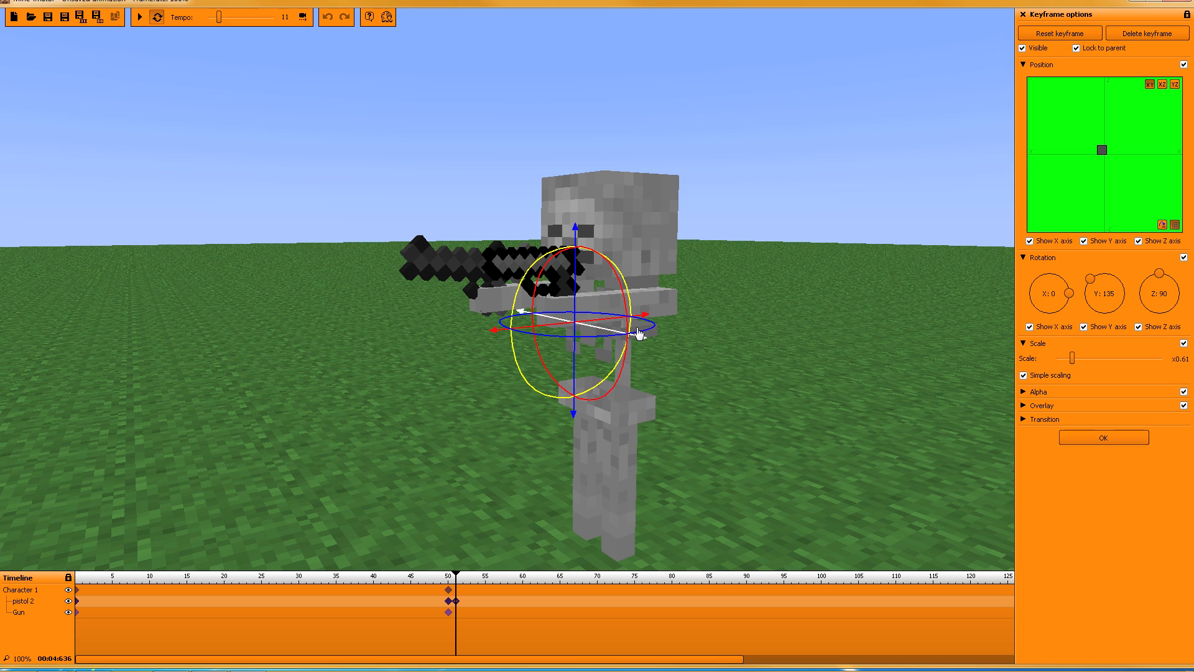
Step: Jitter pistol 2 slightly left and right with keyframes at frames 52 through 56
left_click_drag(577, 234, 577, 238)
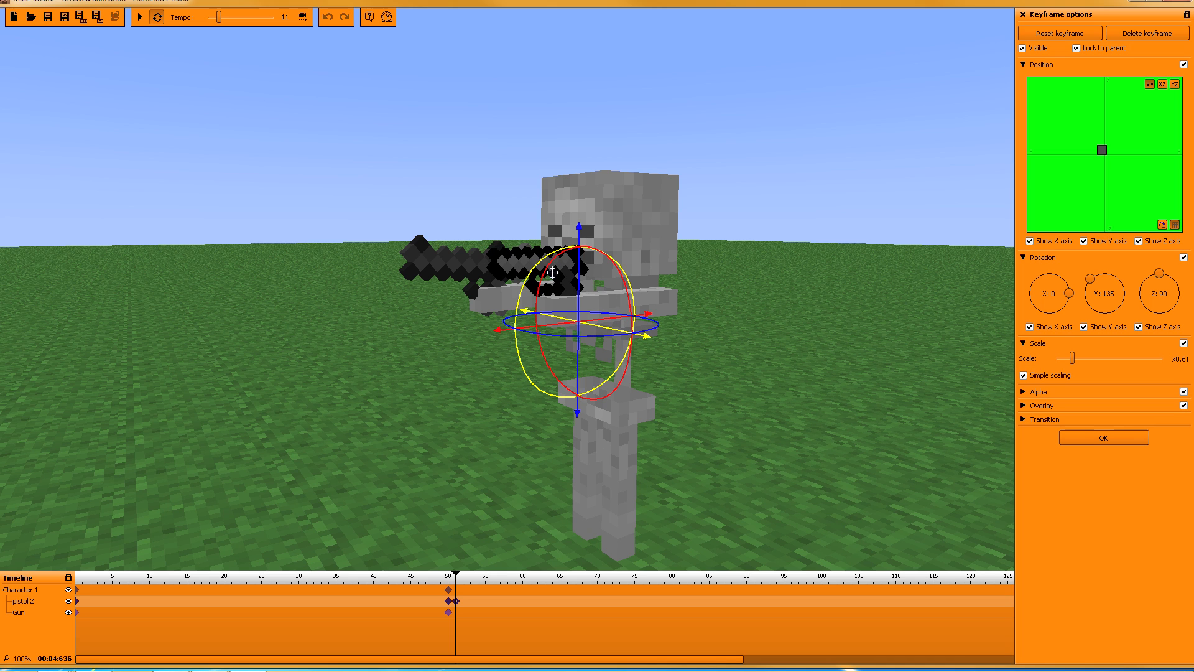
left_click(464, 601)
left_click_drag(579, 286, 578, 294)
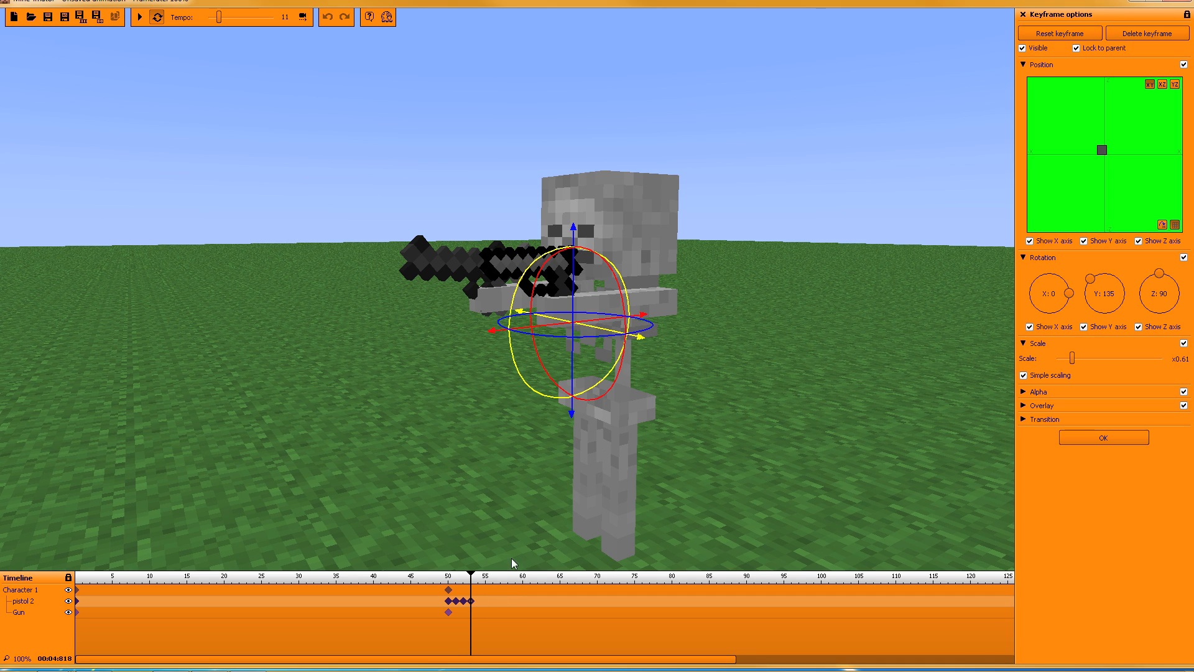
left_click_drag(577, 305, 572, 321)
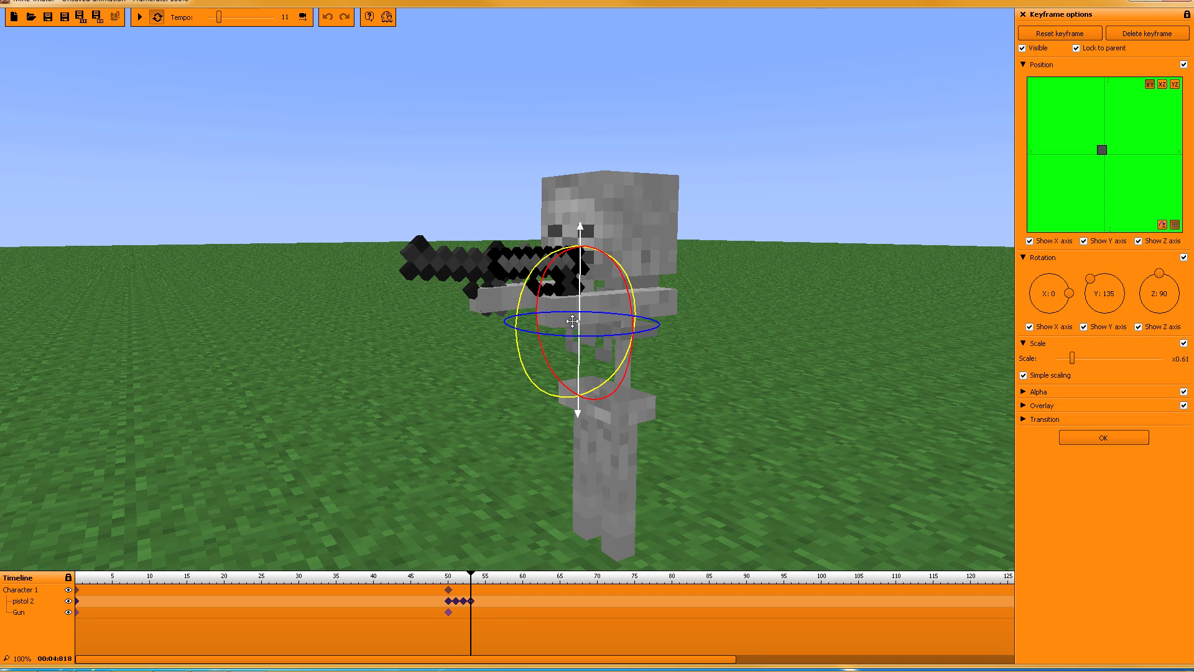
left_click(477, 605)
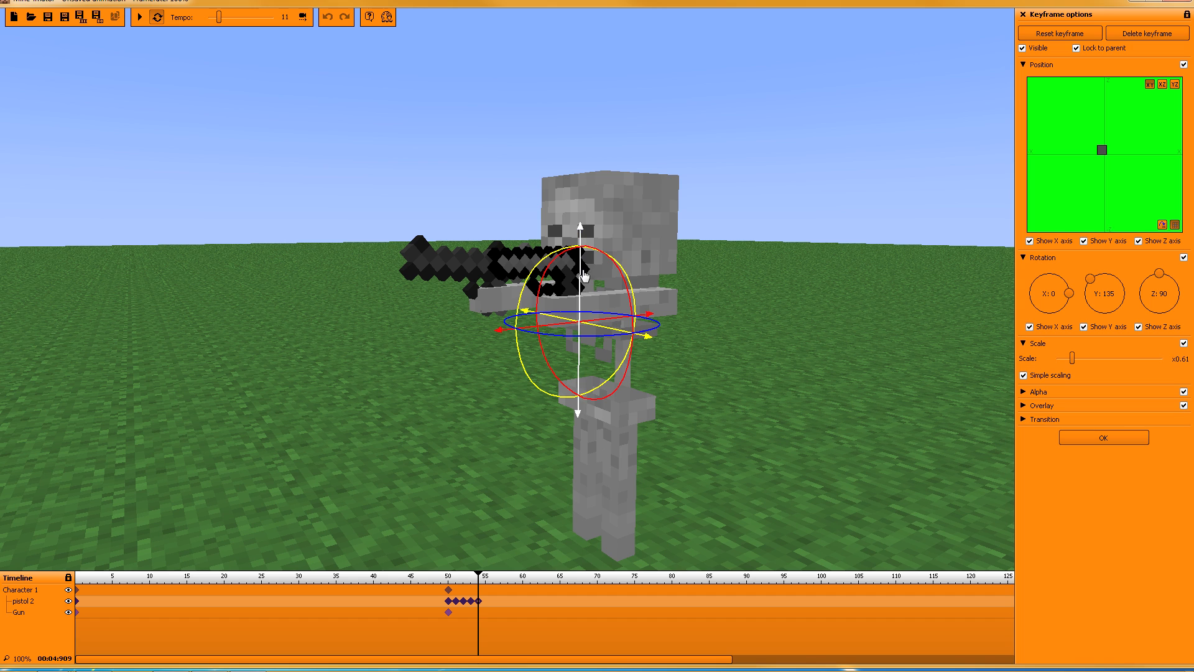
left_click_drag(583, 275, 582, 294)
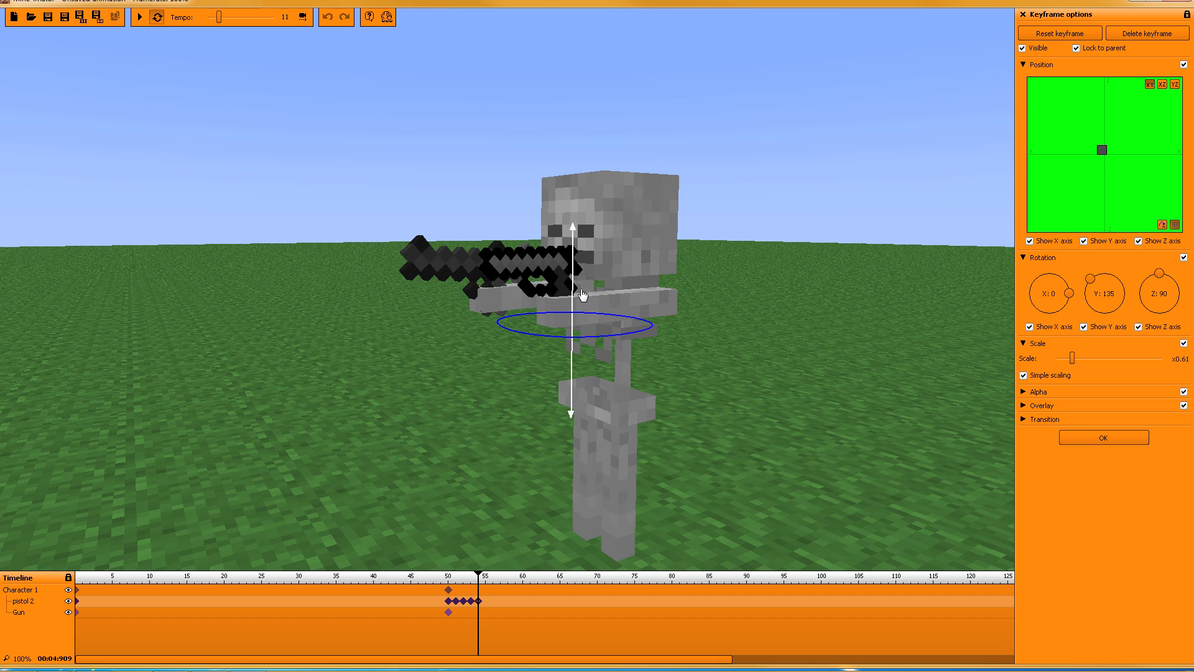
left_click(486, 600)
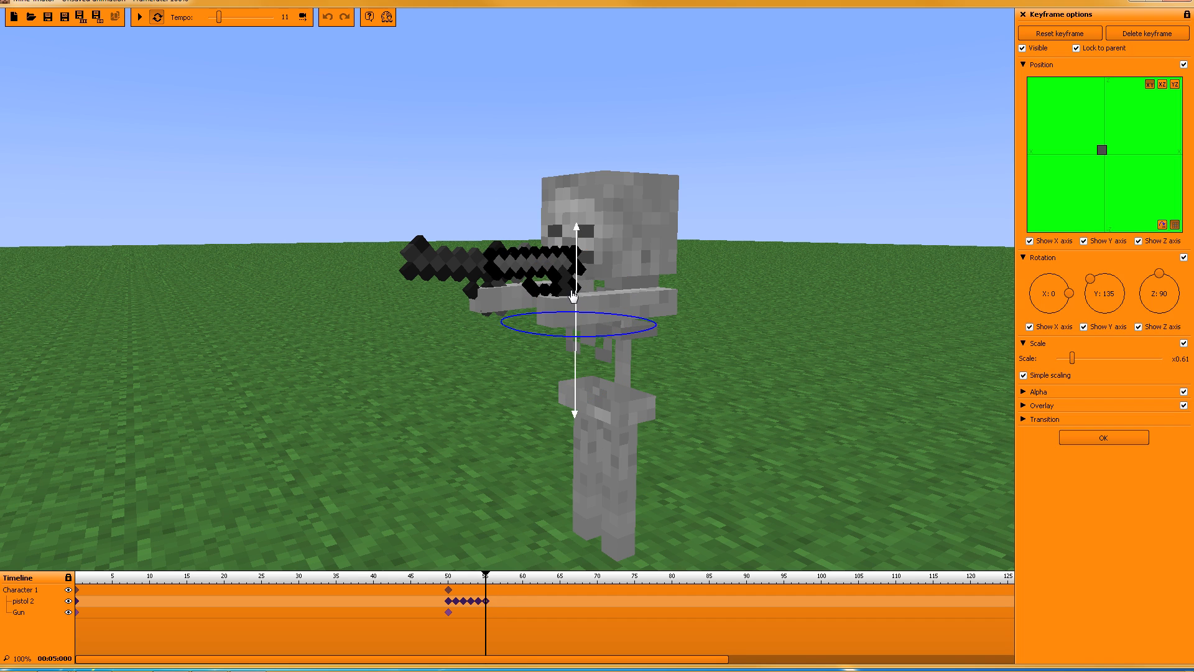
left_click(493, 601)
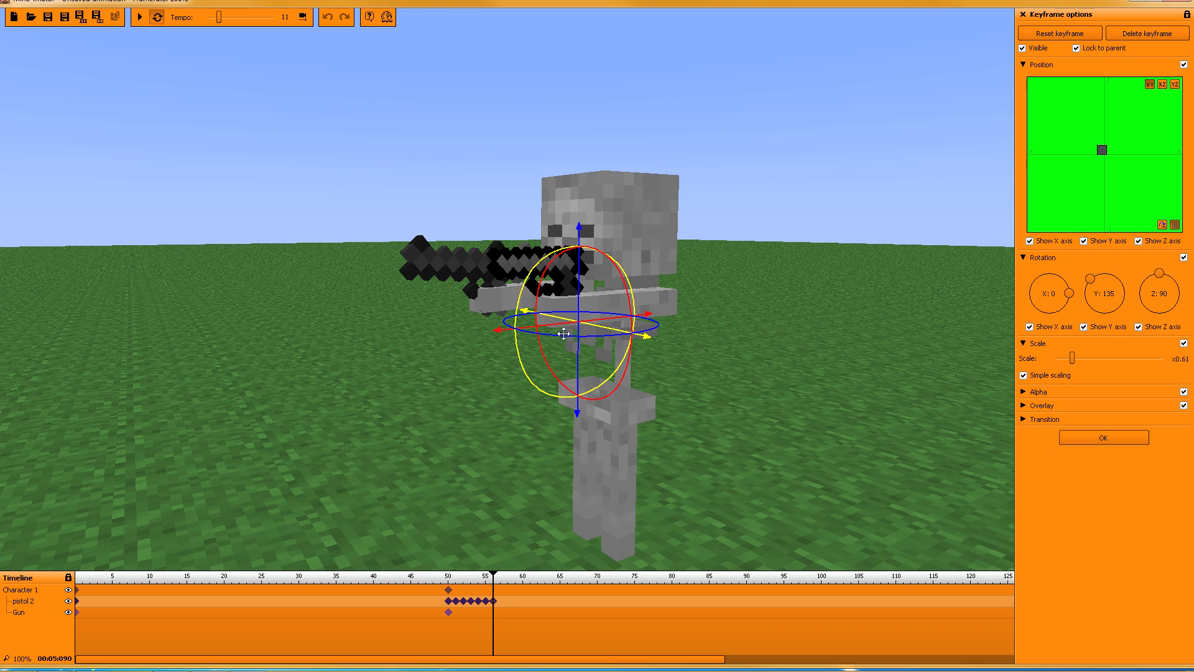
left_click_drag(579, 312, 578, 321)
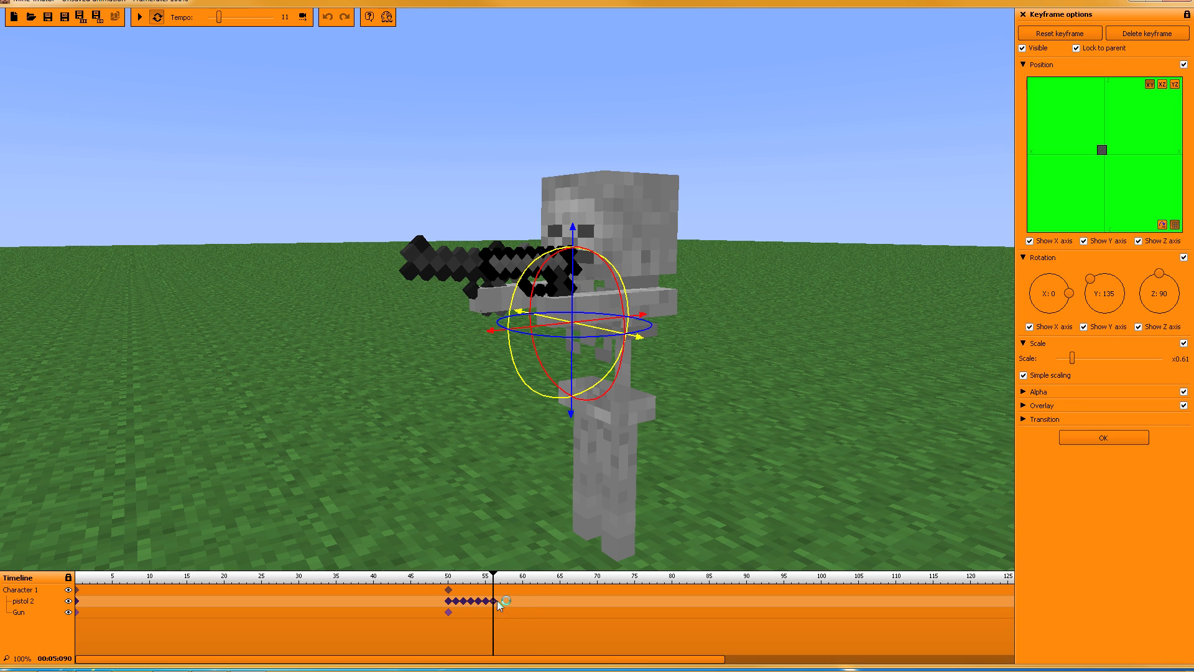
Step: Continue pistol 2's small left-right offsets with keyframes at frames 57 to 60
left_click(499, 603)
left_click_drag(572, 277, 577, 277)
left_click(507, 603)
left_click(554, 342)
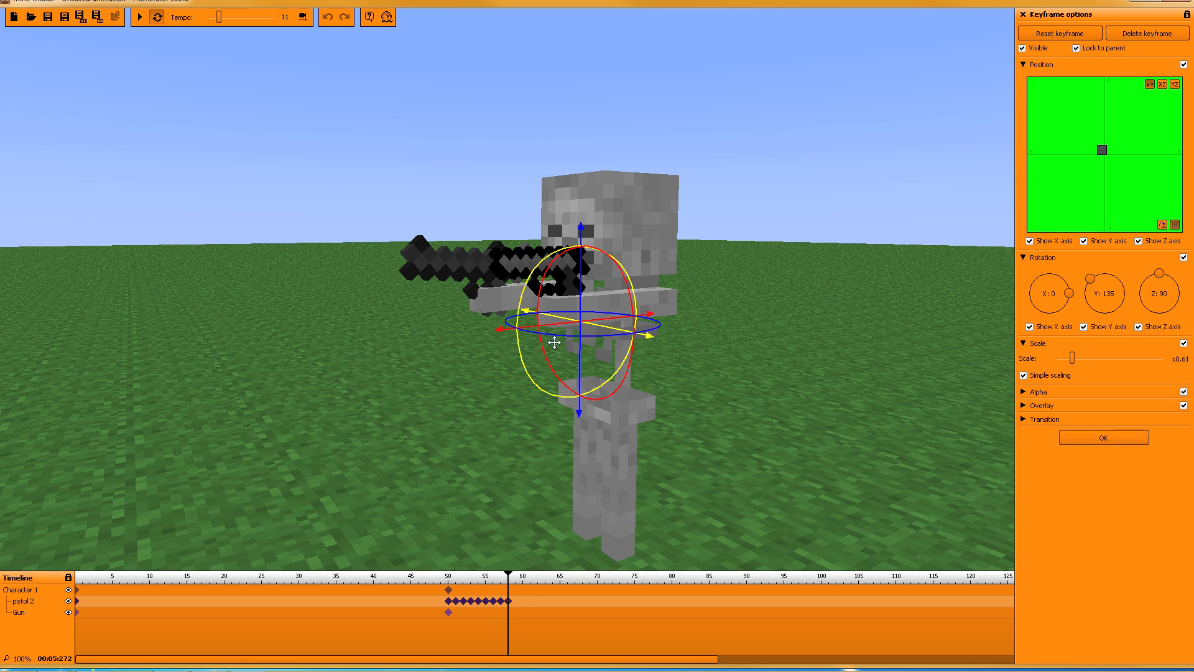
mouse_move(573, 288)
left_mouse_down()
mouse_move(580, 275)
mouse_move(580, 298)
left_mouse_up()
left_click(515, 603)
left_click(522, 604)
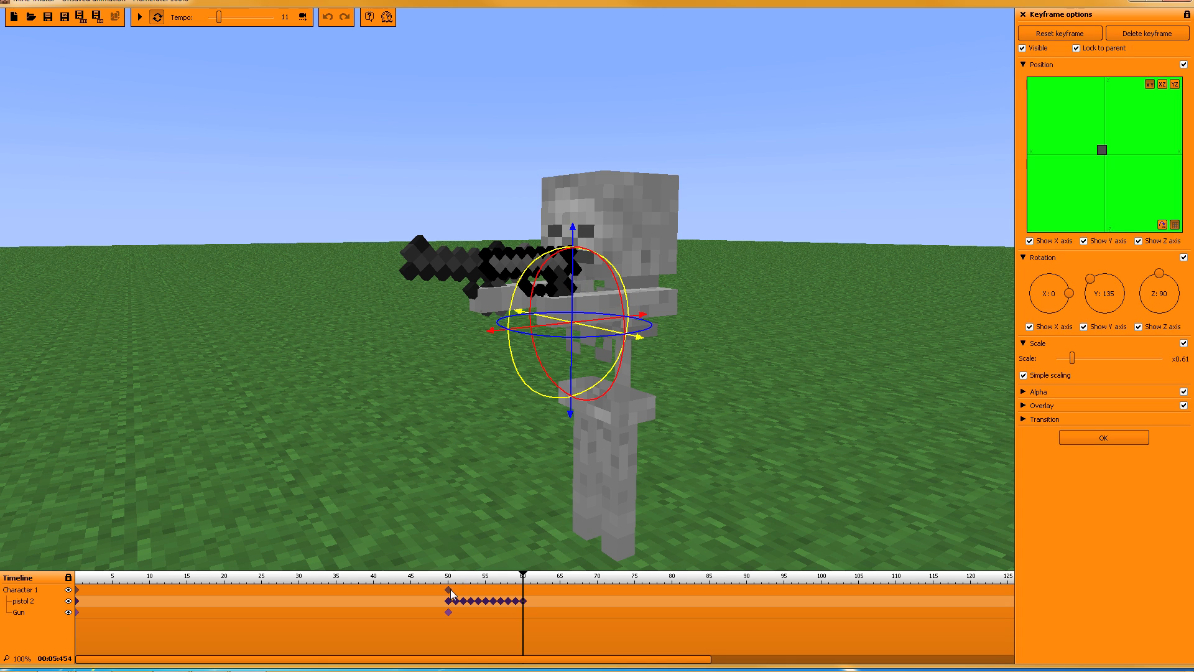
Step: Close the keyframe settings, rewind to frame 0 and play the animation to preview
left_click(1025, 65)
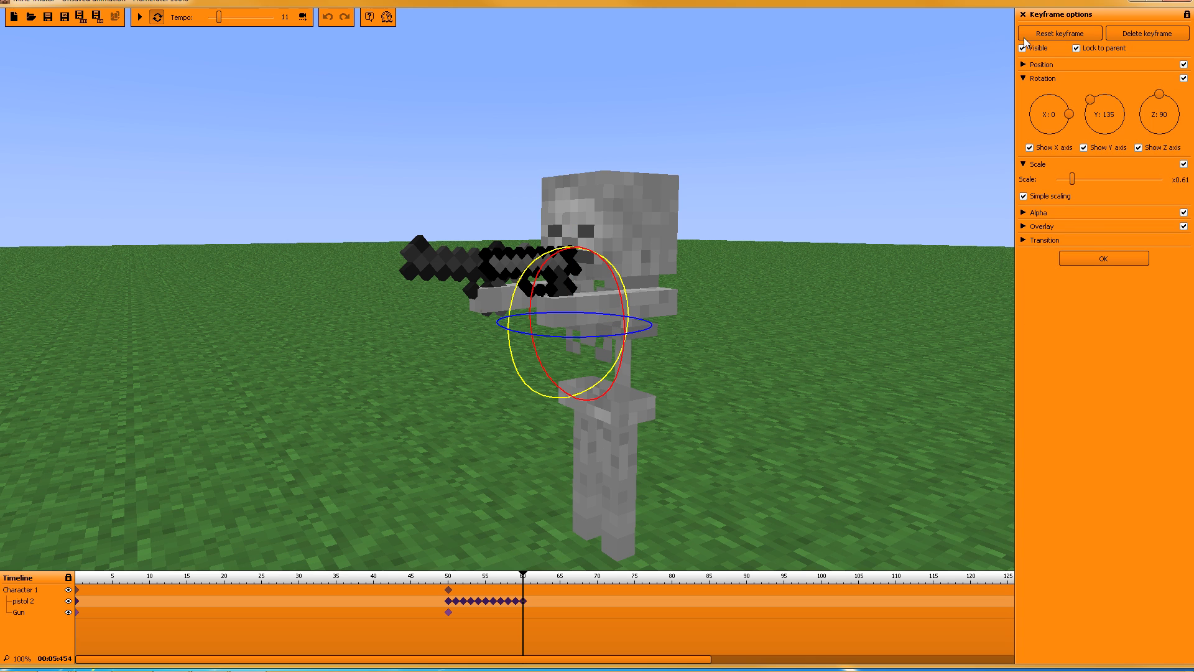
left_click(1090, 259)
left_click_drag(515, 579, 4, 603)
left_click(140, 18)
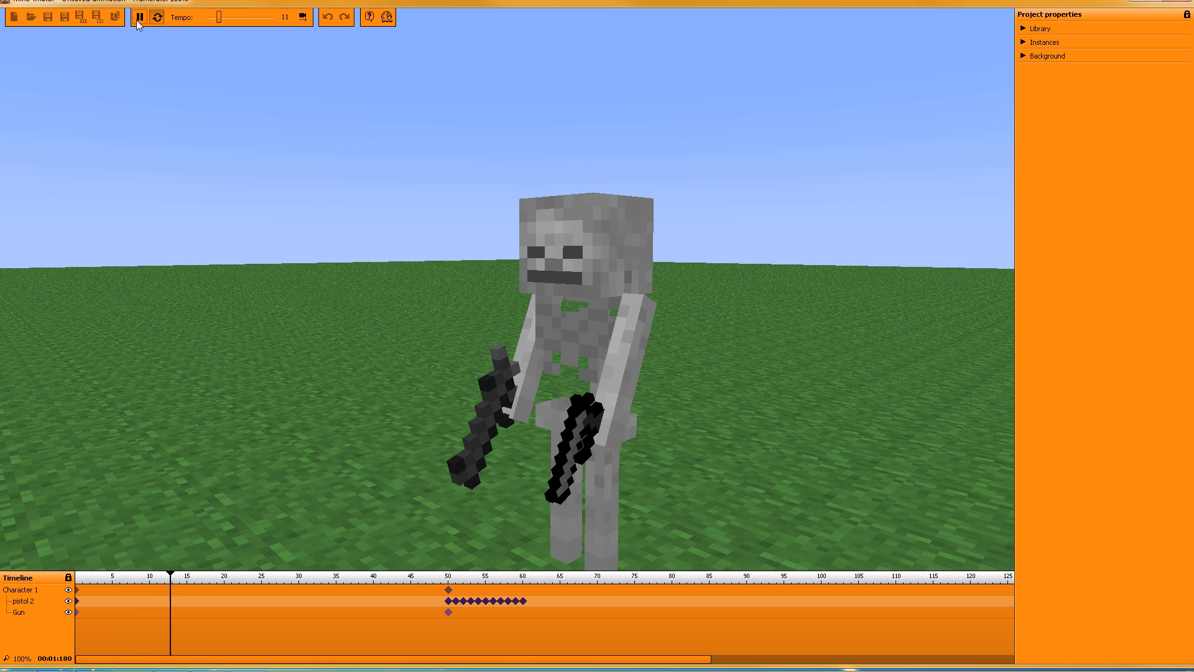
Step: Stop playback and remove the Gun item and its instances from the project library
key("space")
left_click(448, 601)
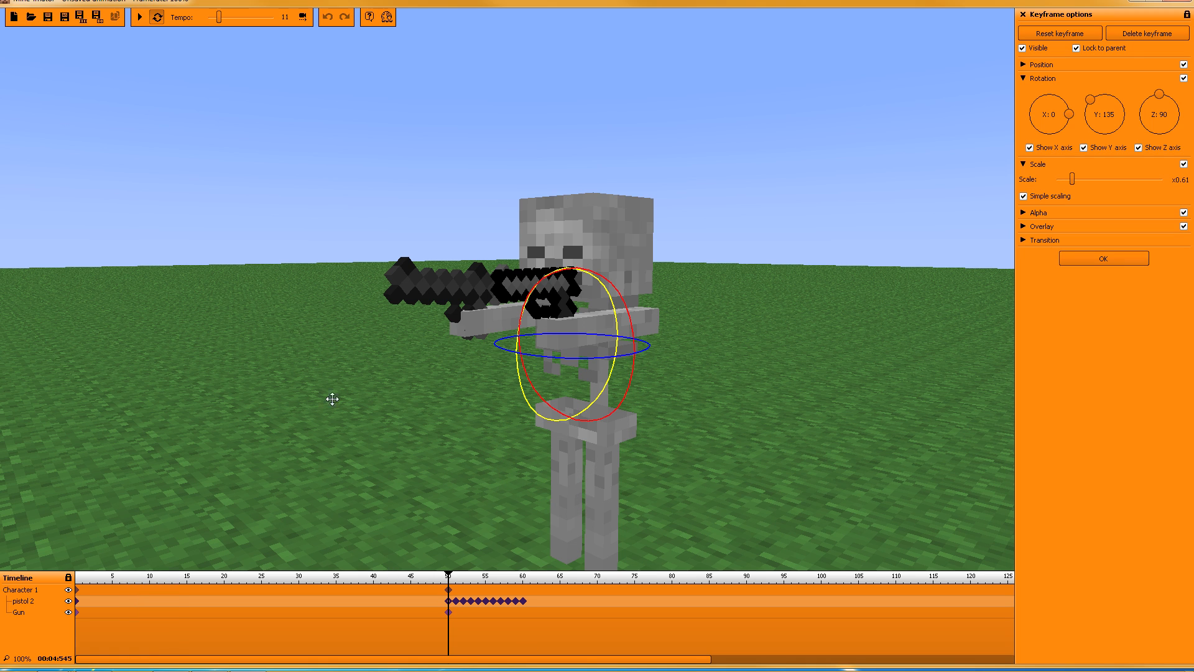
left_click(1103, 258)
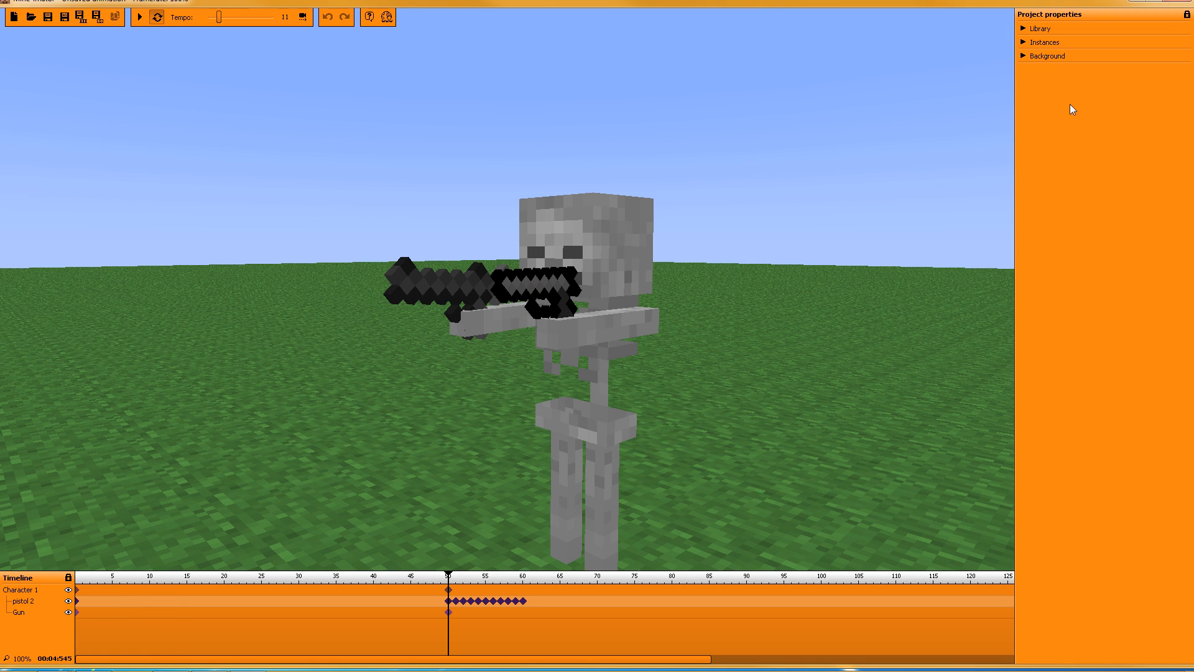
left_click(1023, 29)
left_click(1040, 173)
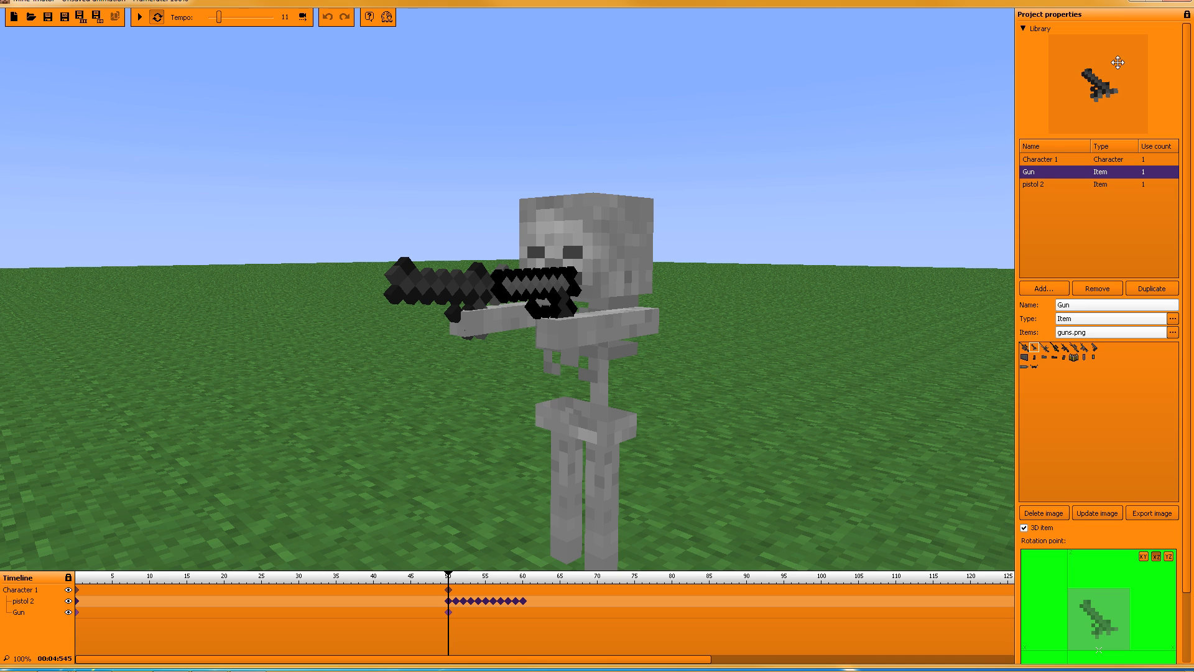
left_click(1098, 288)
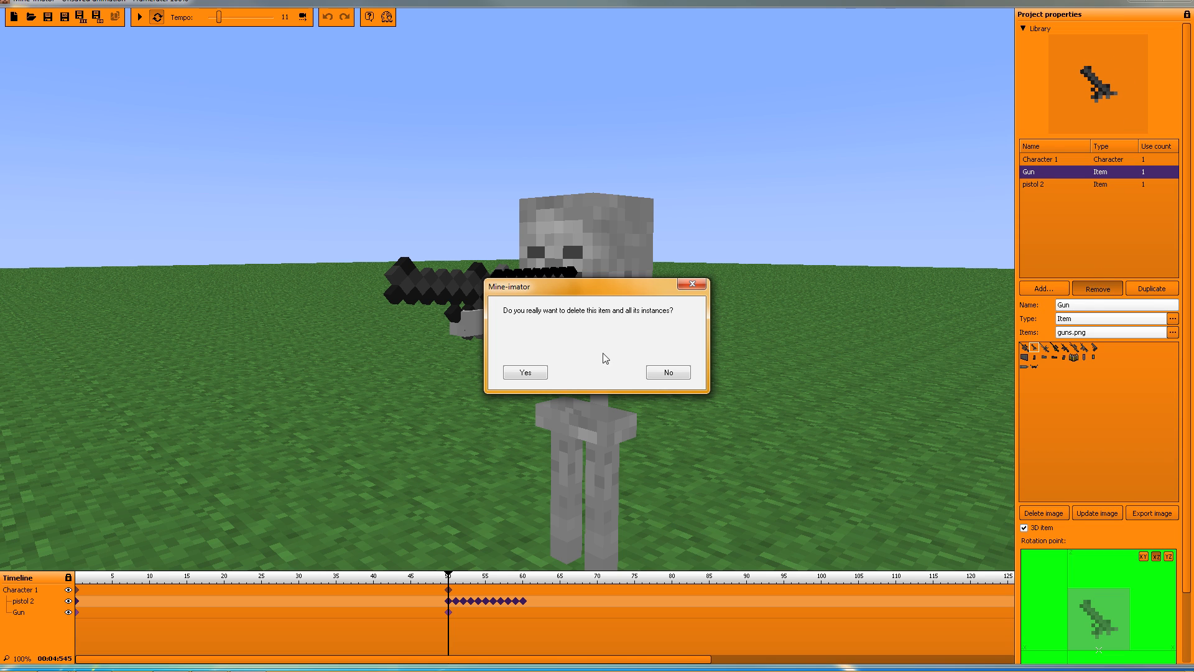
left_click(525, 372)
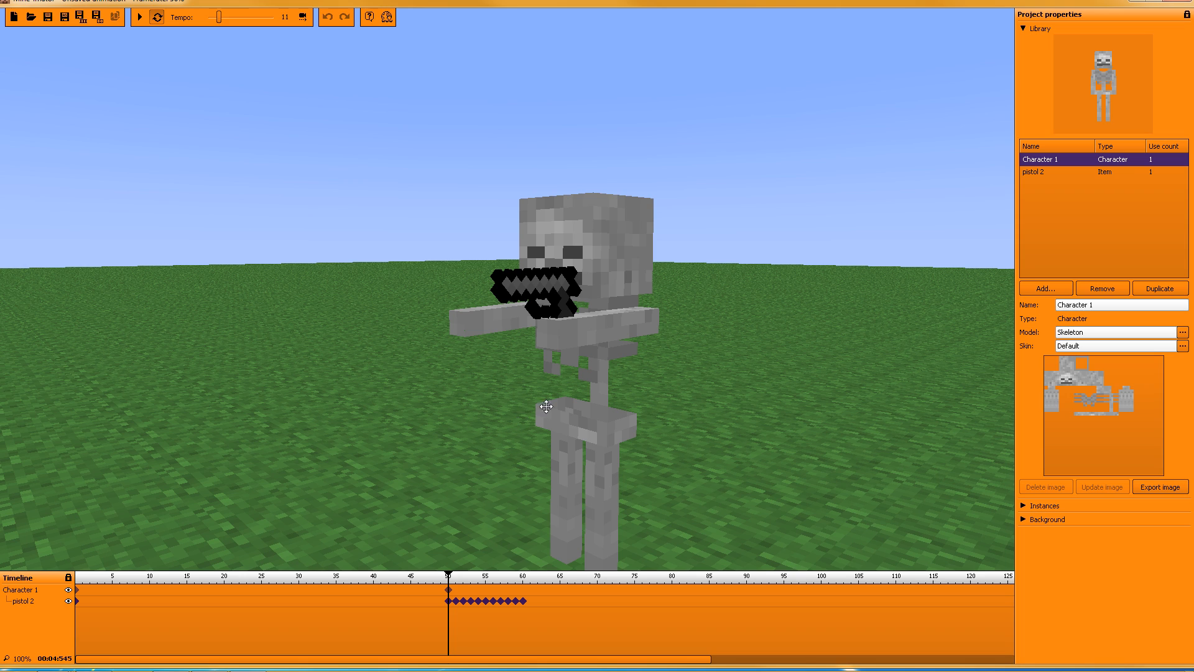
left_click(1023, 29)
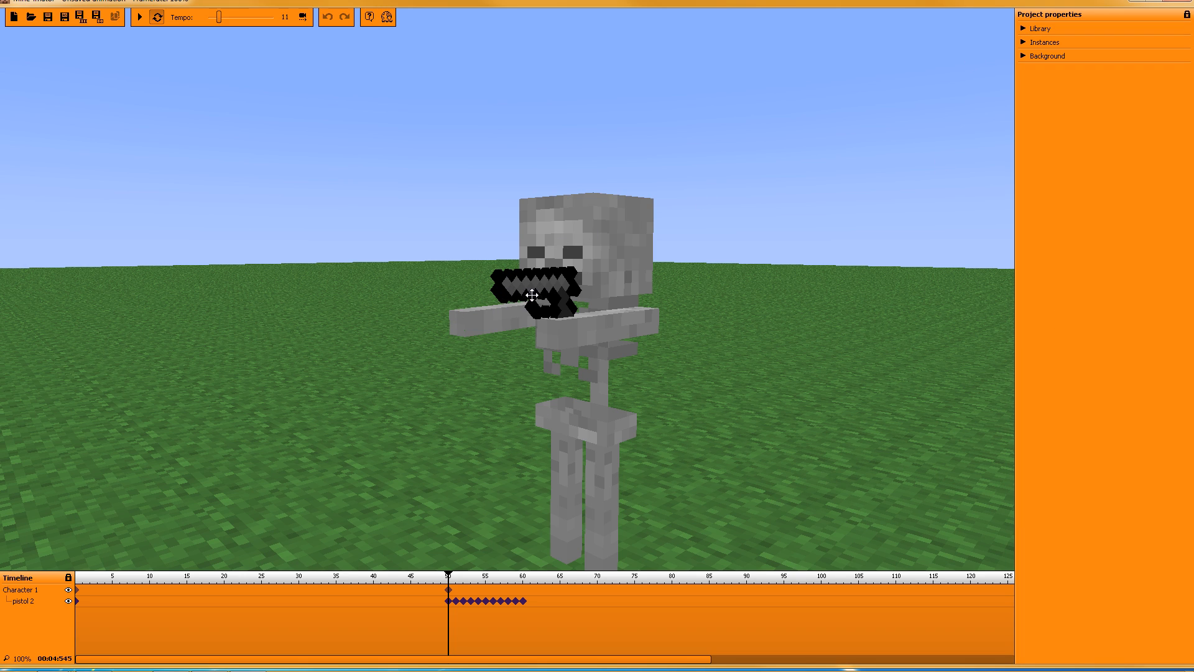
Step: Duplicate the pistol 2 instance and turn the view to face the skeleton
left_click(1021, 43)
left_click(1050, 78)
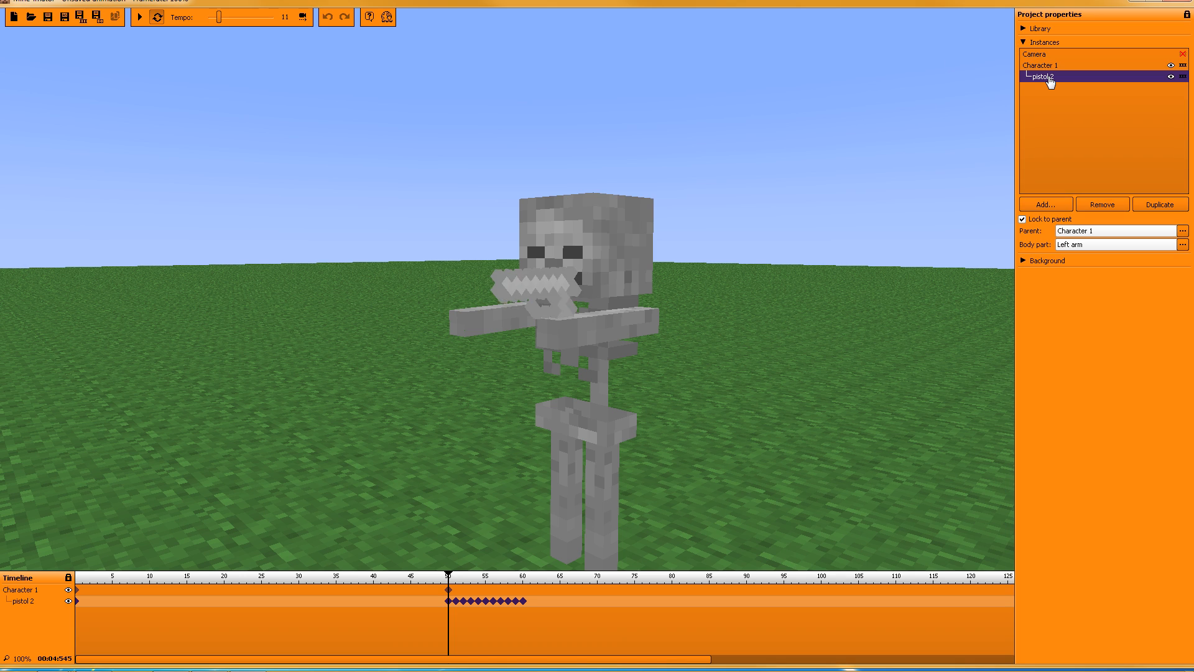
left_click(1154, 204)
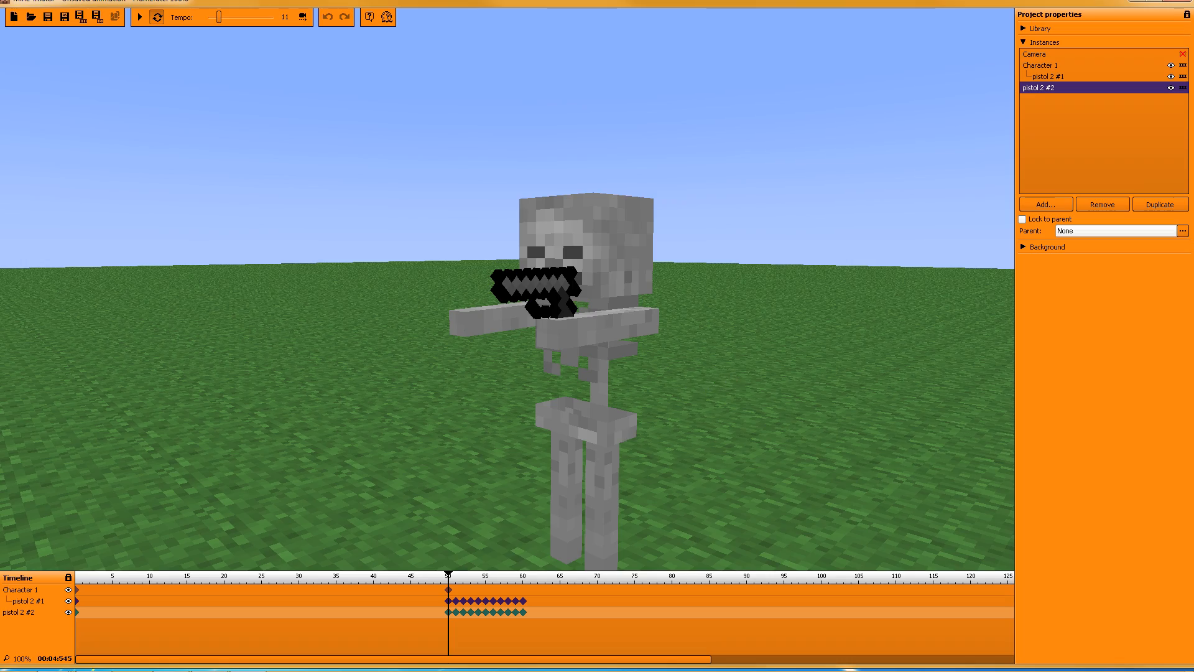
right_click_drag(547, 311, 697, 311)
key("a")
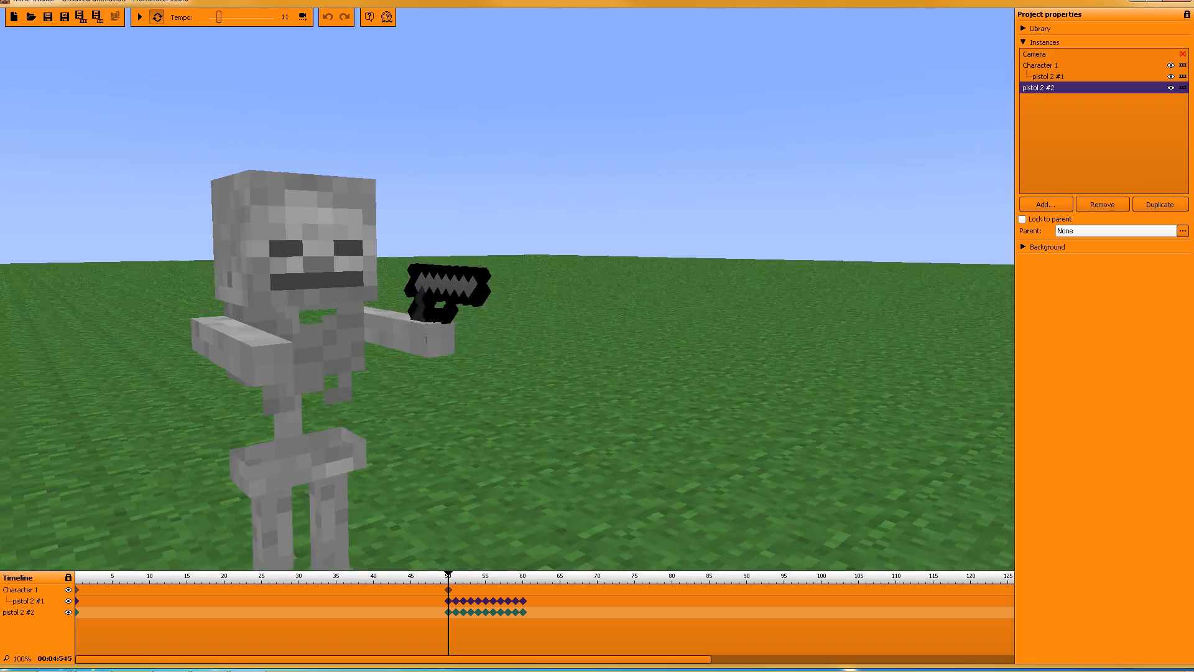
key("d")
right_click_drag(426, 340, 448, 258)
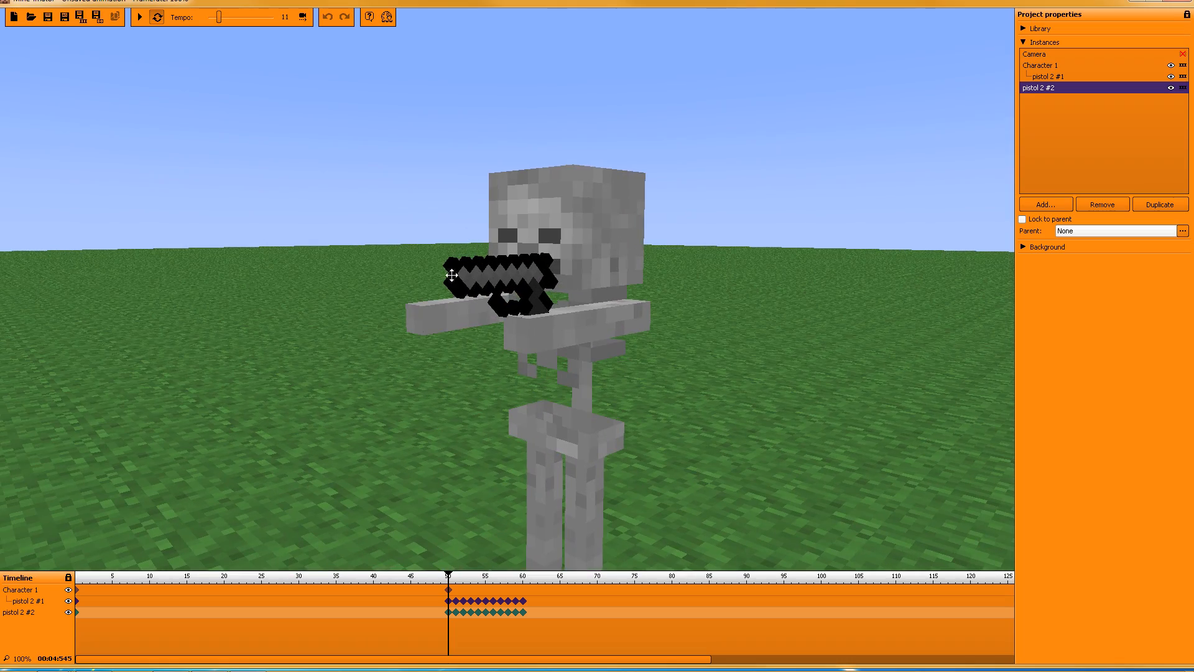
right_click_drag(841, 391, 957, 376)
key("a")
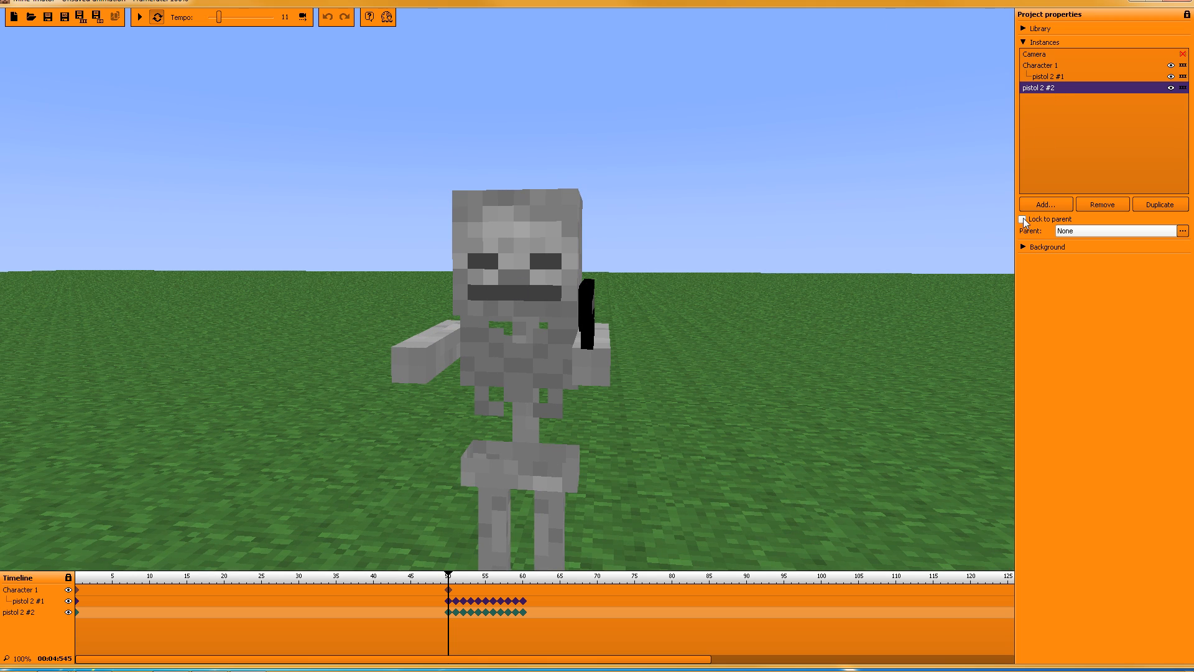
Step: Attach pistol 2 #2 to Character 1's right arm and rewind to frame 0
left_click(1071, 231)
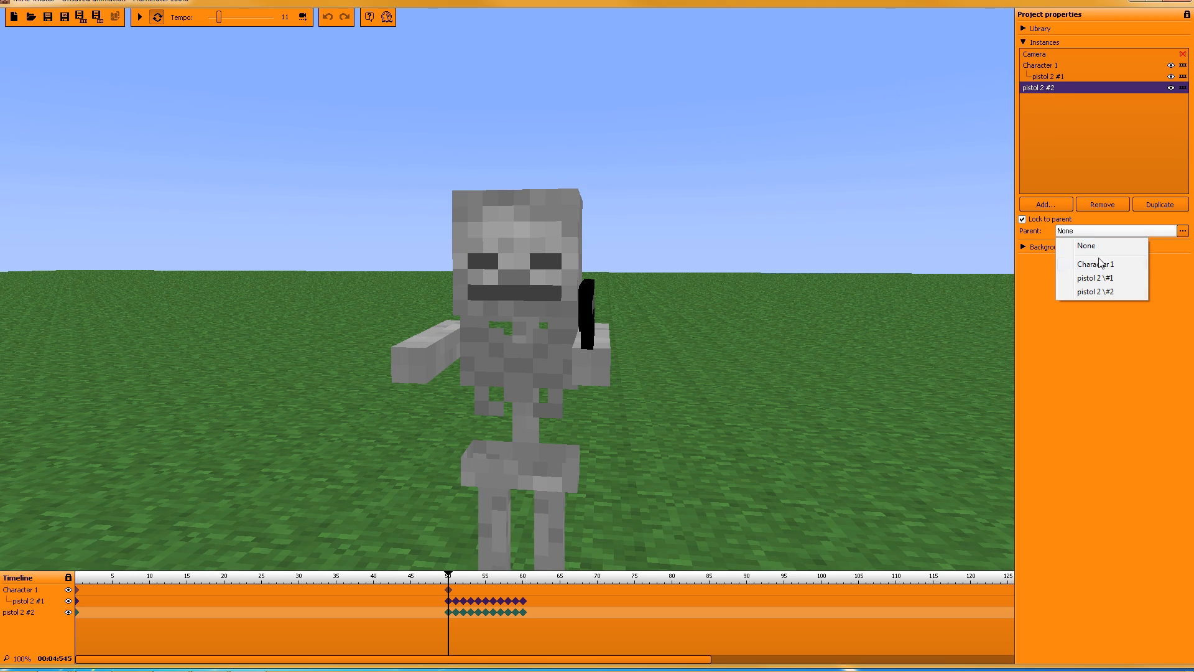
left_click(1098, 263)
left_click(1089, 244)
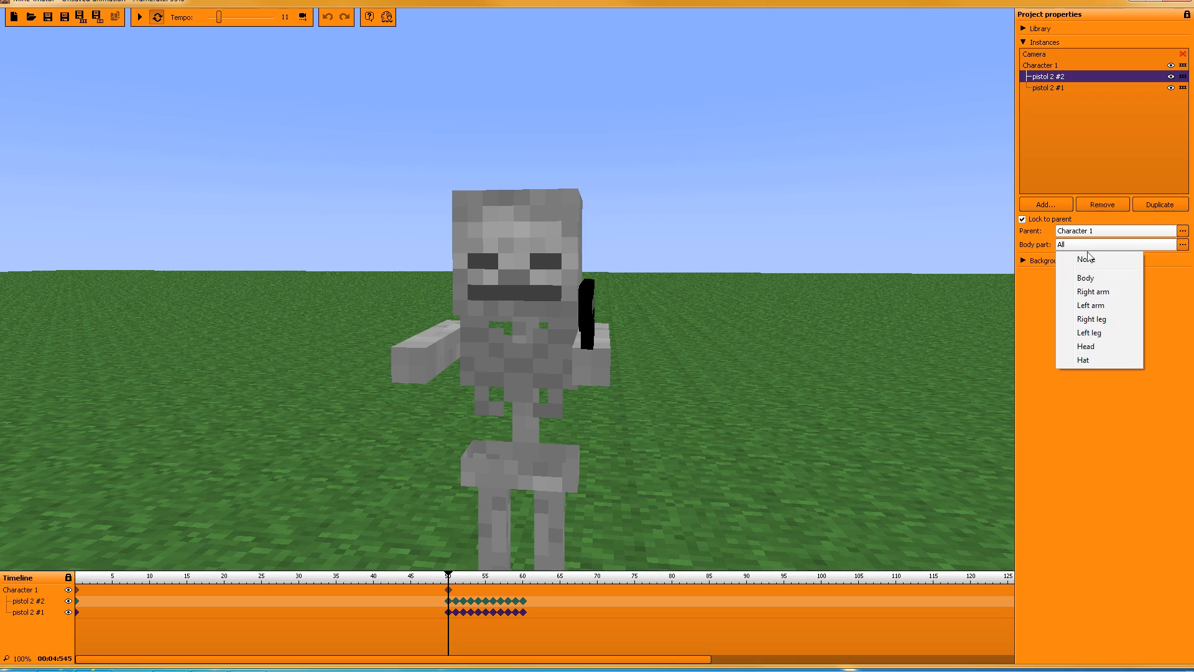
left_click(1105, 292)
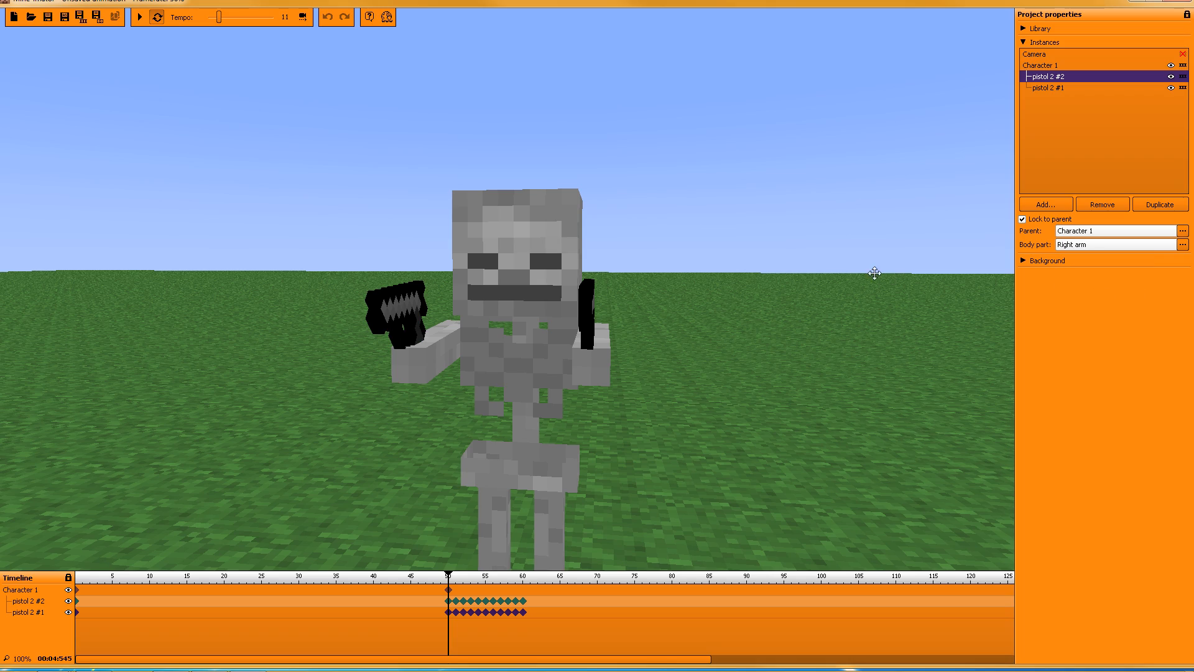
right_click_drag(875, 273, 977, 286)
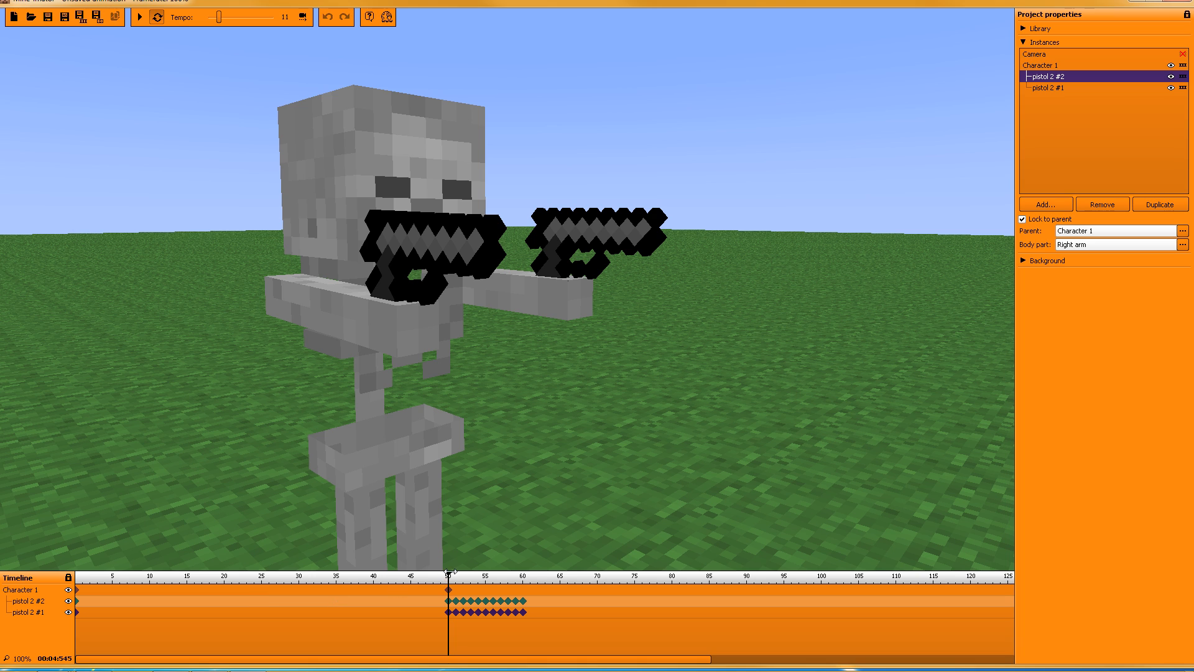
left_click_drag(452, 579, 9, 579)
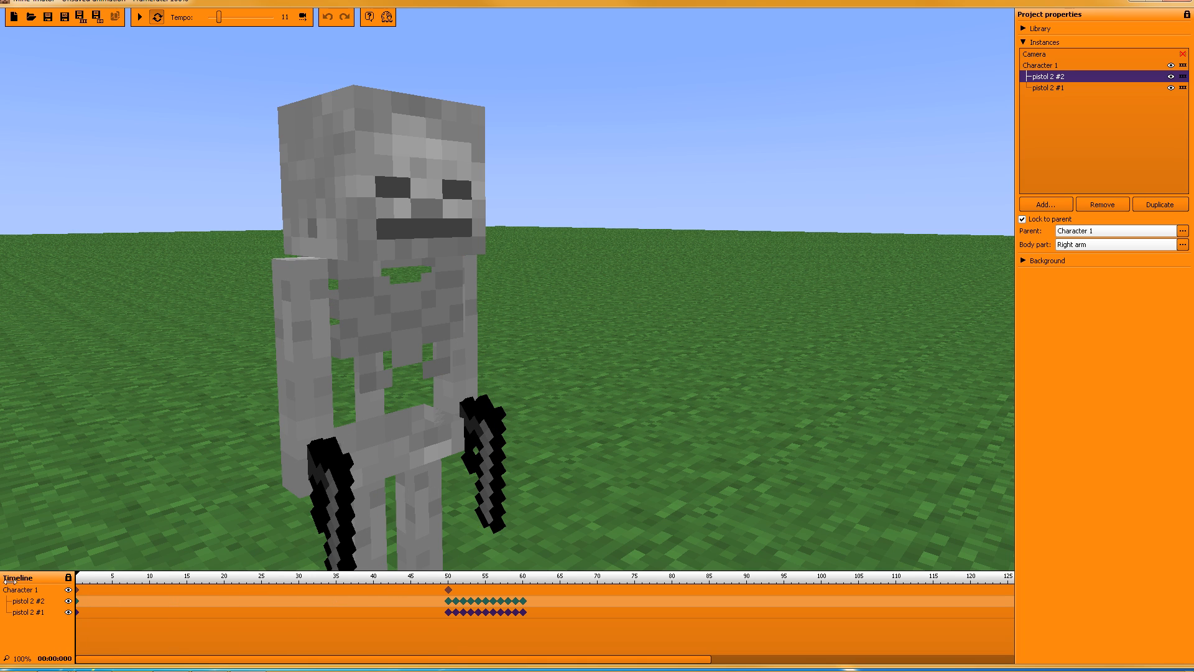
left_click(138, 19)
scroll(507, 289, "down", 5)
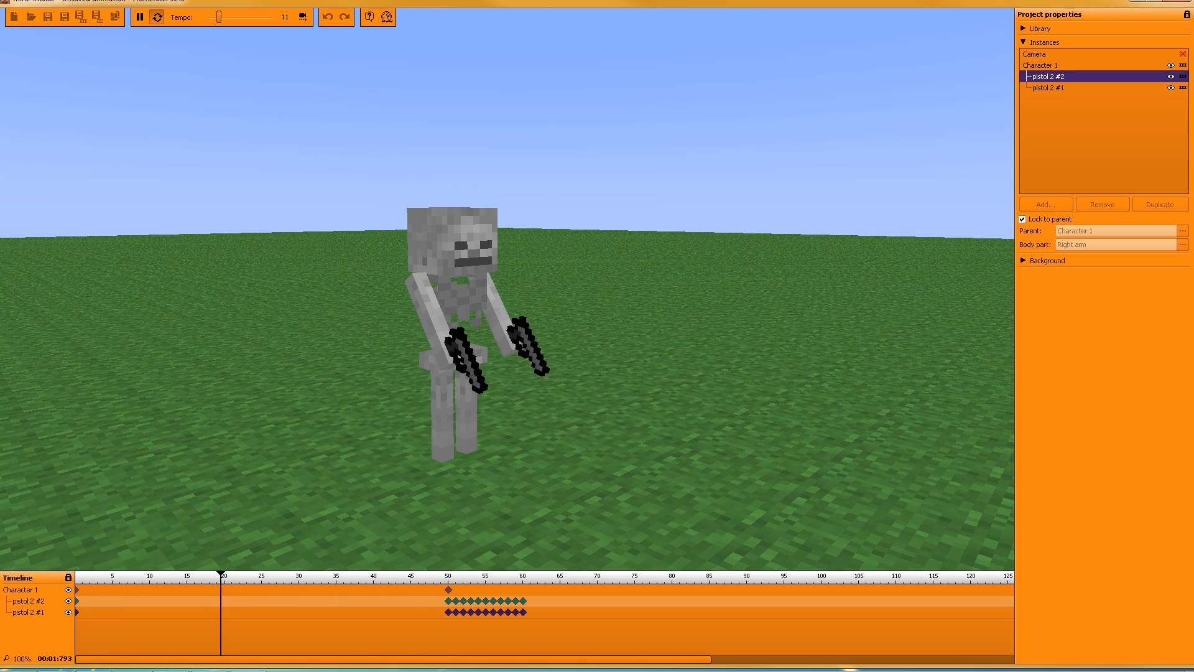
scroll(507, 289, "up", 1)
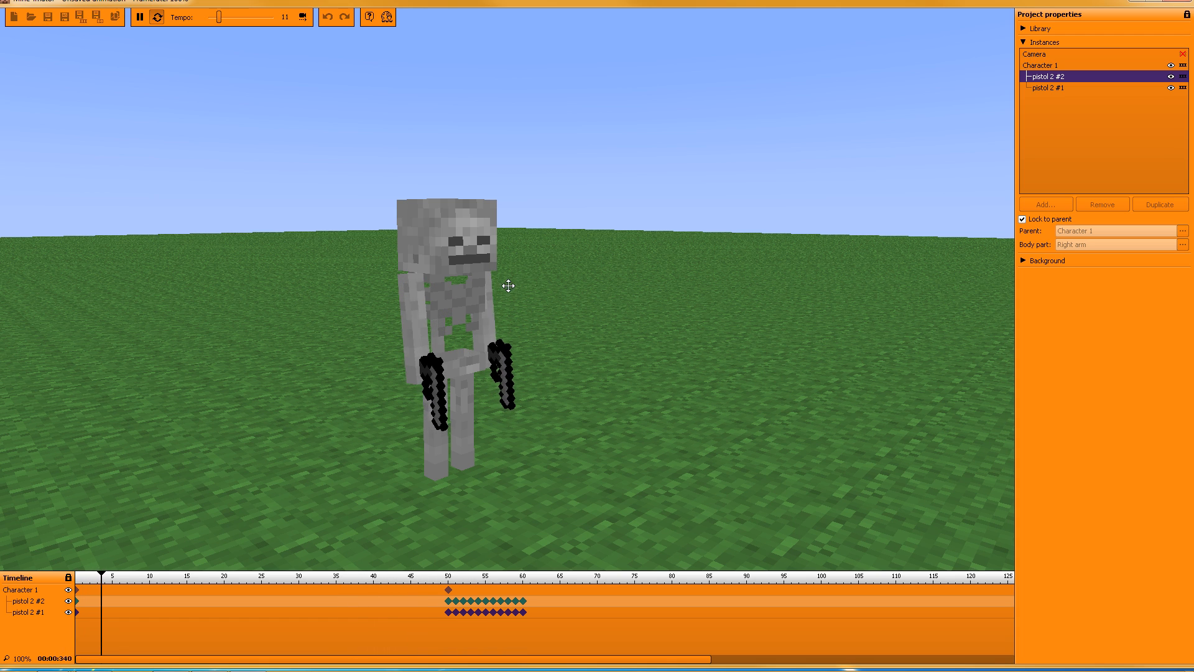
left_click(139, 22)
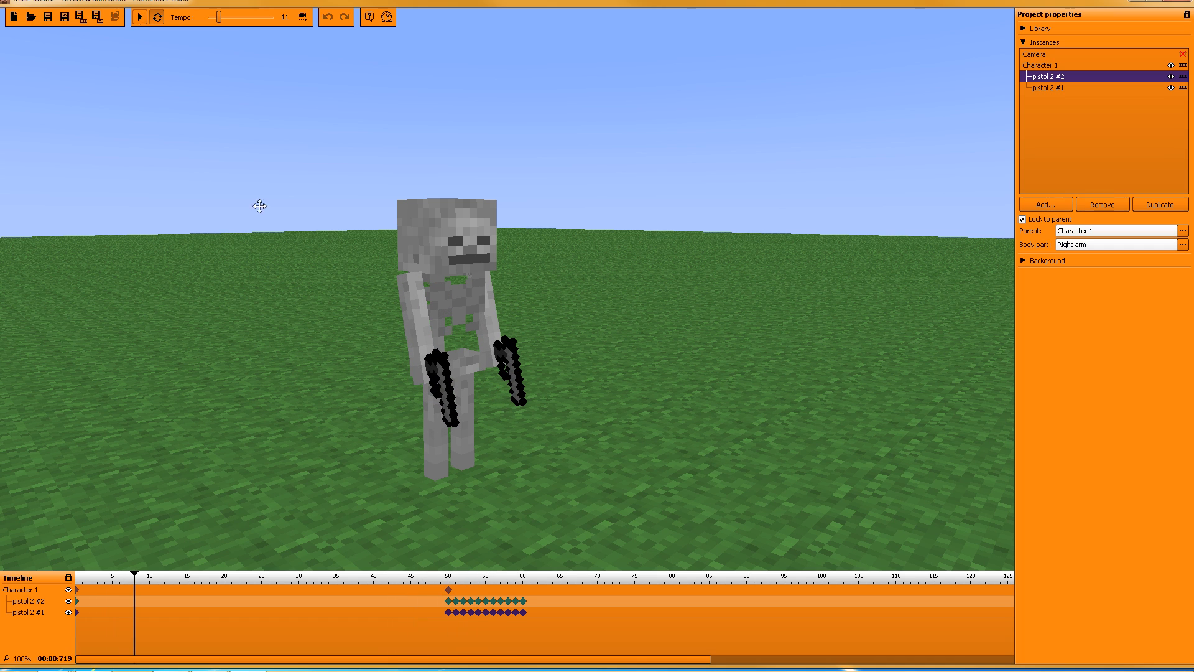
left_click(524, 613)
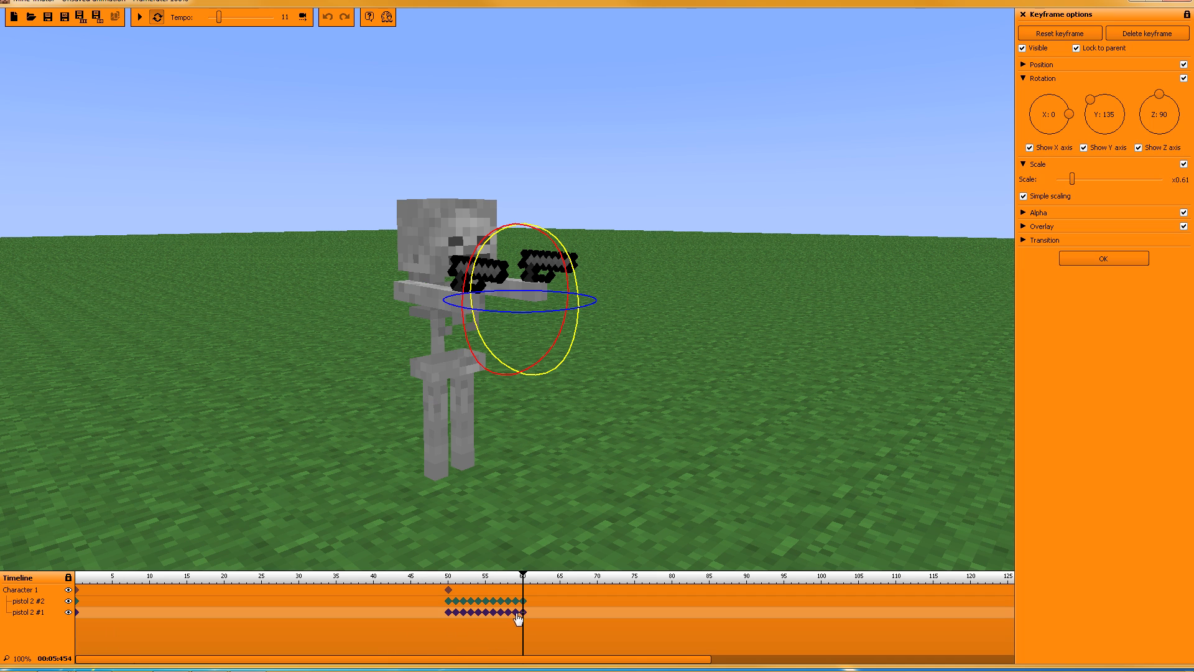
left_click(455, 601)
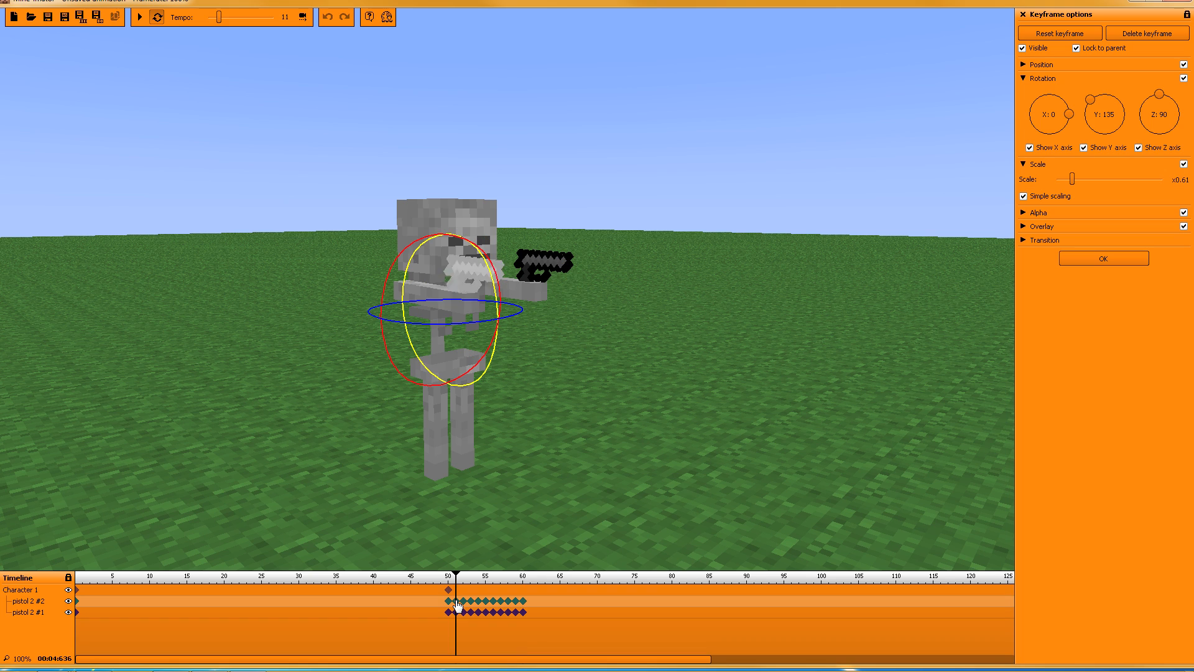
left_click(524, 601)
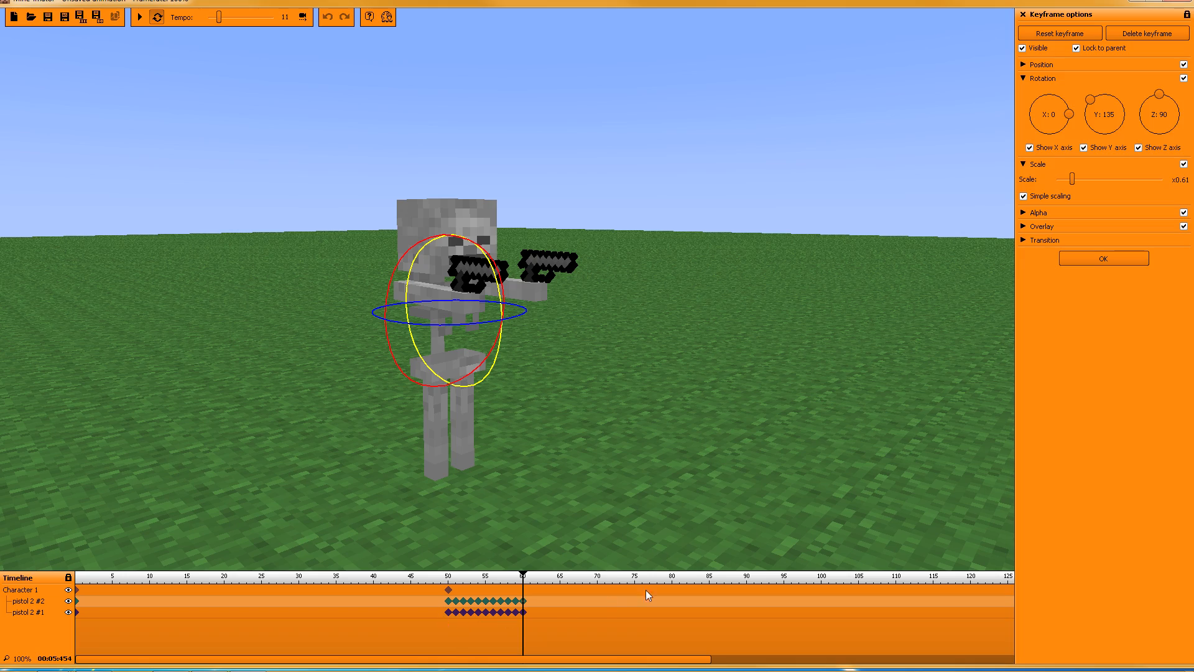
key("d")
right_click_drag(508, 290, 280, 280)
key("w")
key("s")
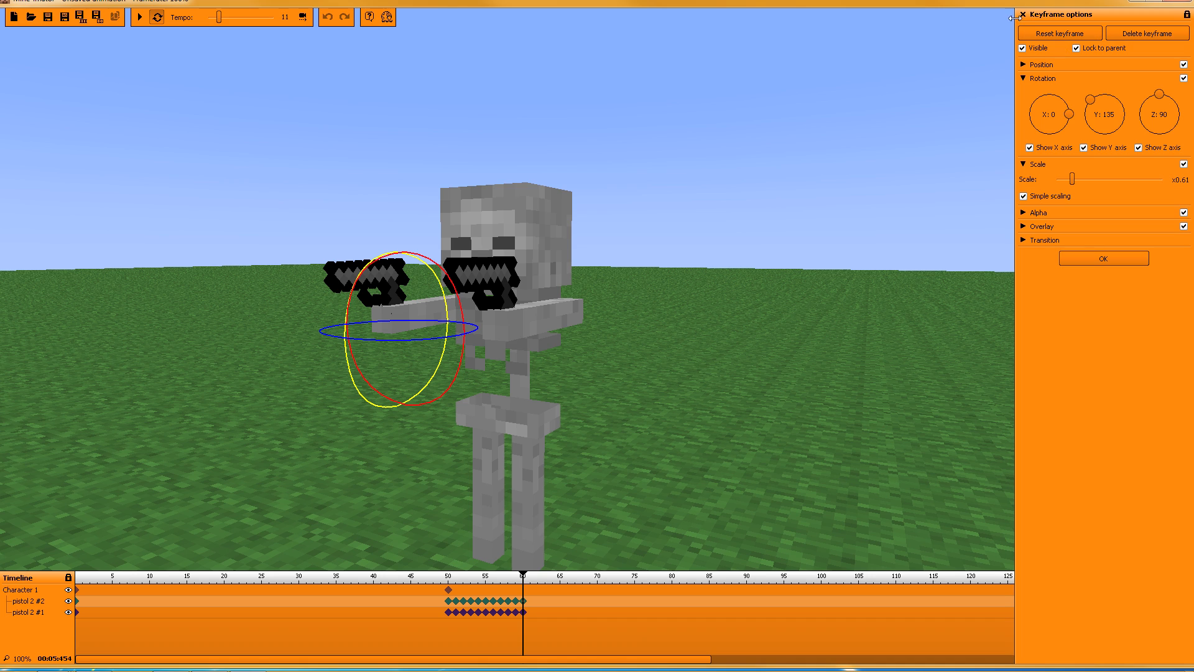
left_click(1105, 260)
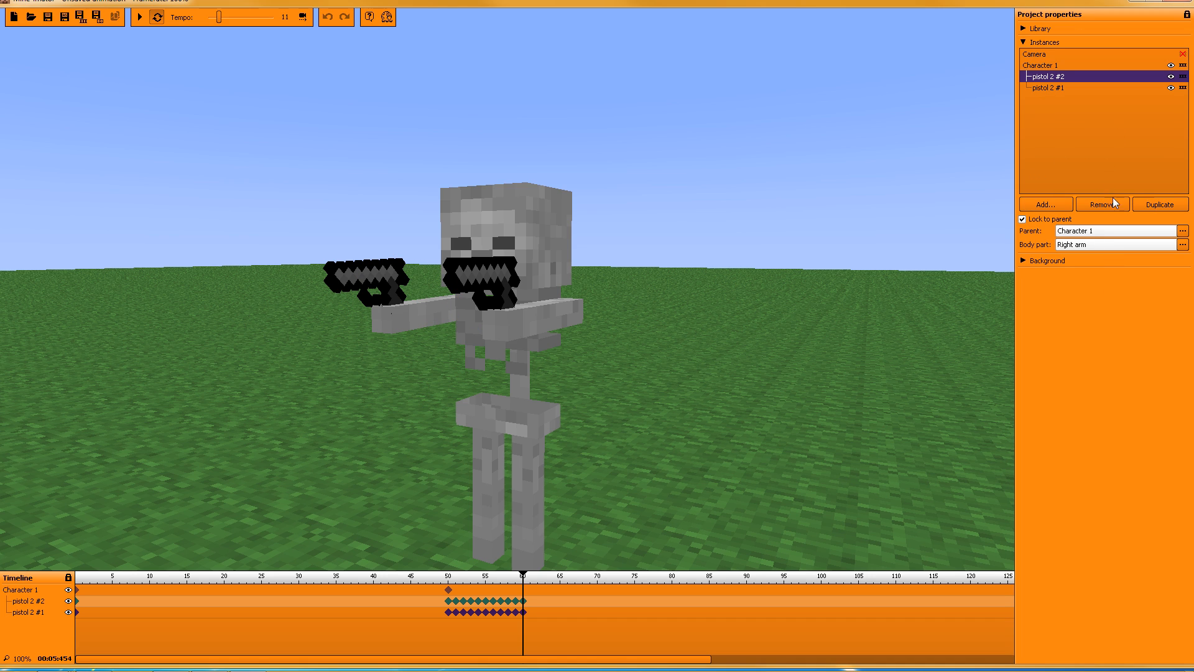
right_click_drag(841, 200, 746, 212)
key("d")
key("a")
key("s")
key("d")
key("d")
key("a")
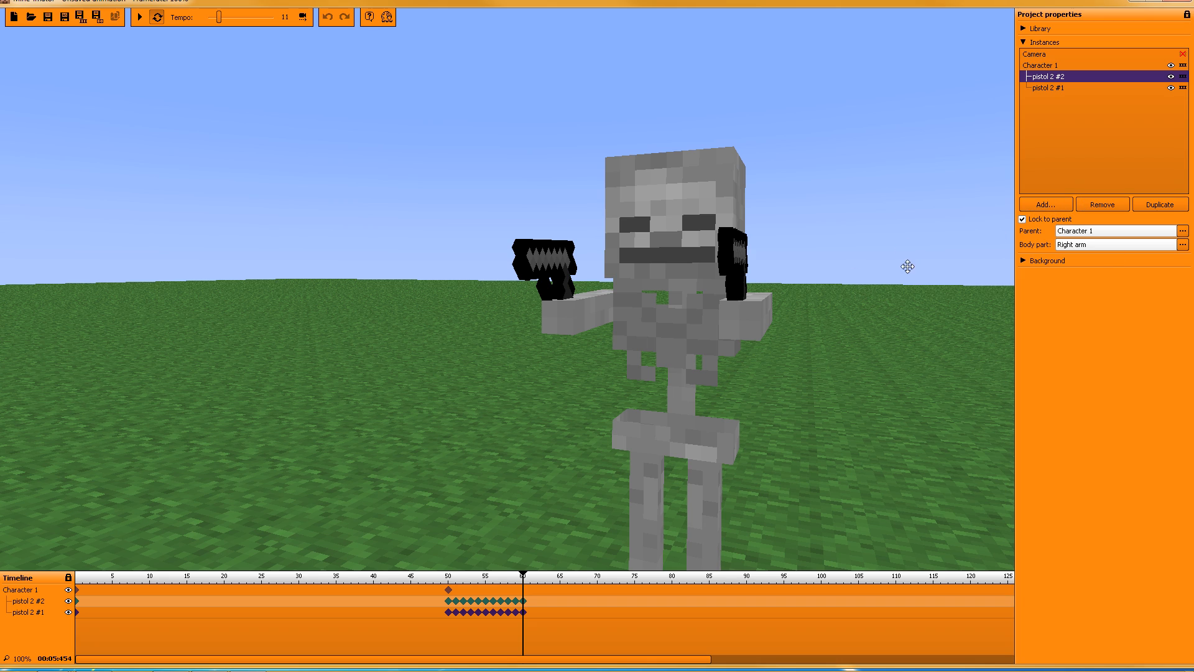
key("d")
right_click_drag(908, 266, 823, 265)
key("a")
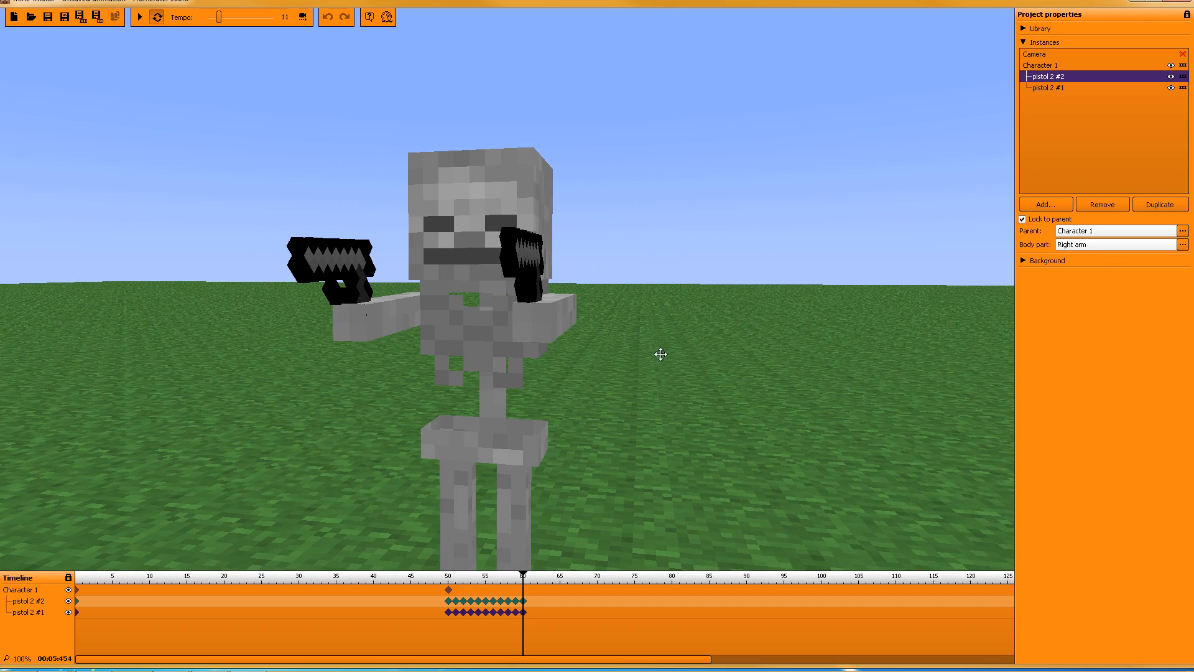
key("a")
mouse_move(660, 354)
right_mouse_down()
mouse_move(750, 345)
mouse_move(640, 361)
right_mouse_up()
key("d")
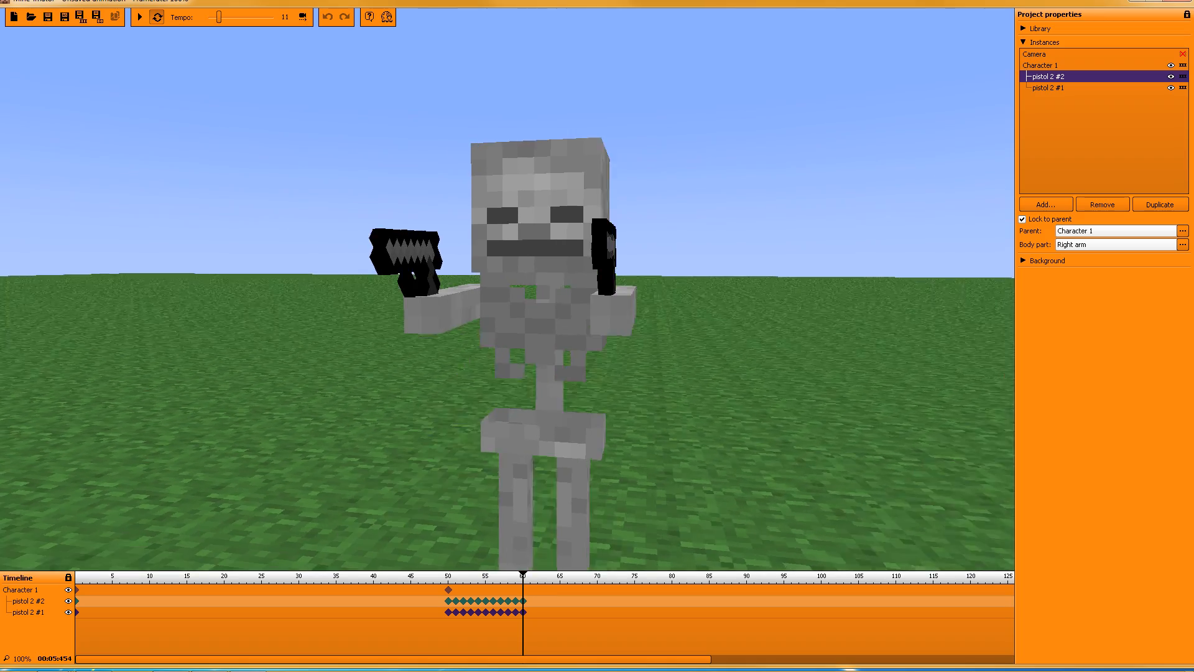
key("d")
right_click_drag(508, 289, 503, 298)
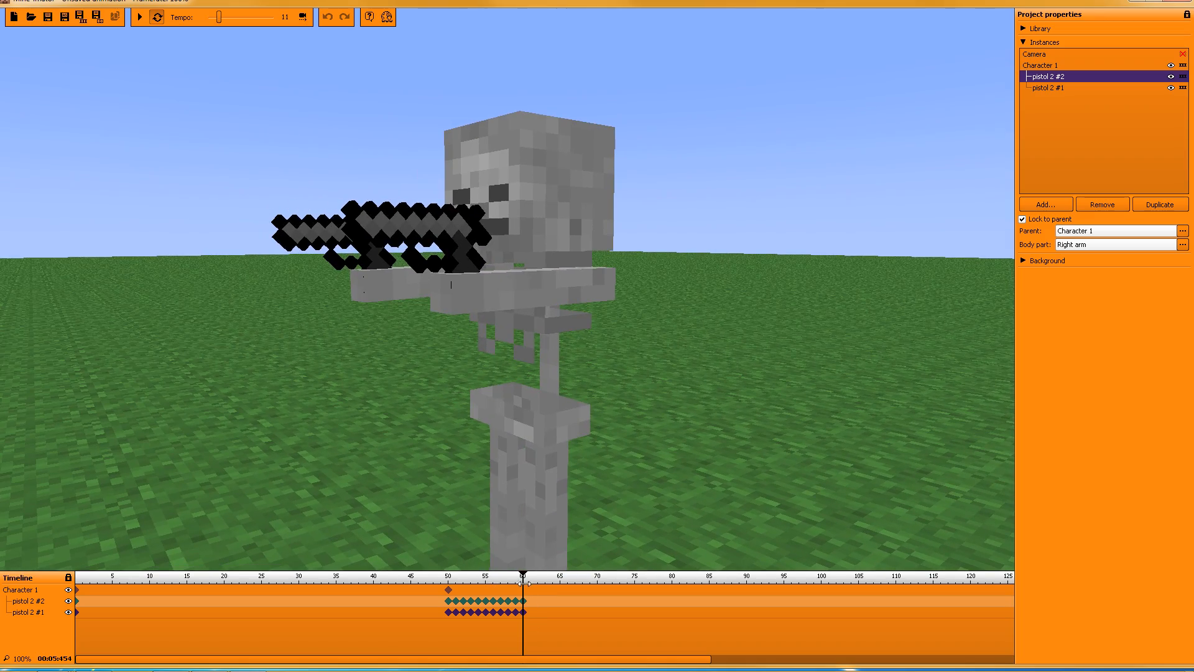
right_click_drag(718, 407, 689, 395)
key("d")
key("a")
right_click_drag(437, 311, 474, 310)
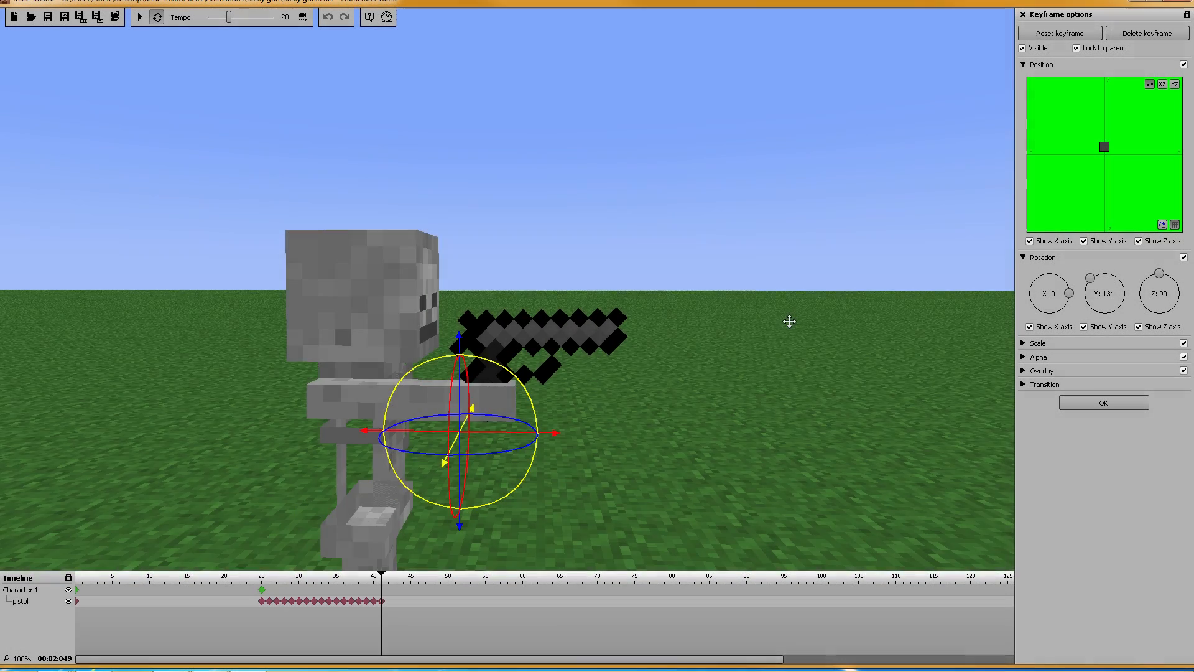
Step: Turn the view to the skeleton's front and duplicate the pistol instance
key("d")
right_click_drag(789, 322, 516, 271)
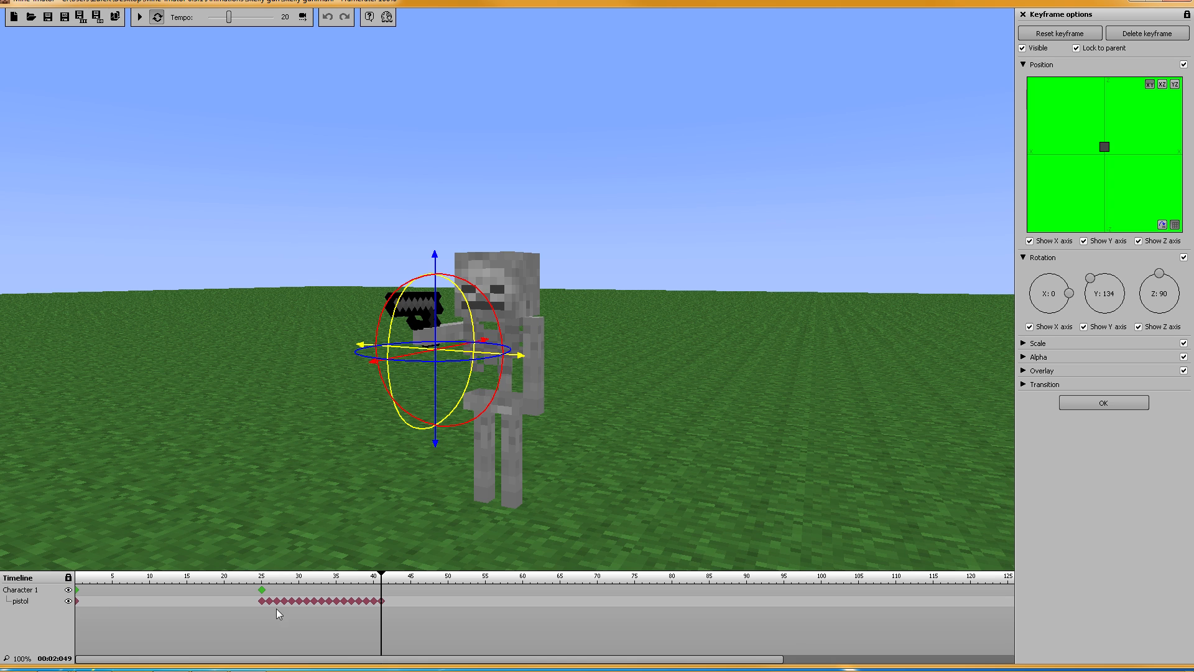
left_click(1103, 403)
left_click(1023, 42)
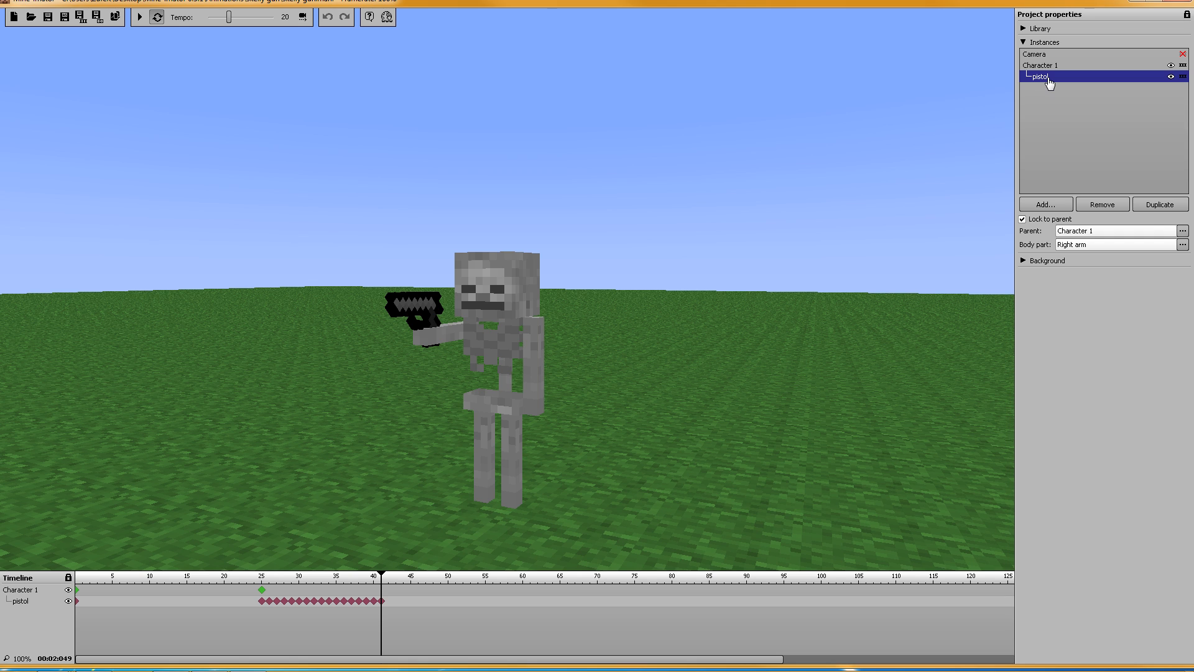
left_click(1150, 208)
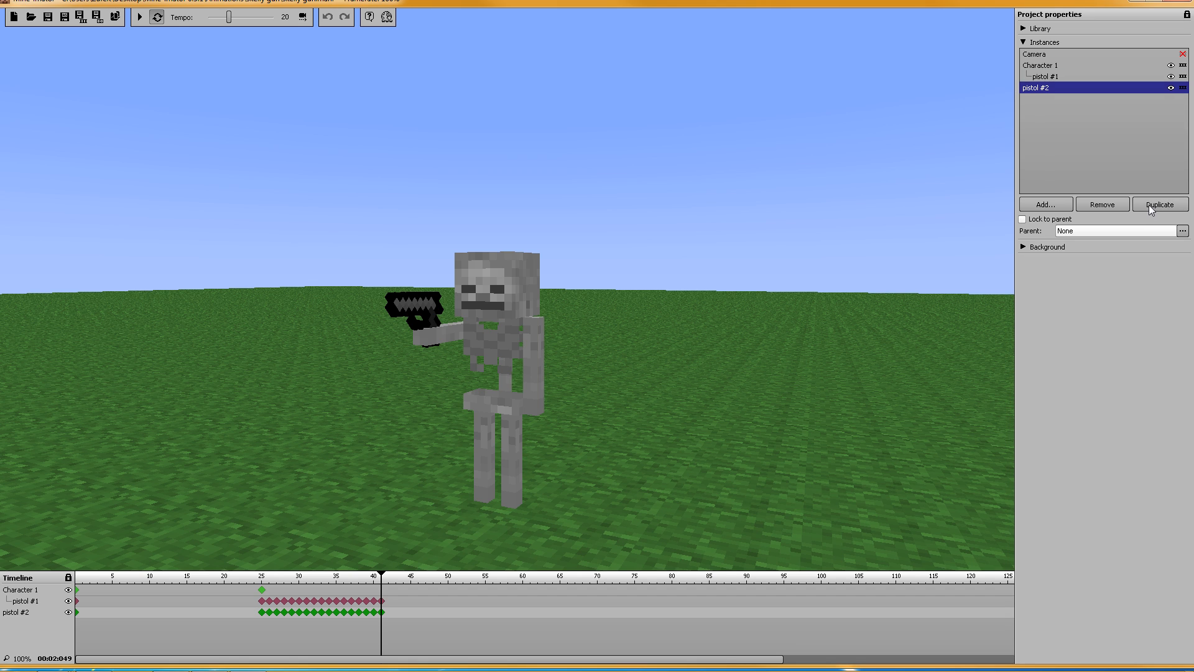
Step: Lock pistol #2 to its parent, Character 1, on the left arm
left_click(1091, 231)
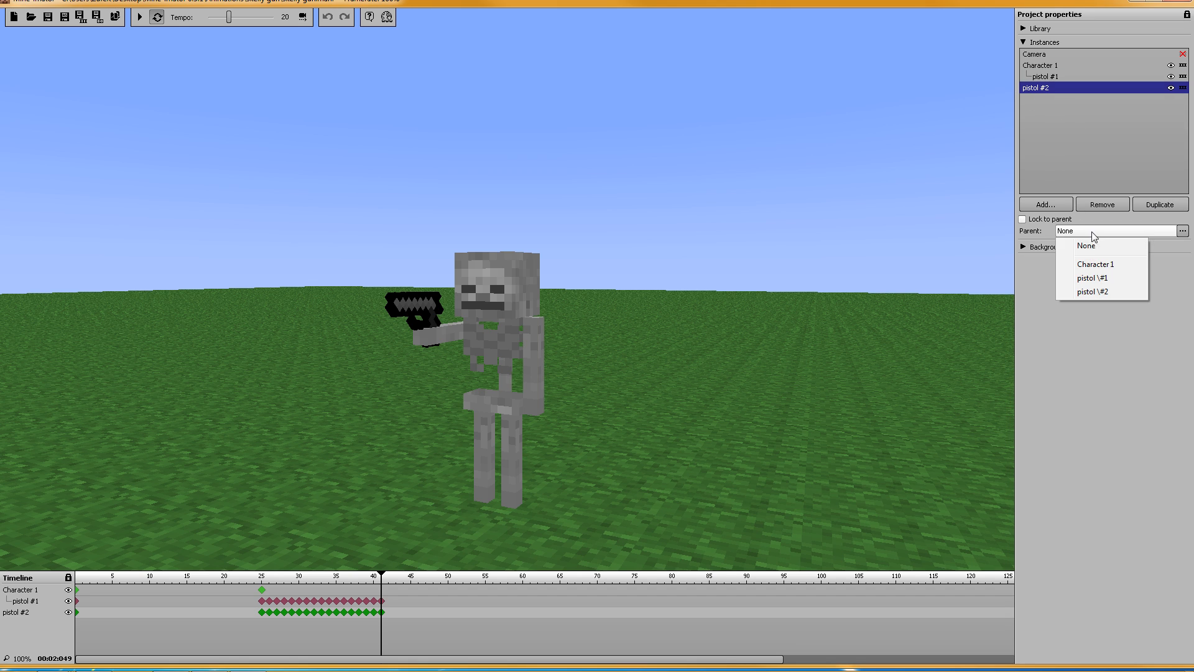
left_click(1021, 218)
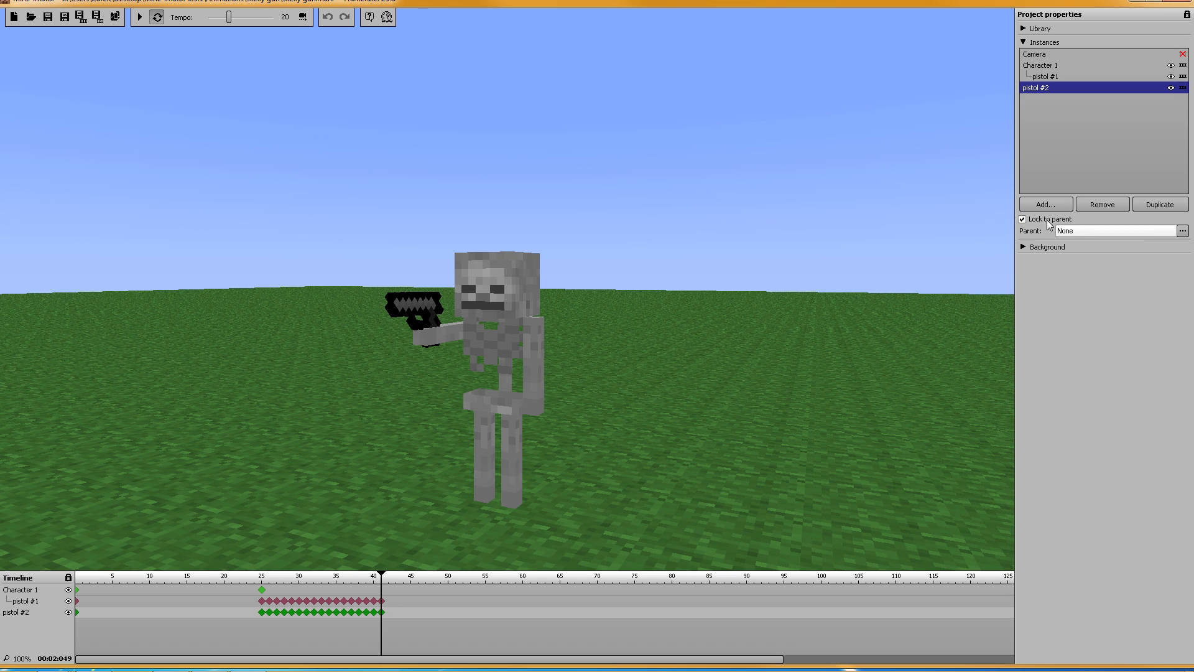
left_click(1087, 232)
left_click(1095, 265)
left_click(1087, 244)
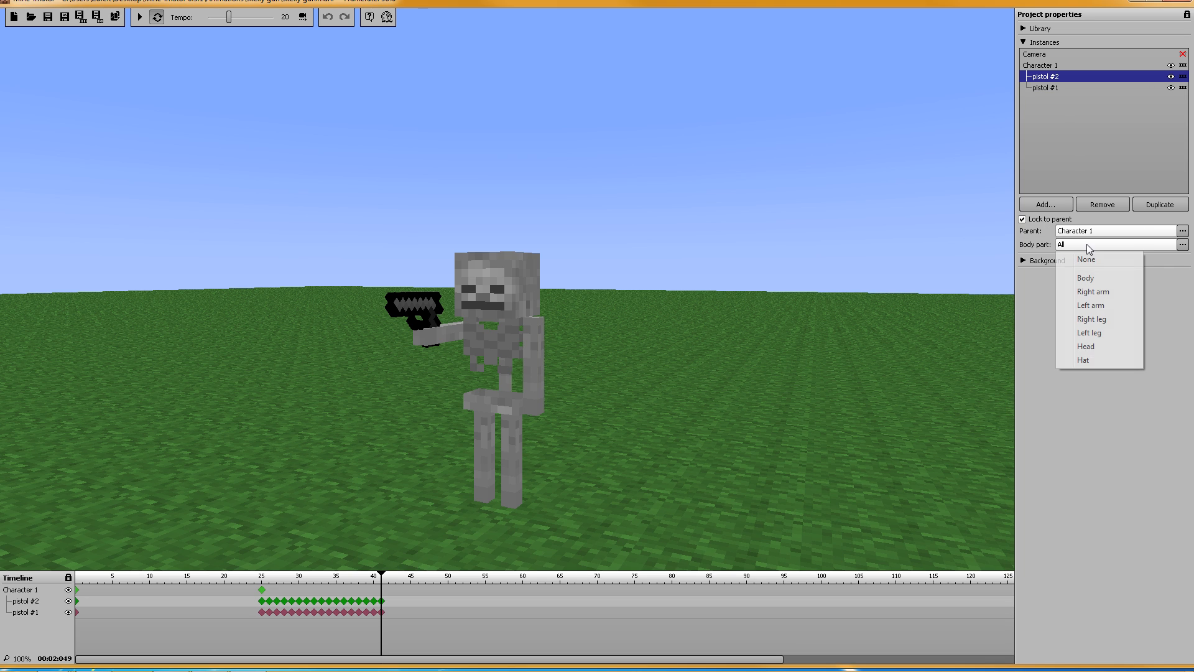
left_click(1116, 306)
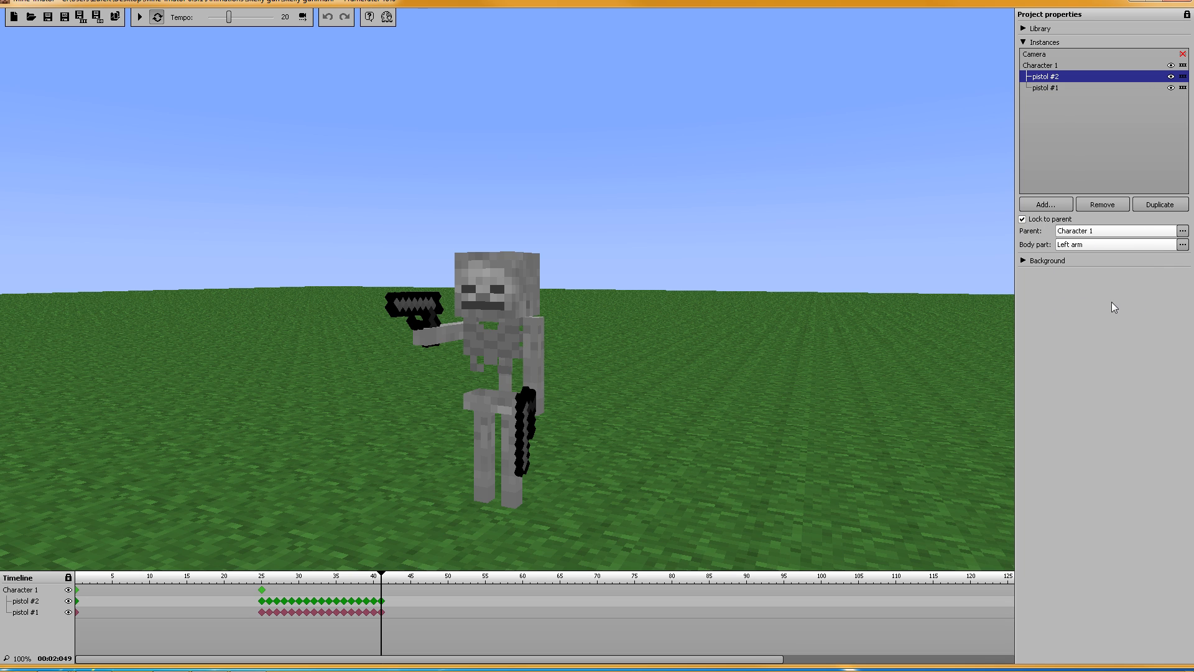
left_click(261, 590)
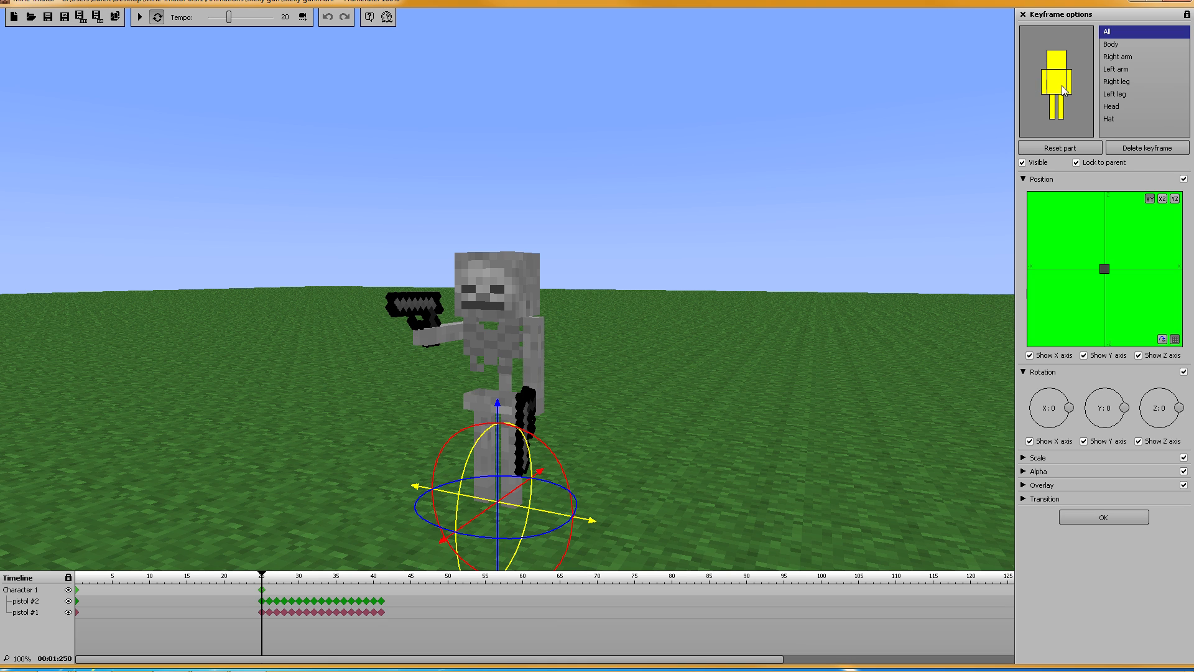
Step: On Character 1's frame-25 keyframe, rotate the left arm to X -90, Y 0, Z 0
left_click(1107, 69)
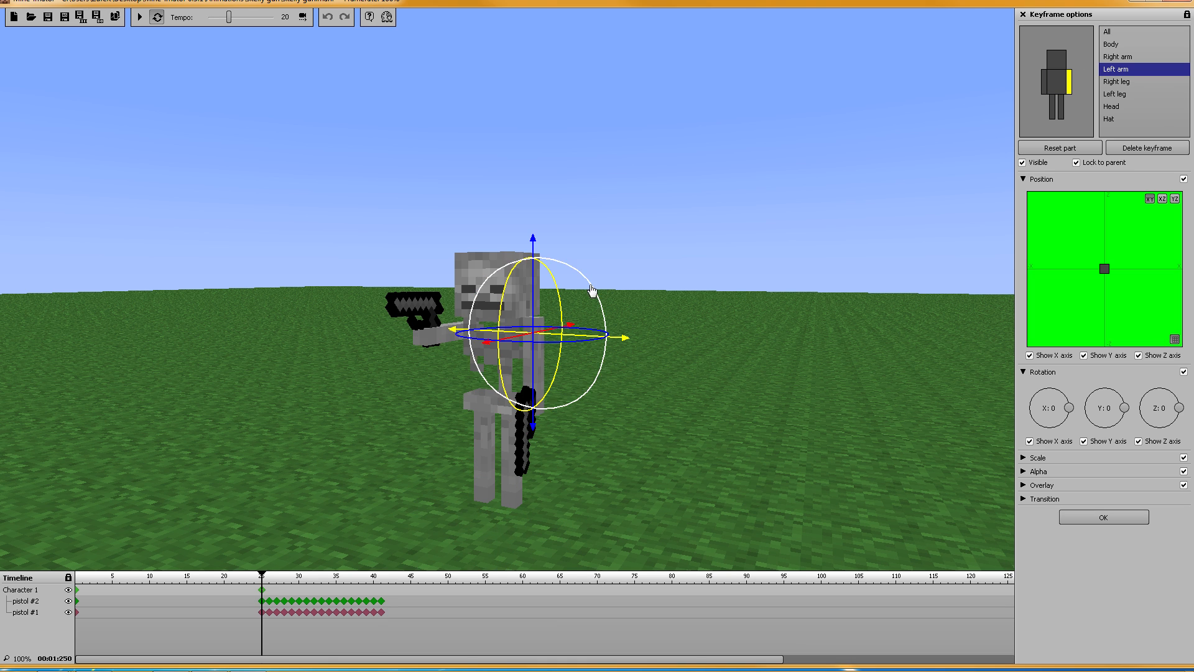
right_click(1126, 410)
left_click(1135, 412)
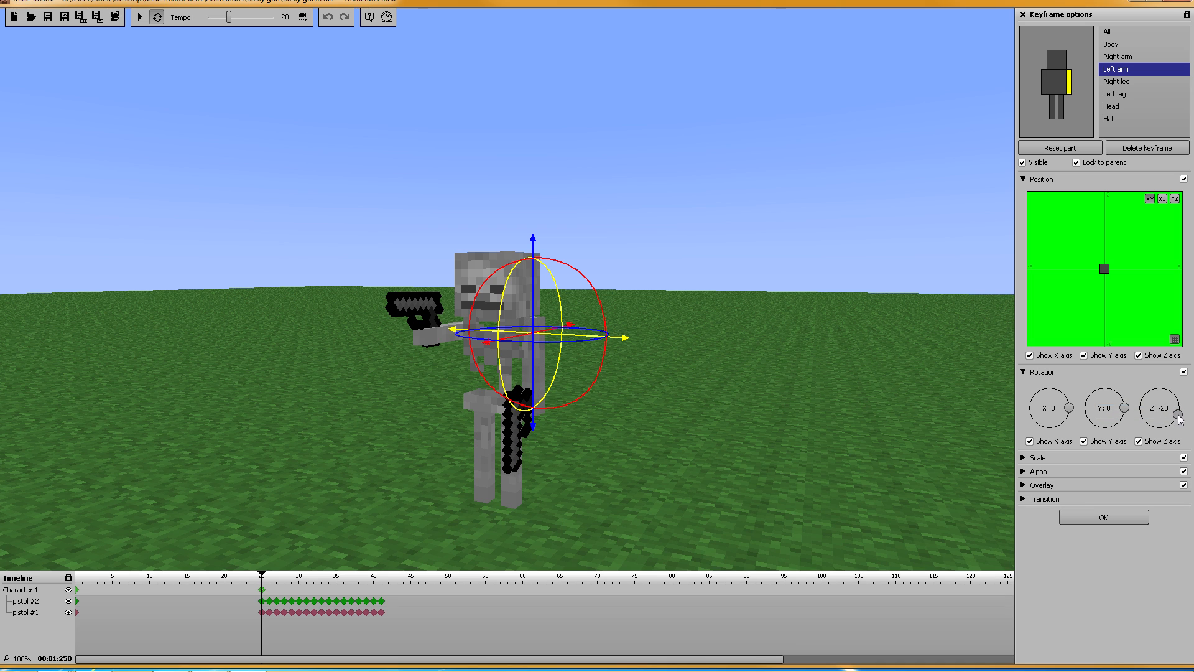
right_click(1166, 412)
left_click(1167, 412)
right_click(1048, 406)
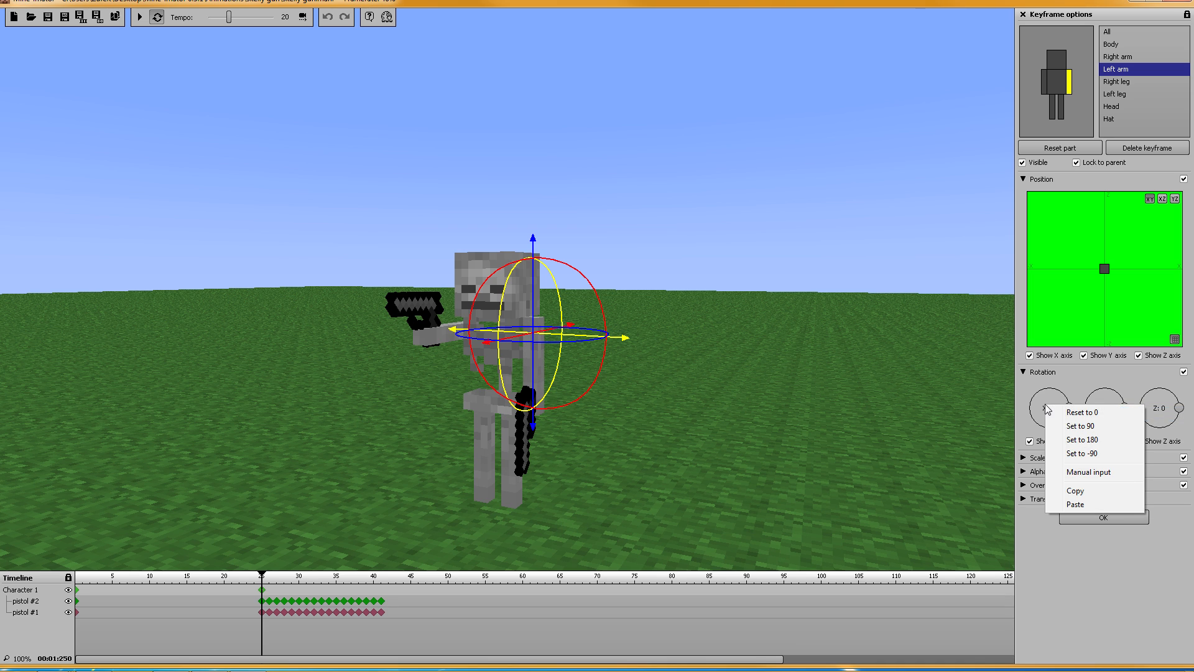
left_click(1083, 426)
right_click(1052, 404)
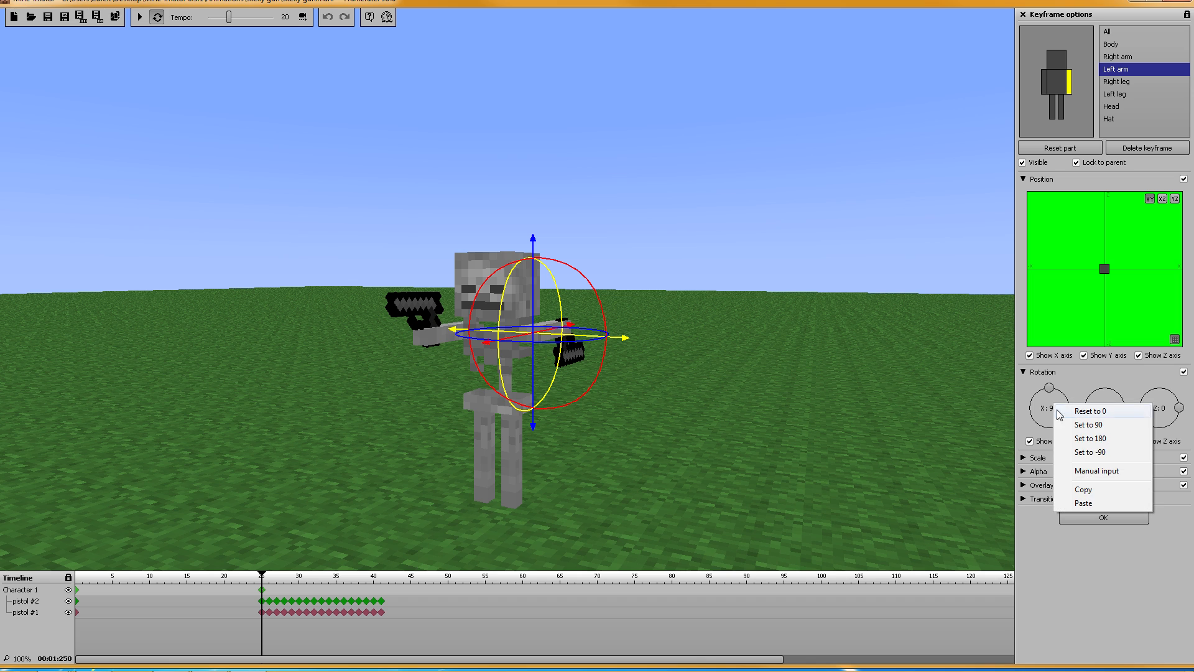
left_click(1082, 454)
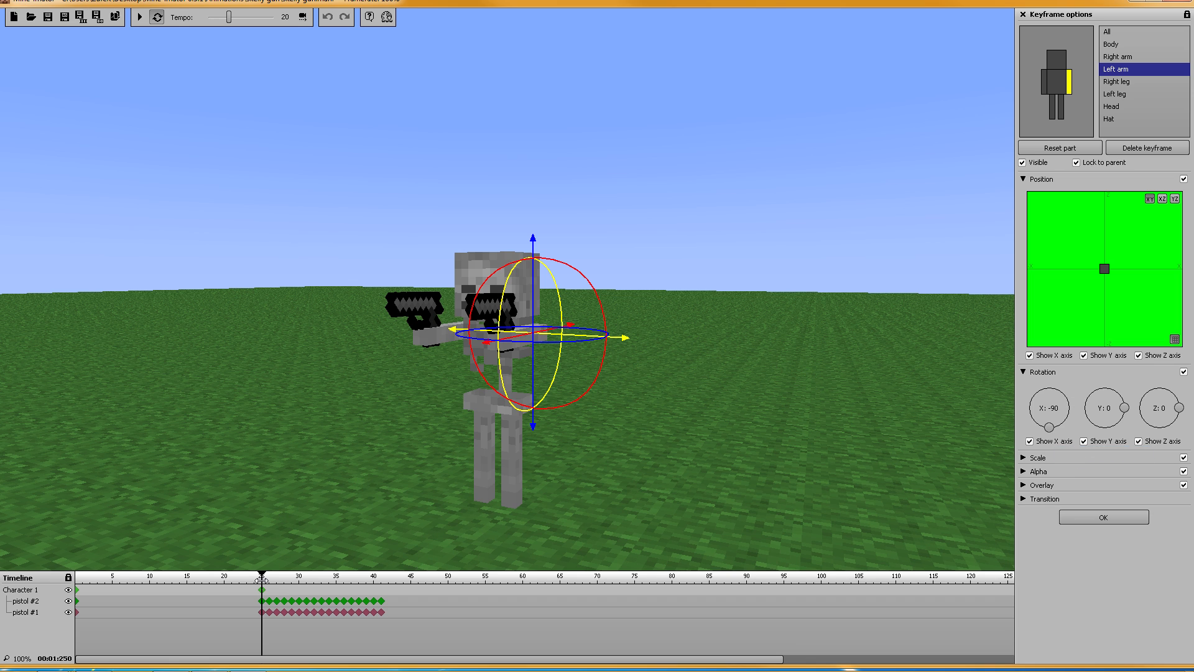
Step: Lower the tempo to 13 and play from frame 0 to check both arms
left_click_drag(262, 578, 58, 584)
left_click_drag(228, 18, 227, 18)
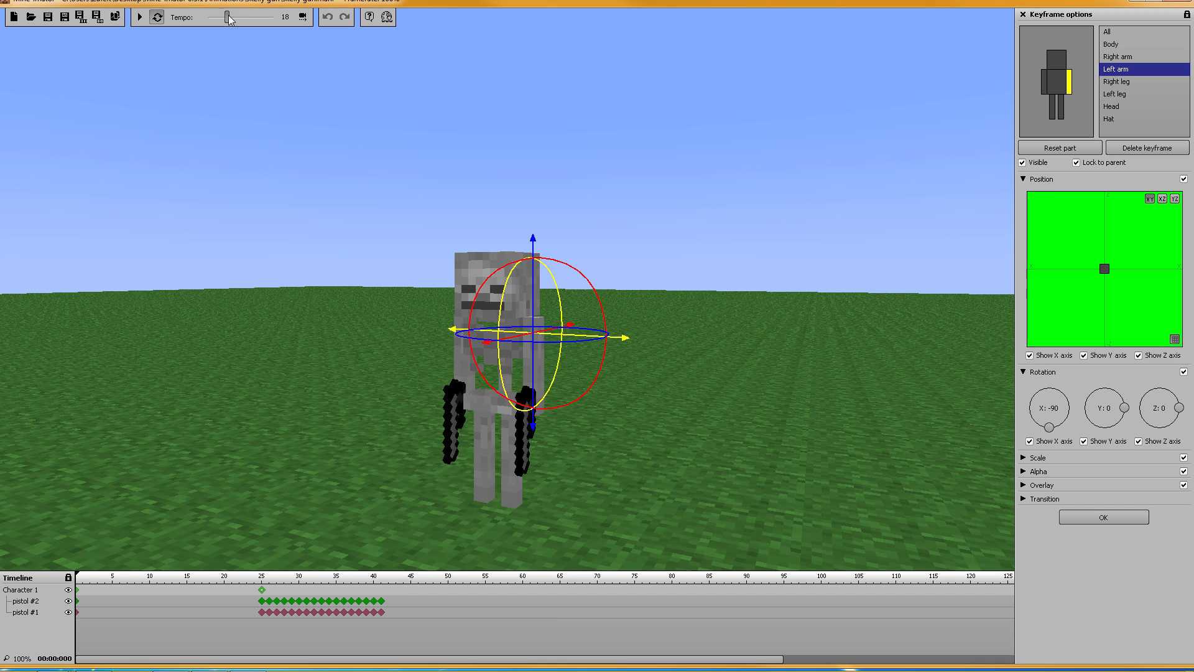
left_click(140, 17)
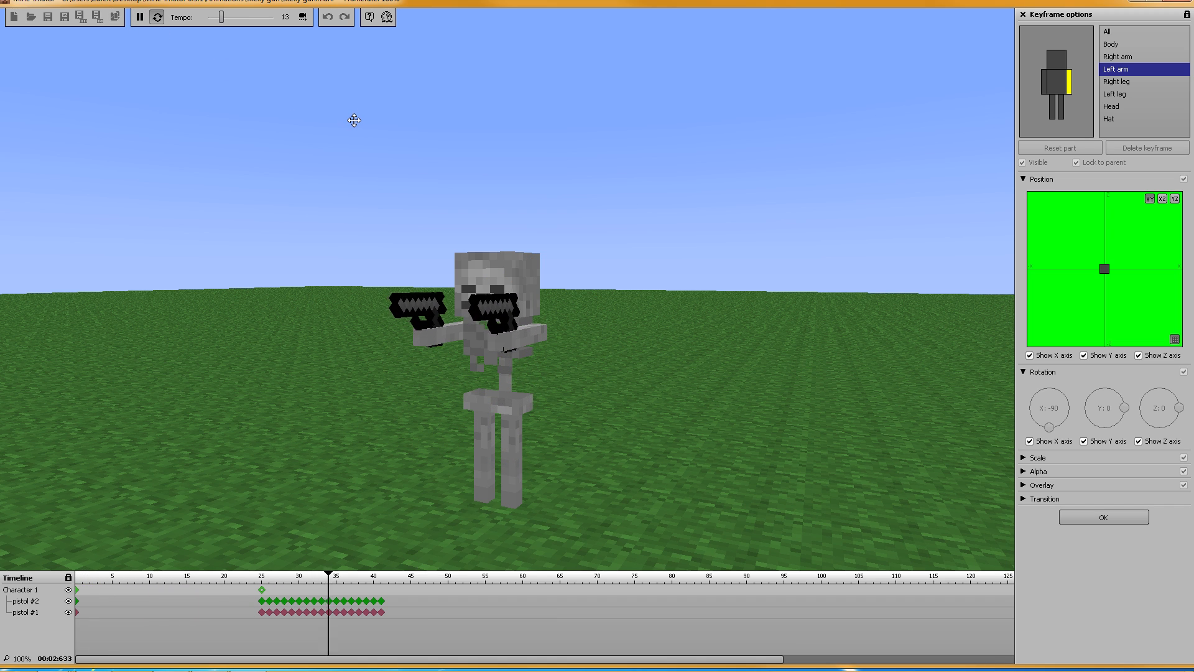
key("space")
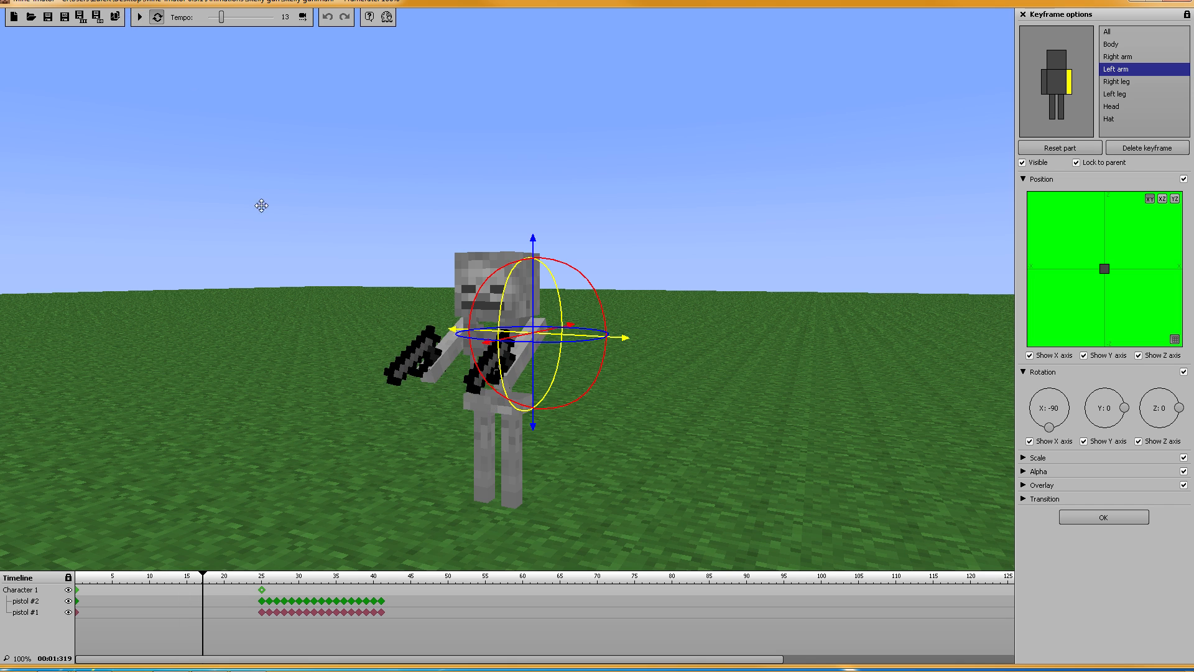
left_click_drag(200, 581, 41, 583)
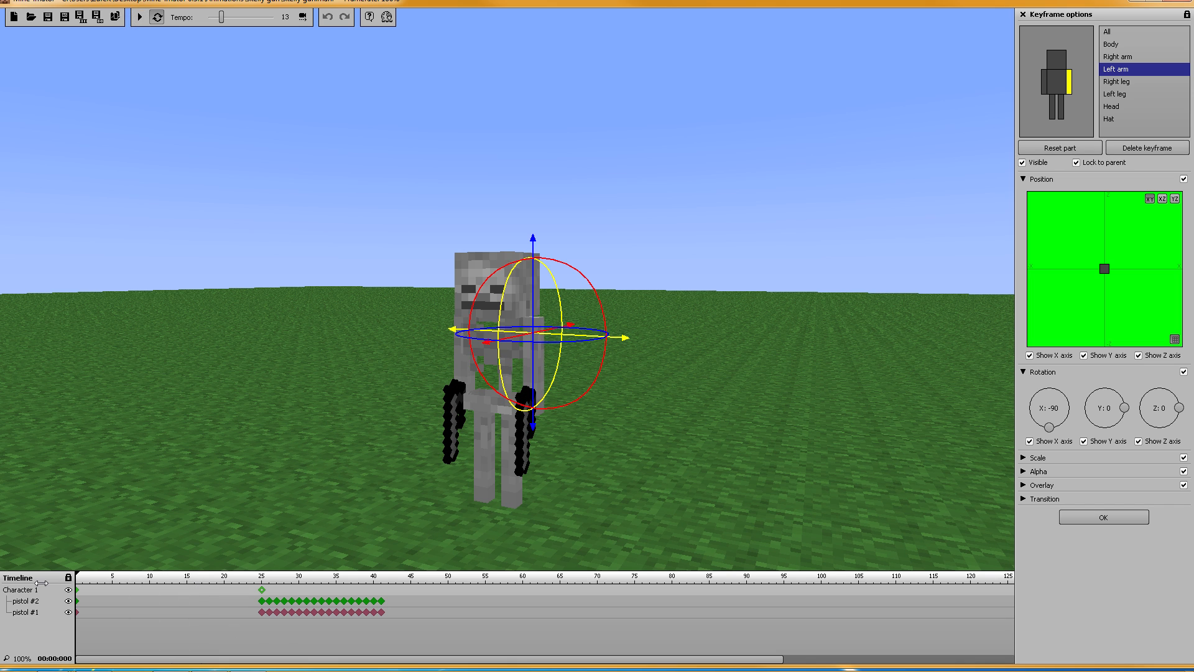
left_click(1094, 518)
Step: Add a new library item whose image comes from guns.png in the Photoshop folder
left_click(1035, 55)
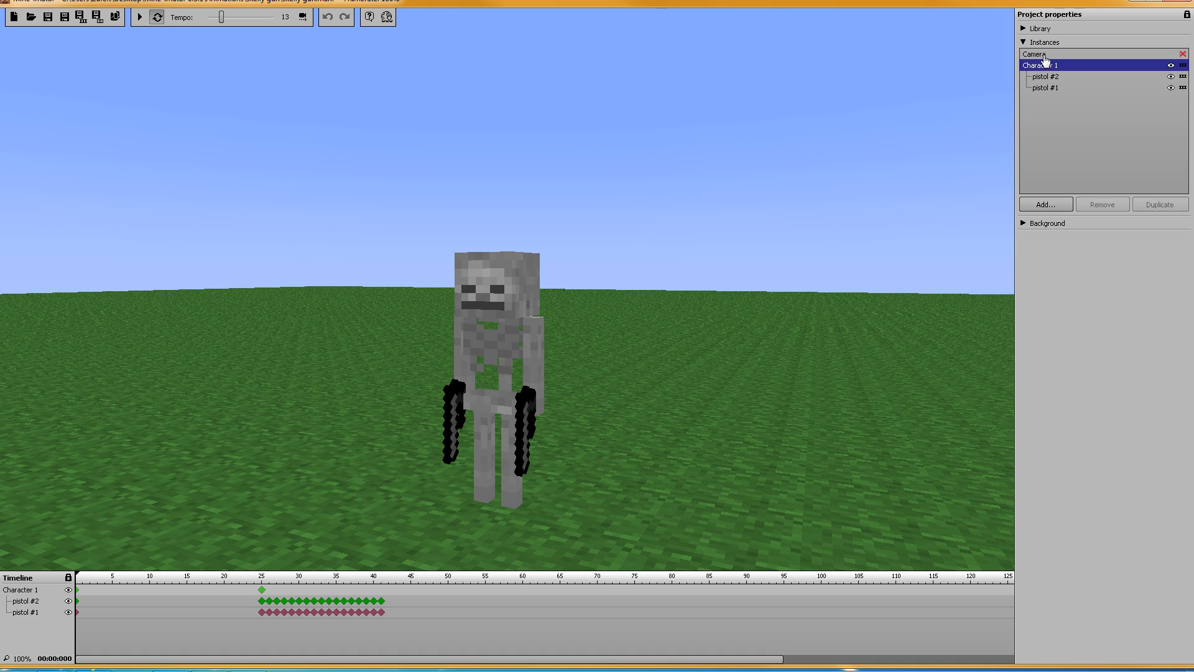
left_click(1022, 28)
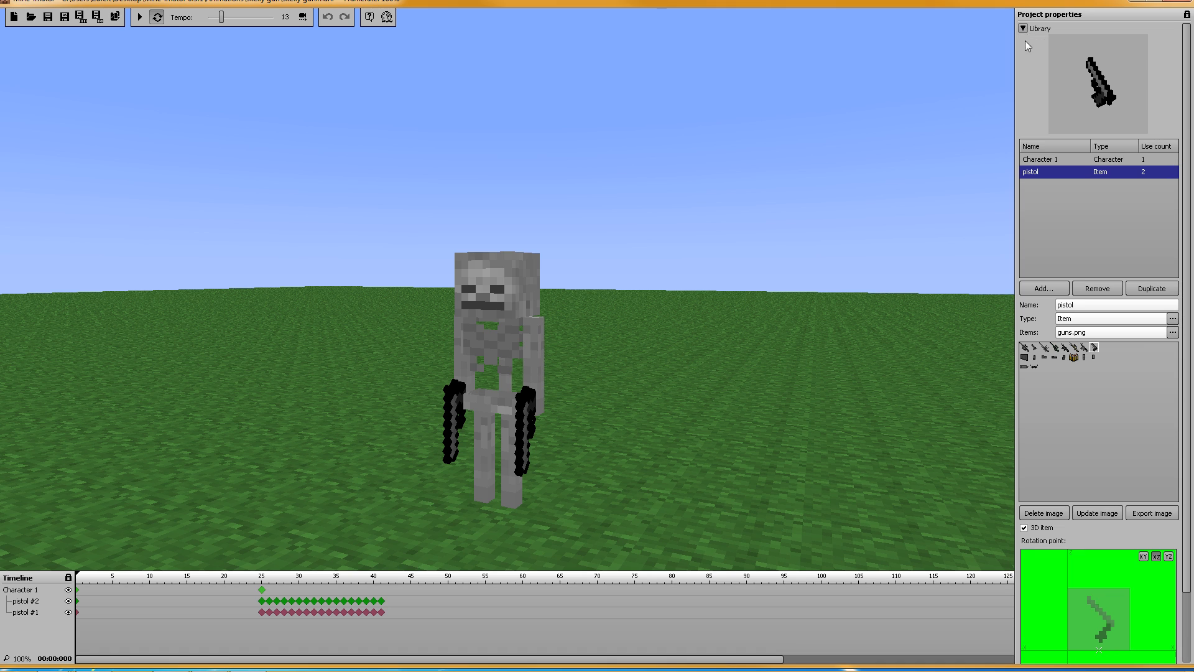
left_click(1042, 290)
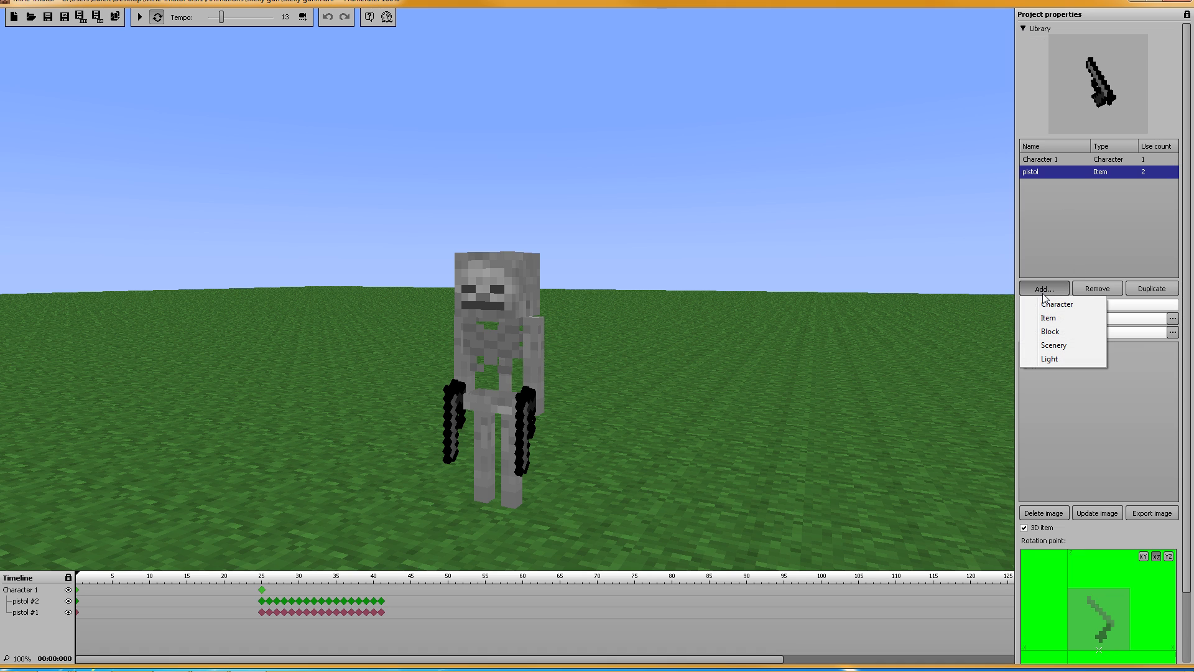
left_click(1047, 317)
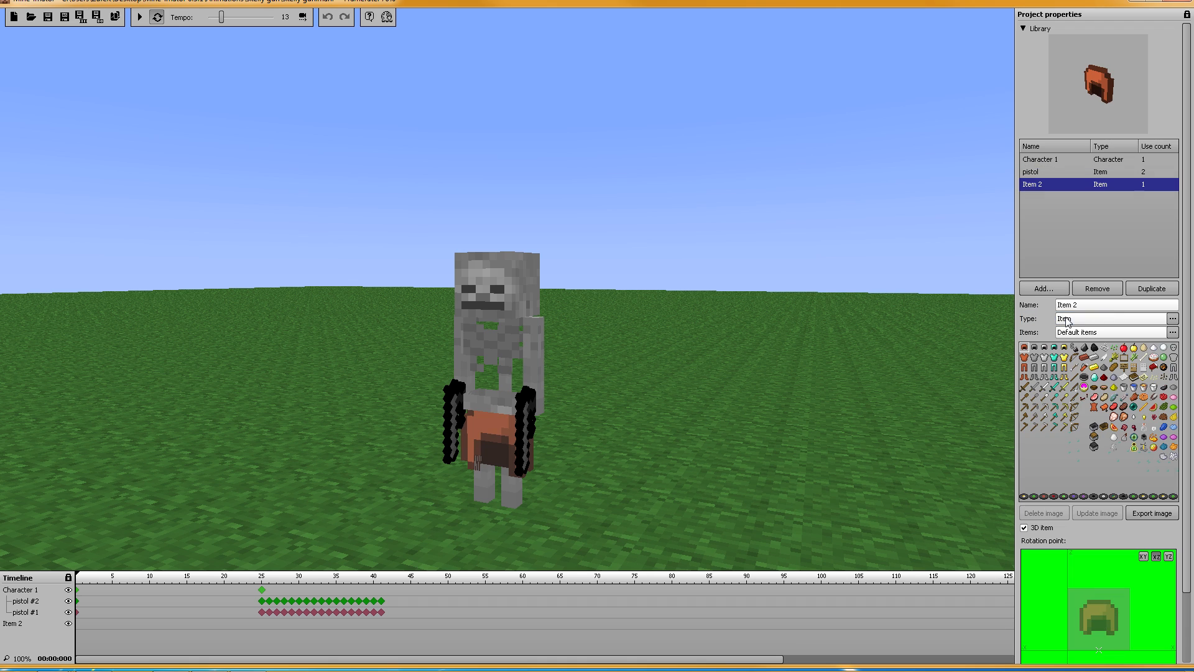
left_click(1077, 334)
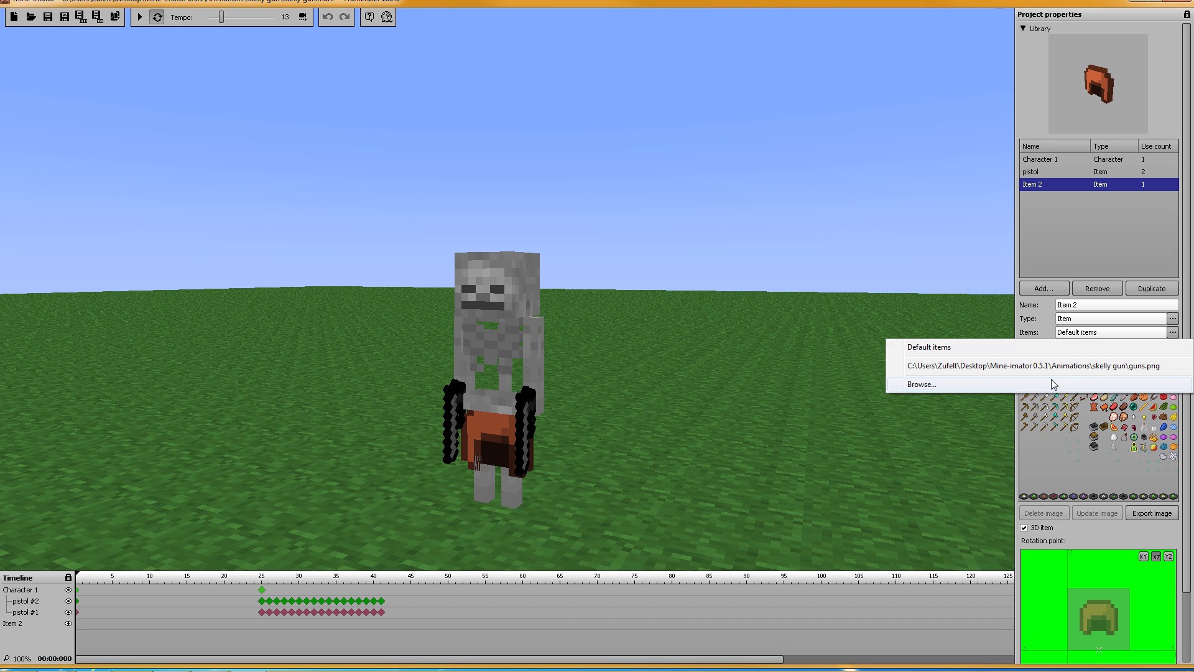
left_click(1051, 383)
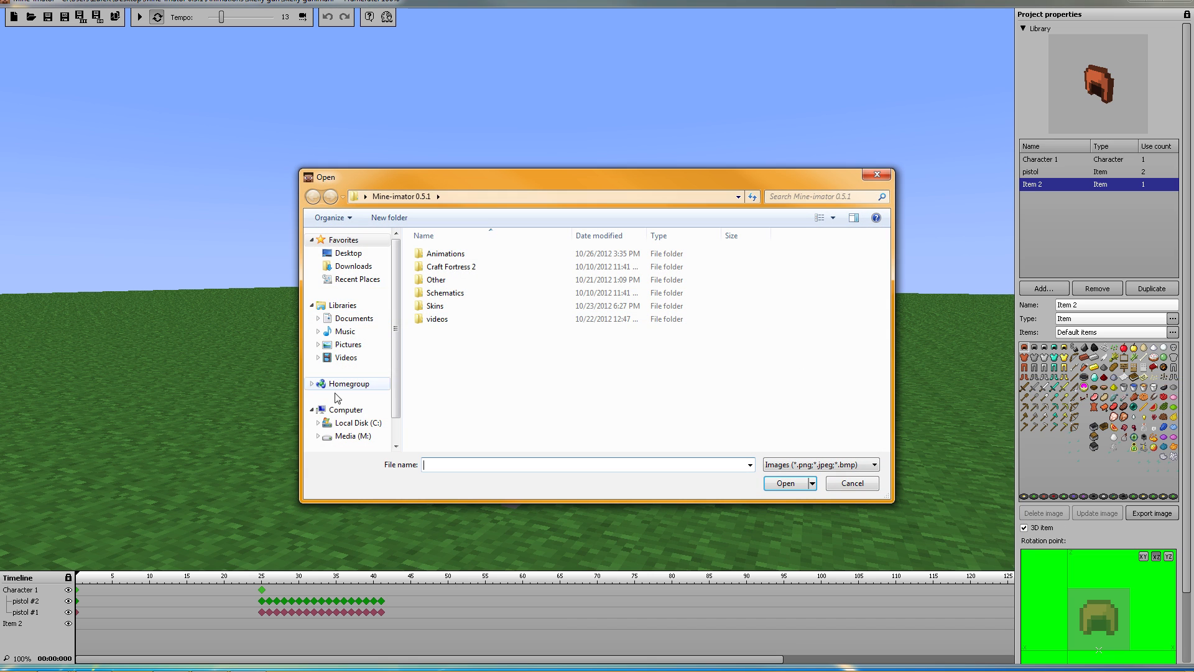
left_click(351, 436)
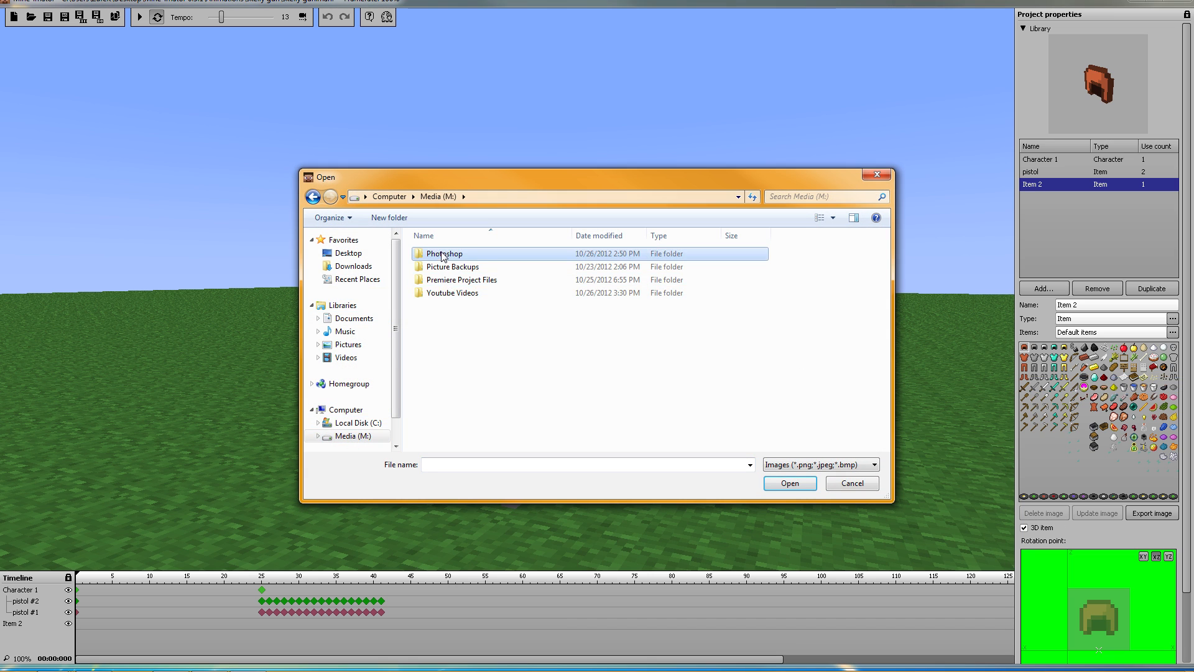
double_click(485, 254)
left_click(488, 262)
left_click(786, 485)
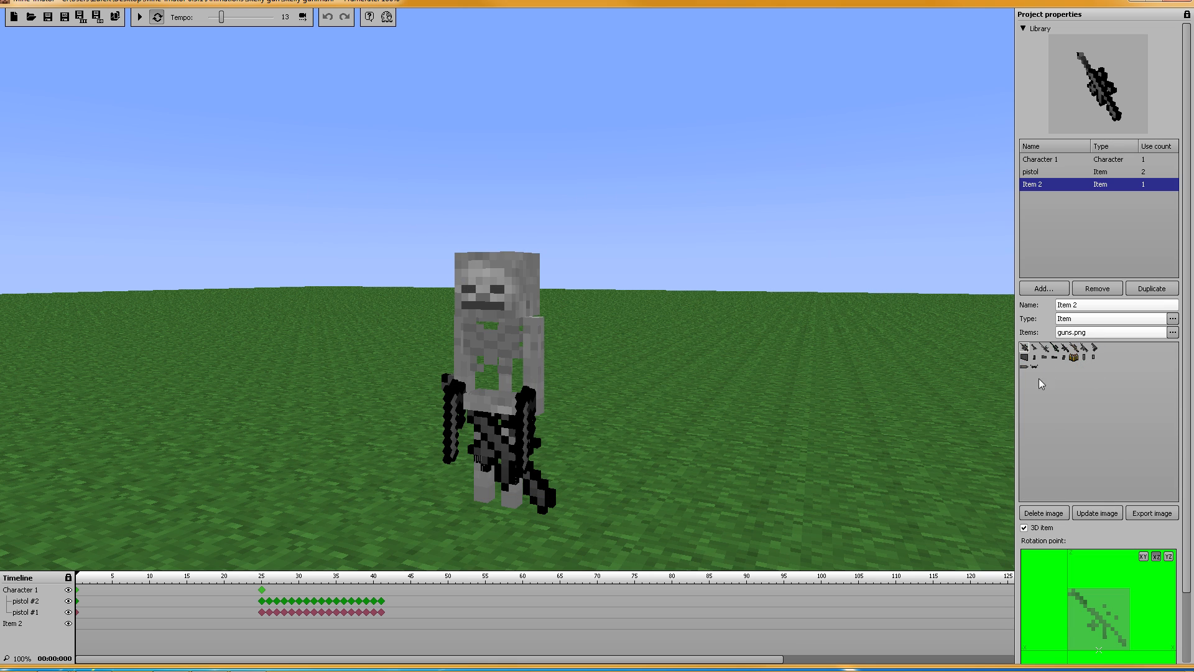
Step: Choose the bullet graphic from the guns sheet and name the item bullet
left_click(1024, 368)
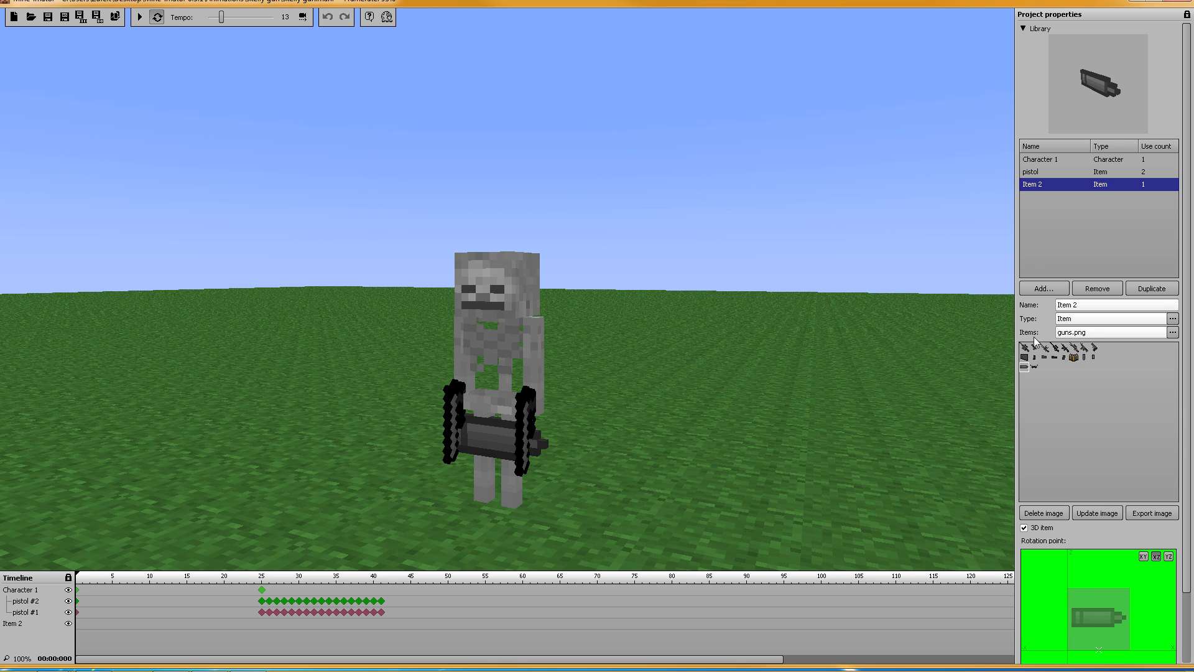
left_click(1085, 306)
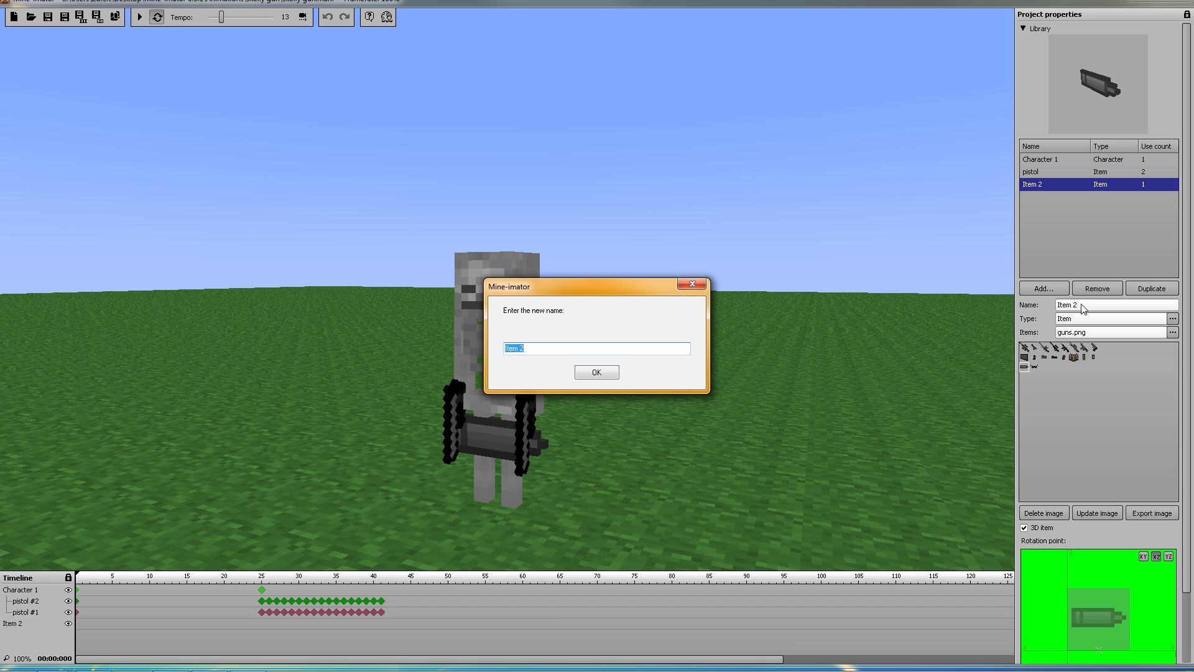
type("bullet")
key("Return")
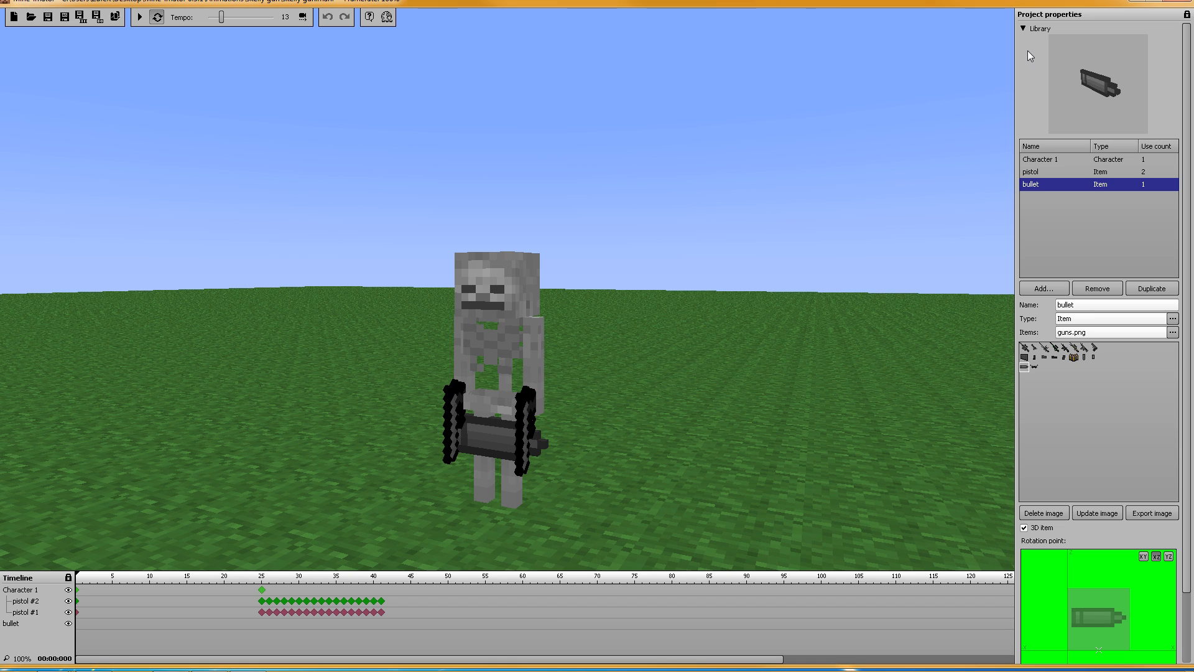
Step: Add a bullet keyframe at frame 25 and untick Visible on its frame-0 keyframe
left_click(76, 624)
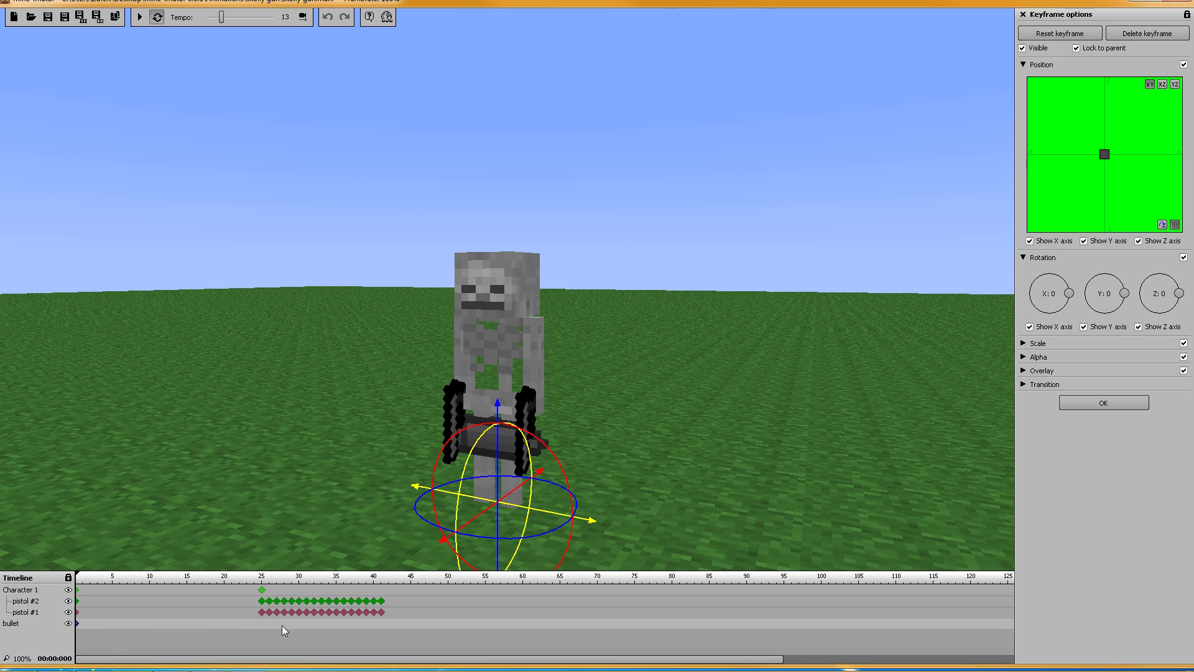
double_click(262, 624)
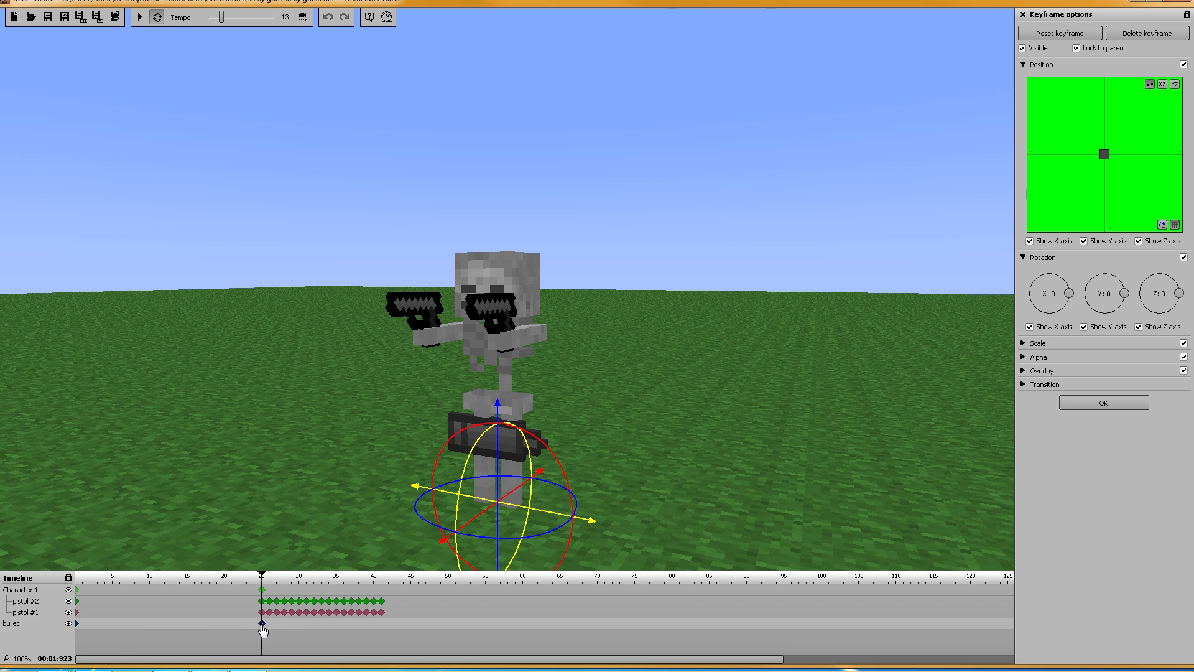
left_click(76, 628)
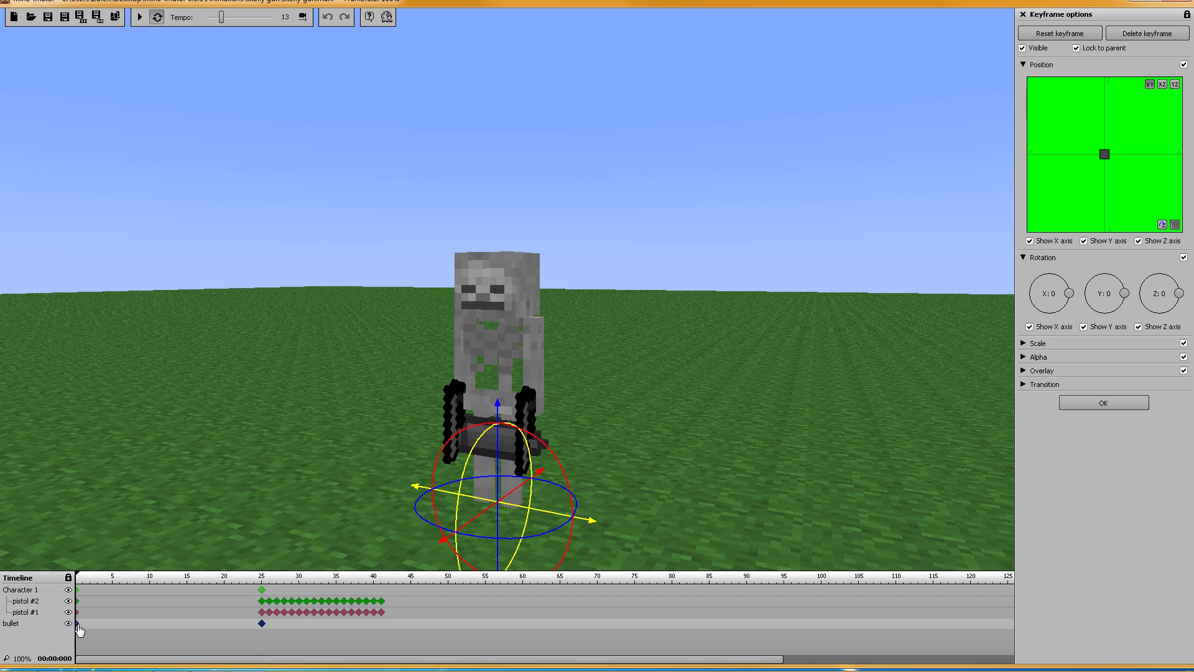
left_click(263, 624)
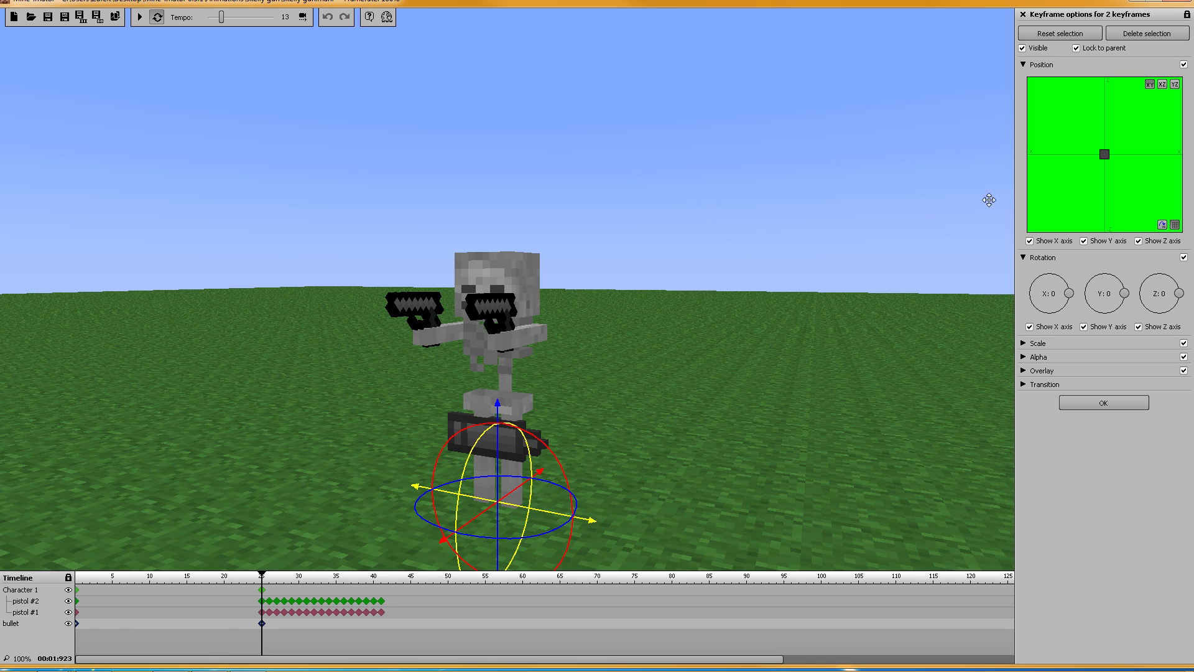
left_click(1022, 48)
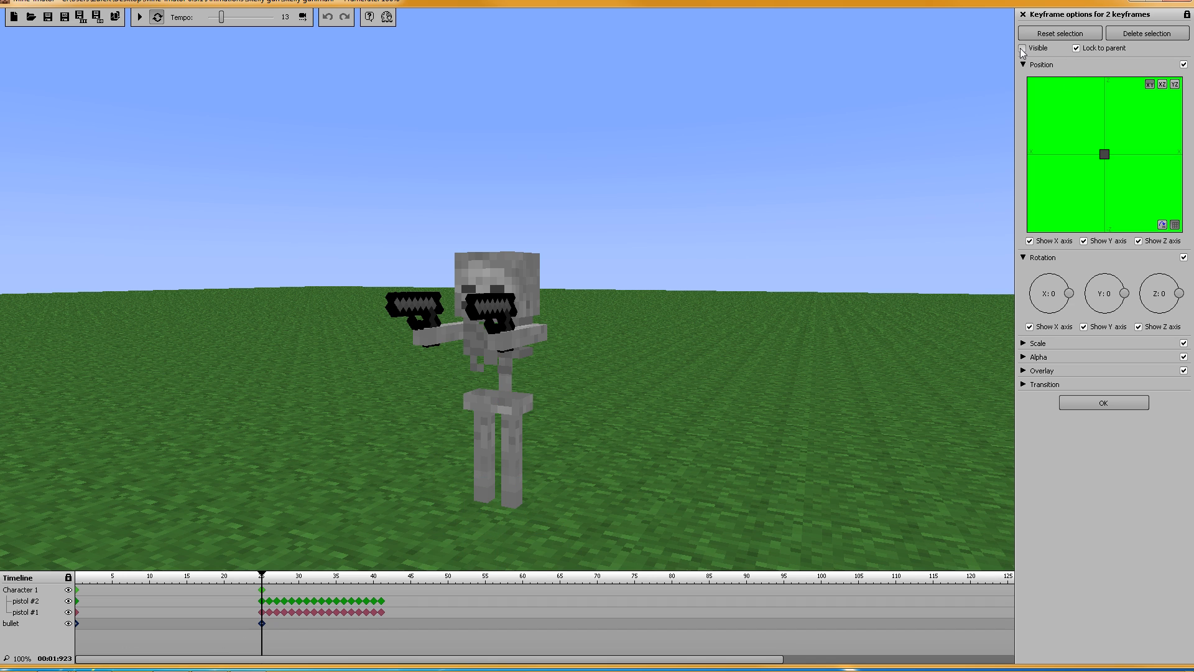
left_click(1022, 49)
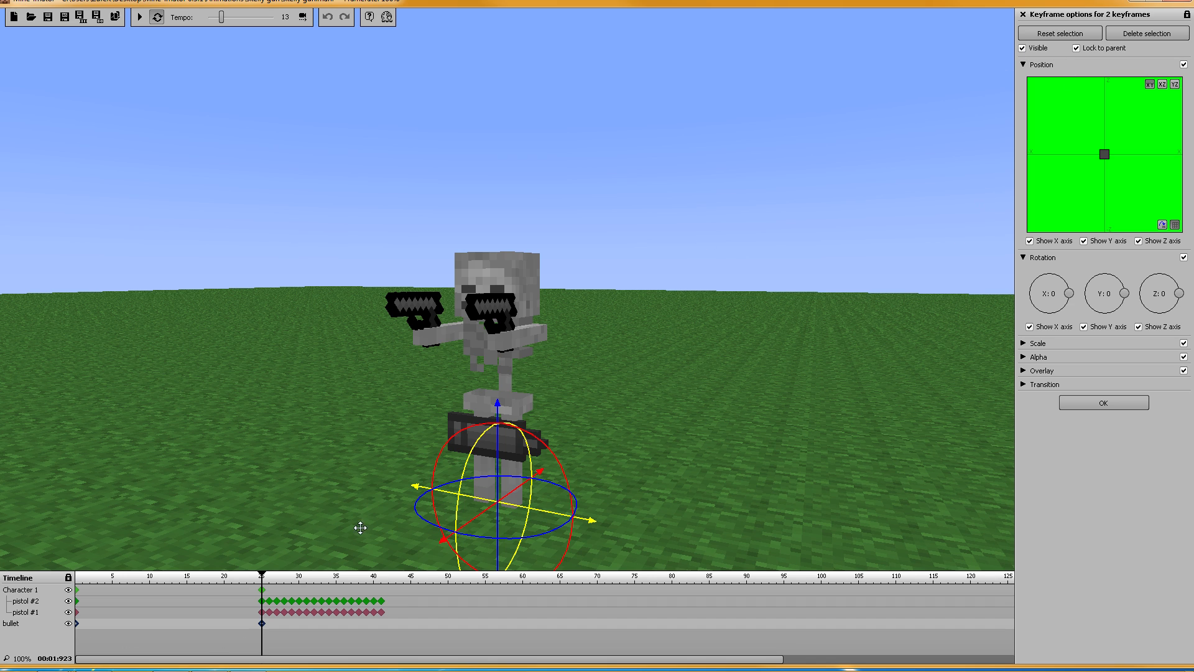
left_click(77, 630)
left_click(263, 614)
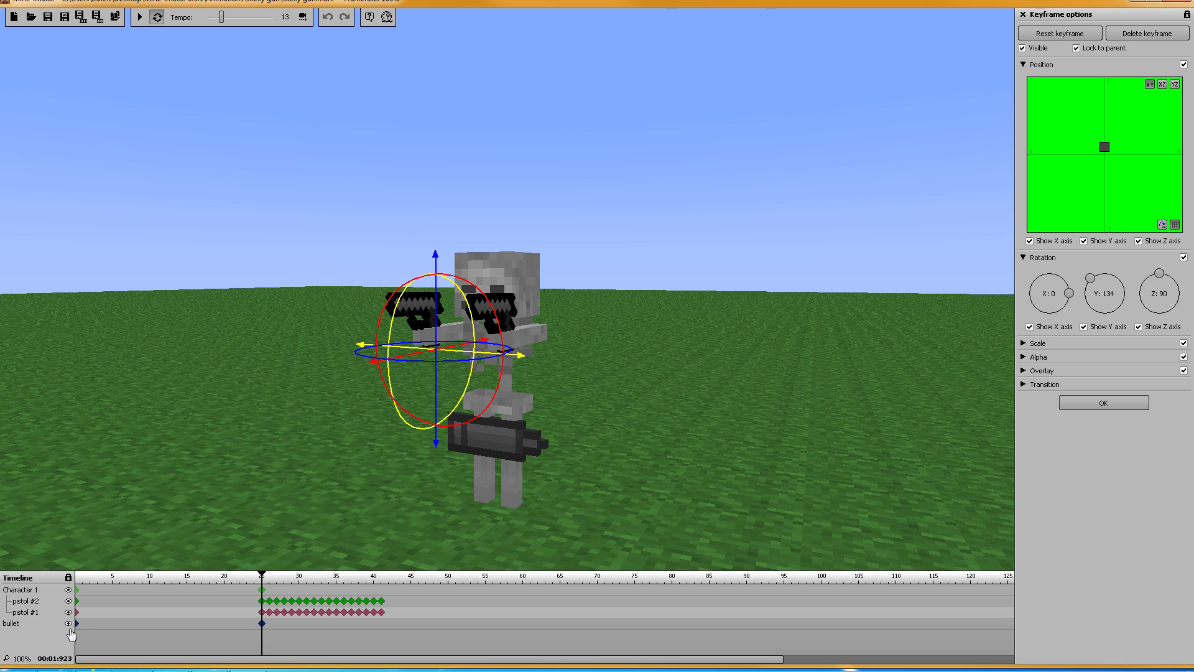
left_click(78, 627)
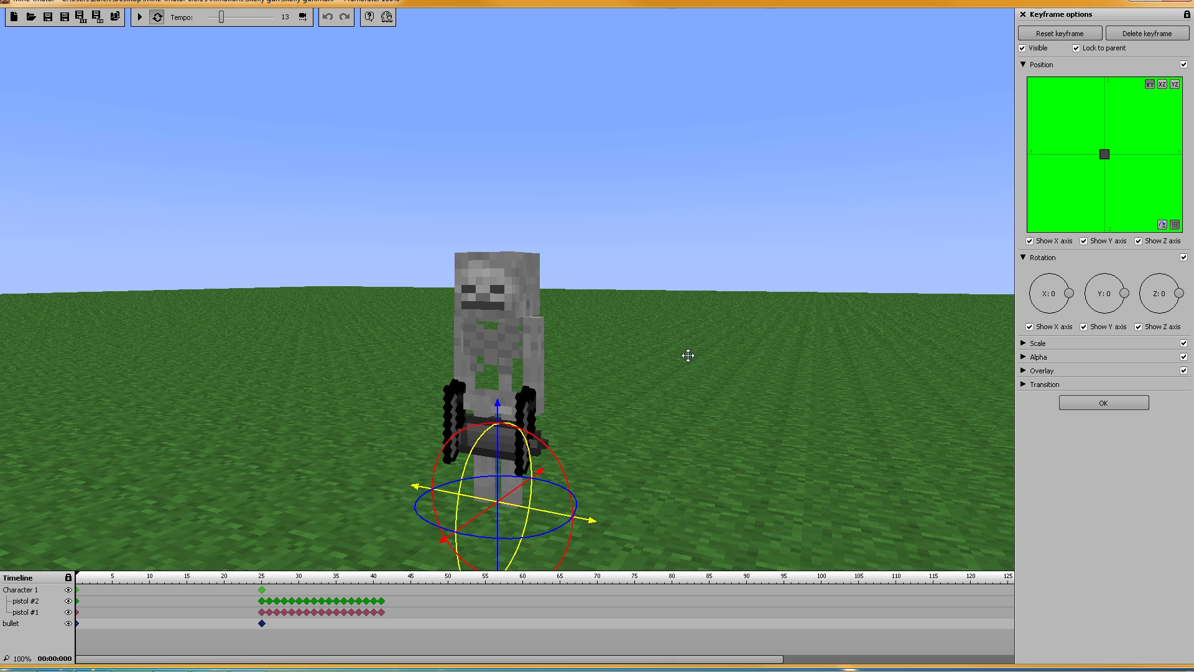
left_click(1021, 48)
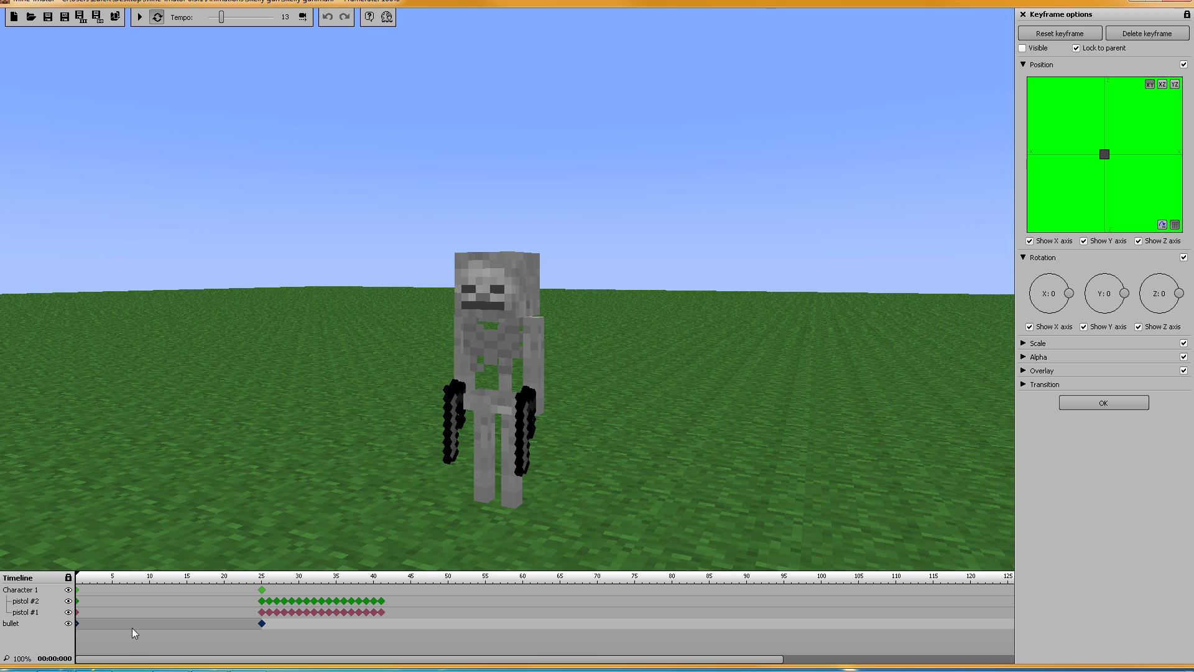
left_click(263, 624)
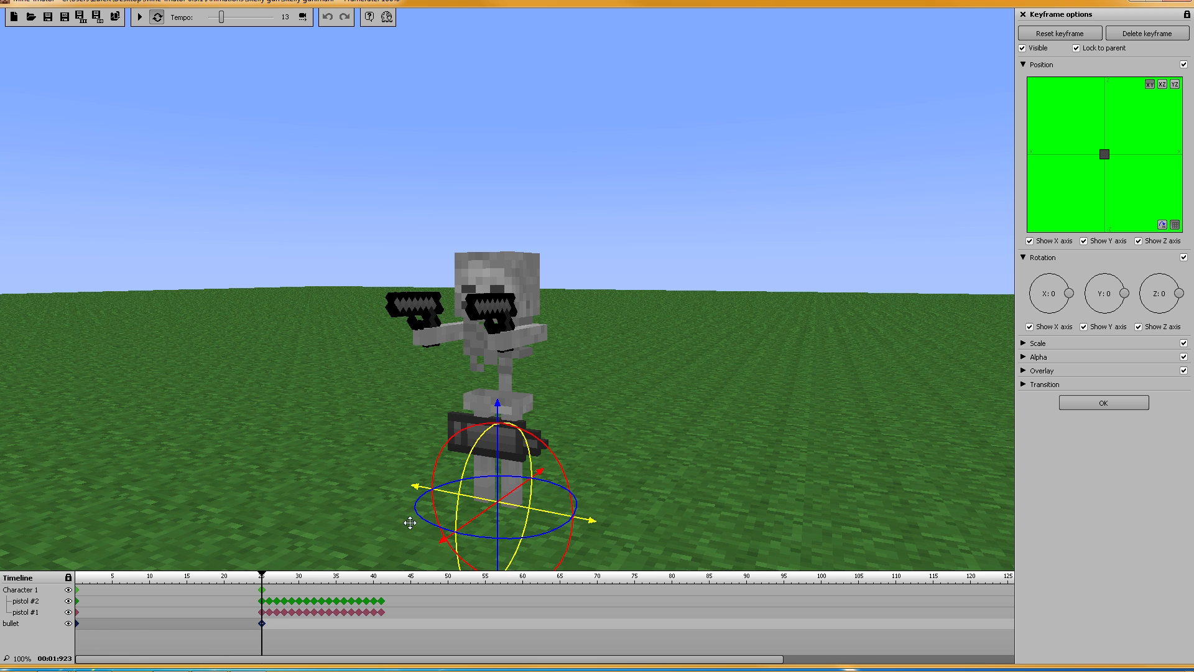
Step: Set the bullet's Z rotation to -90 and its scale to 0.21
middle_click_drag(665, 433, 525, 444)
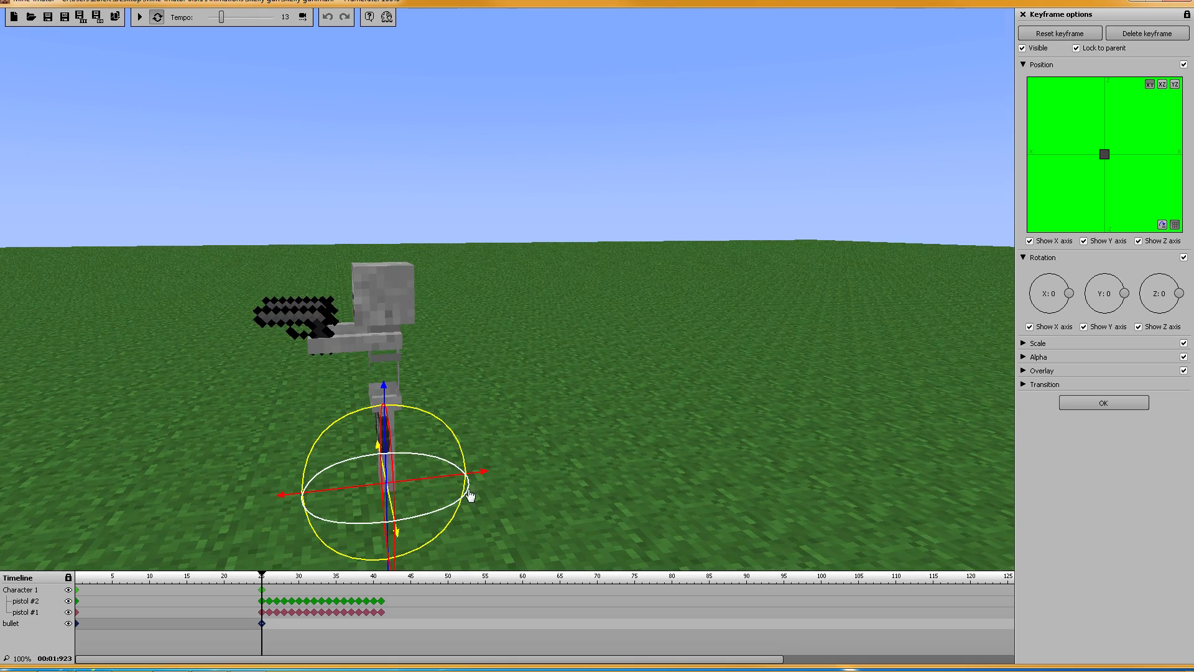
left_click_drag(468, 497, 367, 524)
right_click(1160, 294)
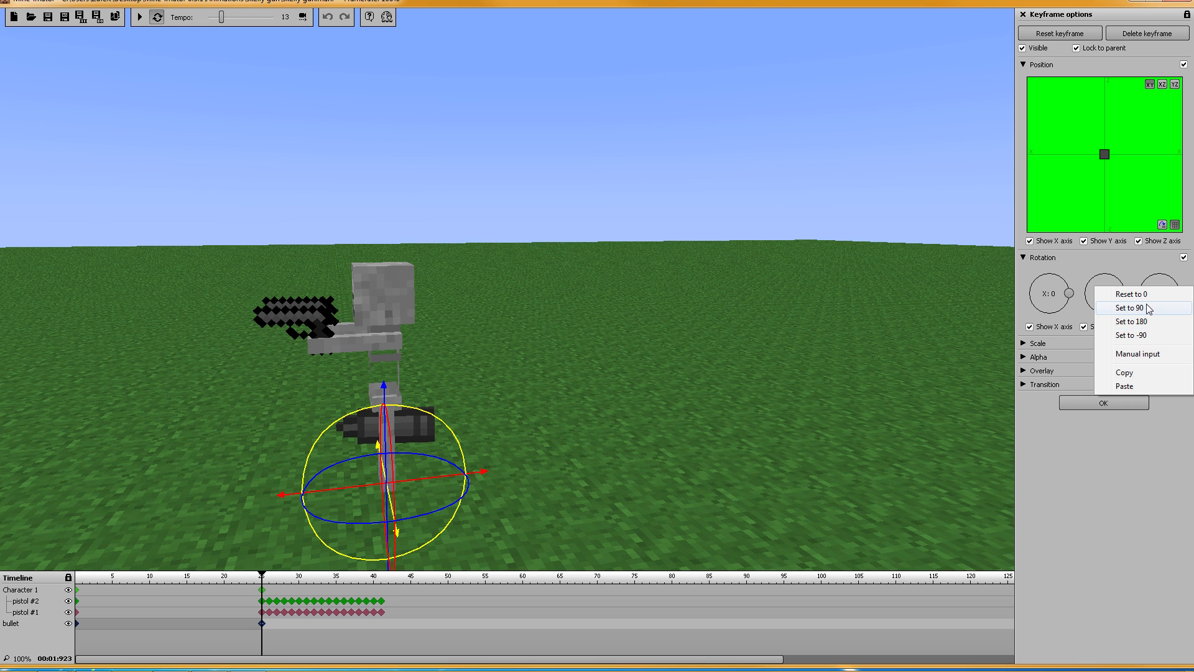
left_click(1149, 335)
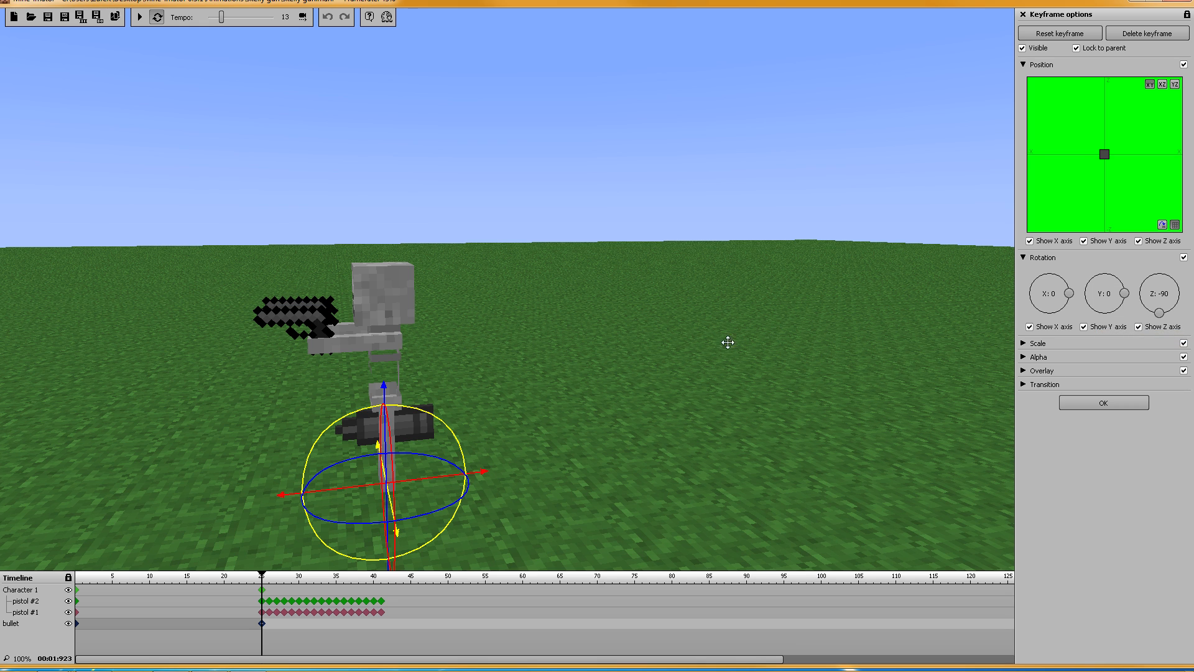
left_click_drag(290, 496, 144, 503)
left_click(1023, 343)
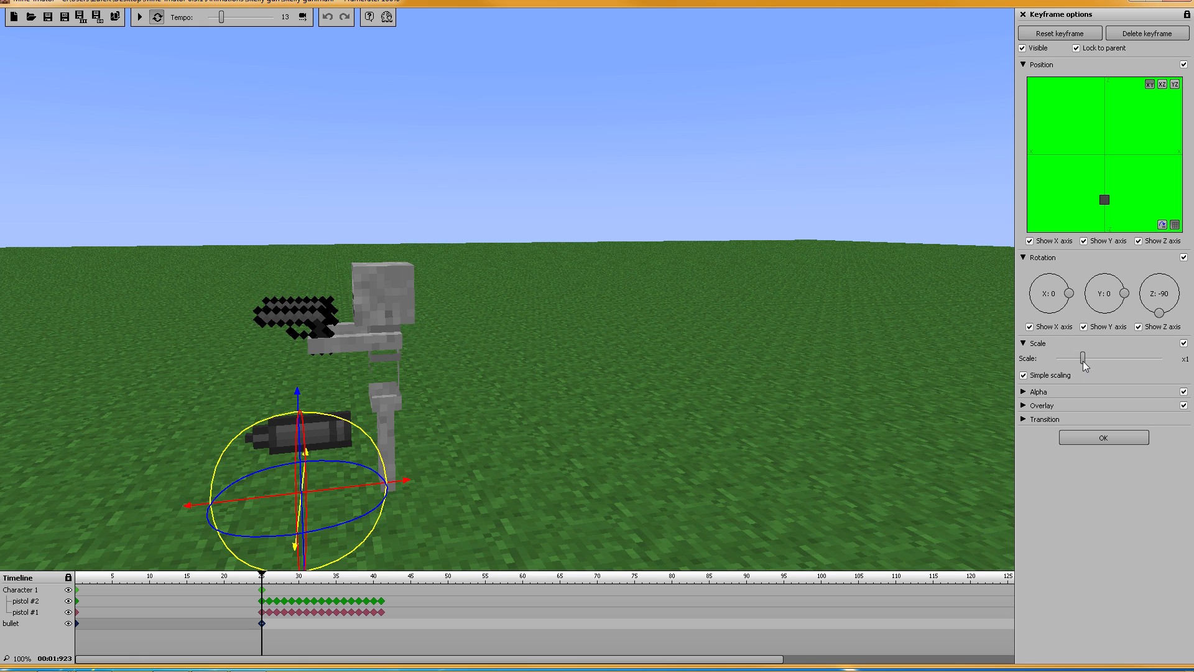
left_click_drag(1082, 360, 1062, 360)
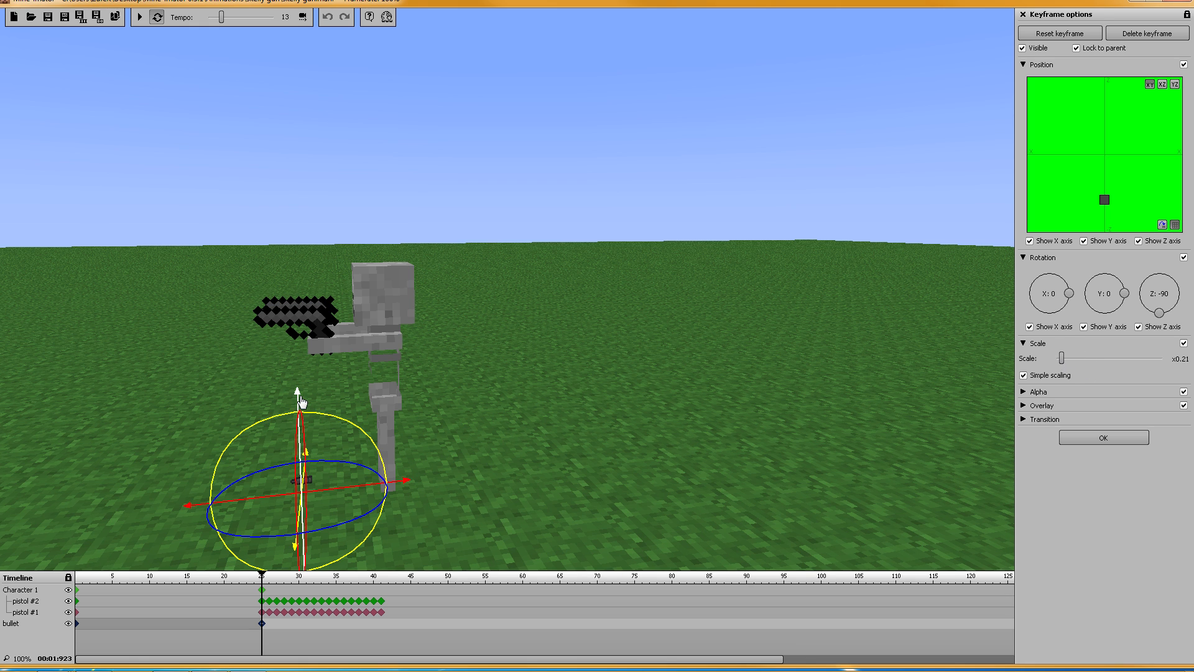
Step: Move the bullet up and across into the skeleton's pistol barrel
left_click_drag(300, 393, 294, 101)
right_click_drag(480, 209, 479, 308)
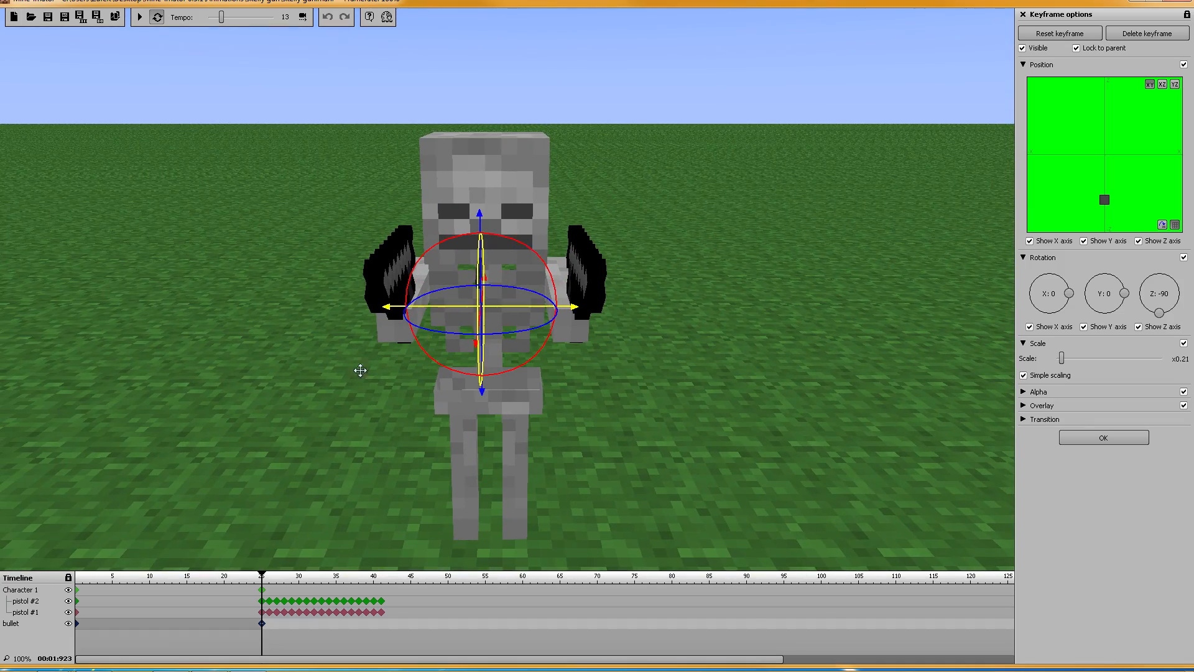
left_click_drag(390, 315, 223, 315)
mouse_move(372, 347)
left_mouse_down()
mouse_move(278, 467)
mouse_move(320, 404)
left_mouse_up()
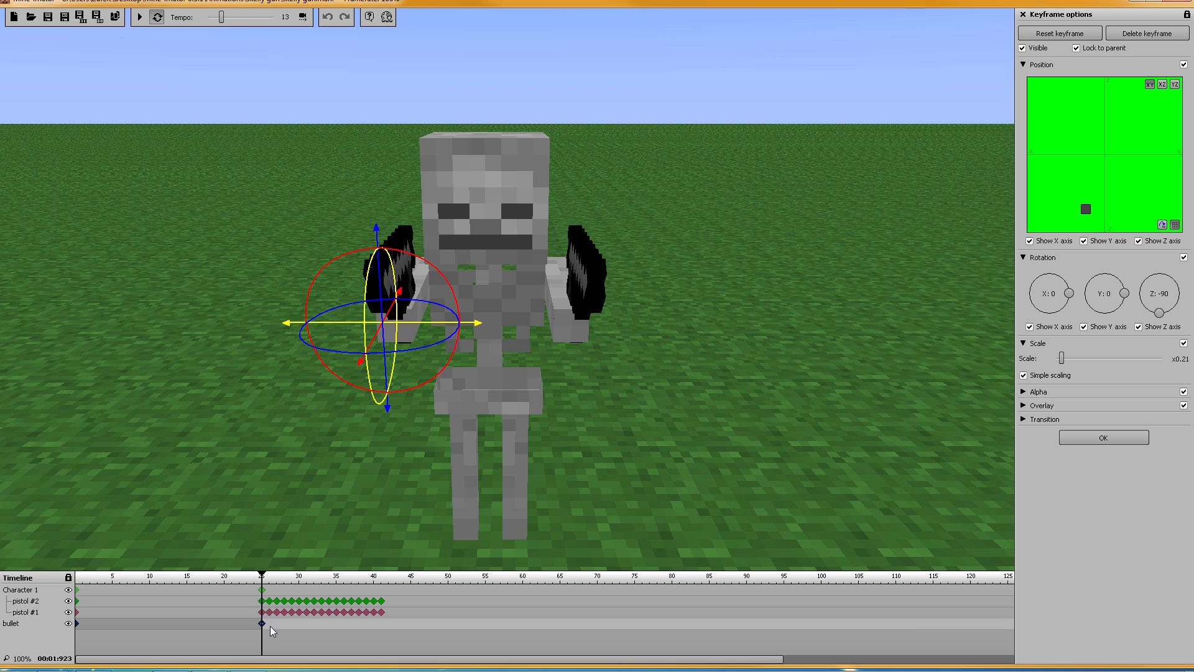
Step: At frame 26, move the bullet far out ahead of the skeleton's pistols
left_click(270, 626)
left_click_drag(359, 363, 321, 437)
left_click_drag(616, 405, 454, 380)
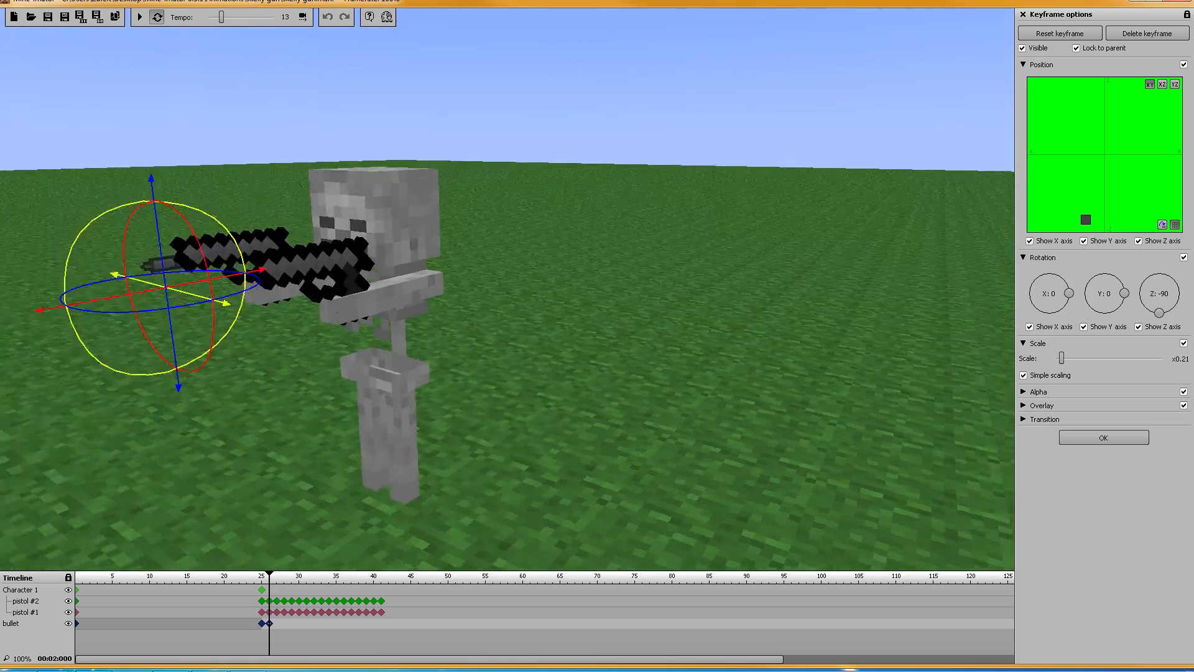
right_click_drag(615, 231, 614, 231)
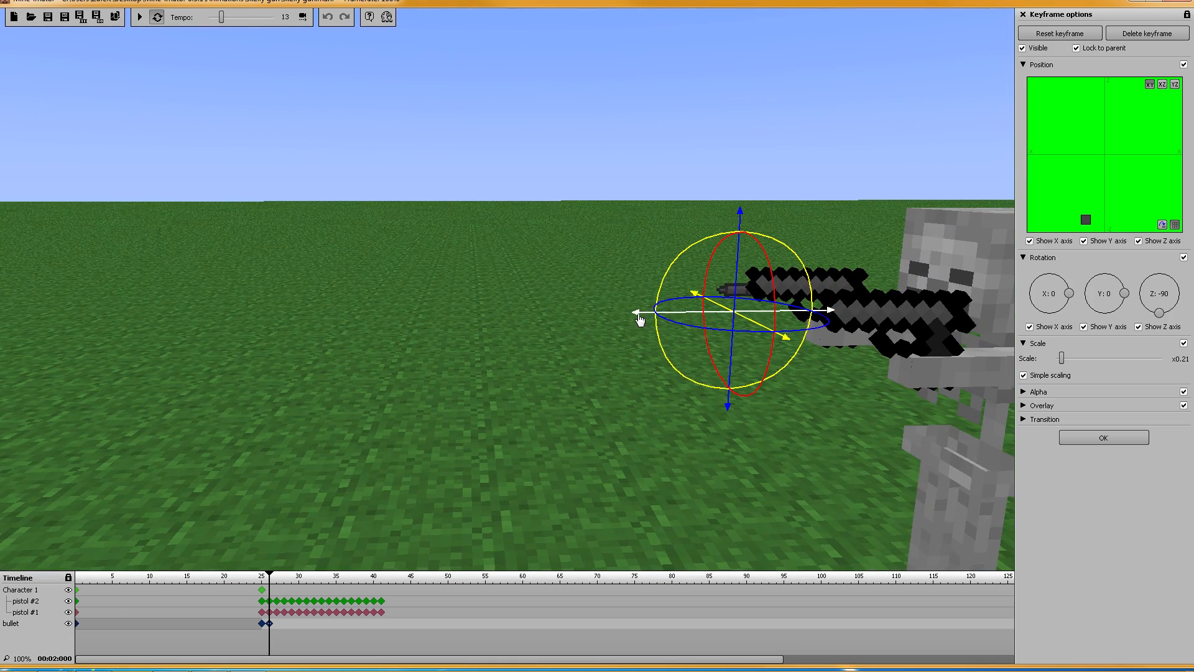
left_click_drag(640, 319, 3, 363)
right_click_drag(355, 323, 354, 323)
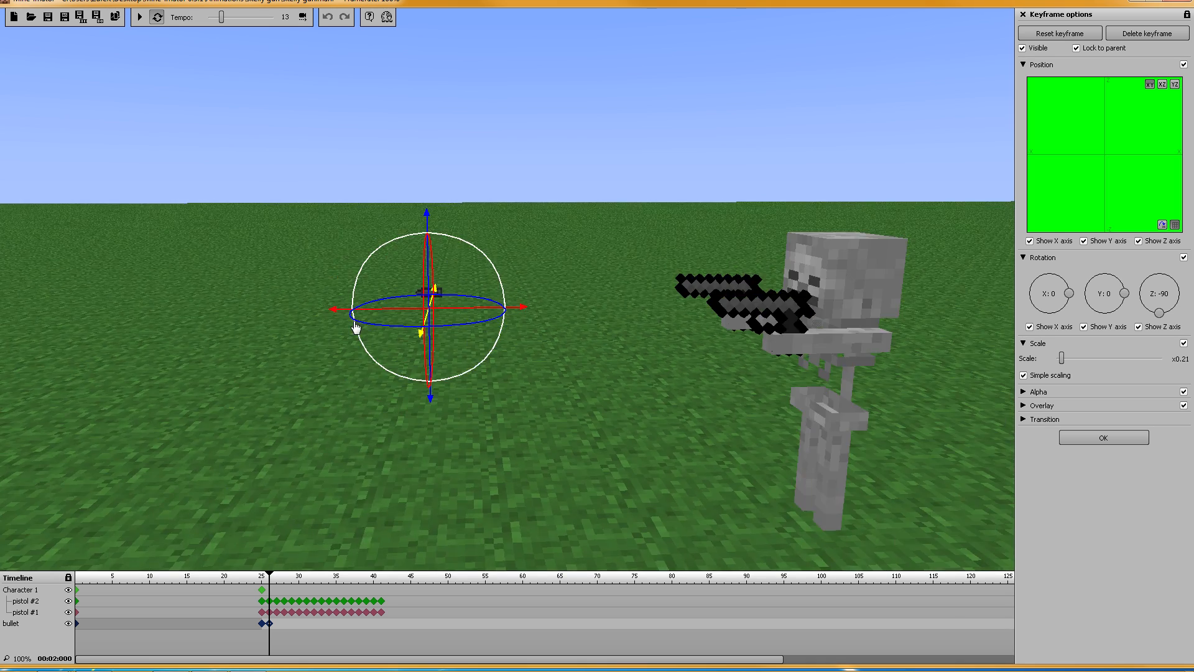
scroll(354, 326, "down", 3)
left_click_drag(392, 301, 3, 276)
left_click_drag(170, 307, 58, 312)
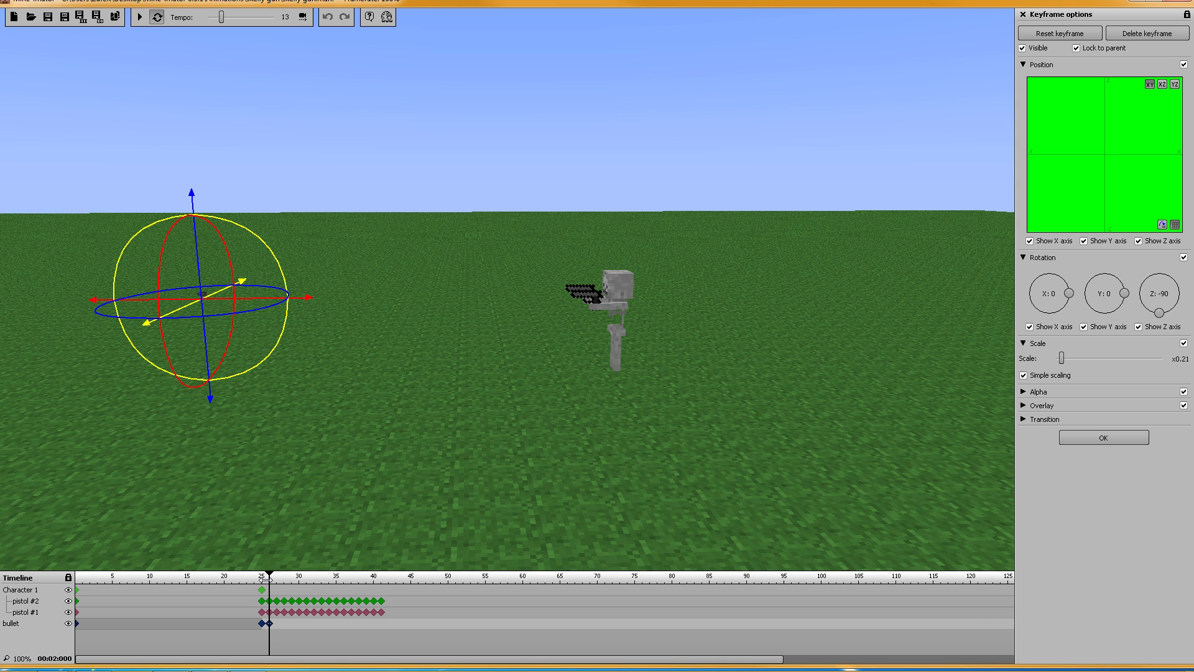
Step: Preview the shot, return to the bullet's frame-25 keyframe and save the project
left_click_drag(266, 579, 231, 580)
left_click(140, 17)
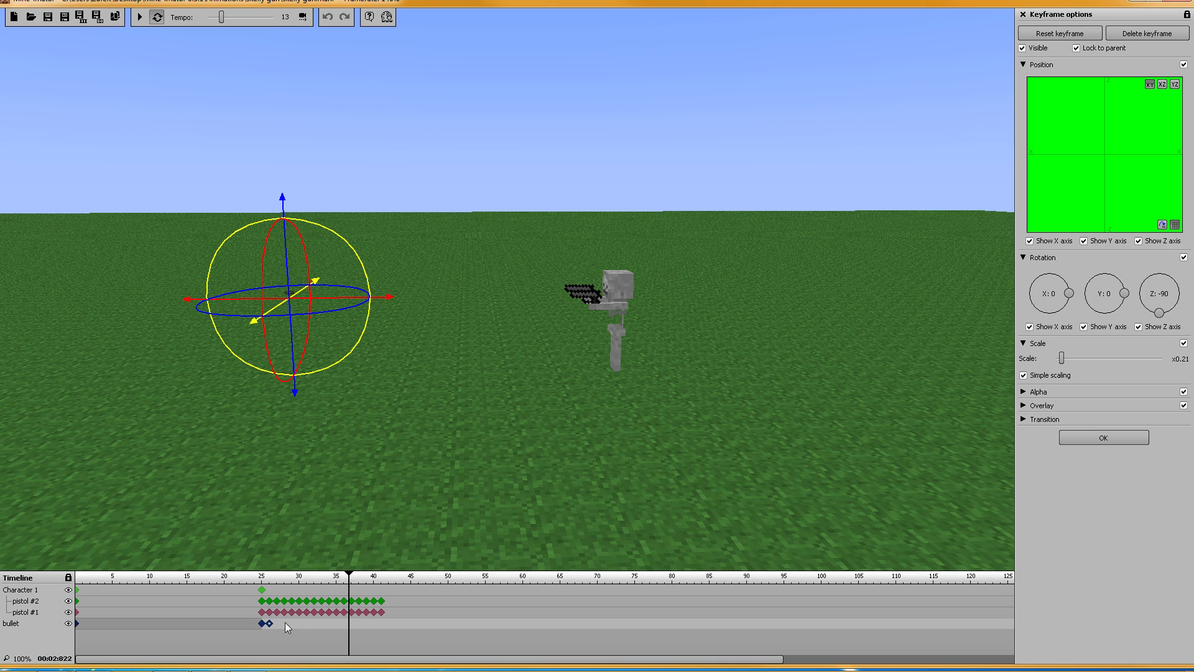
left_click(262, 624)
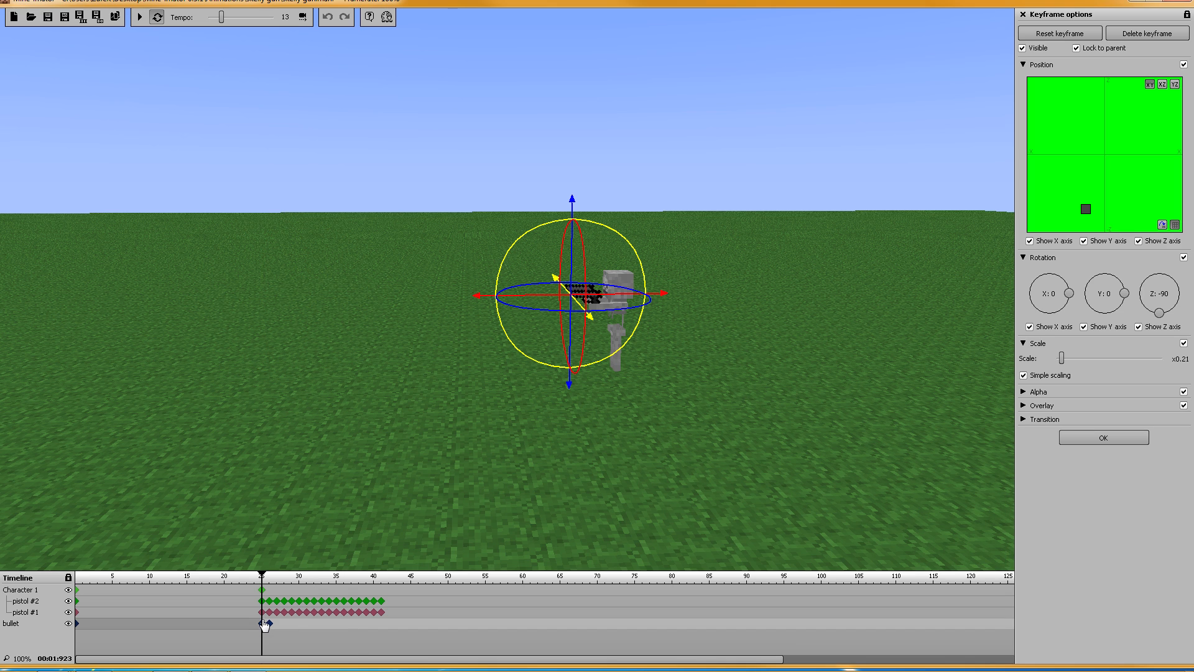
left_click(49, 19)
left_click(1022, 65)
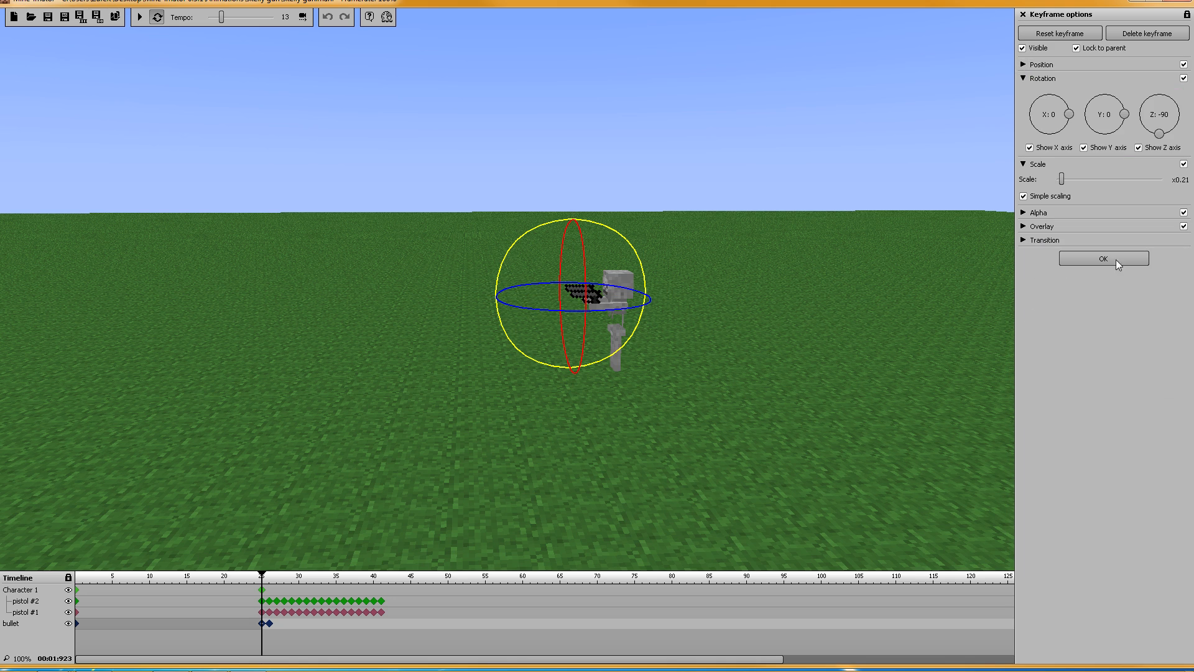
Step: Duplicate the bullet three times, giving four bullet instances
left_click(1110, 260)
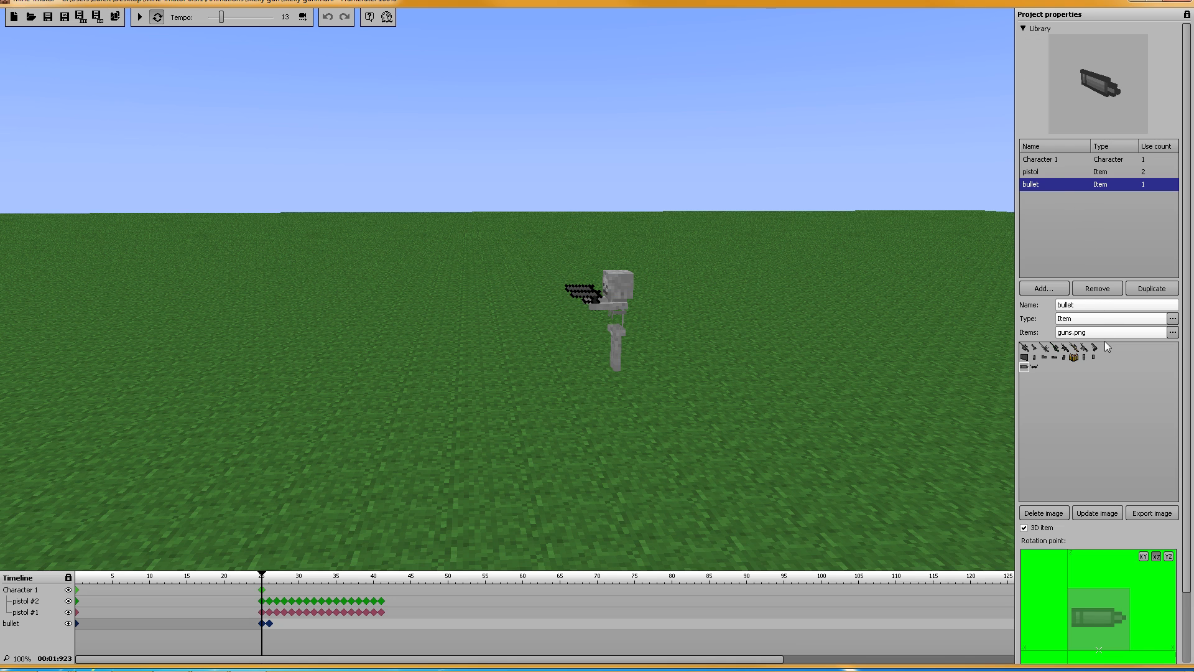
left_click(1023, 30)
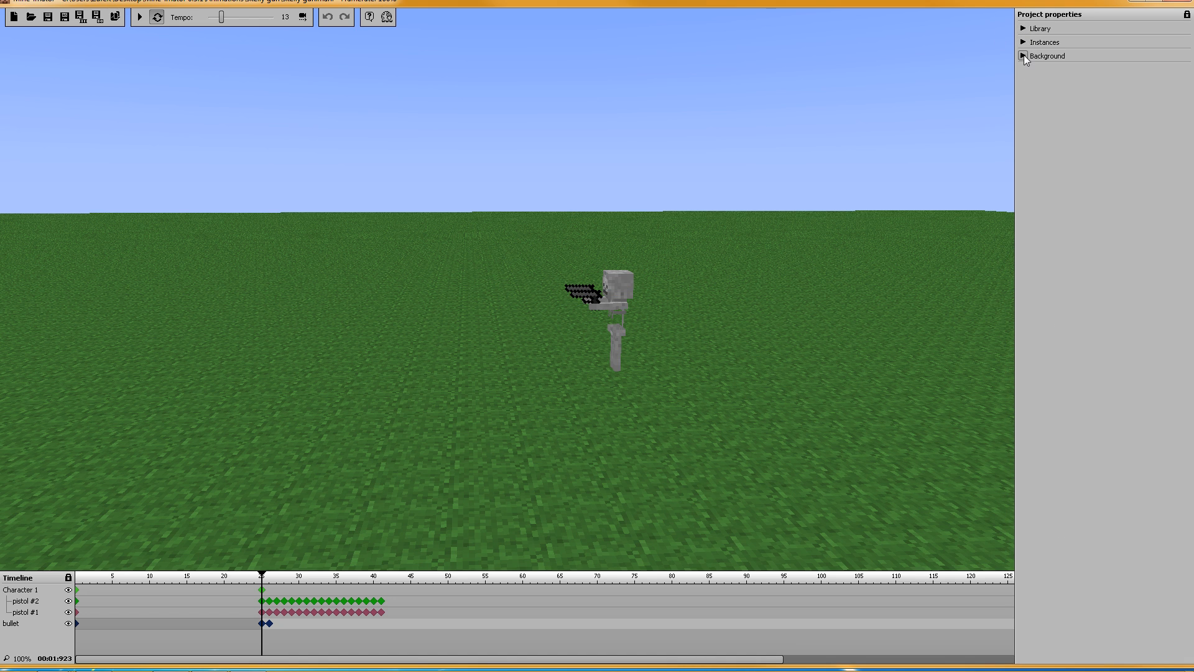
left_click(1023, 42)
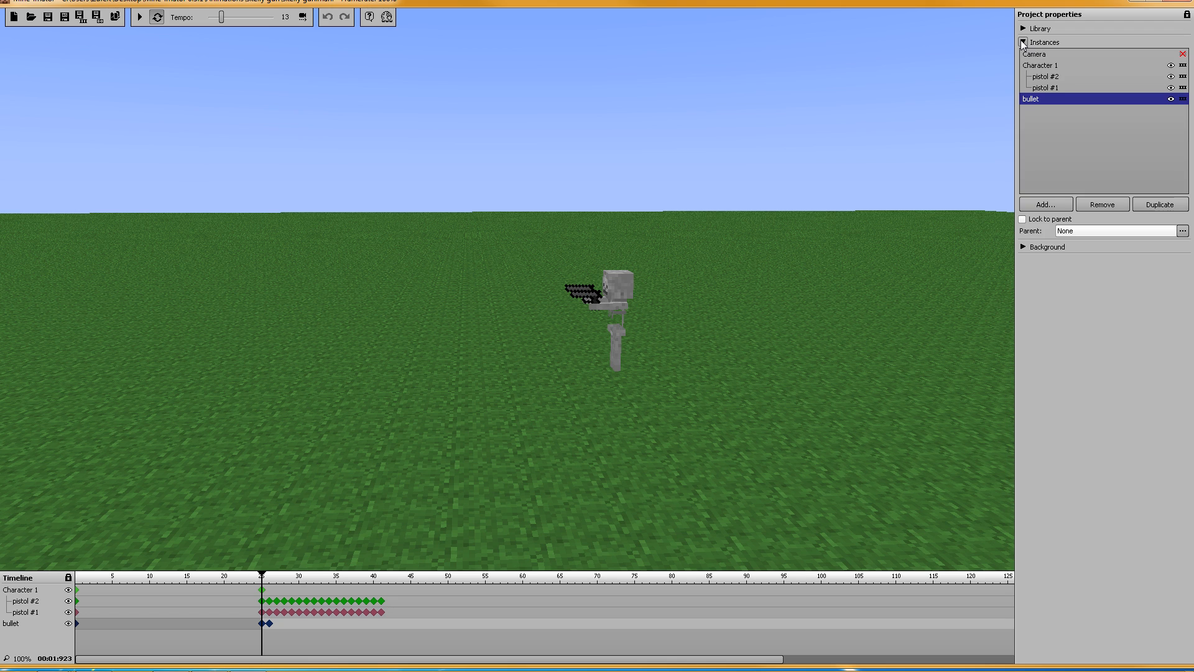
left_click(1151, 204)
left_click(1151, 204)
left_click(1150, 204)
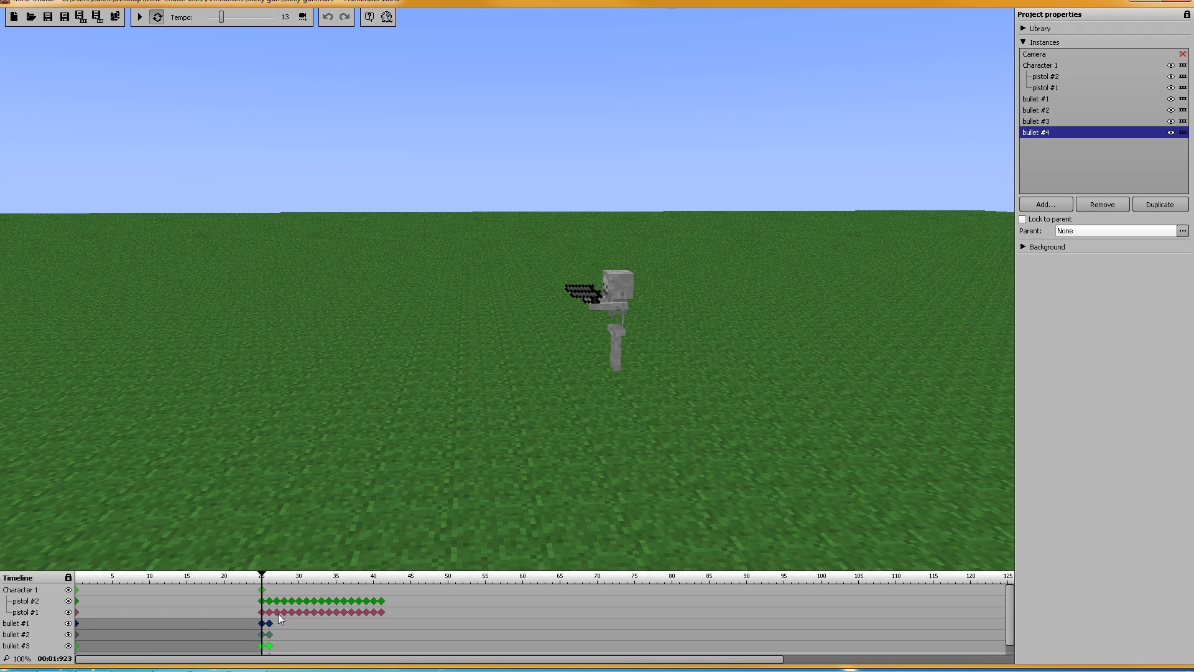
Step: Hide Character 1, pistol #2 and pistol #1 from the timeline, leaving only the bullet tracks
mouse_move(1013, 592)
left_mouse_down()
mouse_move(1006, 617)
mouse_move(1003, 595)
left_mouse_up()
left_click(1183, 66)
left_click(1183, 76)
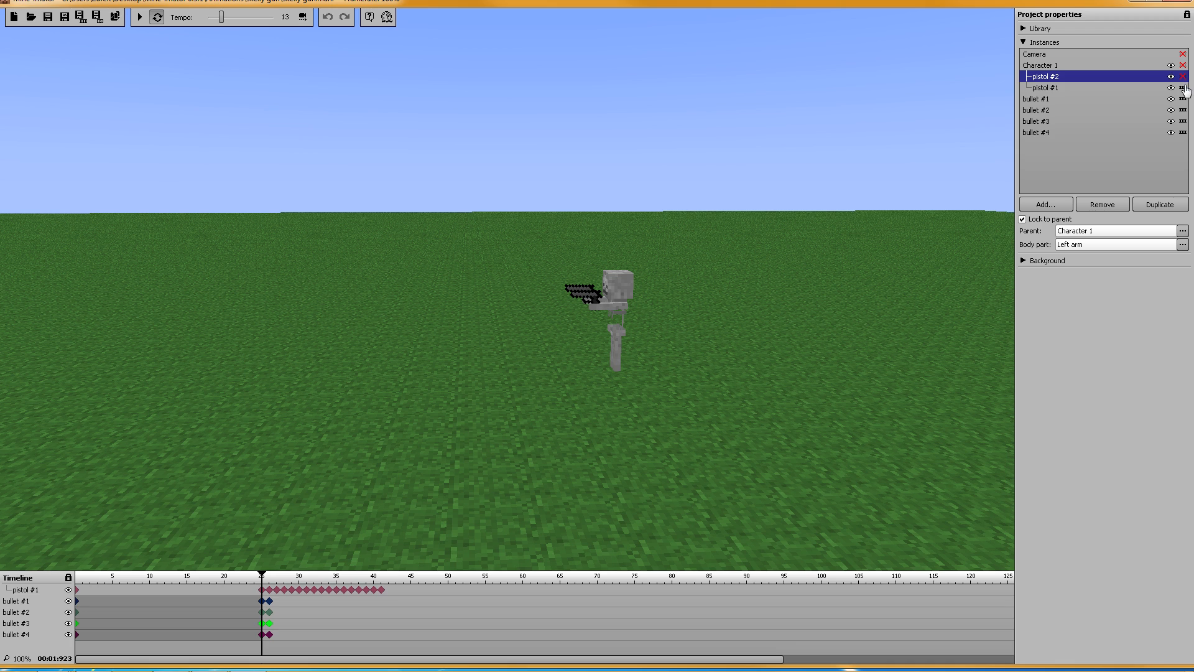
left_click(1182, 88)
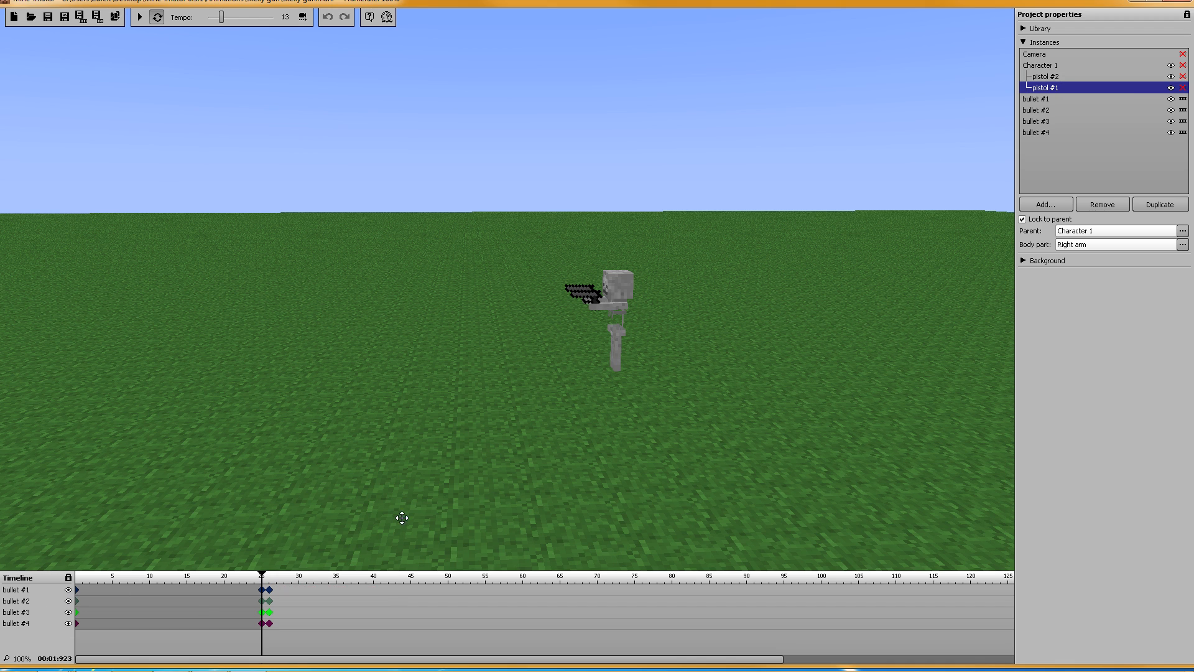
Step: Preview the animation from frame 0, then return the timeline to around frame 19
left_click_drag(264, 579, 3, 578)
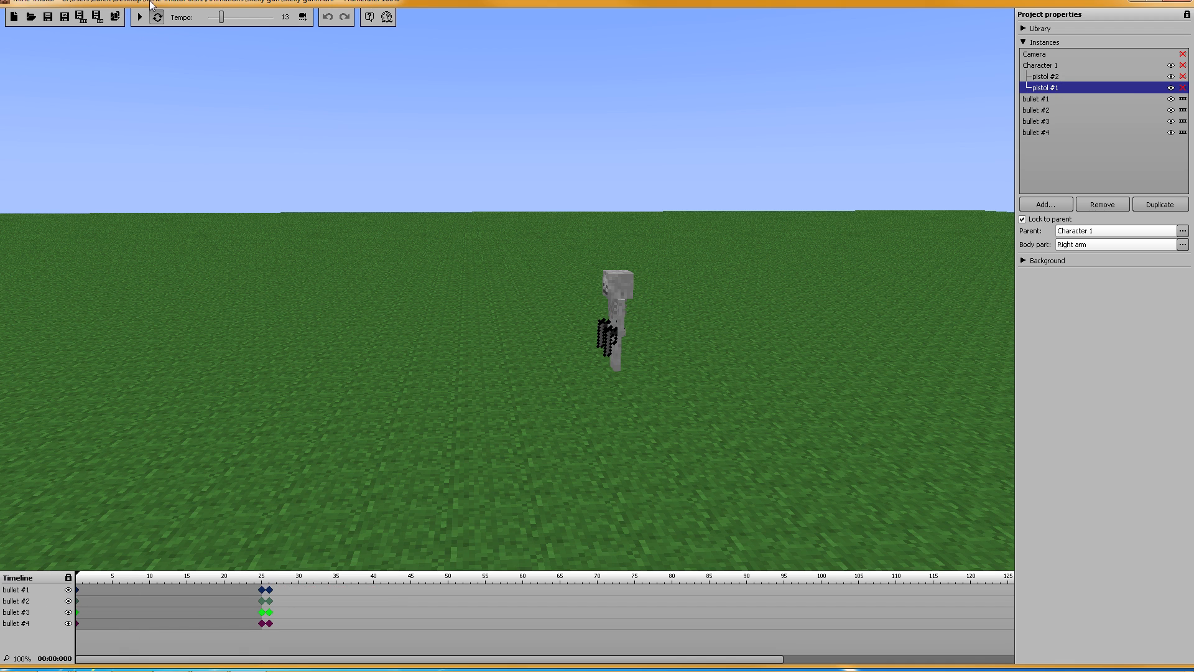
left_click(140, 17)
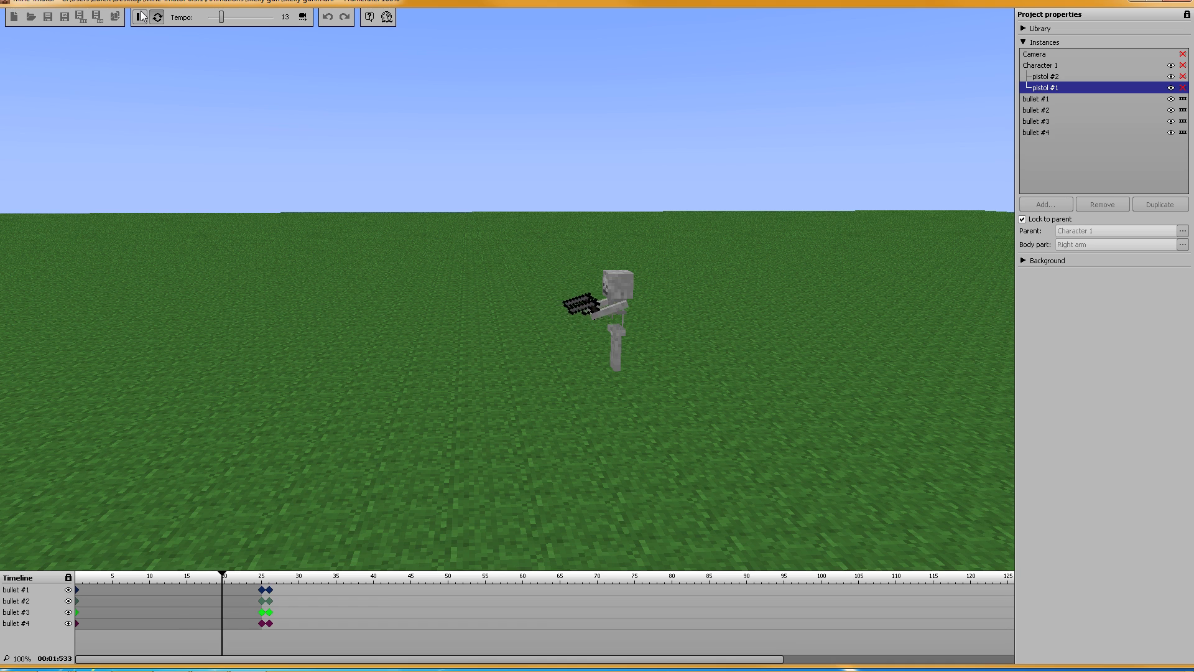
left_click(140, 17)
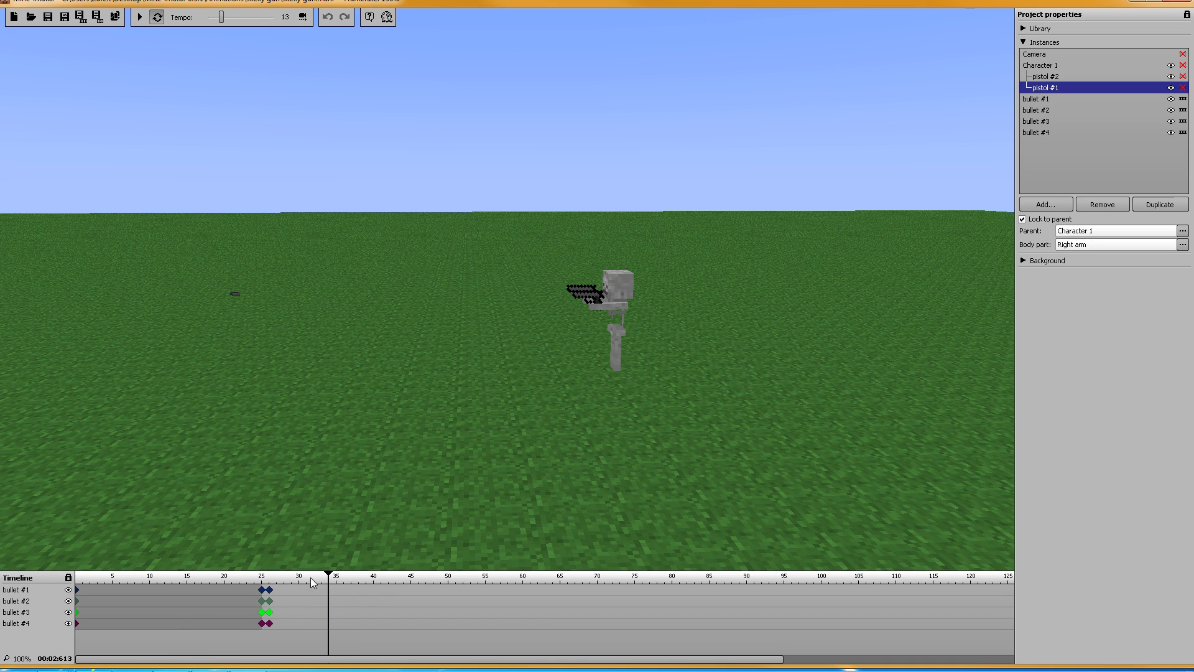
left_click_drag(326, 578, 216, 578)
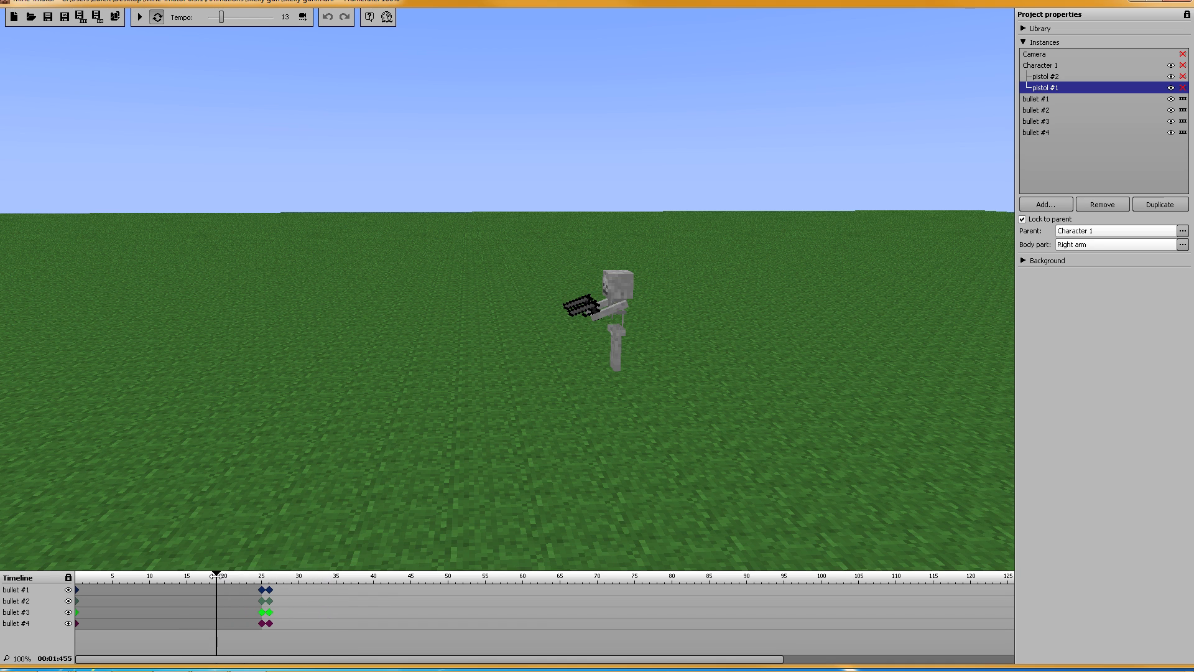
Step: Delay bullet #4's and bullet #2's keyframe pairs by one frame each
left_click(263, 624)
left_click(269, 624, "shift")
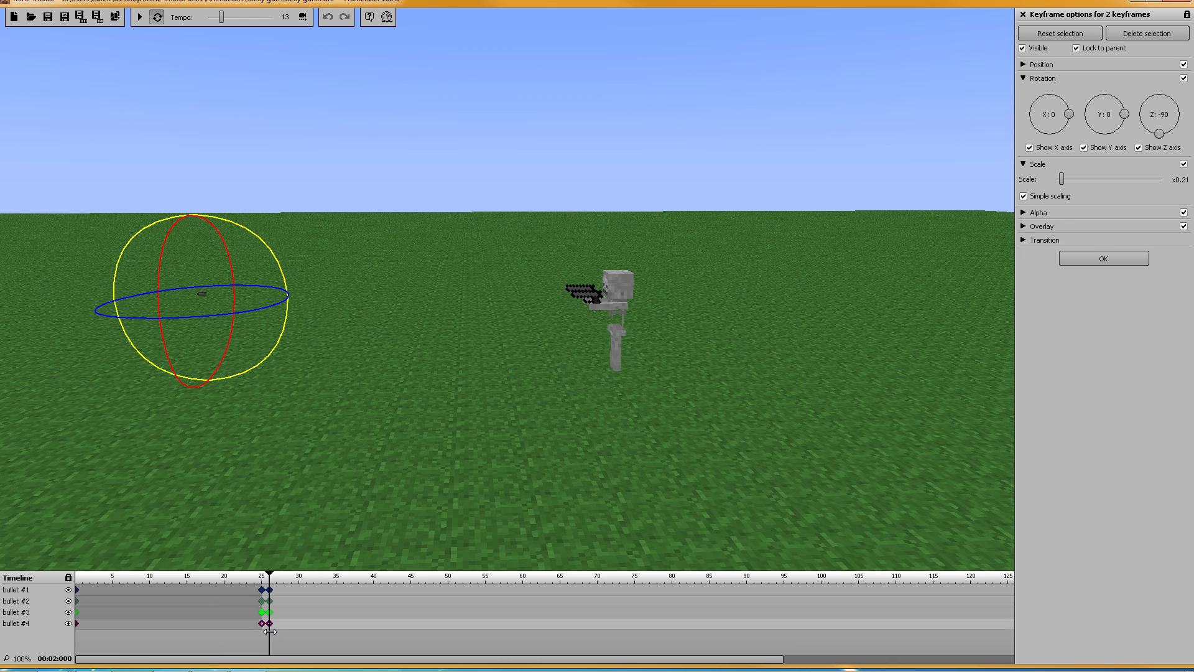
left_click(262, 624)
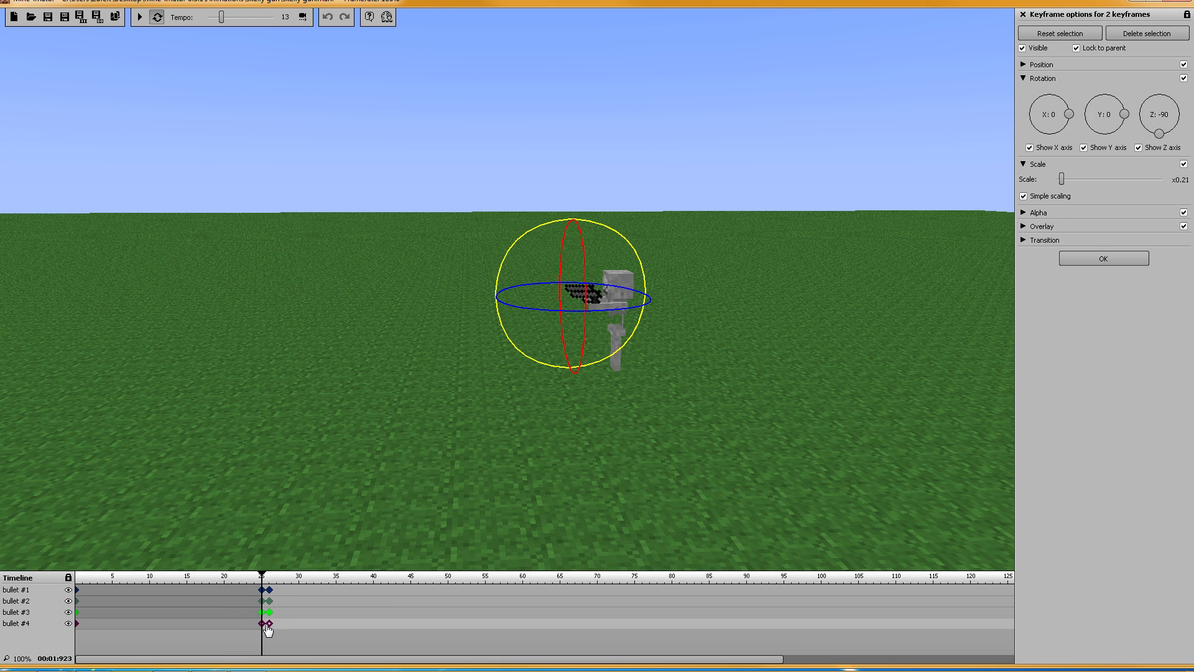
left_click_drag(266, 626, 269, 625)
left_click(263, 613)
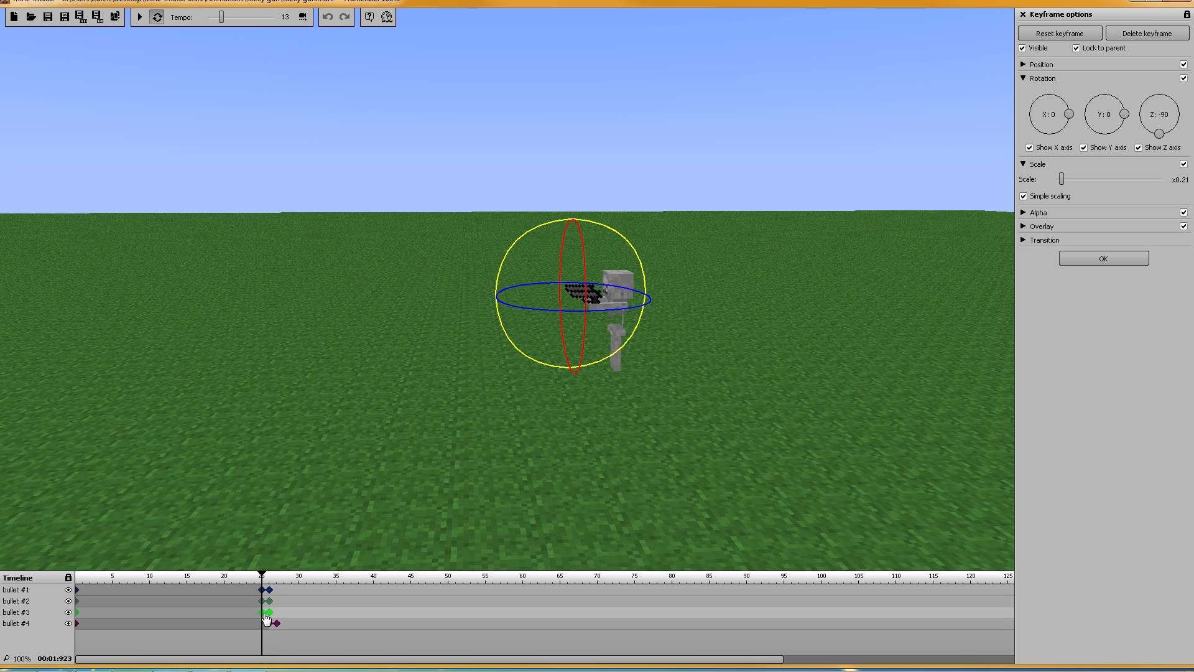
left_click(270, 613, "shift")
left_click(269, 601)
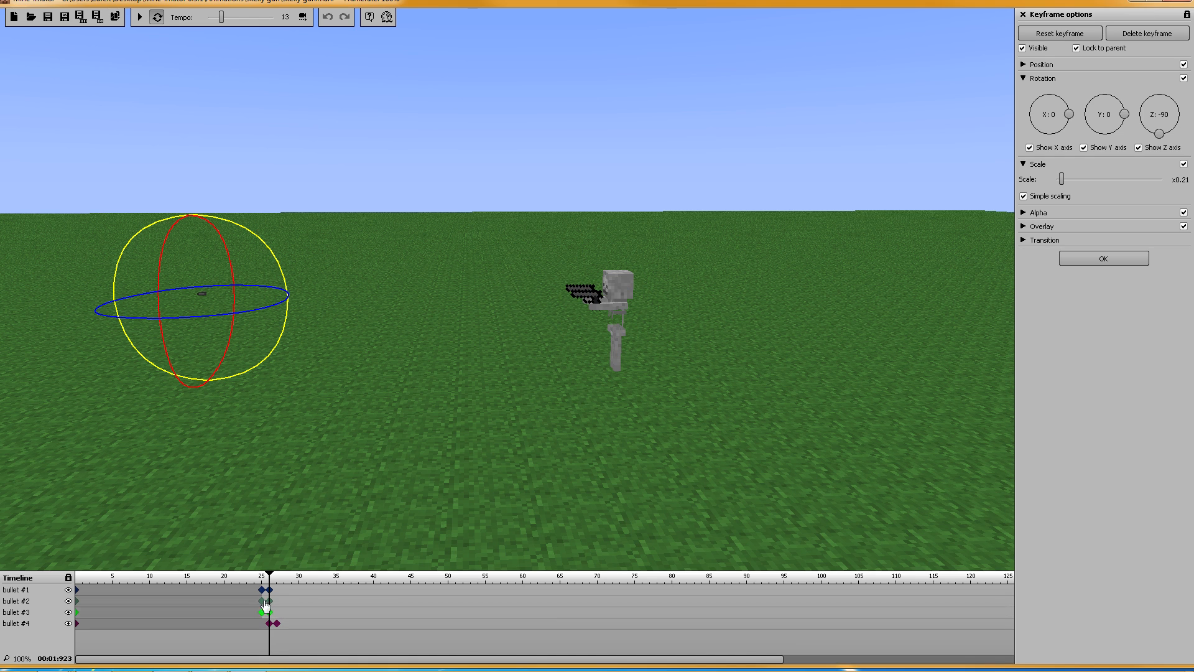
left_click(262, 601)
left_click(269, 601, "shift")
left_click_drag(263, 601, 279, 615)
Step: Move bullet #3's keyframes to frames 27–28 and bullet #4's to frames 28–29, then rewind to frame 0
left_click(263, 612)
left_click(270, 612, "shift")
left_click(268, 624)
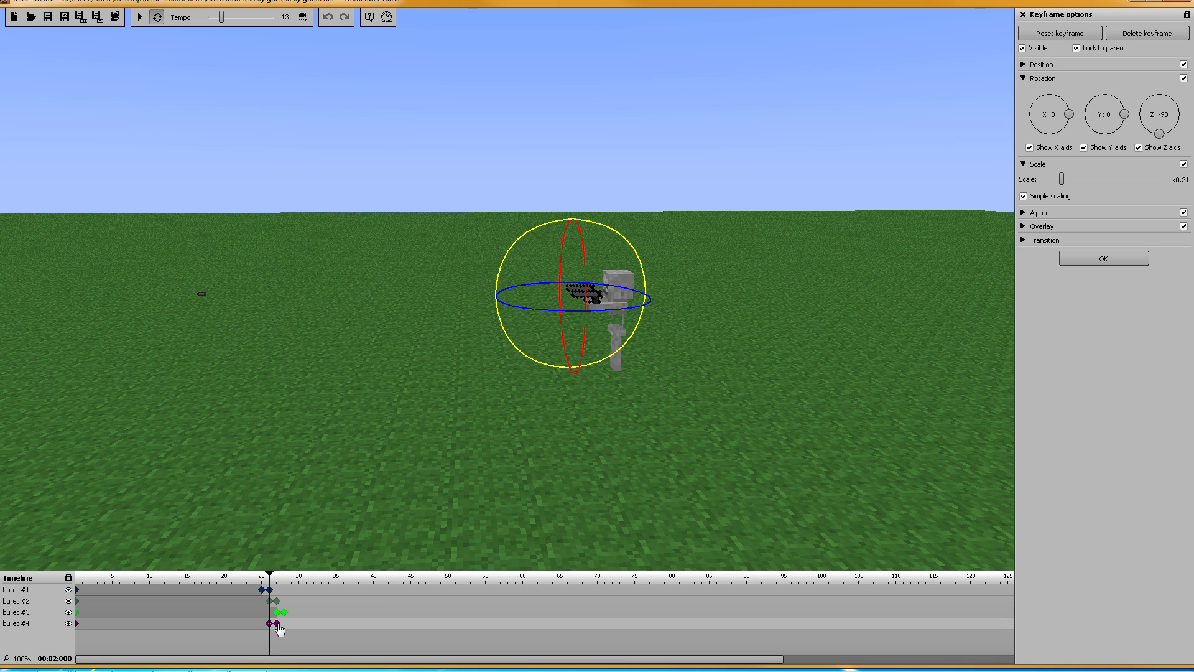
left_click(277, 624, "shift")
left_click_drag(269, 623, 284, 624)
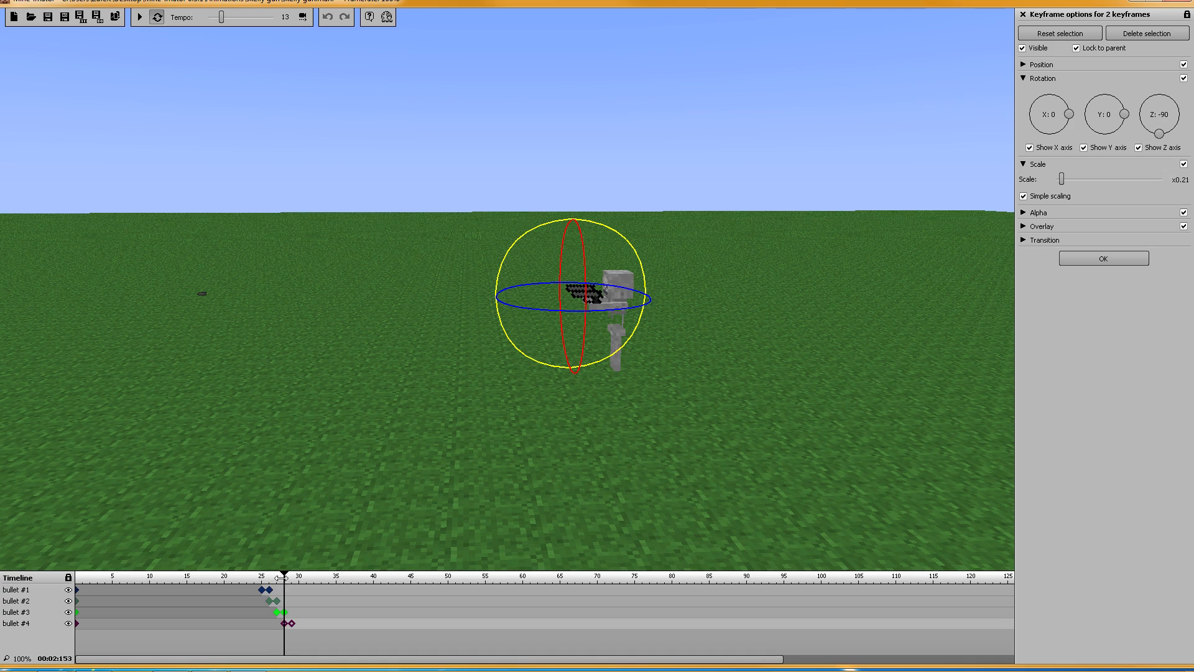
left_click_drag(282, 577, 76, 578)
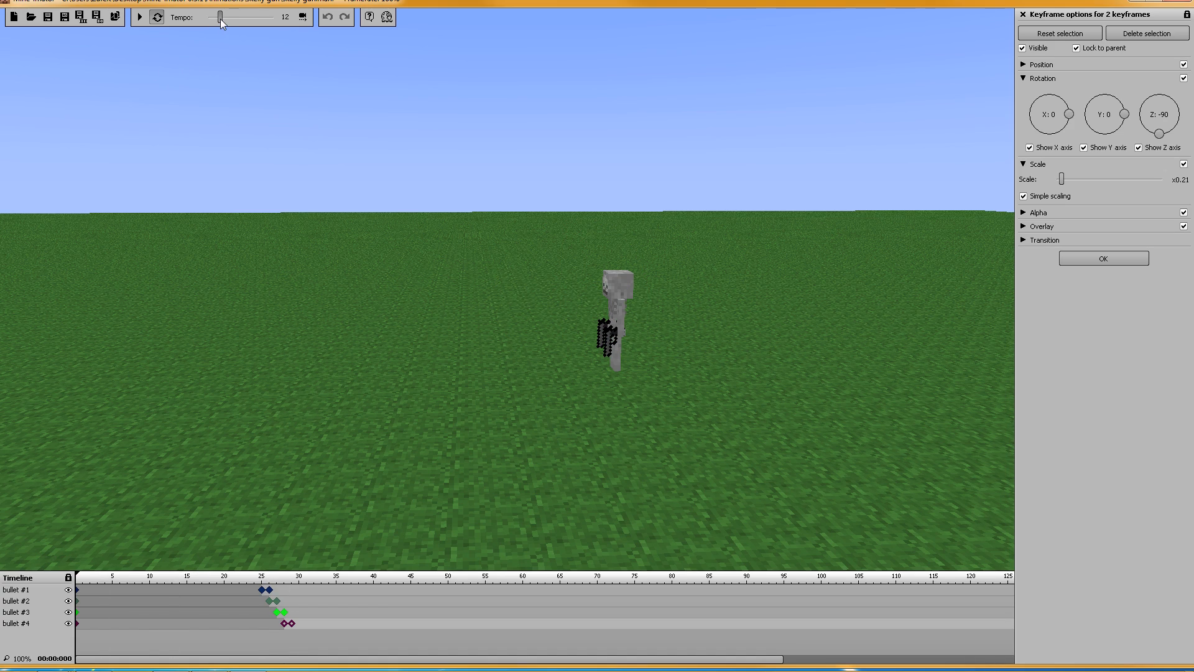
Step: Fly the camera in toward the skeleton, preview the staggered shots, and close the keyframe settings
right_click_drag(358, 179, 370, 128)
key("w")
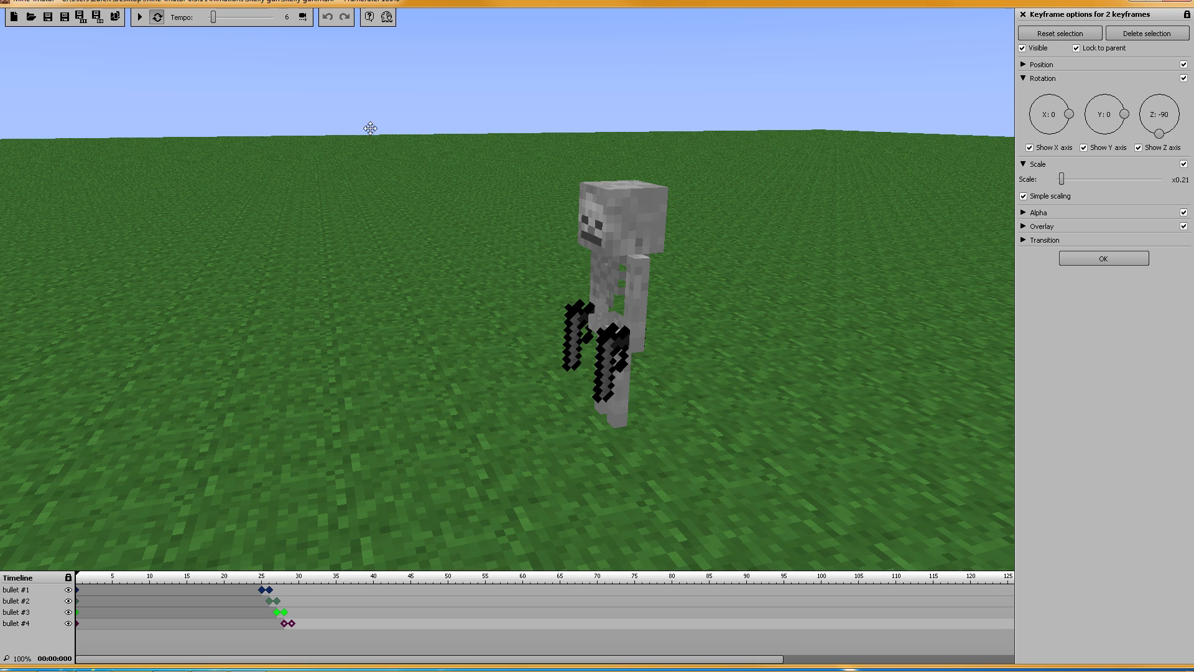
left_click(140, 17)
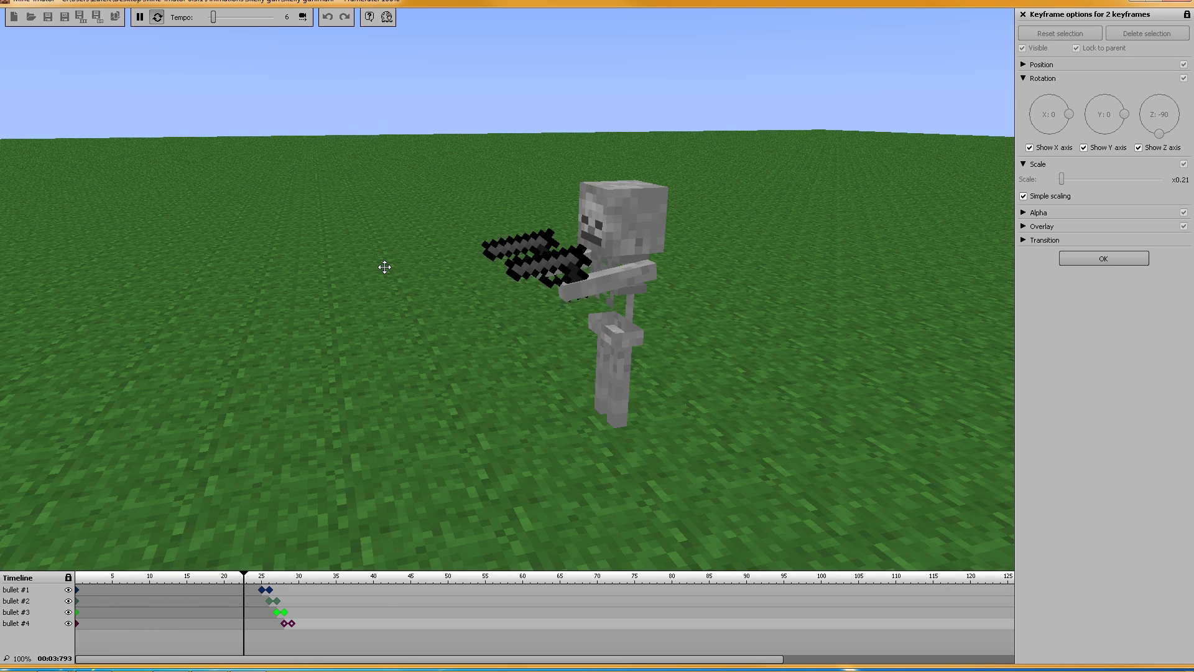
left_click(141, 18)
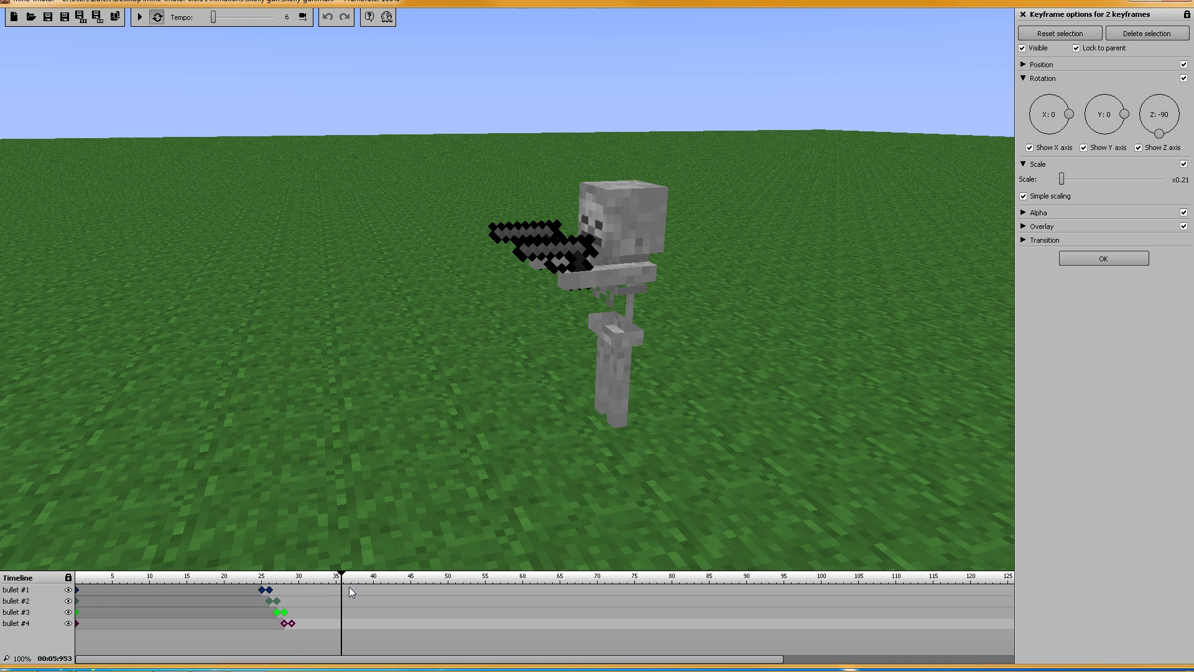
left_click(1110, 260)
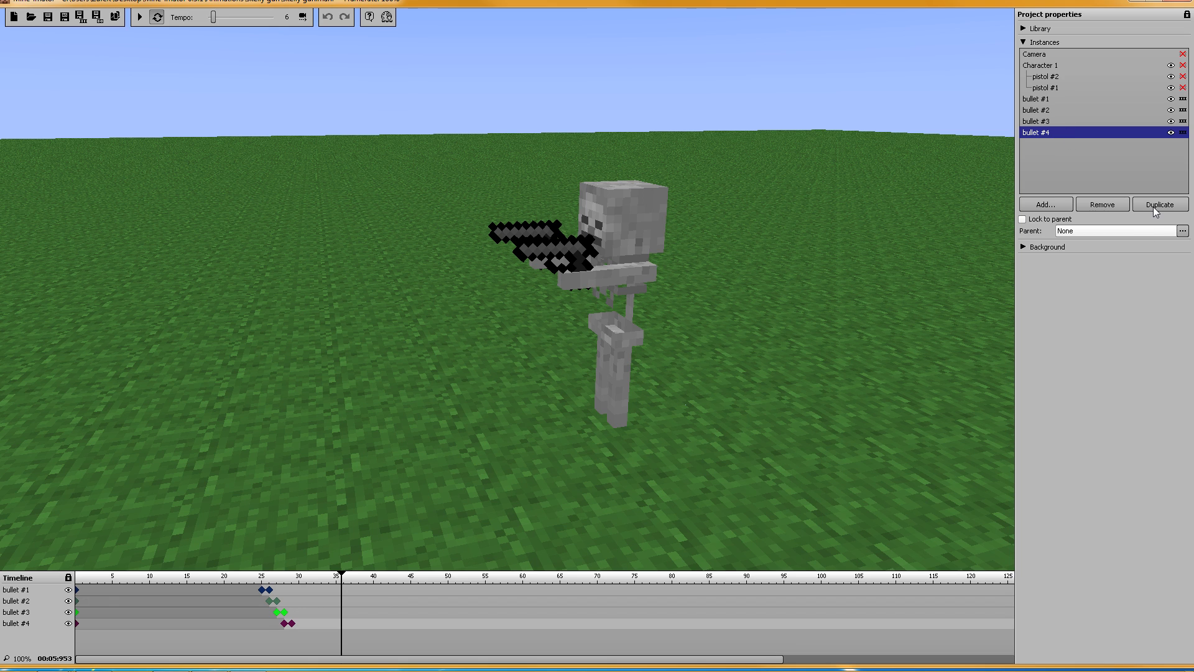
Step: Hide pistol #2 from the timeline and duplicate bullet #4 into bullets #5 through #9
left_click(1182, 79)
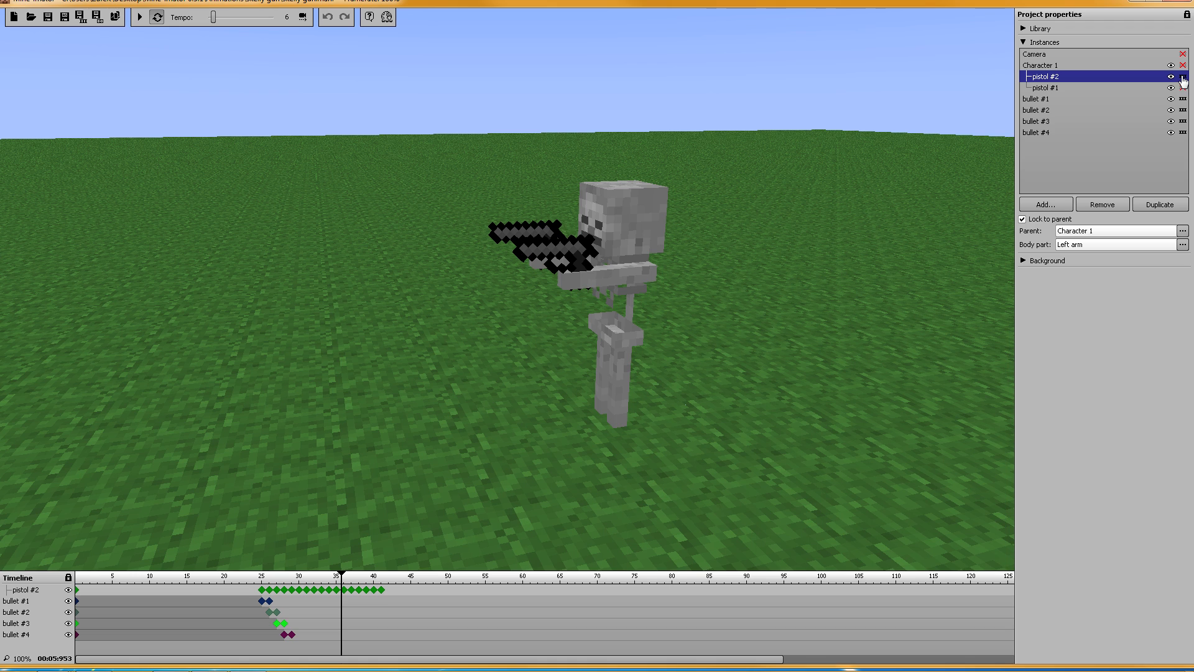
left_click(1182, 78)
left_click(1042, 133)
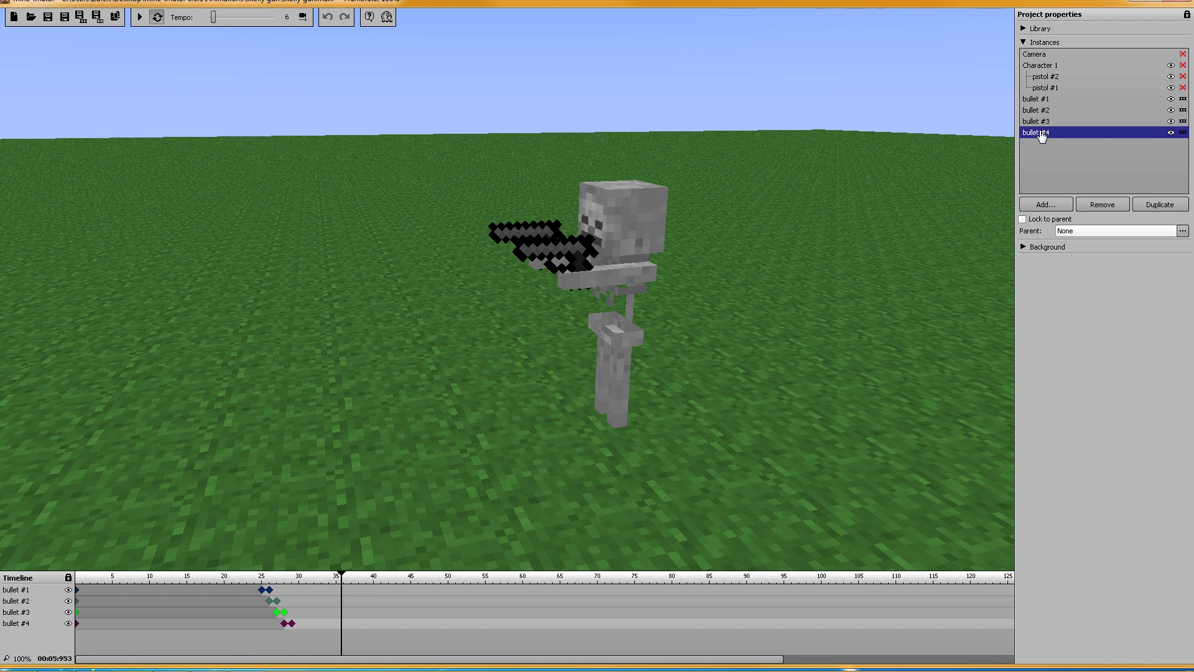
left_click(1037, 121)
left_click(1037, 101)
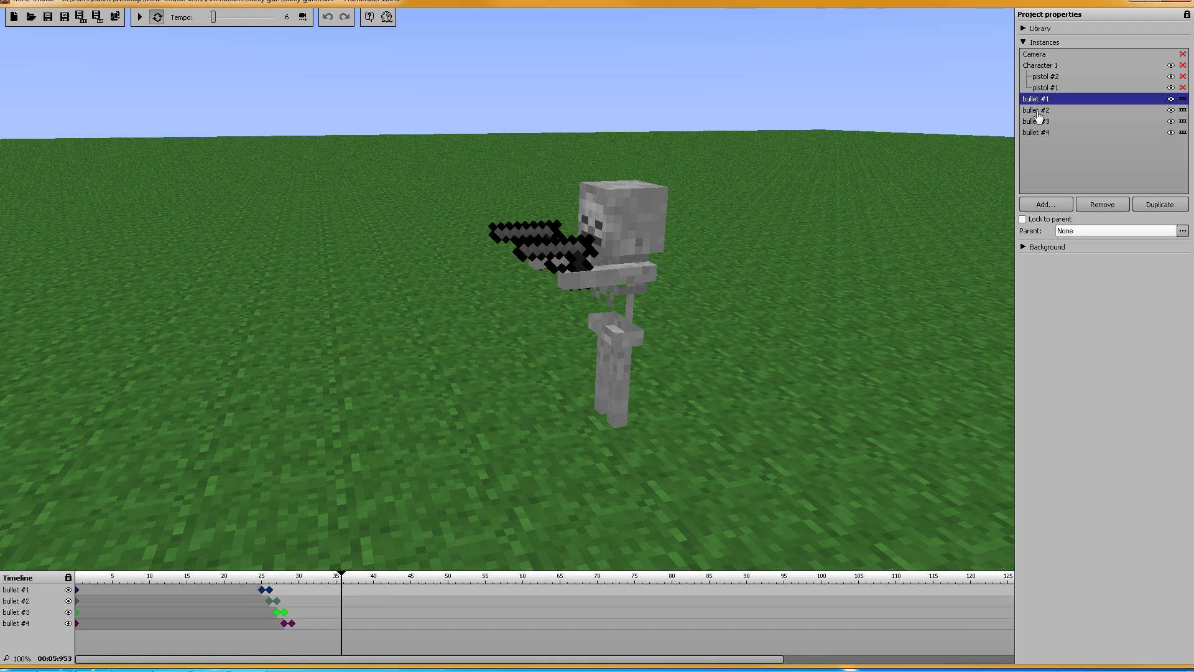
left_click(1037, 133)
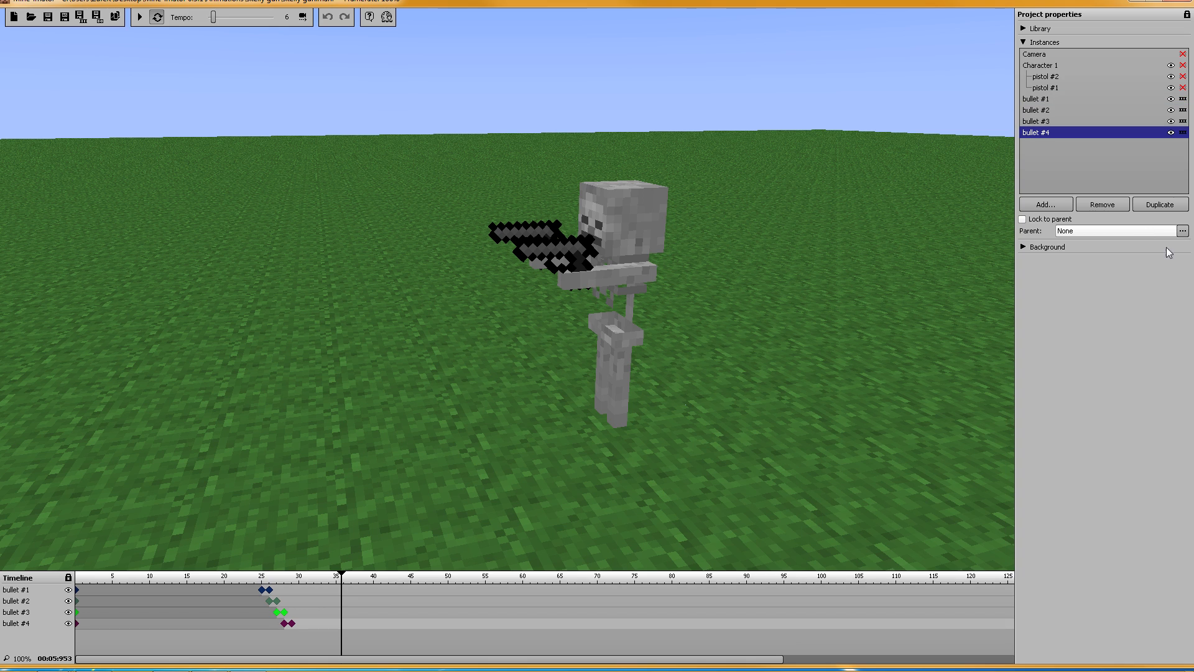
left_click(1157, 205)
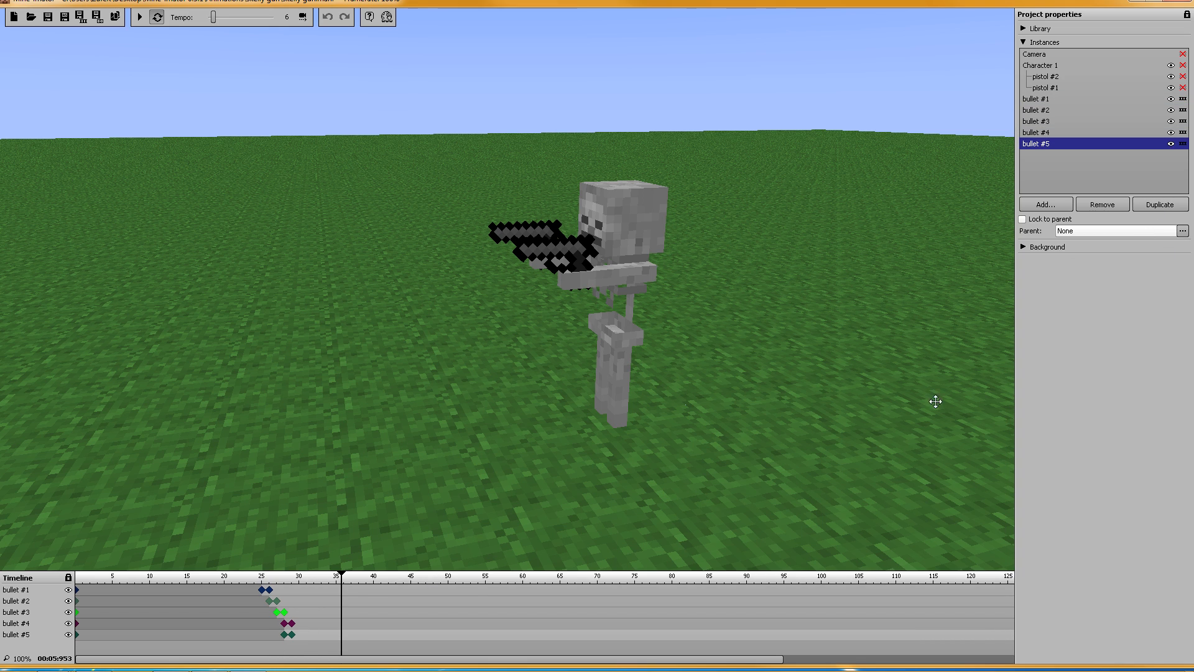
left_click(1152, 202)
left_click(1152, 202)
left_click(1151, 203)
left_click(1151, 203)
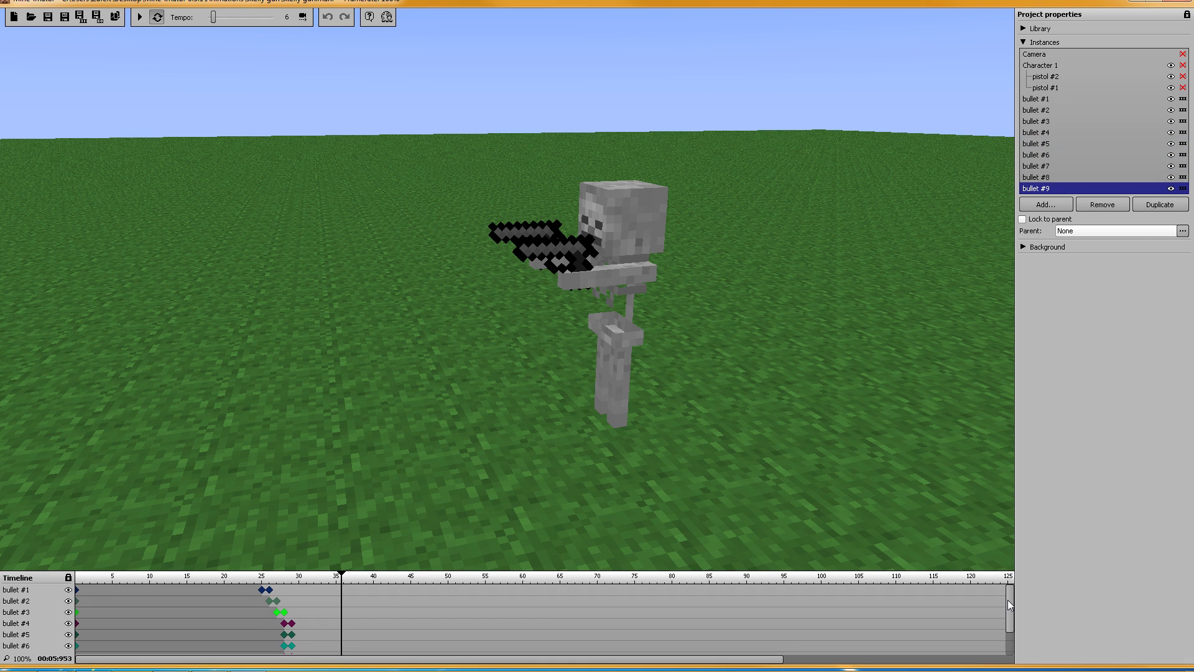
Step: Shift the keyframes of bullets #5, #6 and #7 one frame later each, then close the keyframe settings
left_click_drag(1008, 600, 1009, 626)
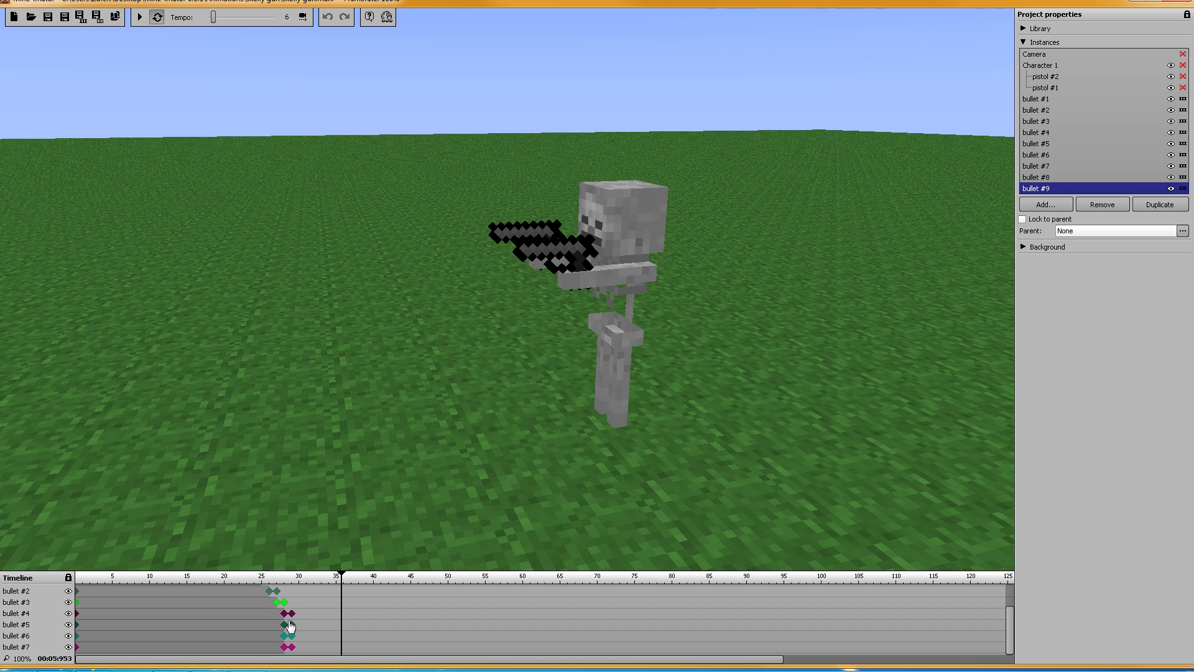
mouse_move(1006, 617)
left_mouse_down()
mouse_move(1012, 599)
mouse_move(1011, 634)
left_mouse_up()
left_click_drag(286, 625, 307, 650)
left_click(283, 637)
left_click(292, 636, "shift")
left_click(292, 647)
left_click(283, 647, "shift")
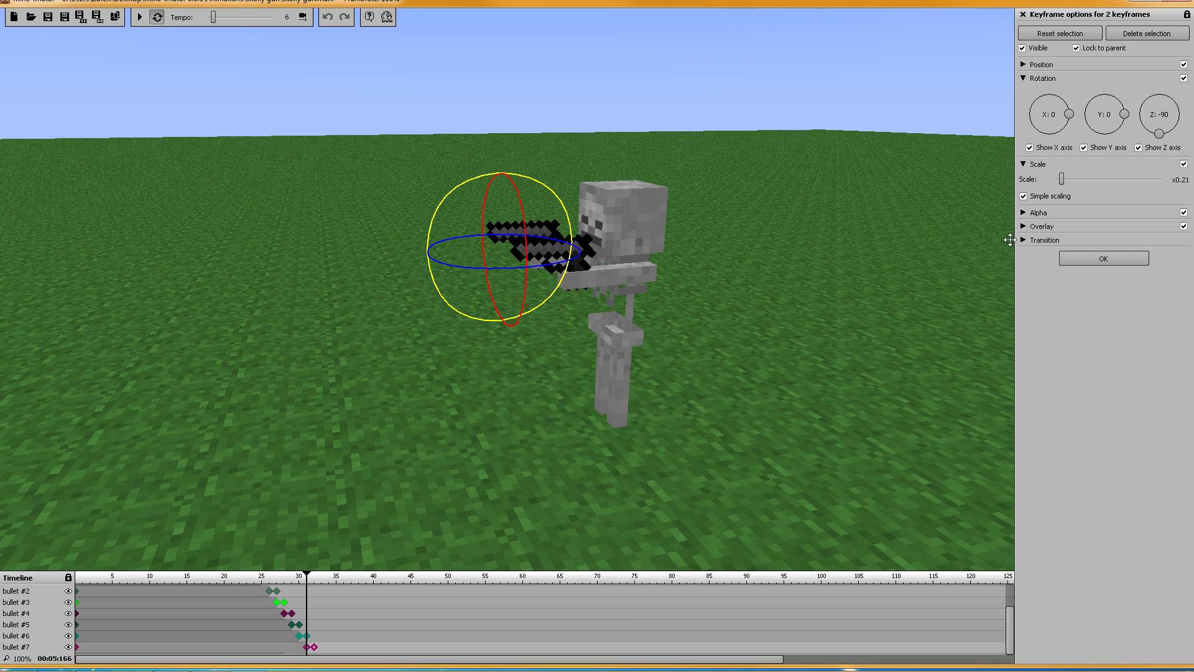
left_click(1099, 260)
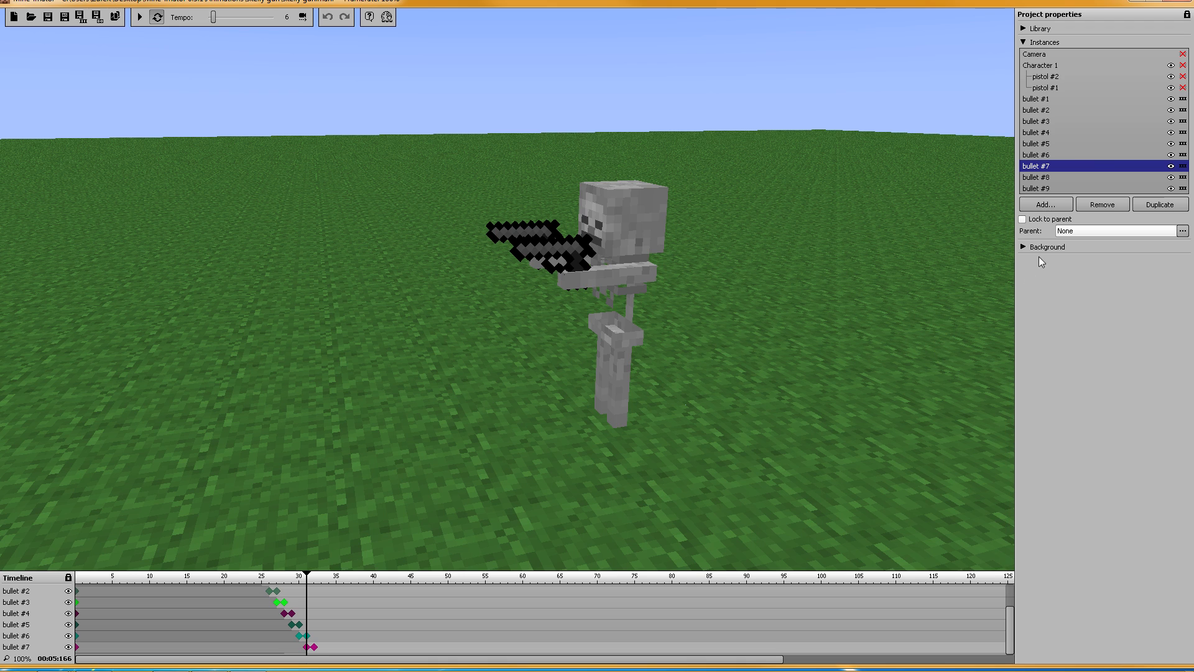
Step: Return to around frame 24 and hide bullets #2 through #9 from the timeline
left_click(1181, 77)
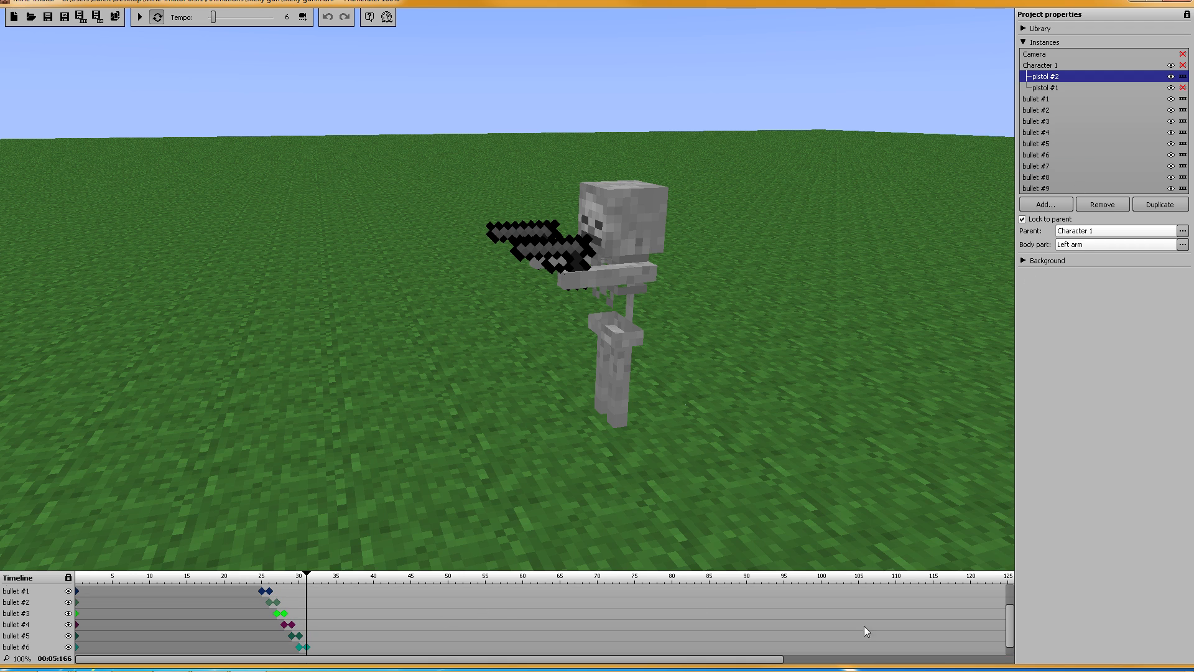
mouse_move(1008, 613)
left_mouse_down()
mouse_move(1010, 588)
mouse_move(1009, 603)
left_mouse_up()
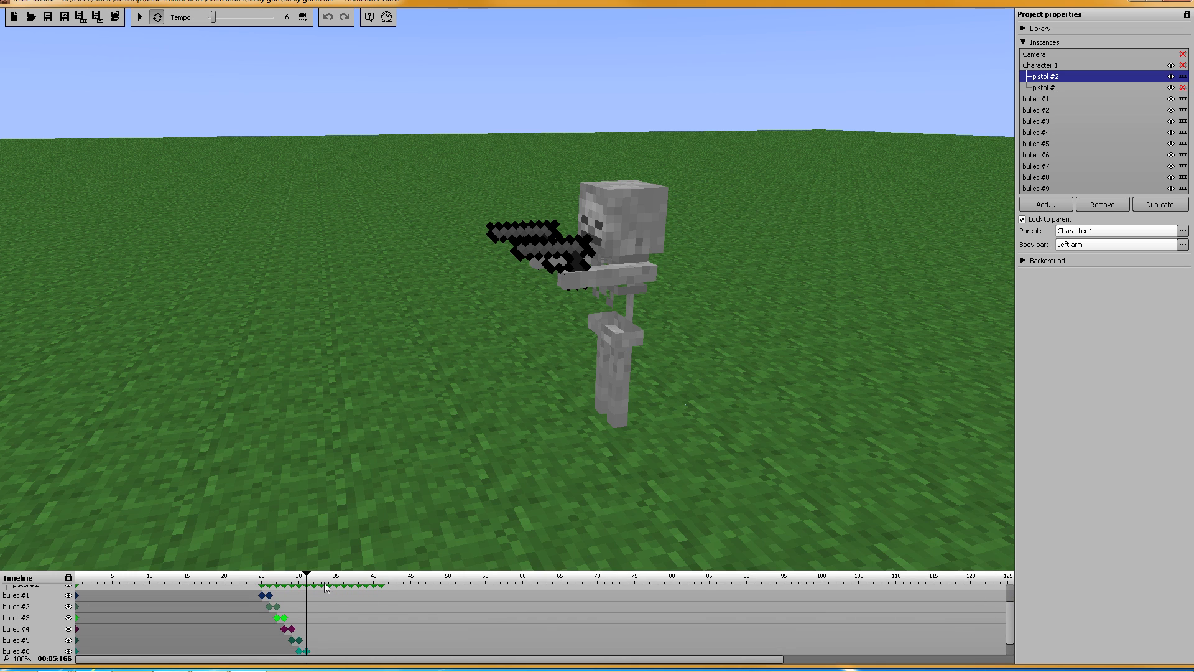
left_click_drag(307, 579, 255, 580)
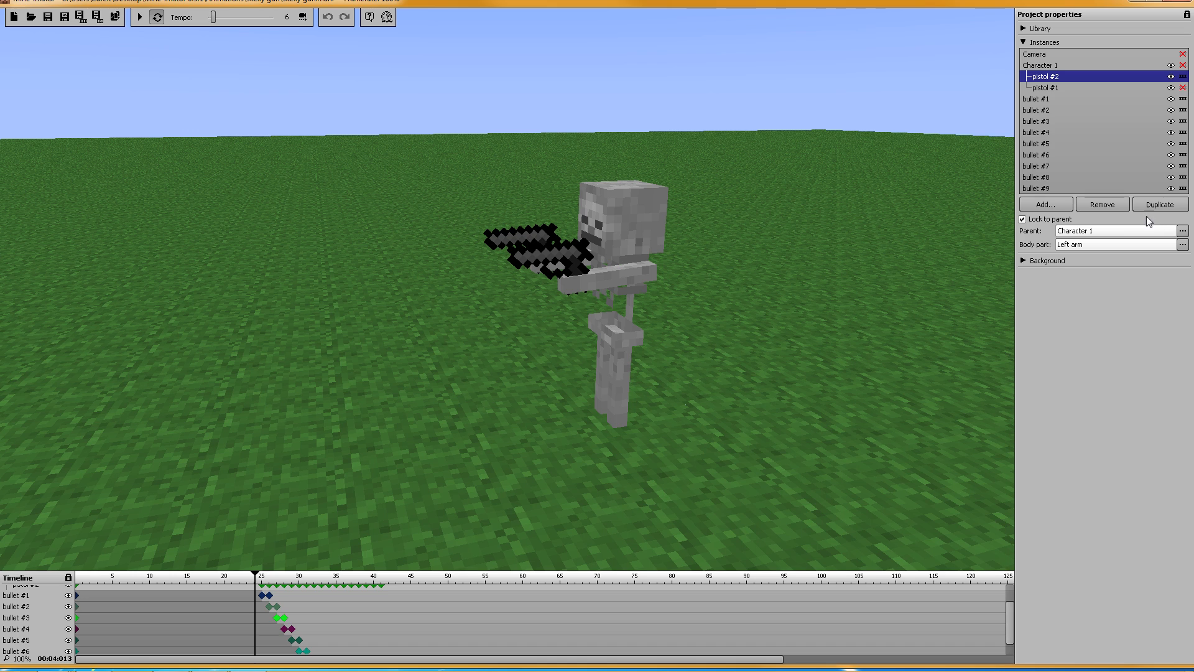
left_click(1037, 99)
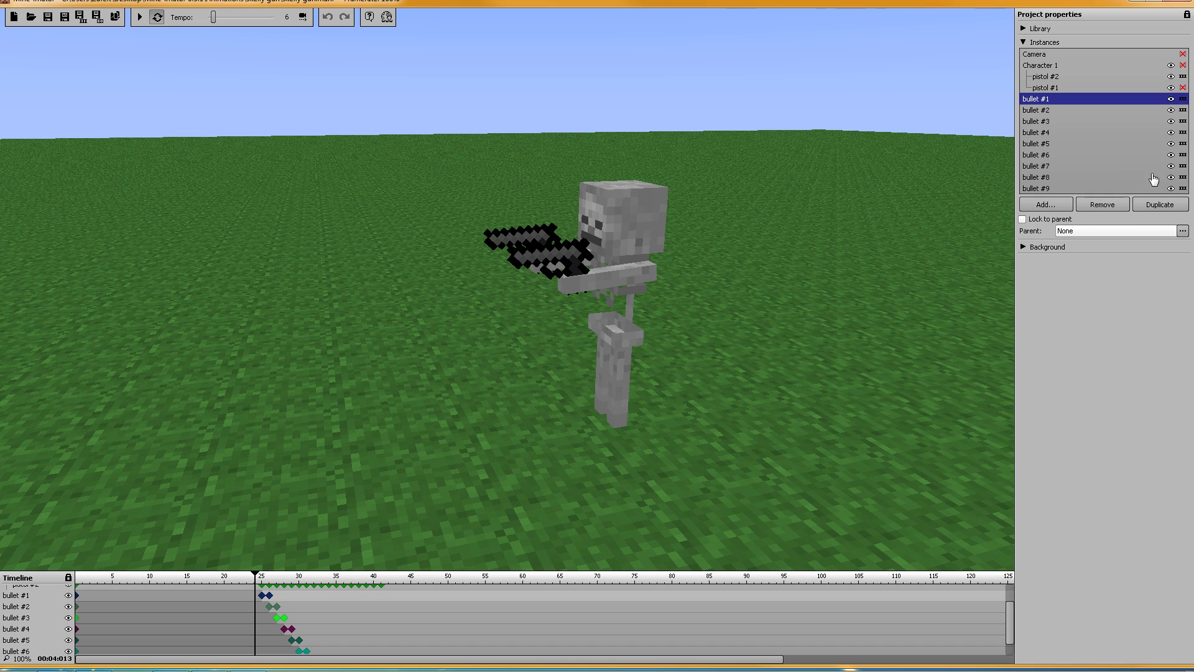
left_click(1182, 110)
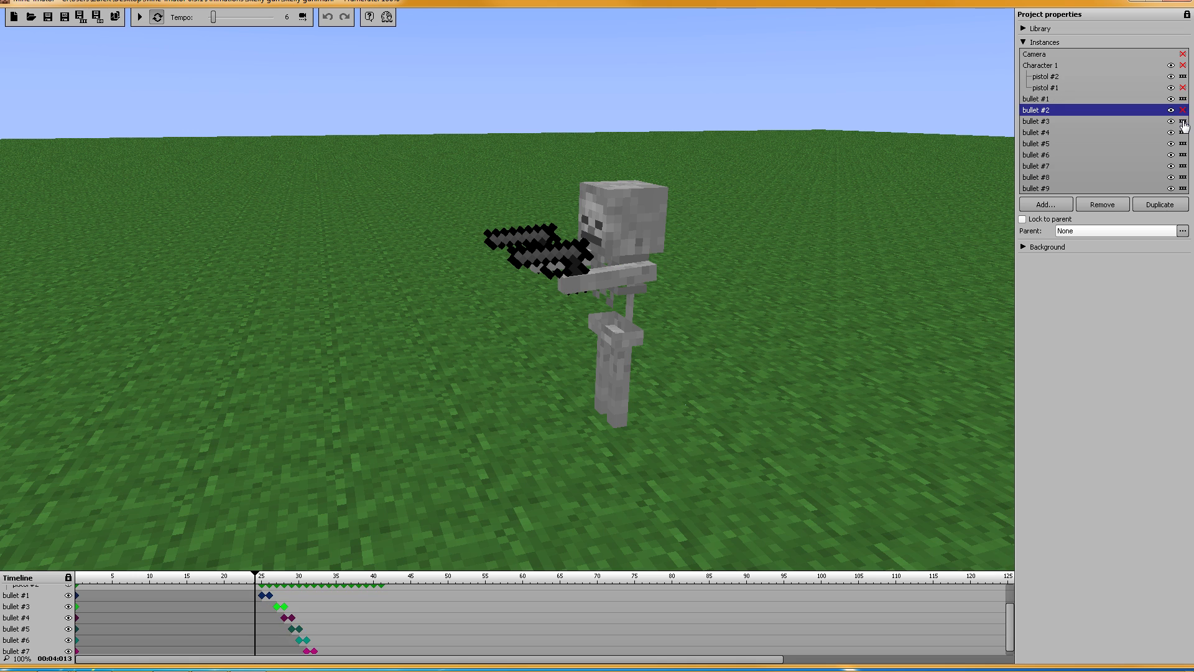
left_click(1182, 121)
left_click(1183, 132)
left_click(1182, 143)
left_click(1183, 155)
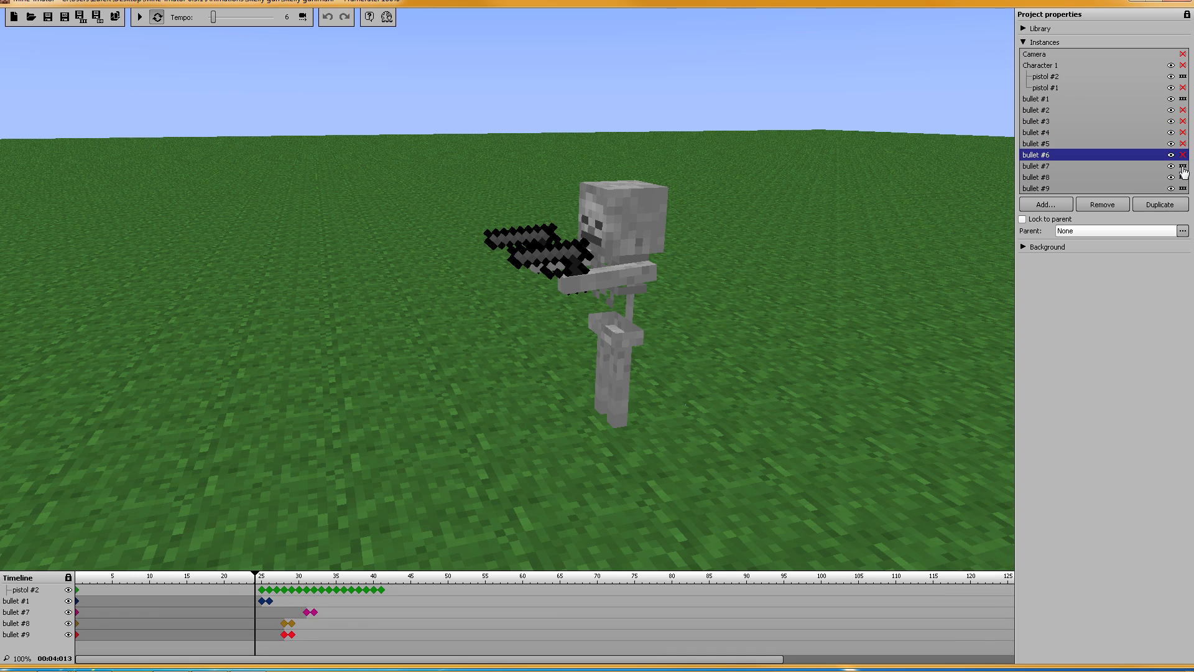
left_click(1183, 166)
left_click(1182, 177)
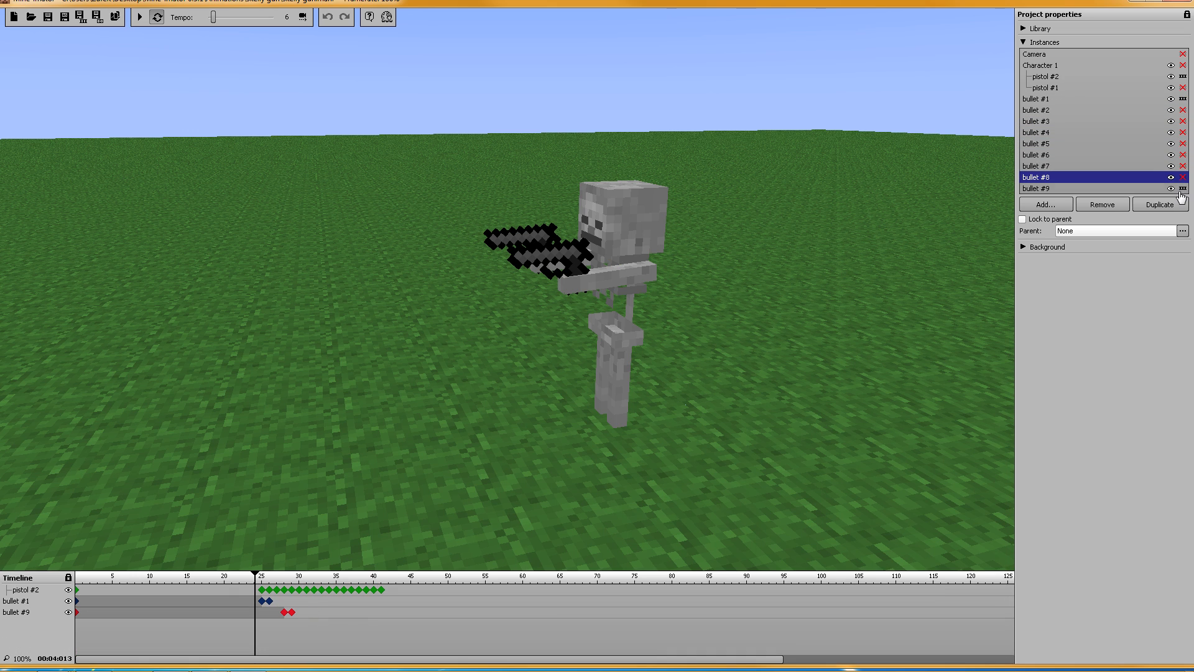
left_click(1183, 188)
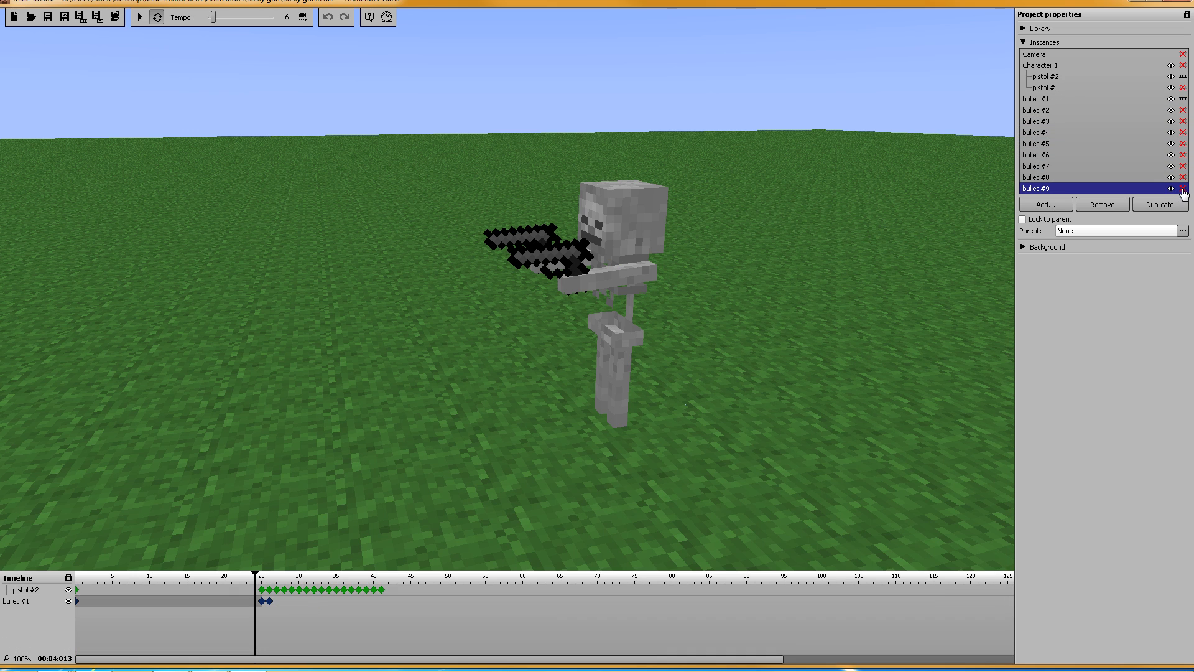
Step: Duplicate bullet #1 into a new bullet #10 and select it
left_click(1040, 100)
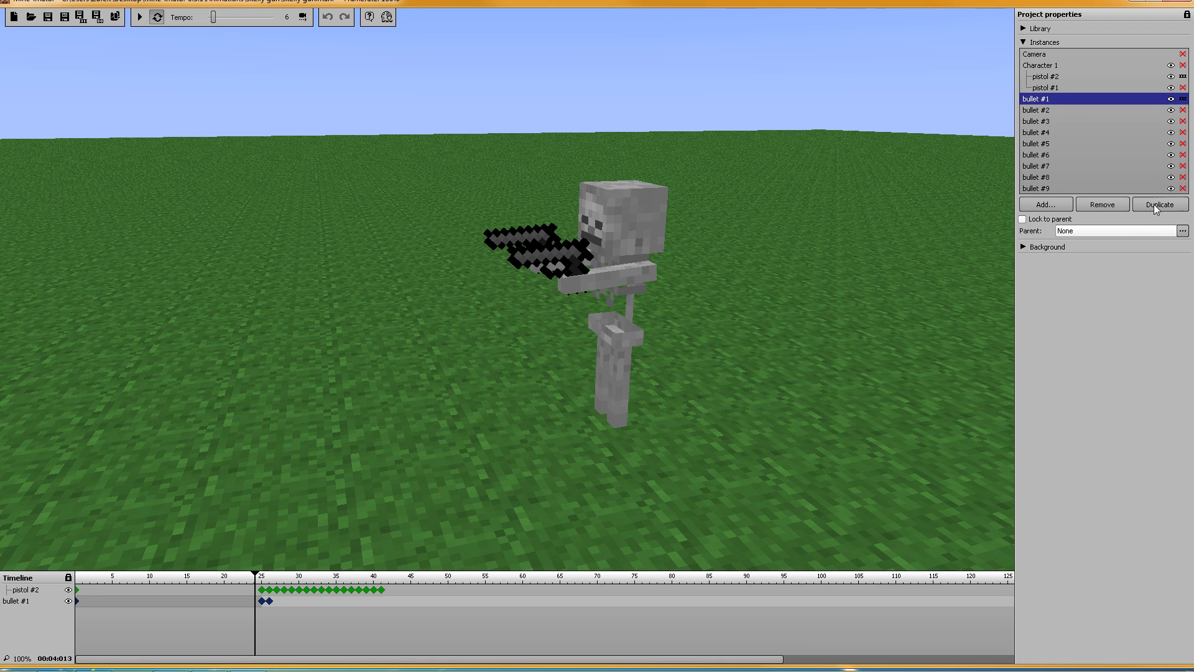
left_click(1154, 204)
left_click_drag(1184, 157, 1185, 181)
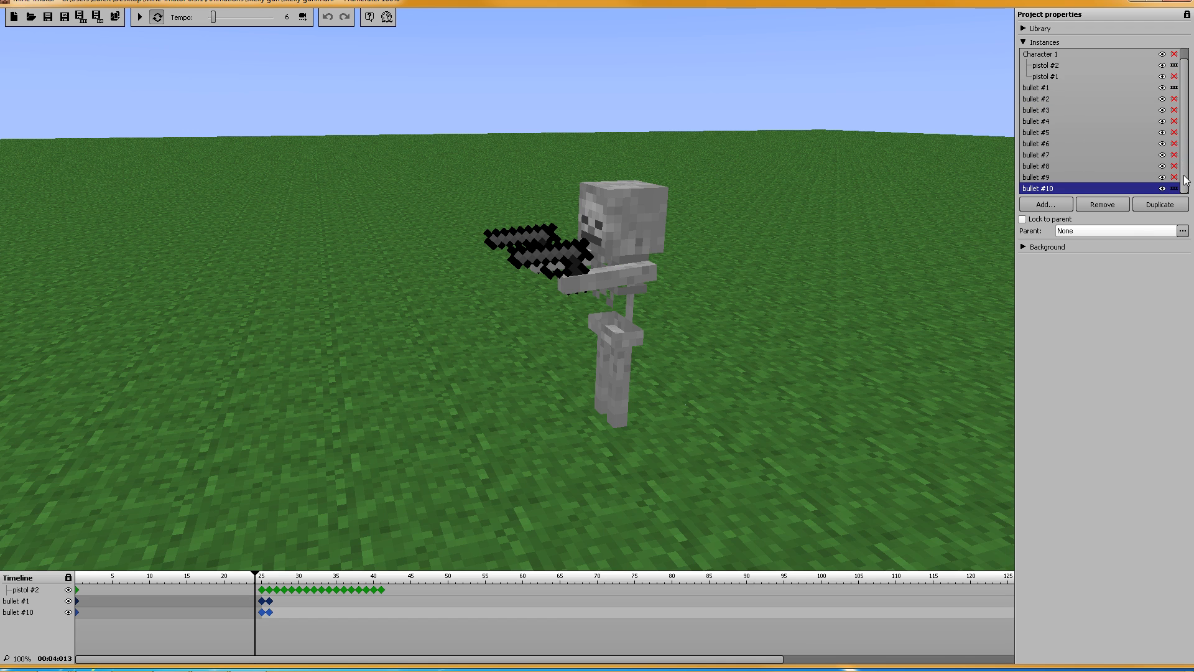
left_click(1101, 191)
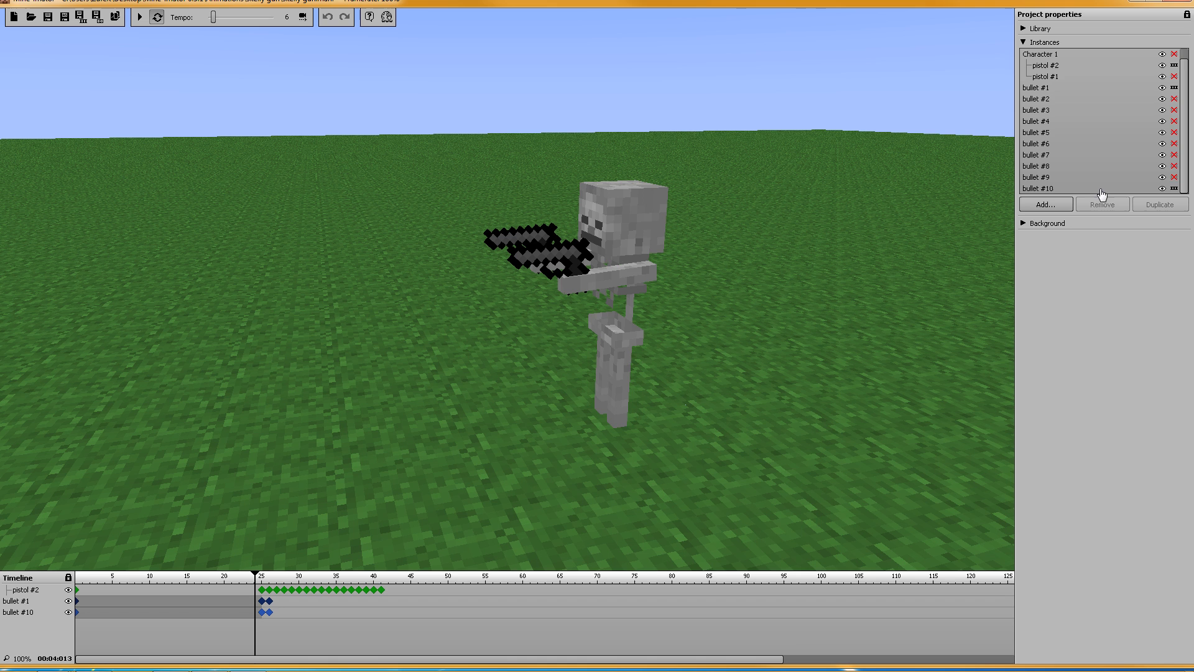
left_click(1059, 188)
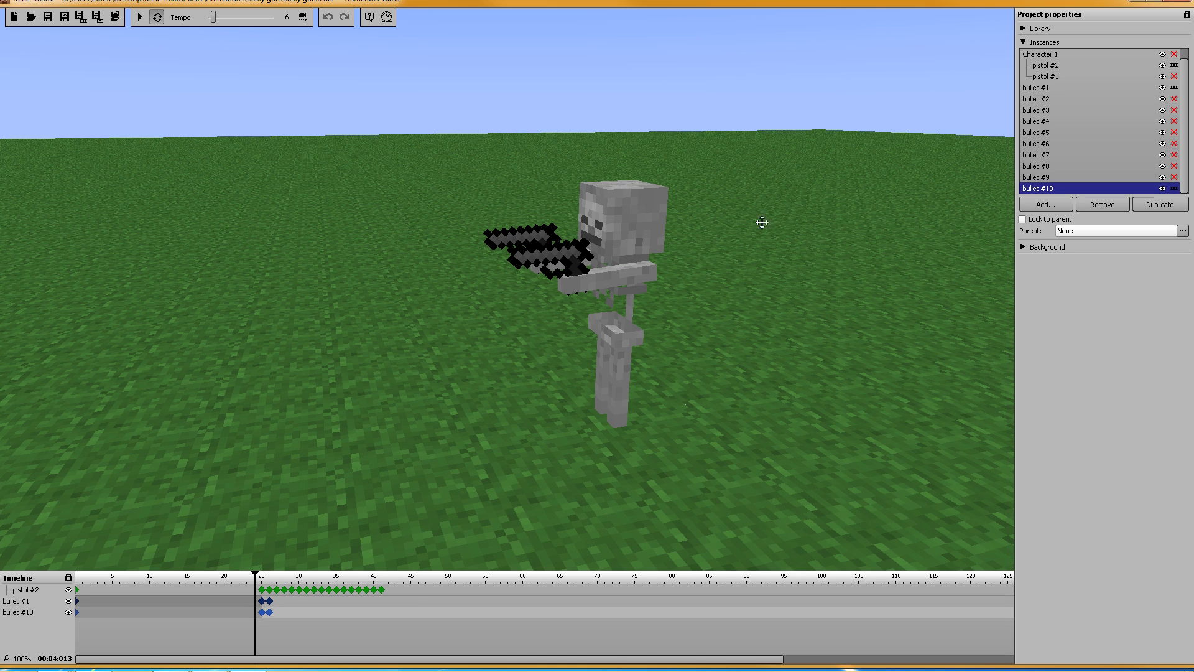
Step: Move bullet #10's frame-25 keyframe along X to the second pistol
left_click(262, 612)
right_click_drag(730, 359, 730, 360)
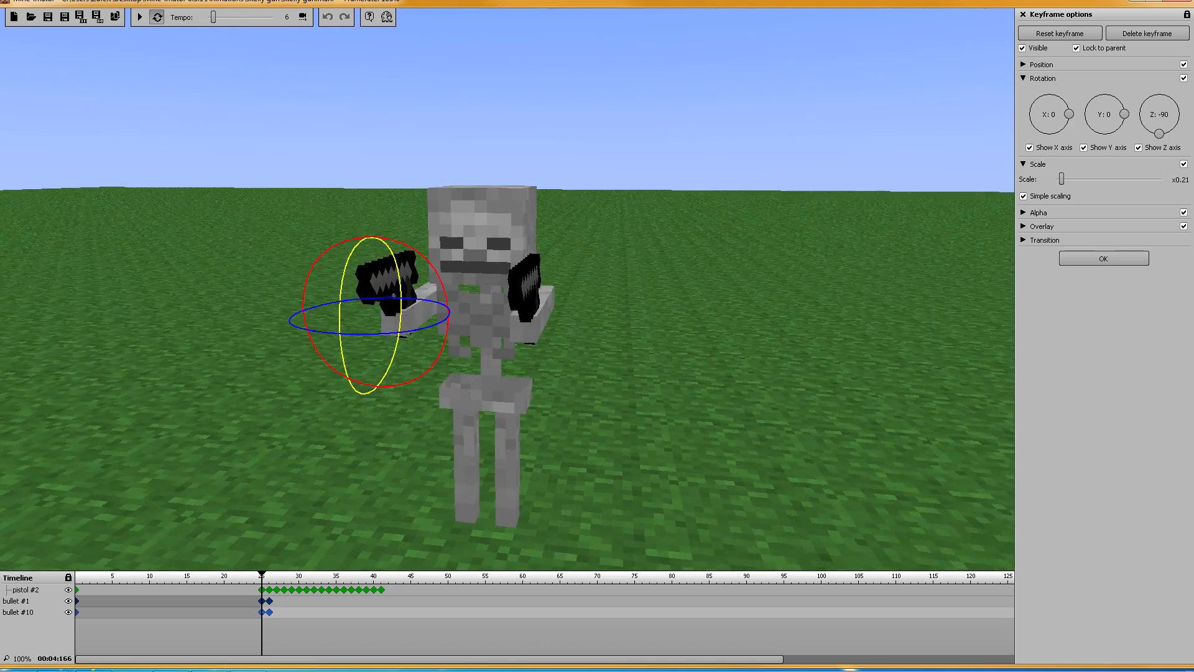
left_click_drag(730, 360, 730, 359)
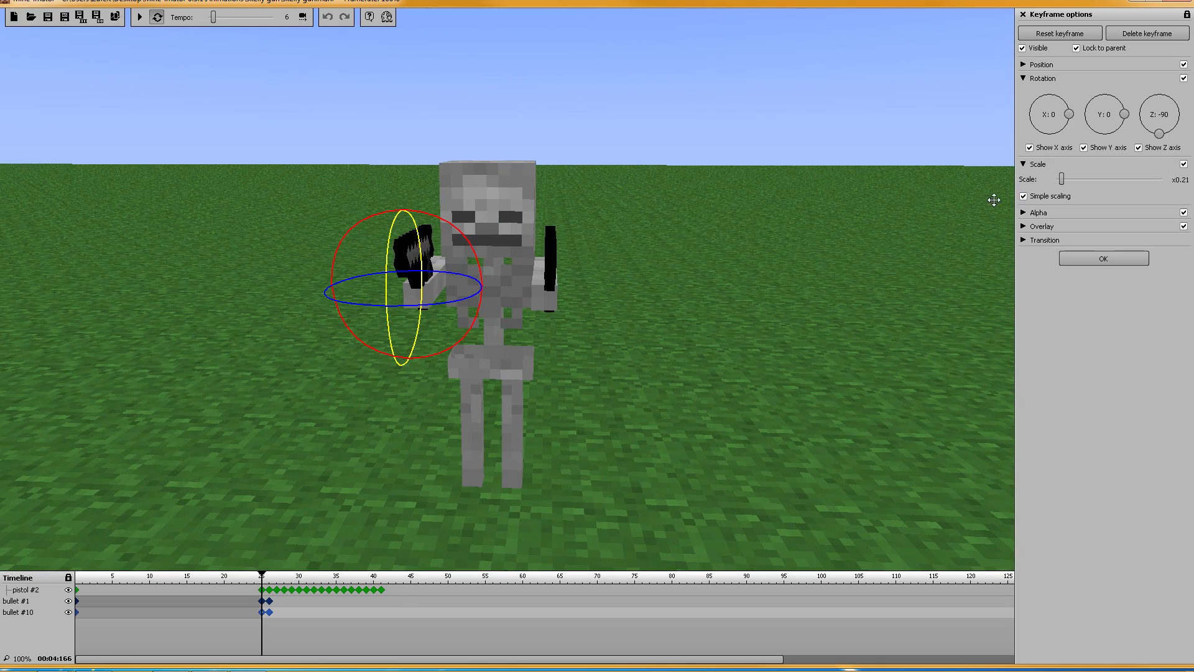
left_click(1024, 64)
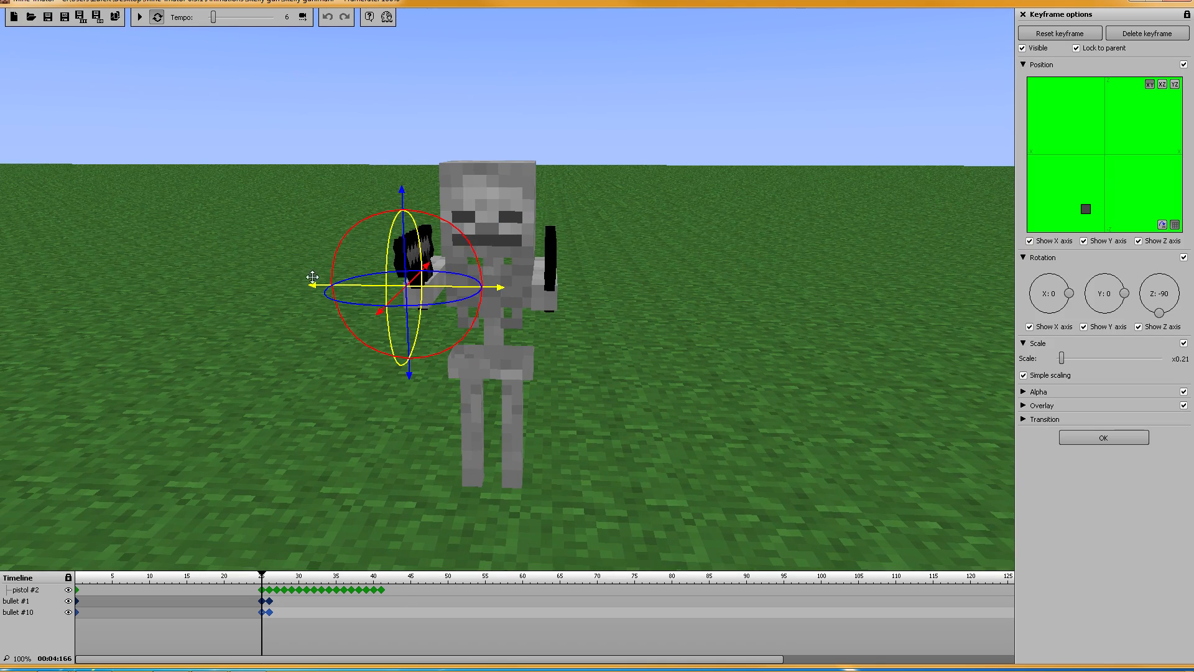
left_click_drag(312, 277, 592, 302)
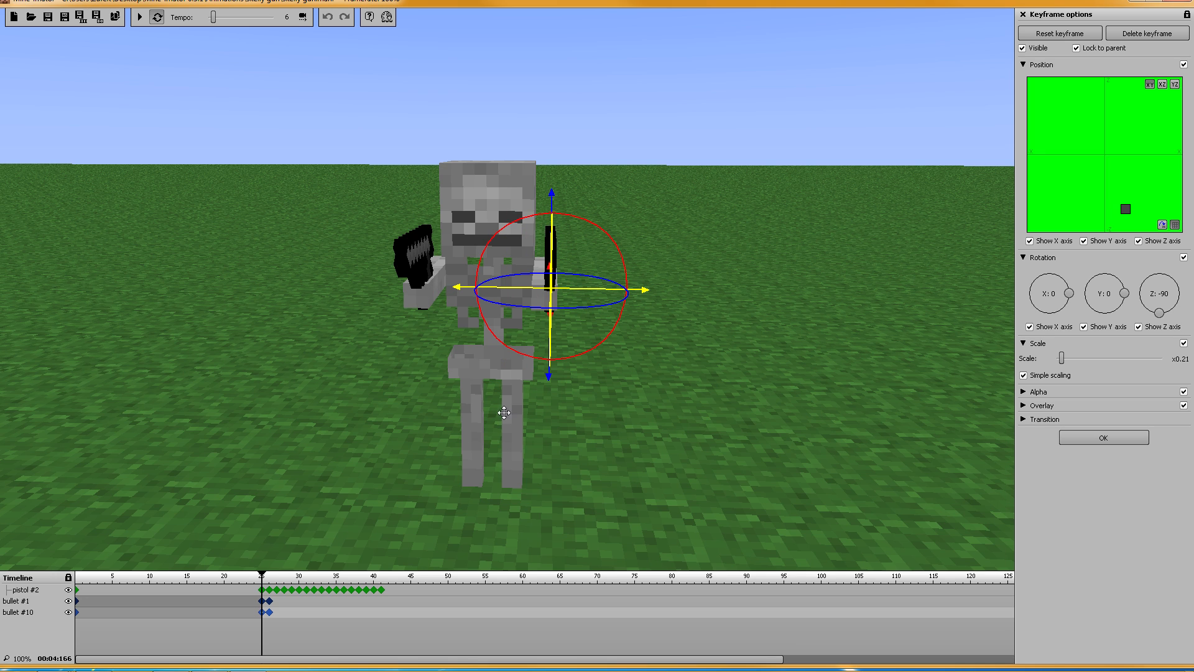
Step: At frame 26, send bullet #10 out along its own flight path and close the keyframe
left_click(270, 612)
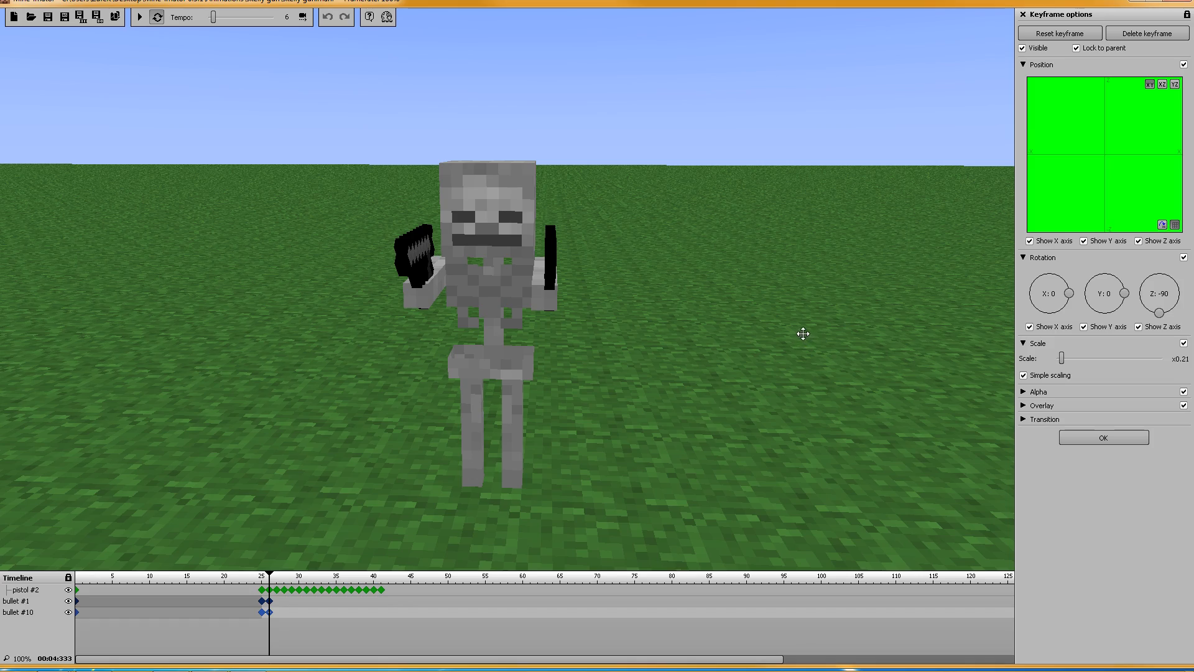
key("d")
right_click_drag(507, 290, 237, 277)
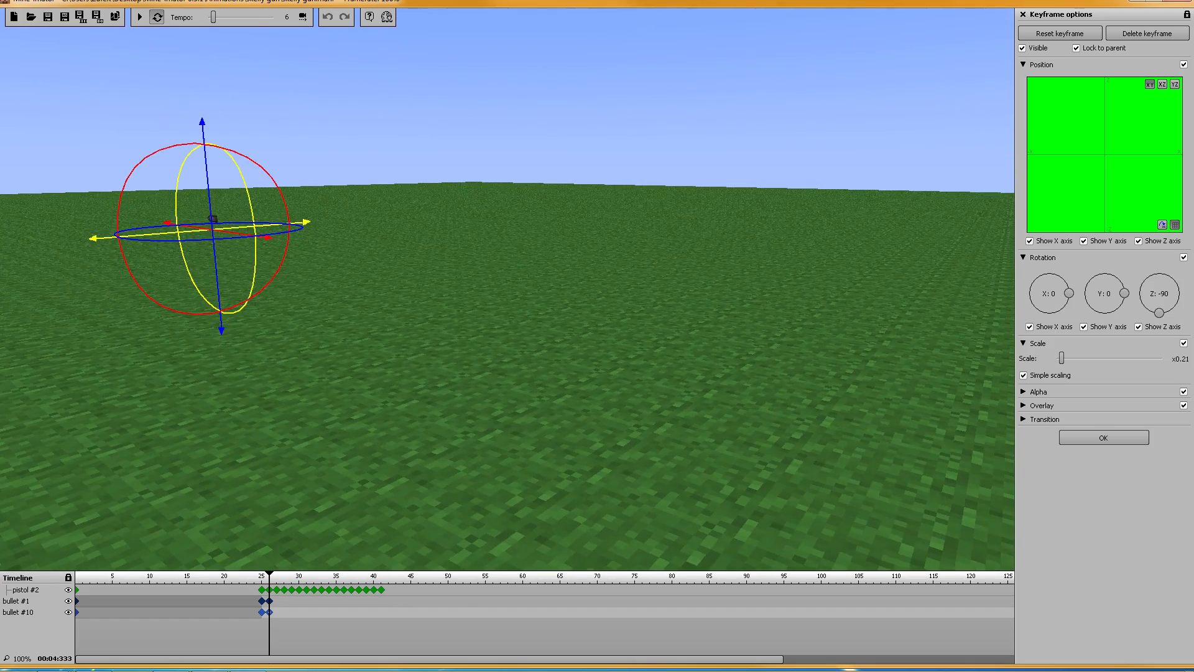
right_click_drag(507, 290, 429, 285)
left_click_drag(454, 244, 104, 259)
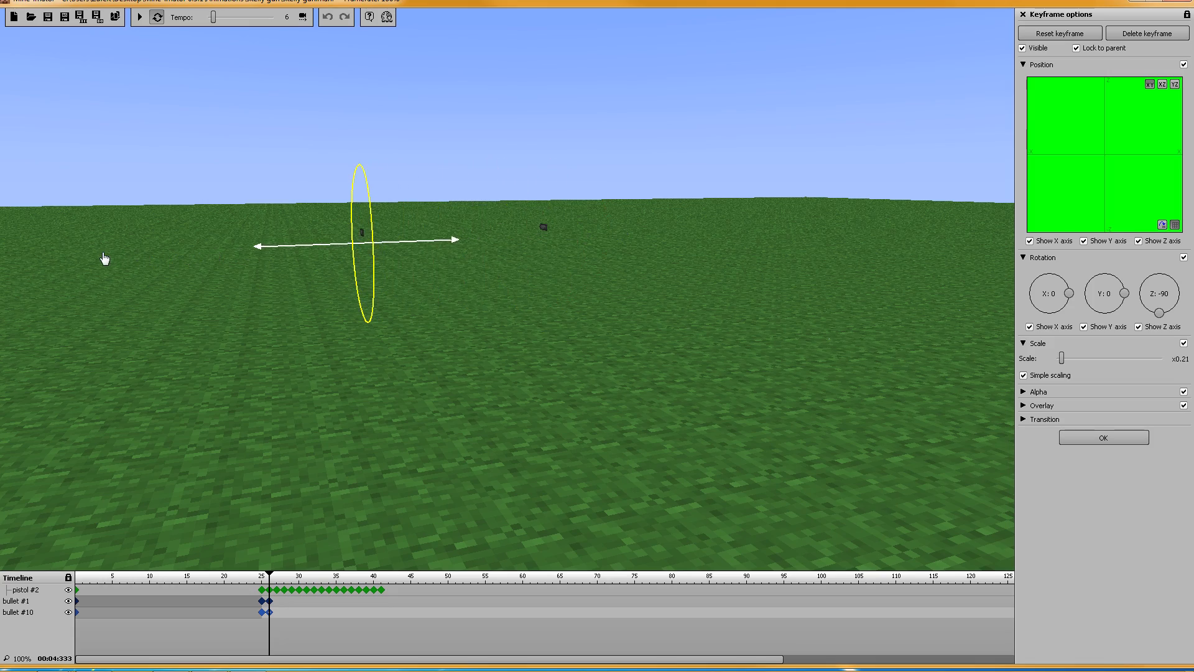
right_click_drag(614, 339, 734, 348)
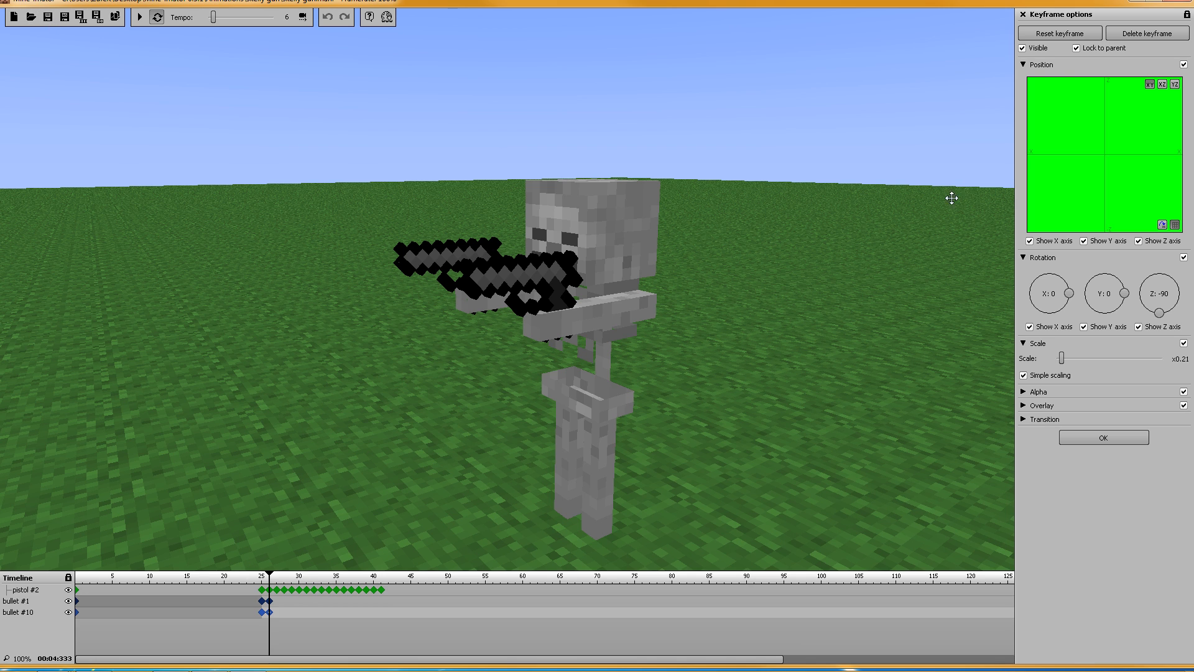
left_click(1022, 65)
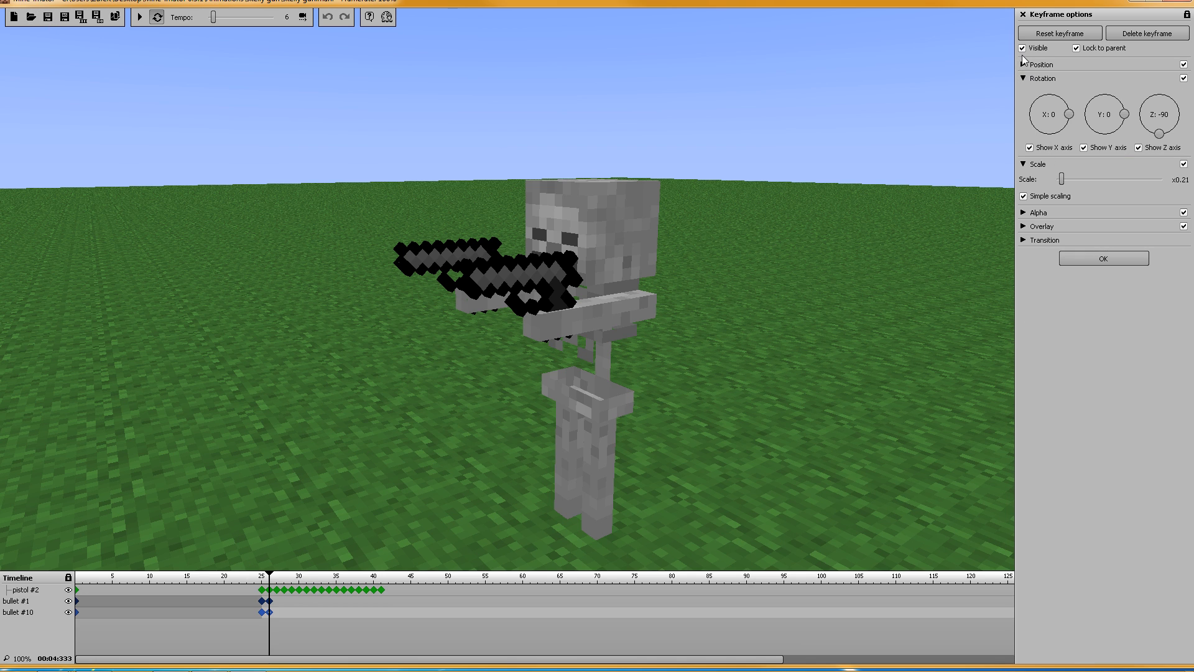
left_click(1113, 255)
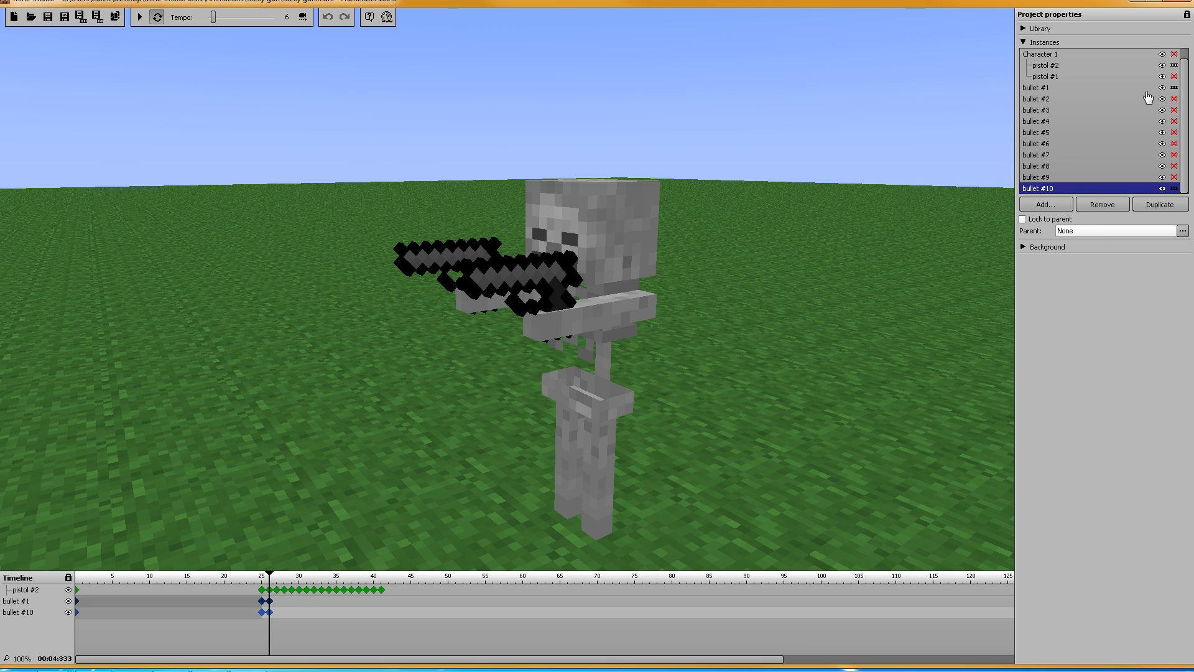
Step: Hide bullet #1 from the timeline and duplicate bullet #10 into bullets #11 to #14
left_click(1174, 87)
left_click(1056, 189)
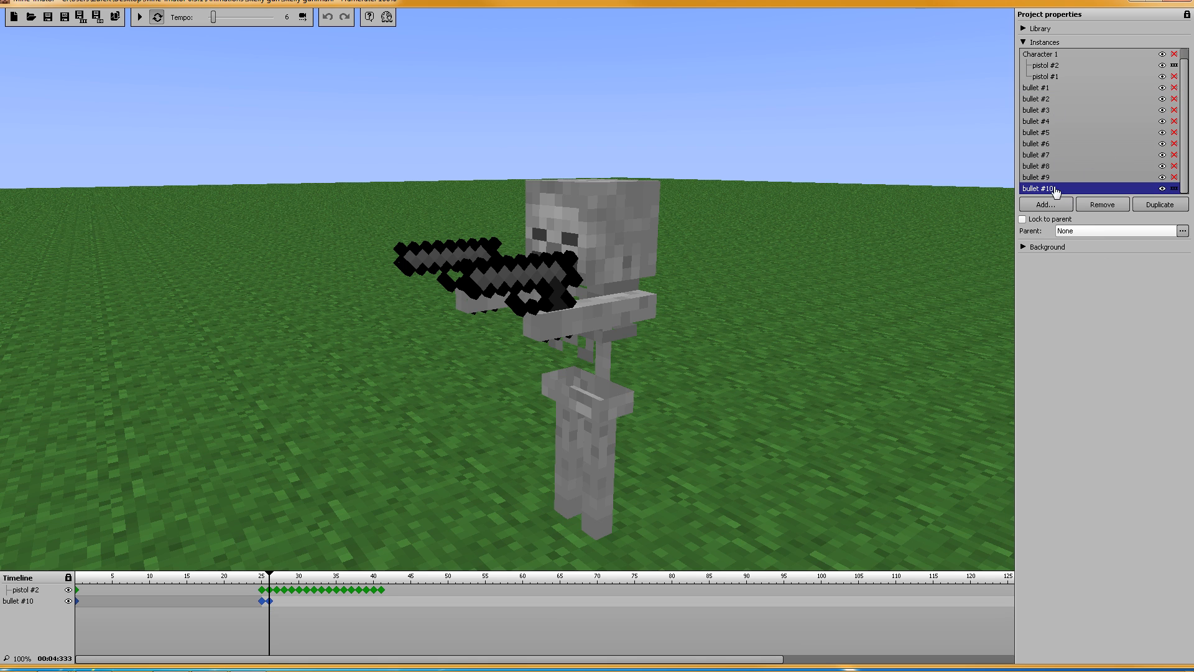
left_click(1159, 205)
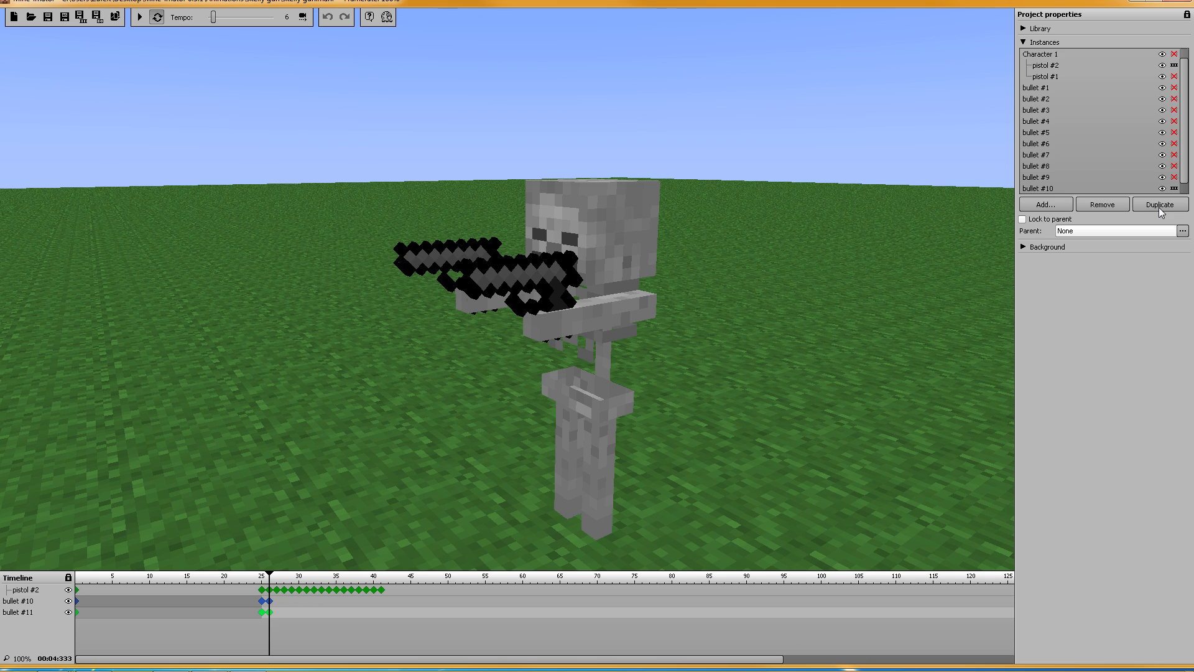
left_click(1159, 206)
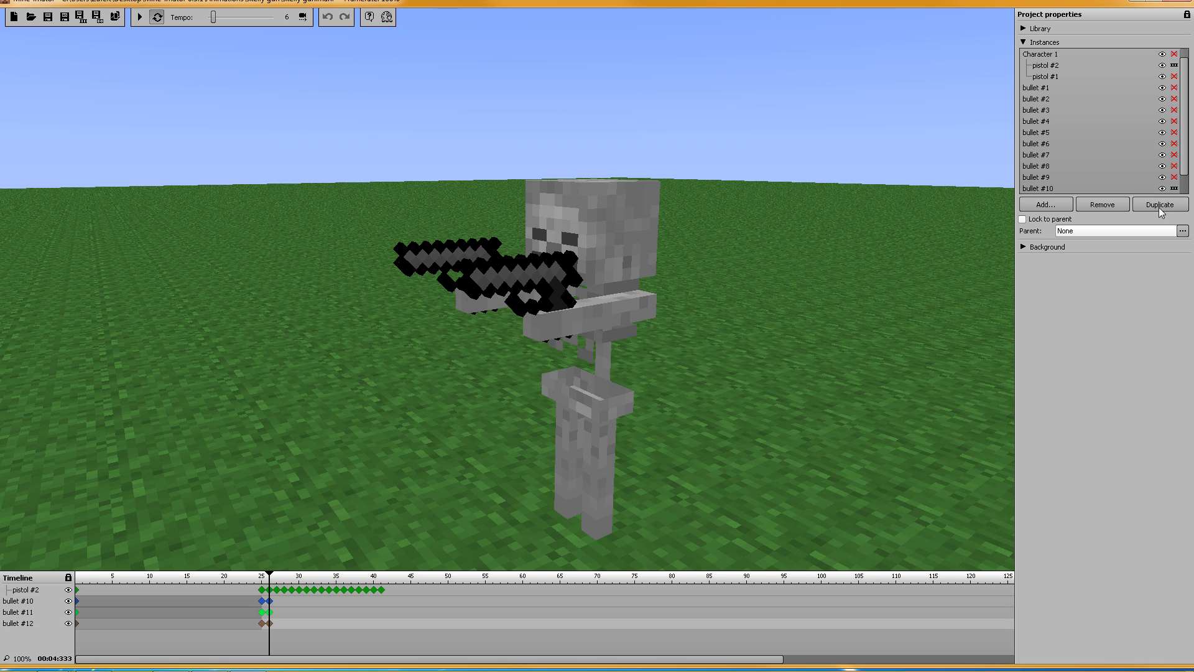
left_click(1158, 206)
left_click(1159, 206)
left_click(1159, 206)
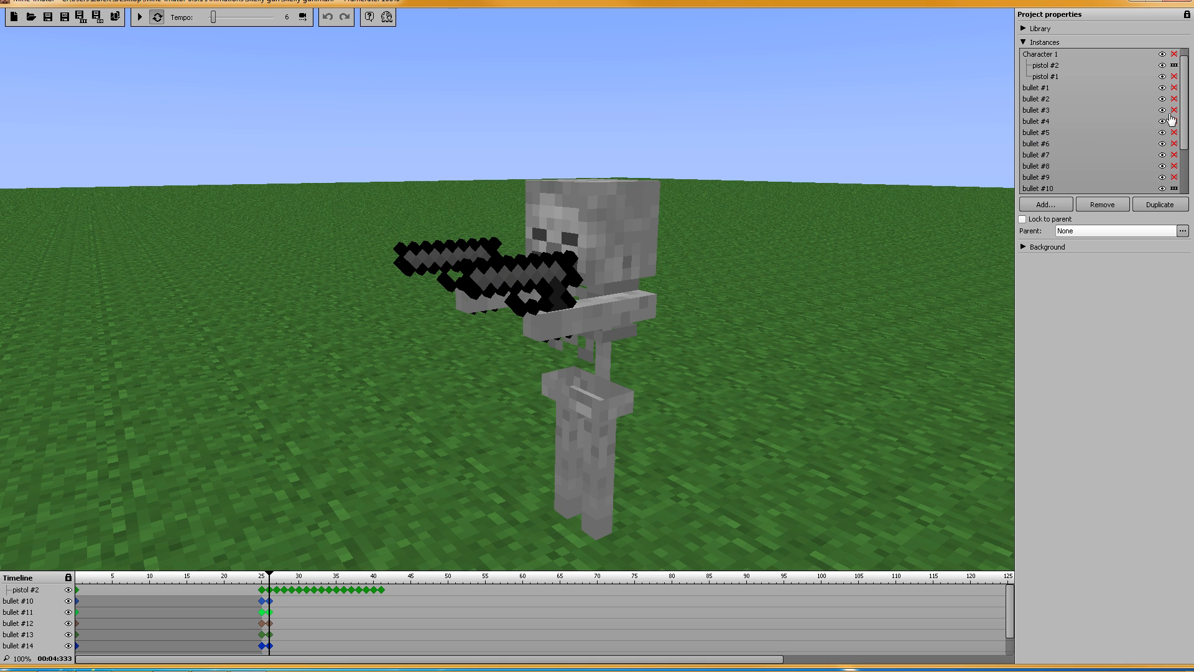
Step: Shift bullet #11's and #12's firing keyframes one frame later each, ending at frames 27–28
left_click_drag(1184, 107, 1186, 149)
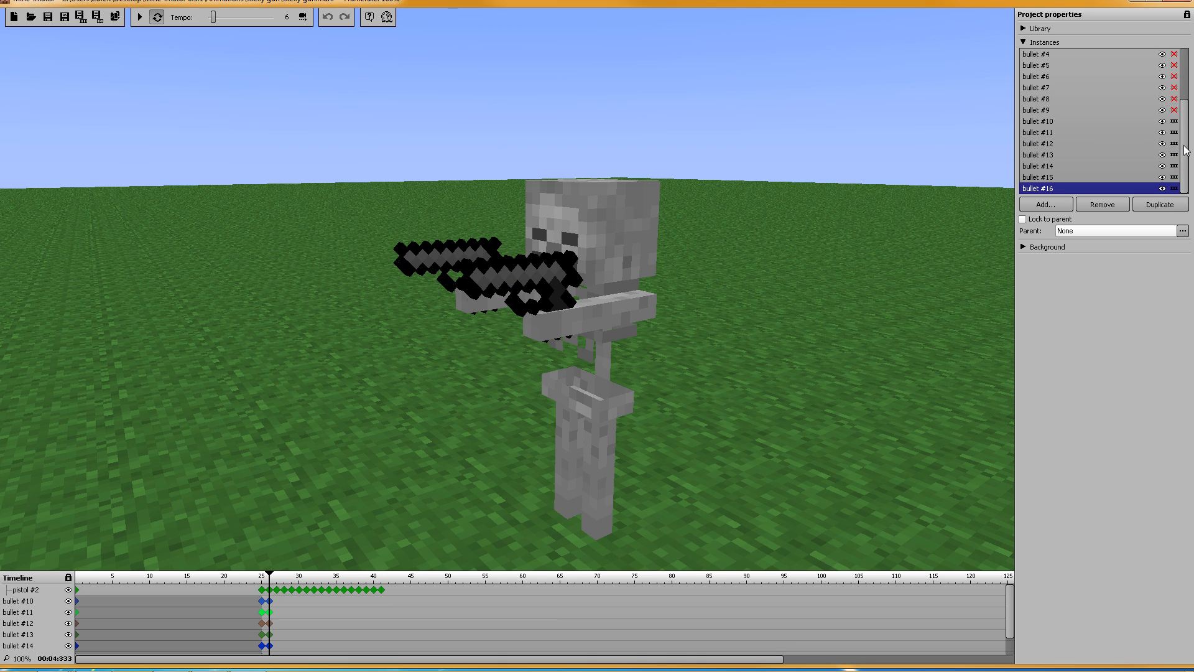
left_click(1035, 133)
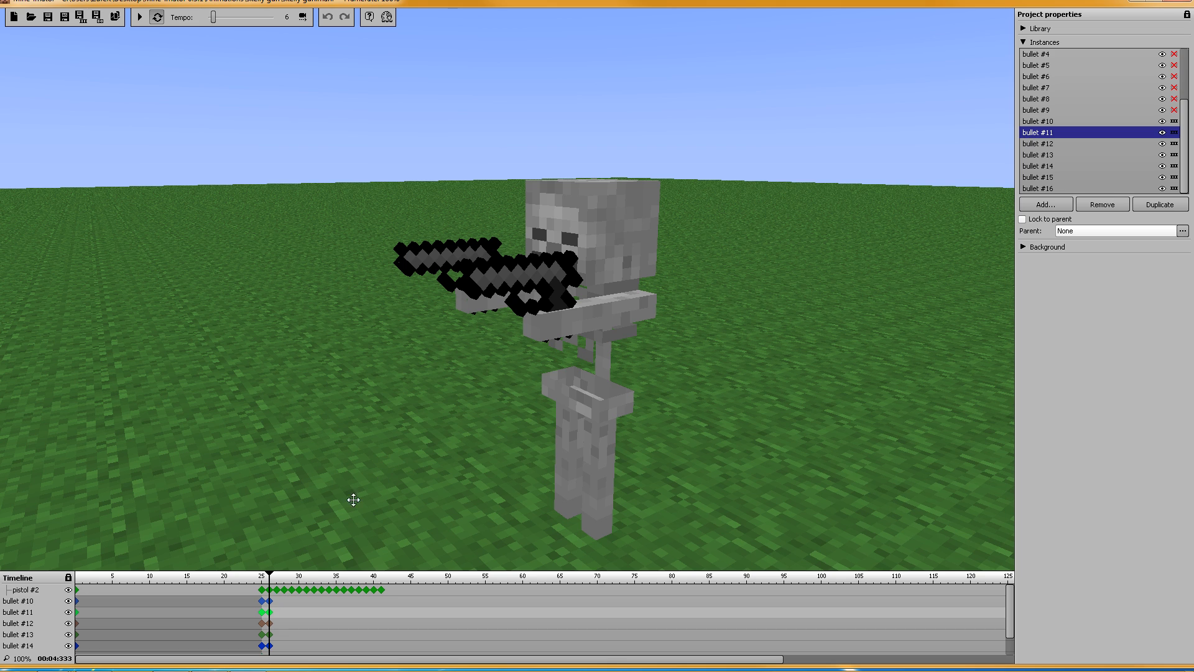
left_click(261, 613)
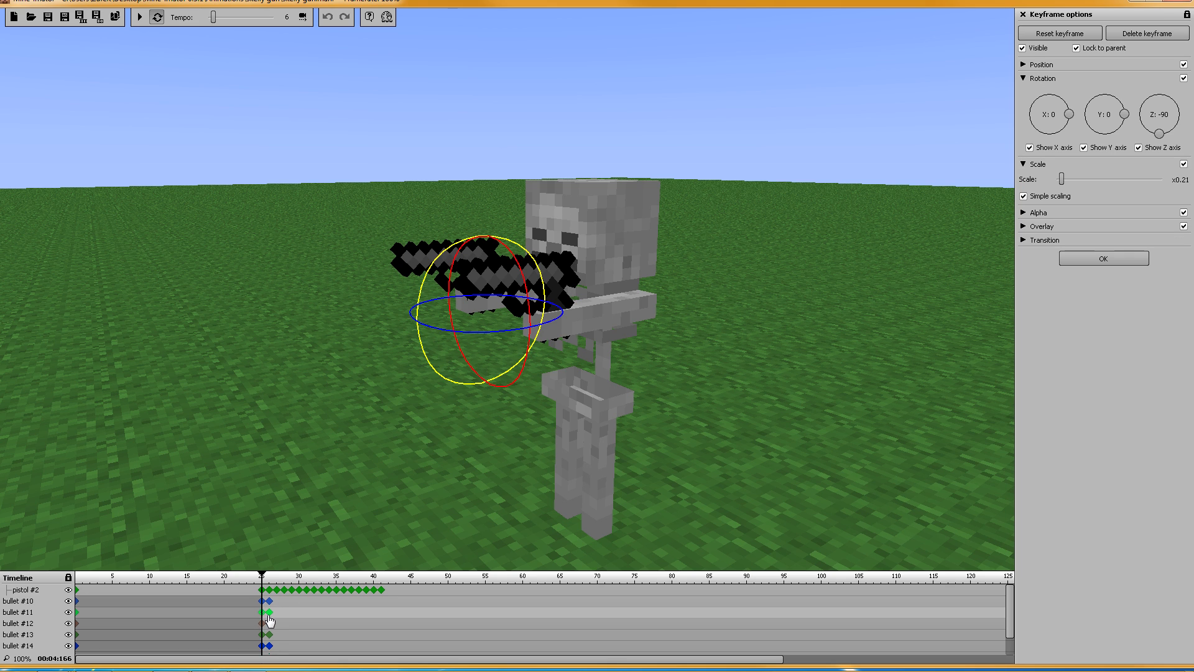
left_click(269, 613, "shift")
mouse_move(263, 614)
left_mouse_down()
mouse_move(279, 624)
mouse_move(266, 635)
mouse_move(285, 634)
mouse_move(269, 646)
mouse_move(293, 646)
left_mouse_up()
left_click(261, 623)
left_click(268, 623, "shift")
Step: Stagger bullet #13 to frames 28–29 and bullet #14 to frames 29–30
left_click(270, 635)
left_click(262, 635, "shift")
left_click(269, 646)
left_click(262, 646, "shift")
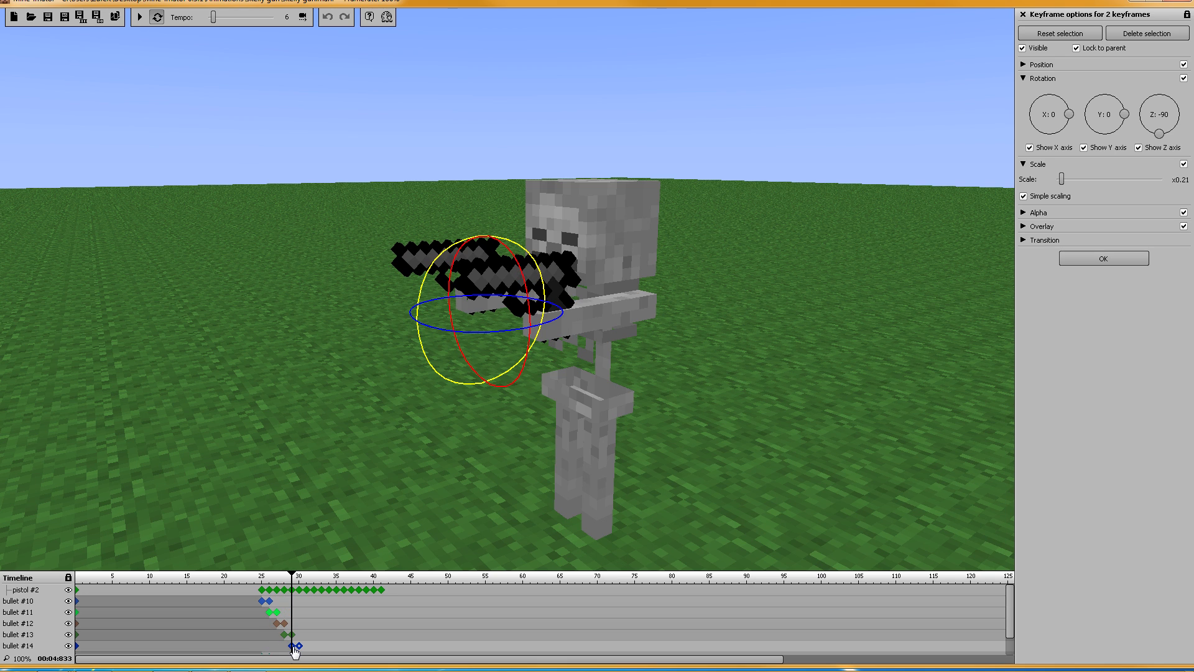
Step: Move bullet #15's shot to frames 30–31, then play the animation from the start
left_click_drag(1008, 613, 1009, 642)
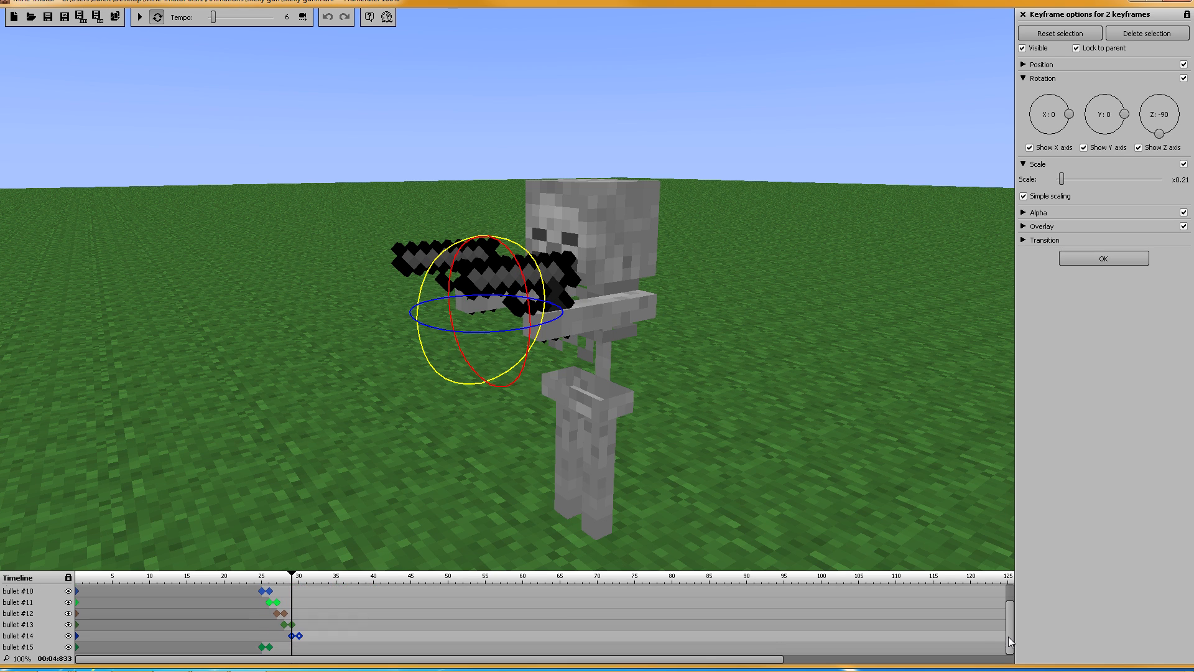
left_click(270, 646)
left_click(262, 646, "shift")
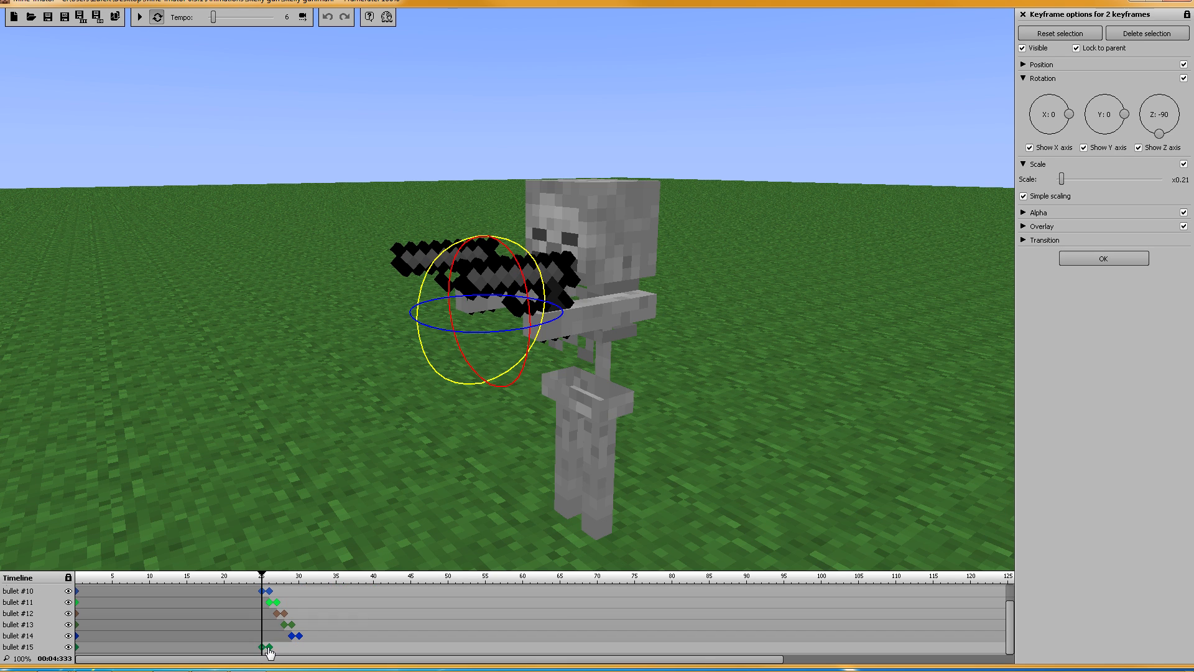
left_click_drag(261, 646, 300, 648)
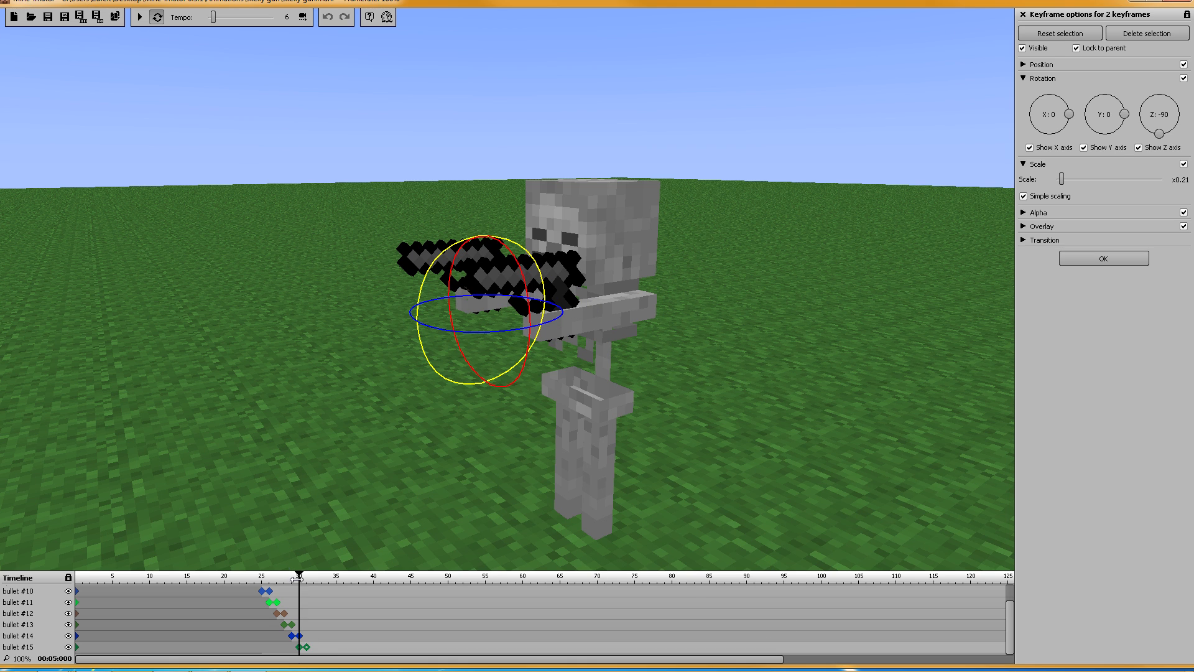
left_click_drag(298, 576, 69, 580)
left_click(140, 16)
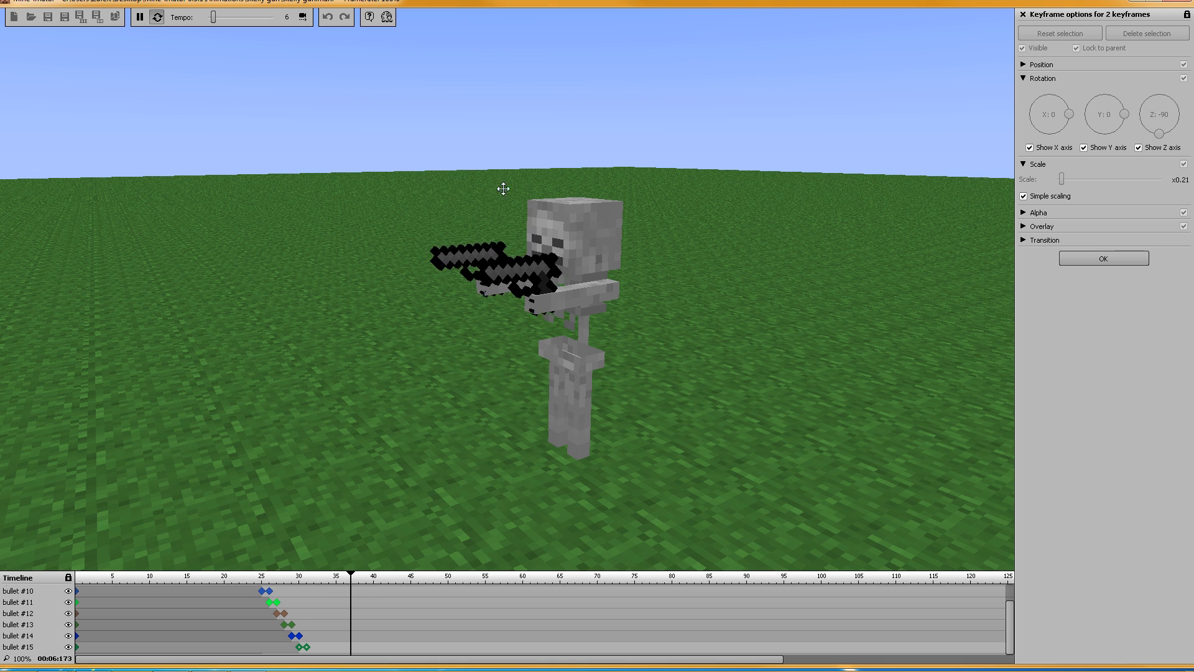
Step: Replay and pause the staggered firing animation, then close the keyframe options
key("space")
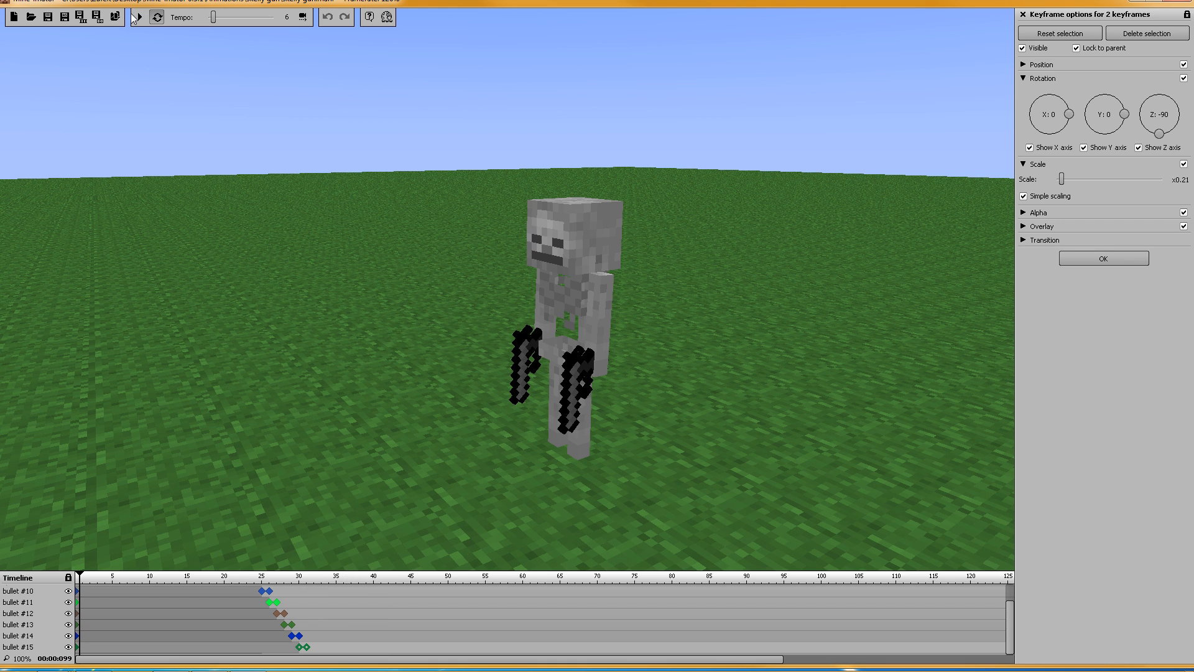
left_click(138, 18)
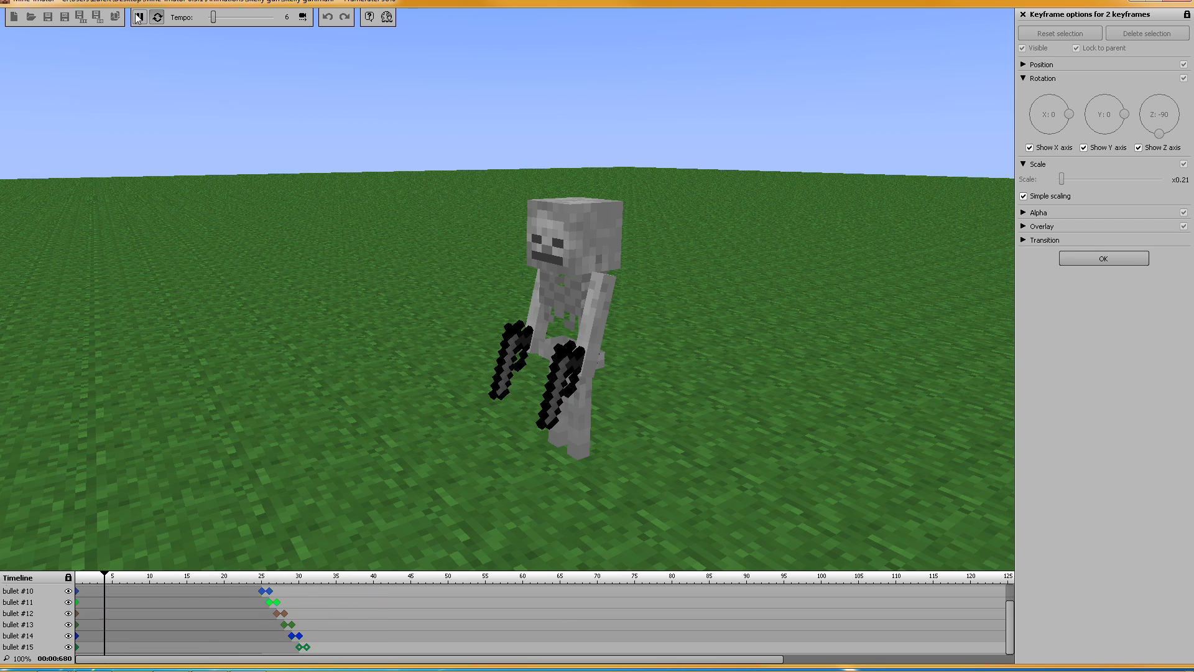
left_click(138, 17)
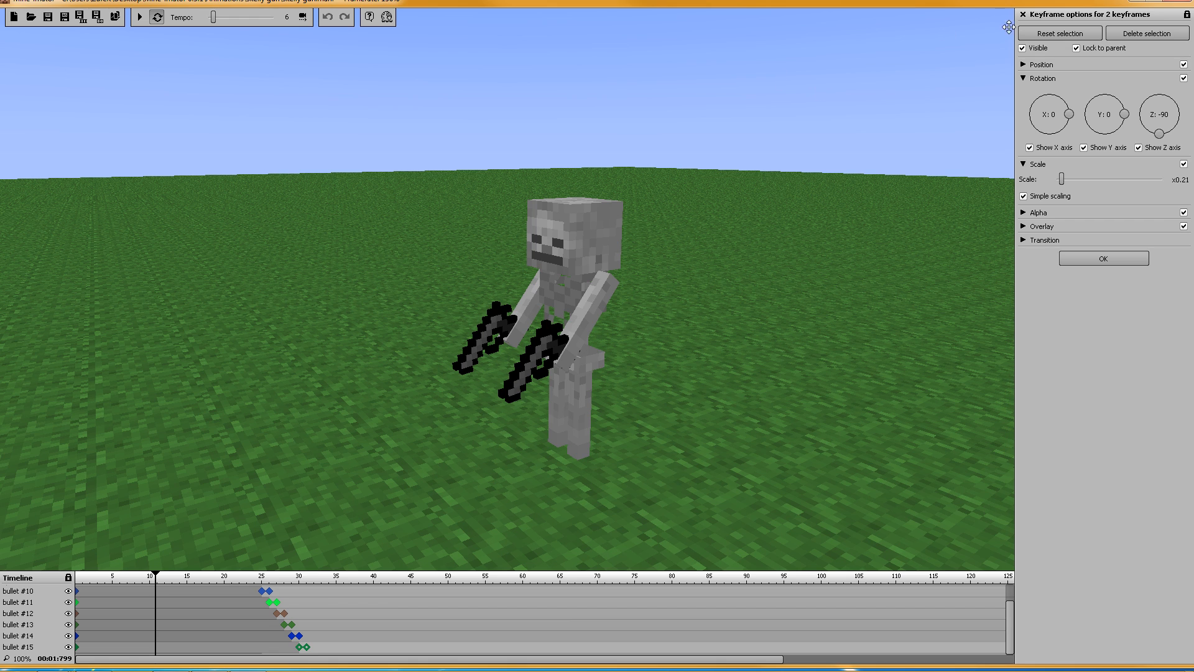
left_click(1100, 260)
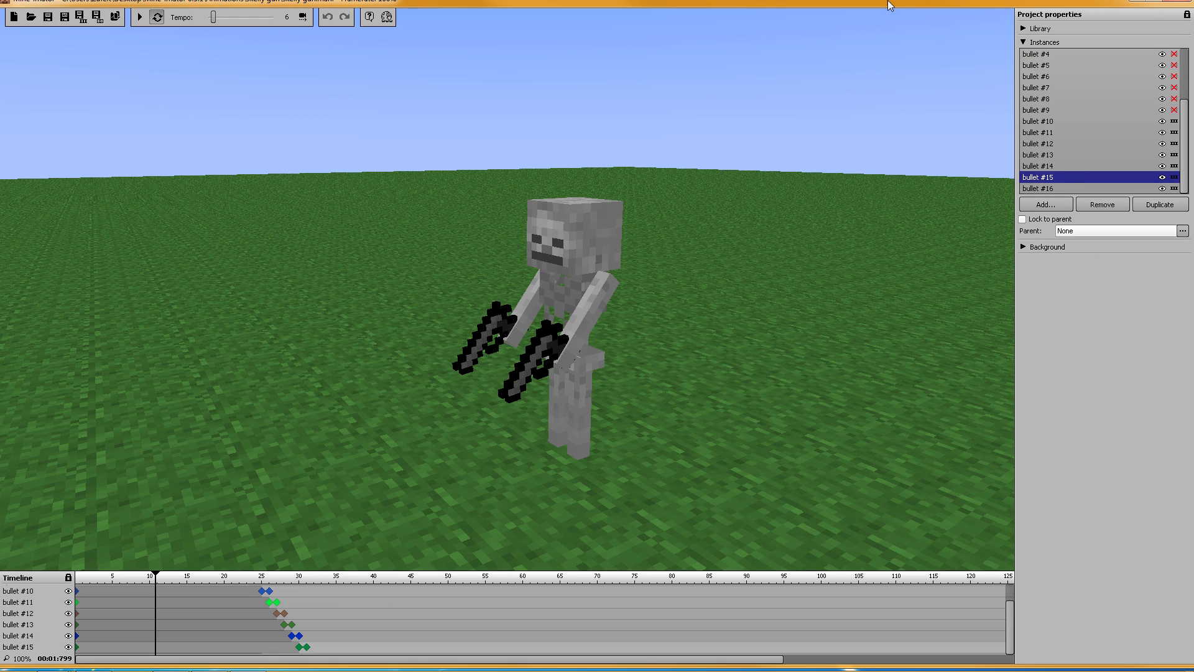
Step: Add a new item to the library using the guns.png sheet from the Photoshop folder
left_click(1023, 42)
left_click(1020, 26)
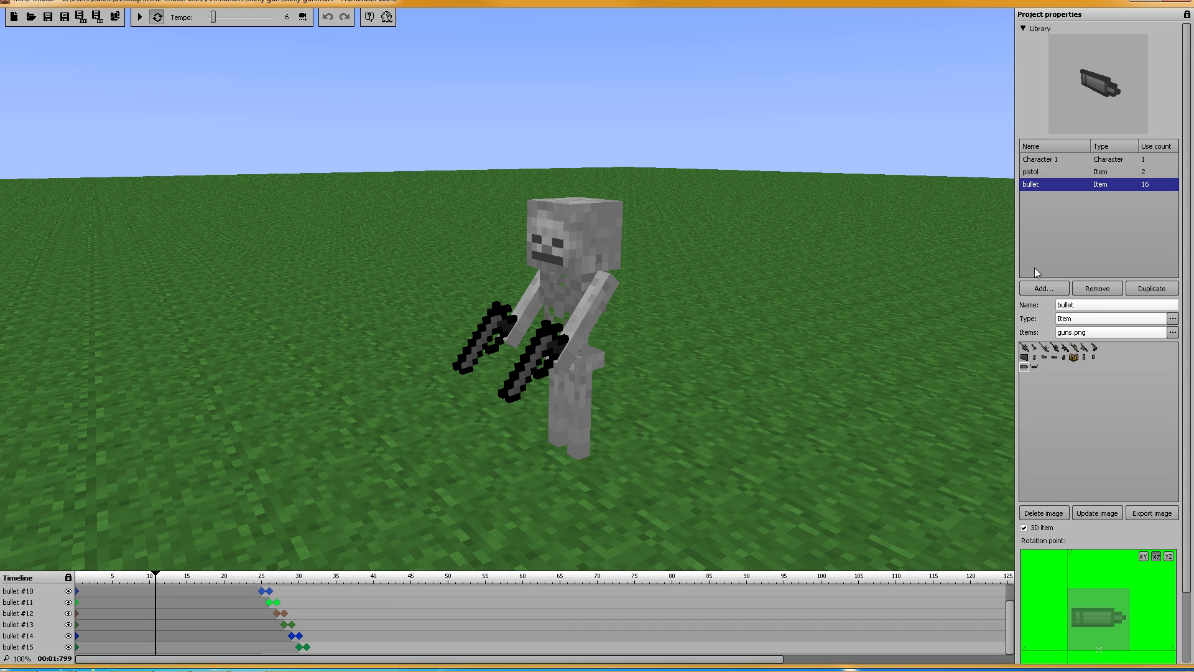
left_click(1044, 290)
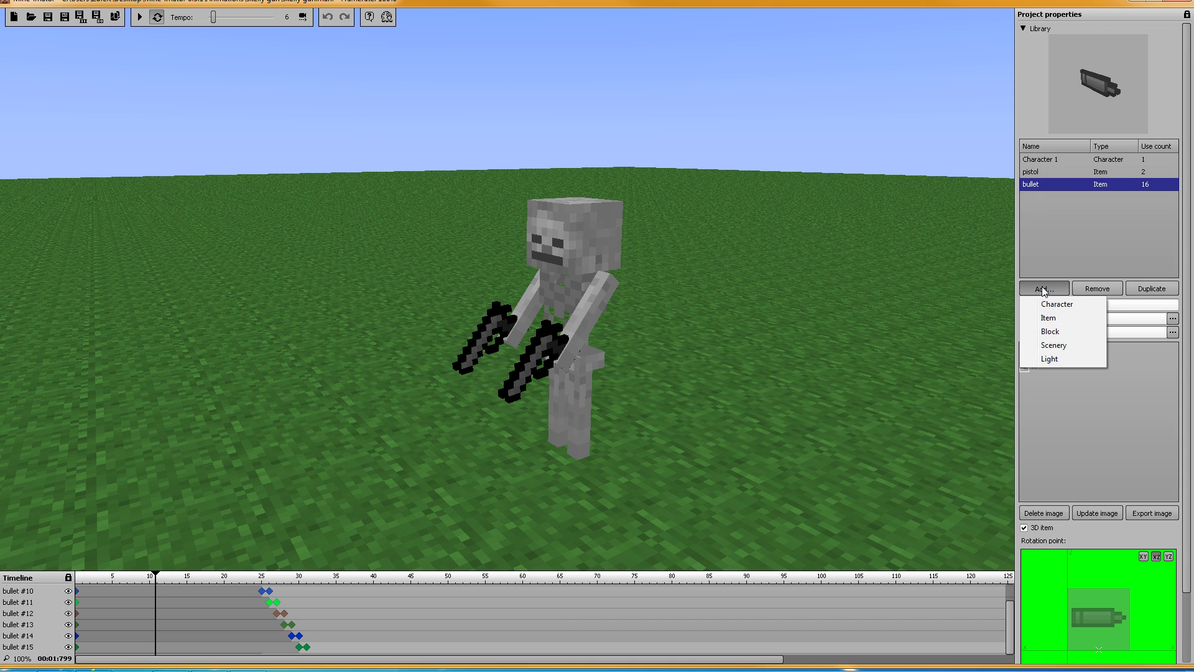
left_click(1054, 319)
left_click(1073, 334)
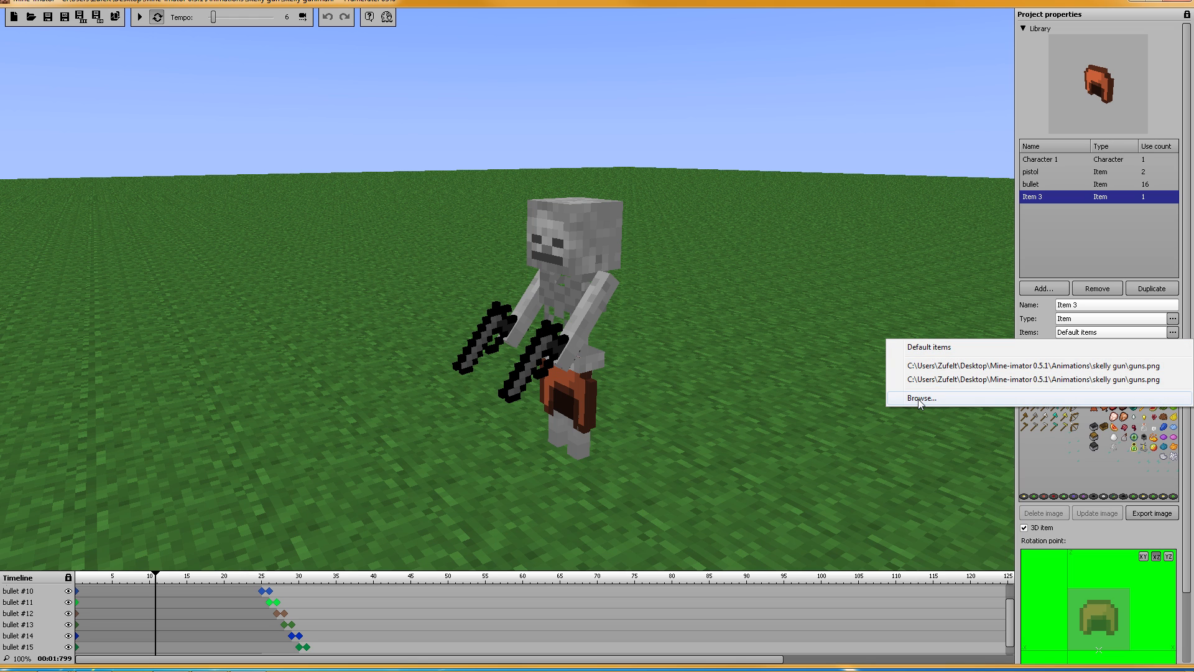
left_click(985, 398)
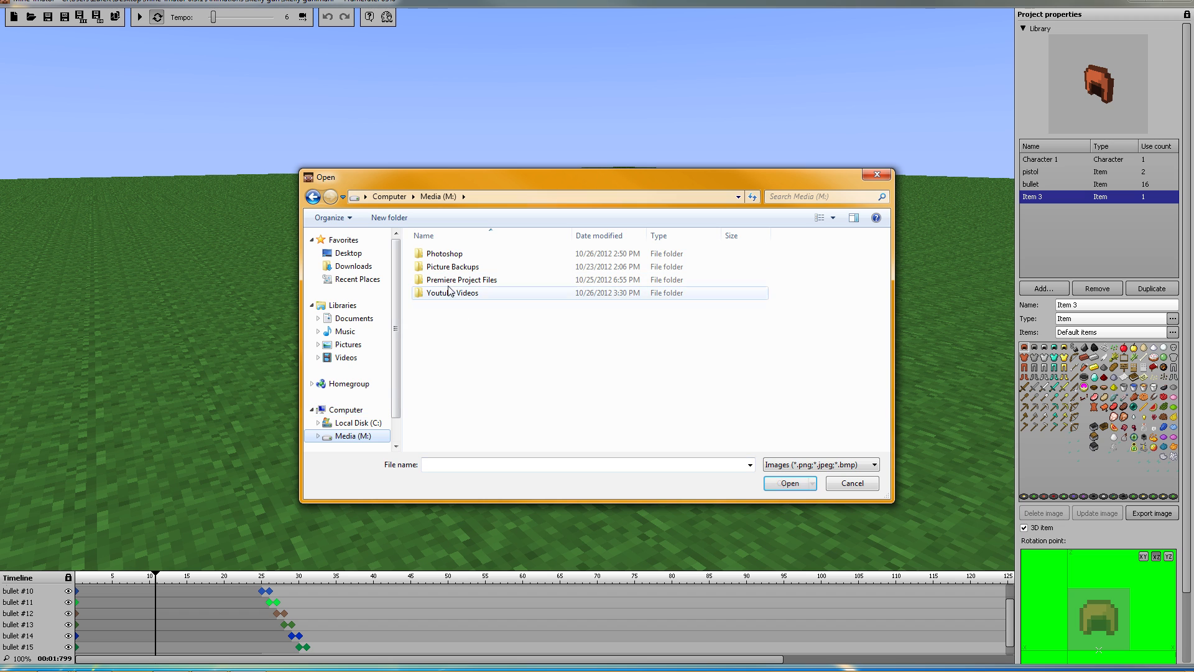
double_click(451, 254)
double_click(492, 261)
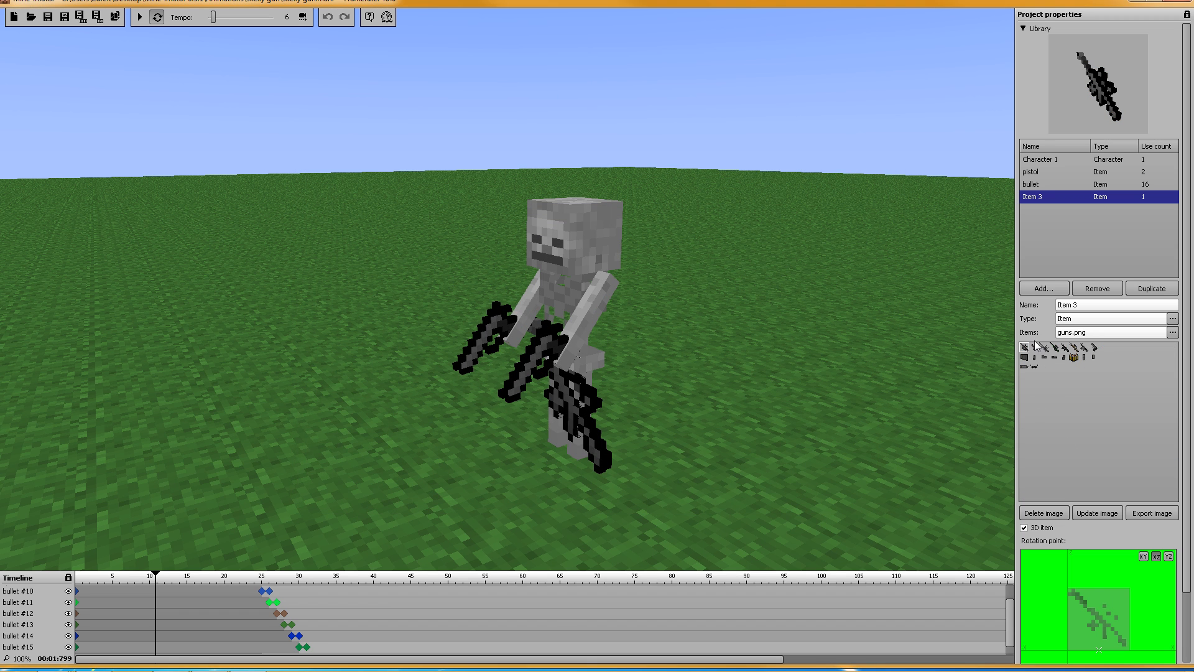
Step: Try several guns from the sheet, including the green-black one, then delete the item
left_click(1036, 349)
left_click(1074, 348)
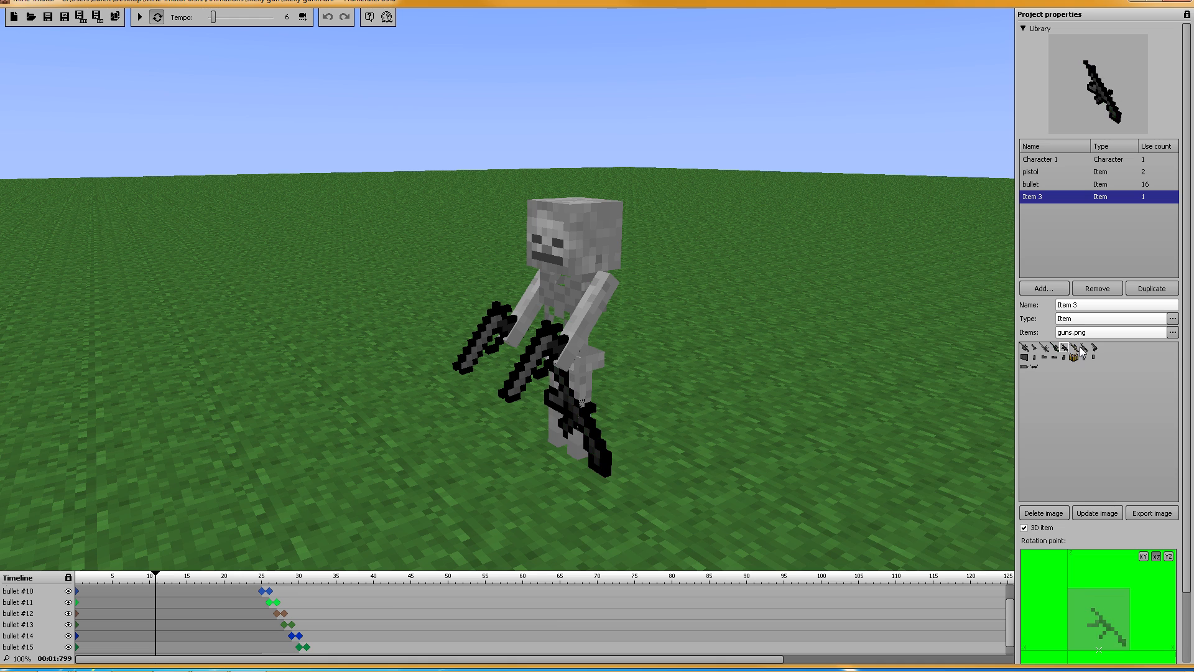
left_click(1082, 348)
left_click(1093, 346)
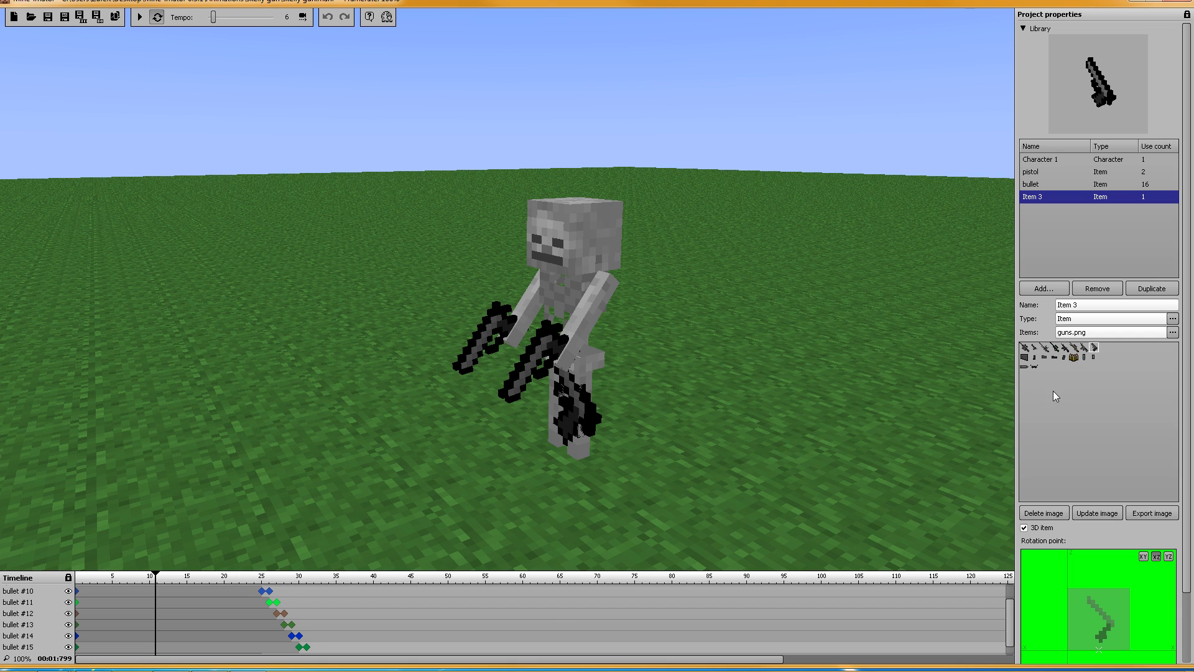
left_click(1065, 348)
left_click(1054, 348)
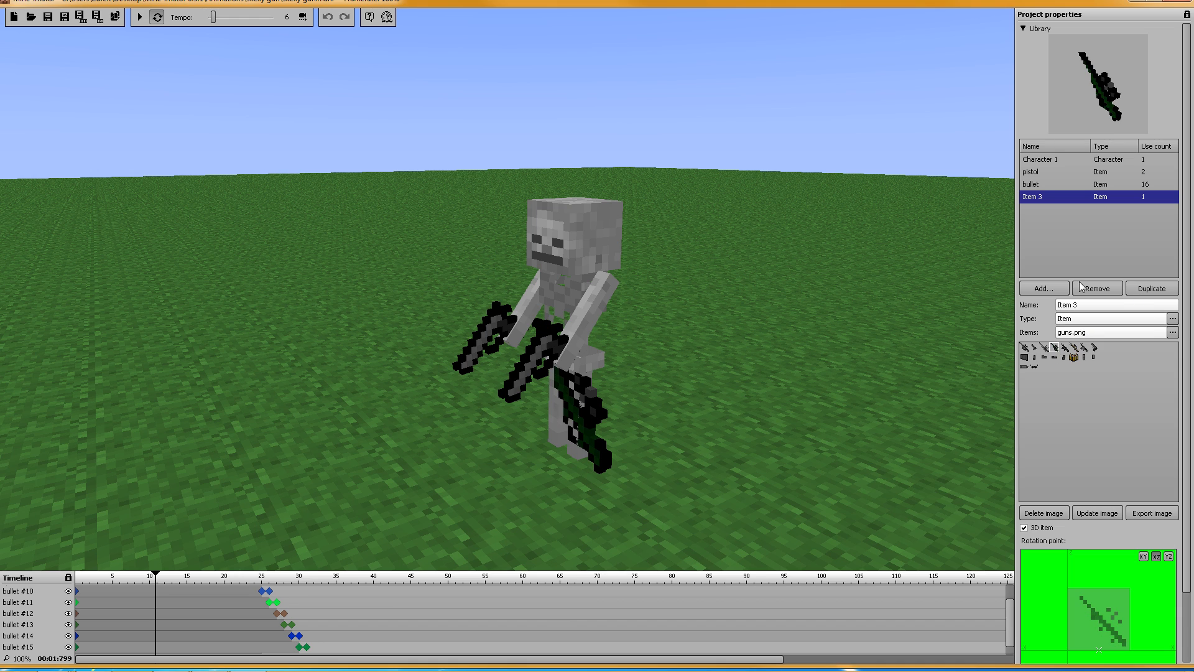
left_click(1113, 289)
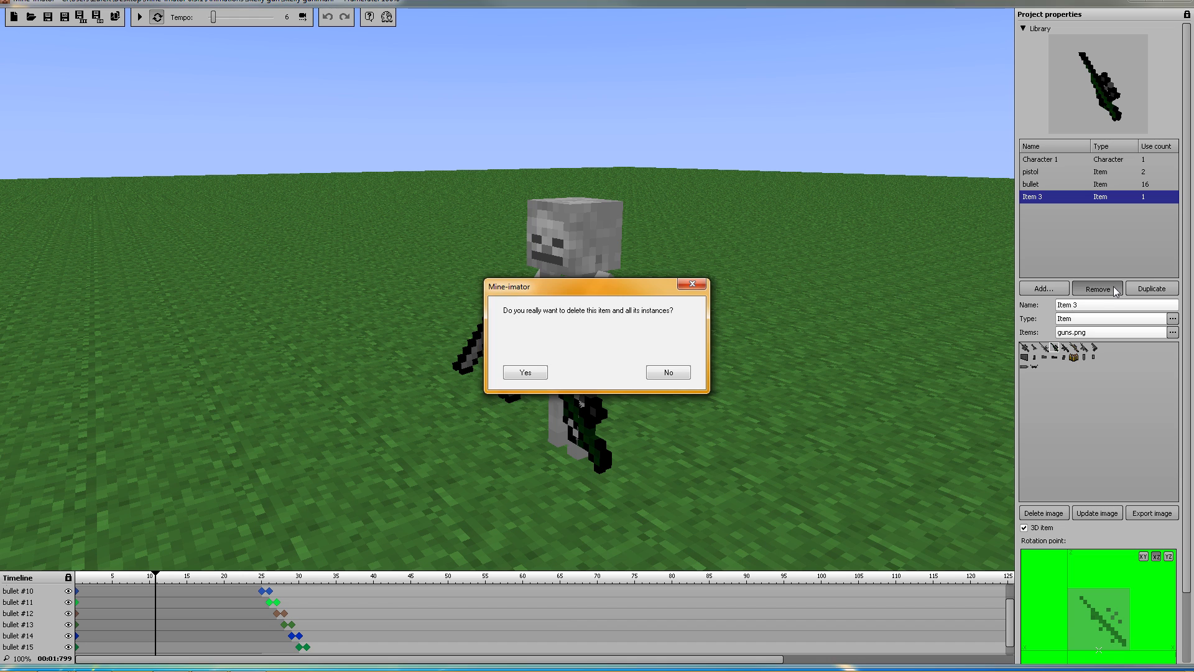
left_click(506, 373)
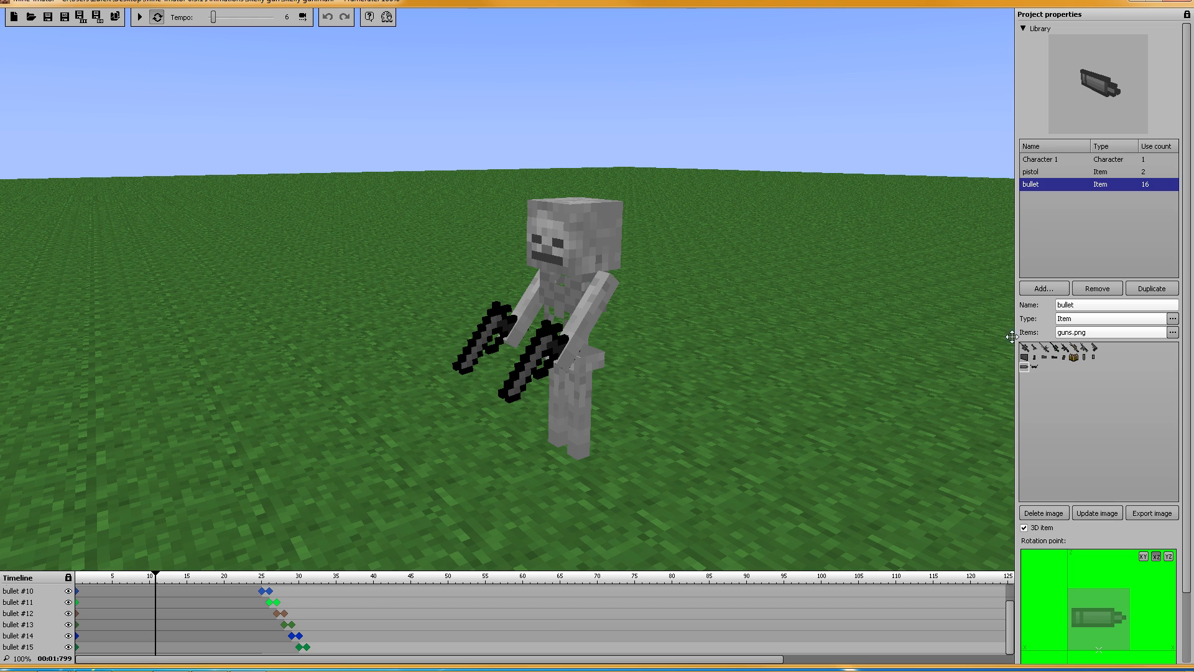
Step: Add a new character and try the Creeper, Cow, Villager and Ghast models
left_click(1037, 294)
left_click(1038, 304)
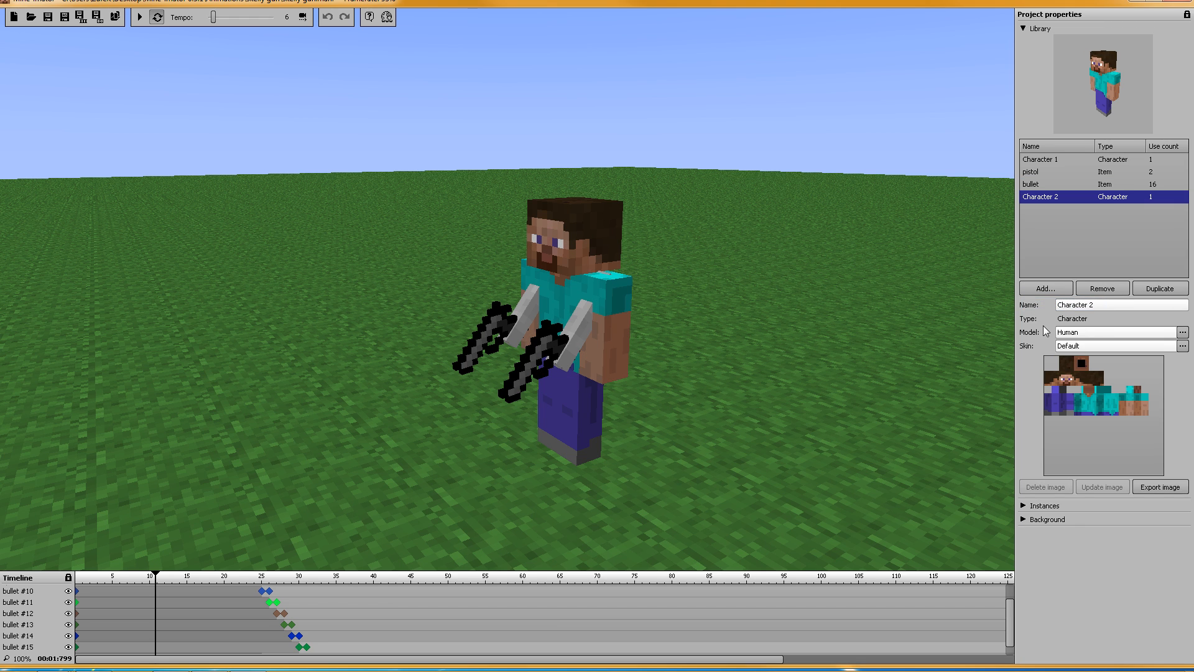
left_click(1068, 333)
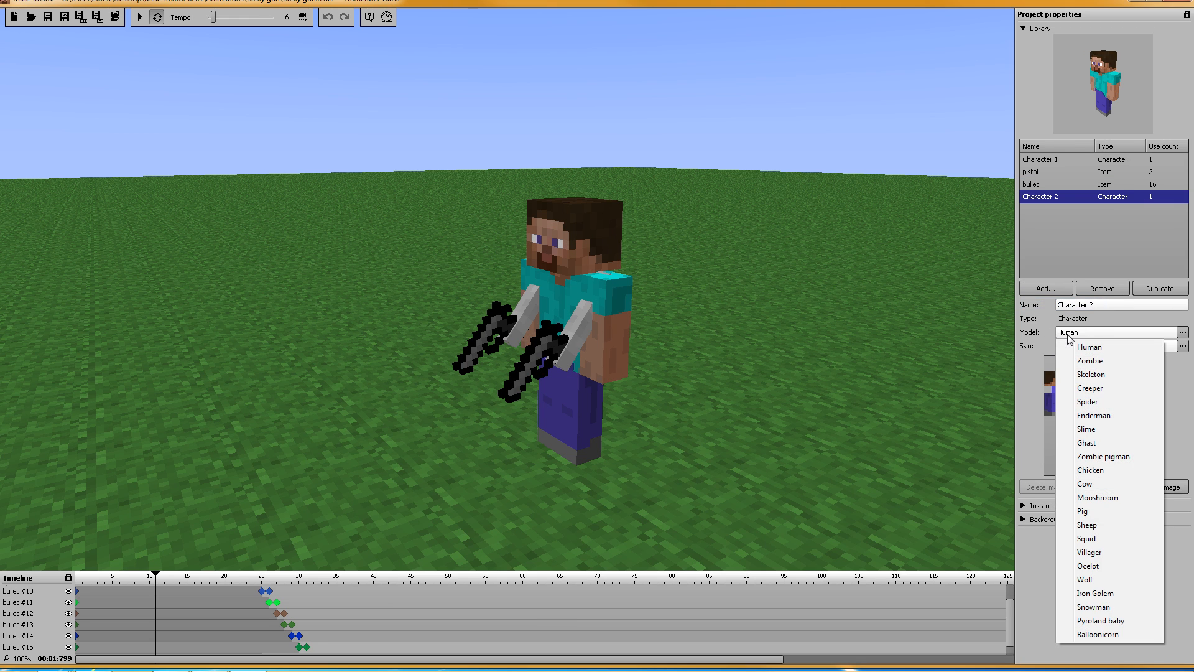
left_click(1081, 392)
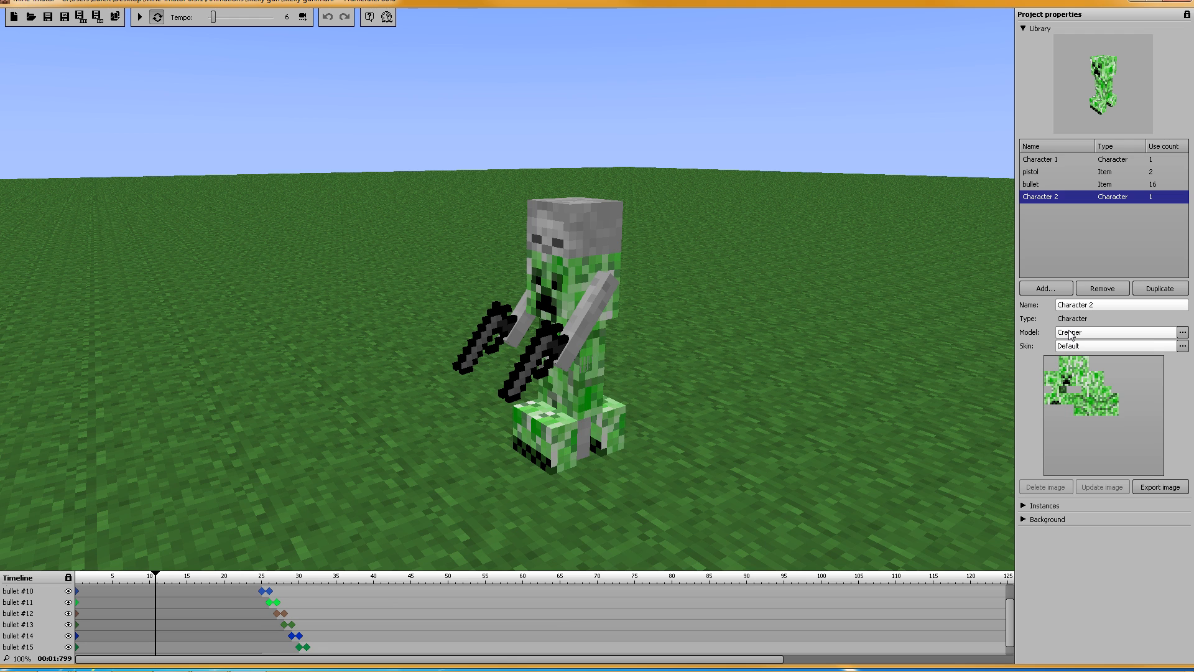
left_click(1069, 334)
left_click(1109, 480)
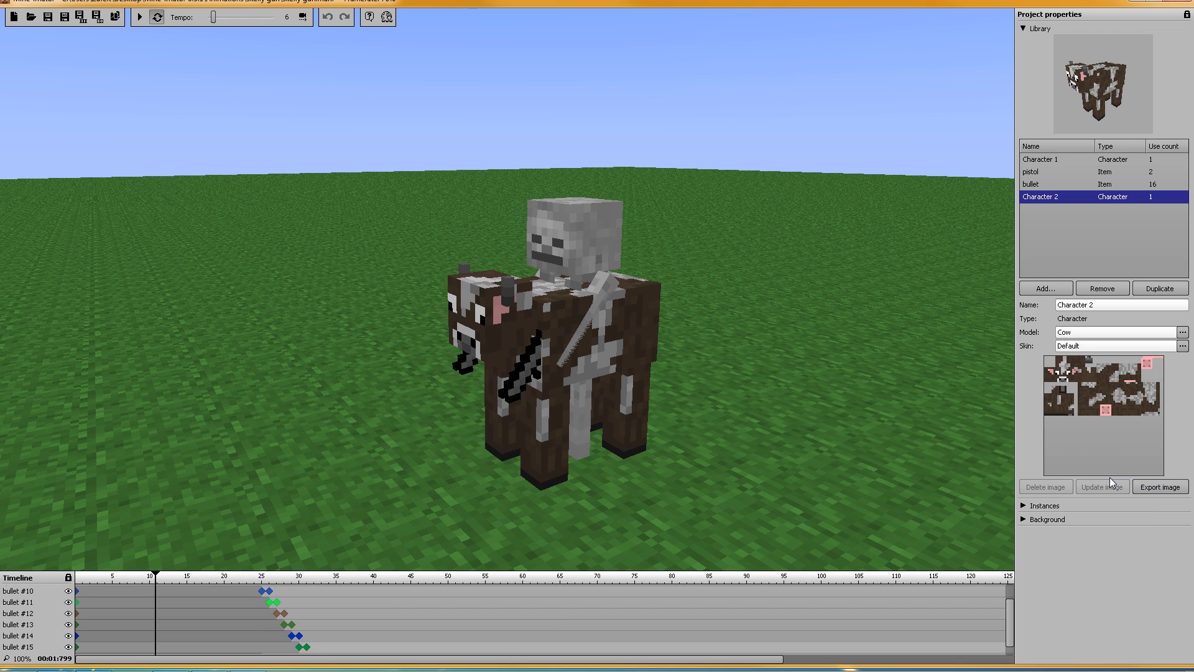
left_click(1080, 336)
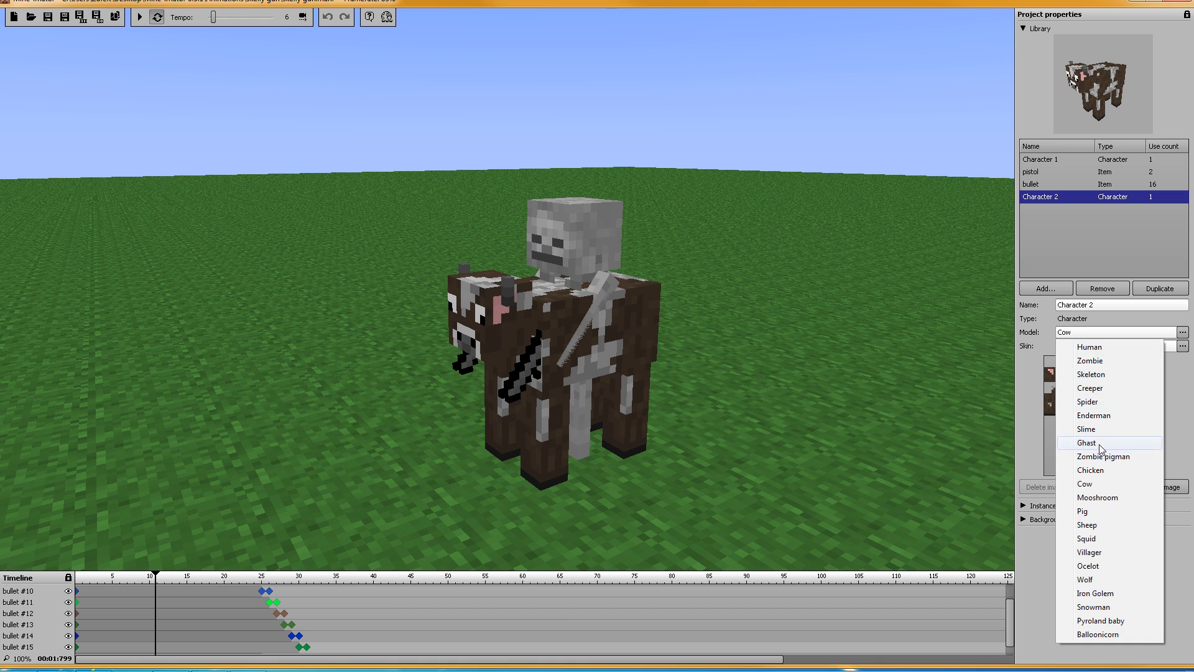
left_click(1096, 552)
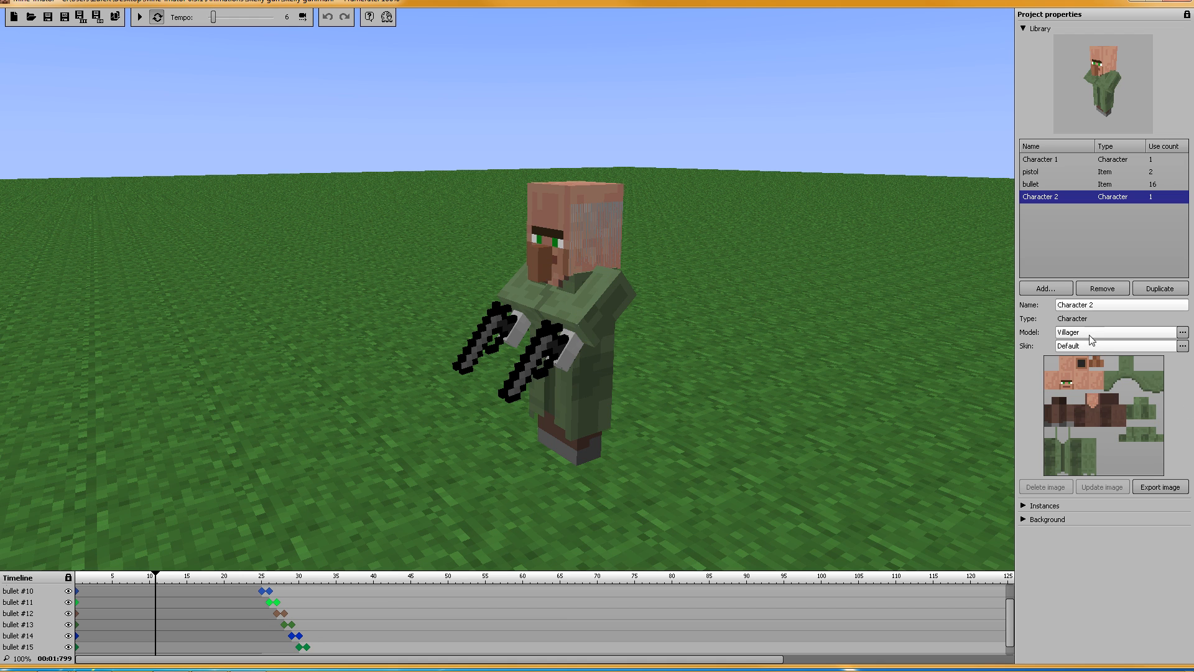
left_click(1069, 334)
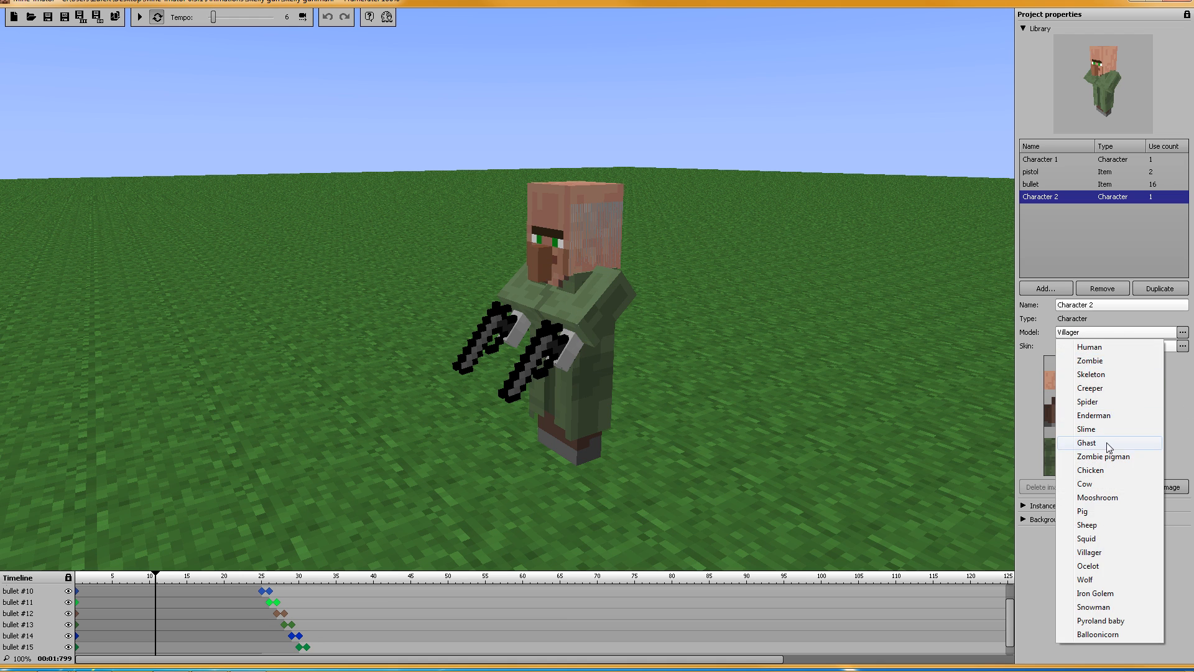
left_click(1109, 447)
Step: Switch the character through Skeleton and Cow, settling on Zombie pigman
left_click(1067, 334)
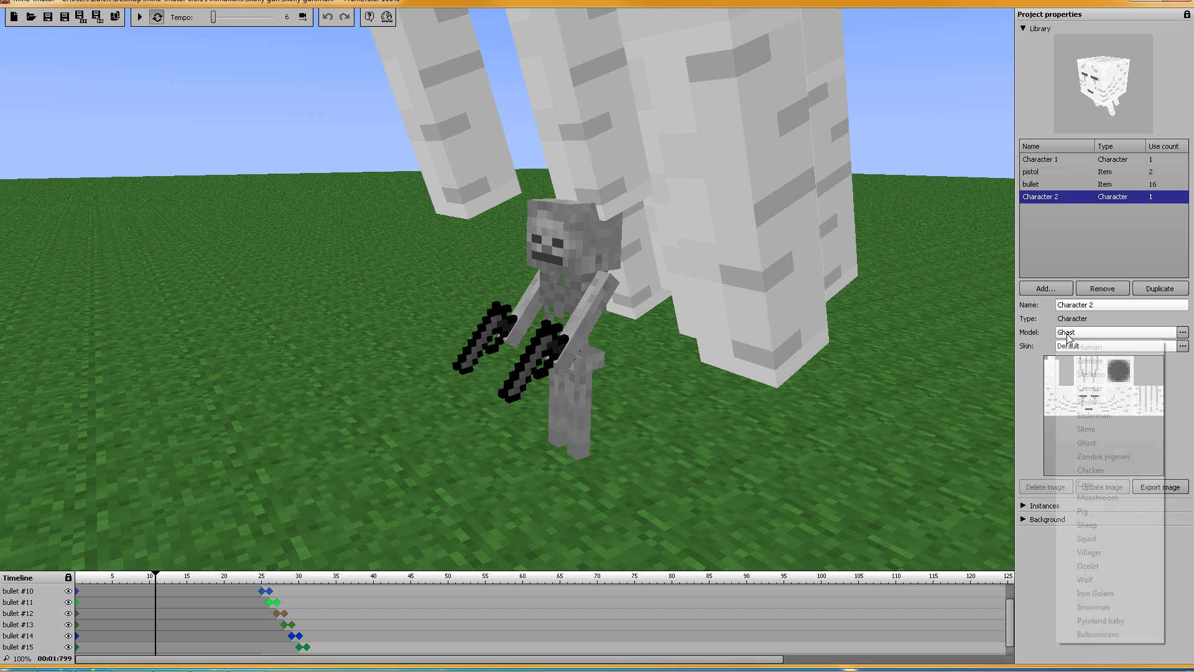
left_click(1085, 375)
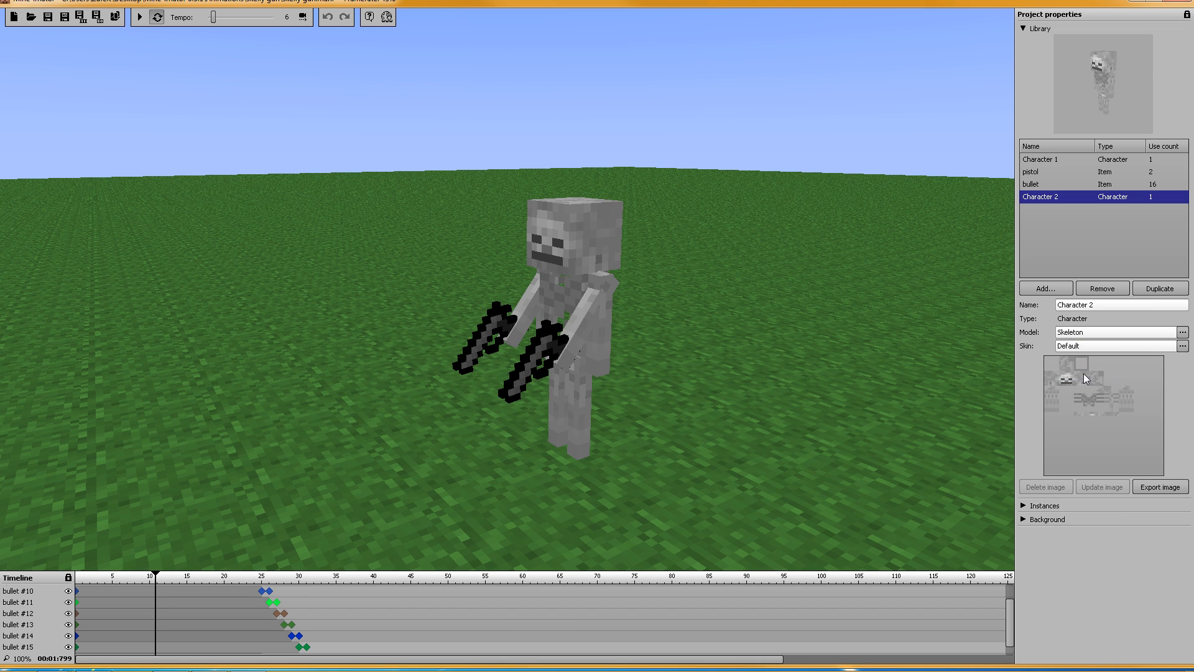
left_click(1071, 335)
left_click(1080, 487)
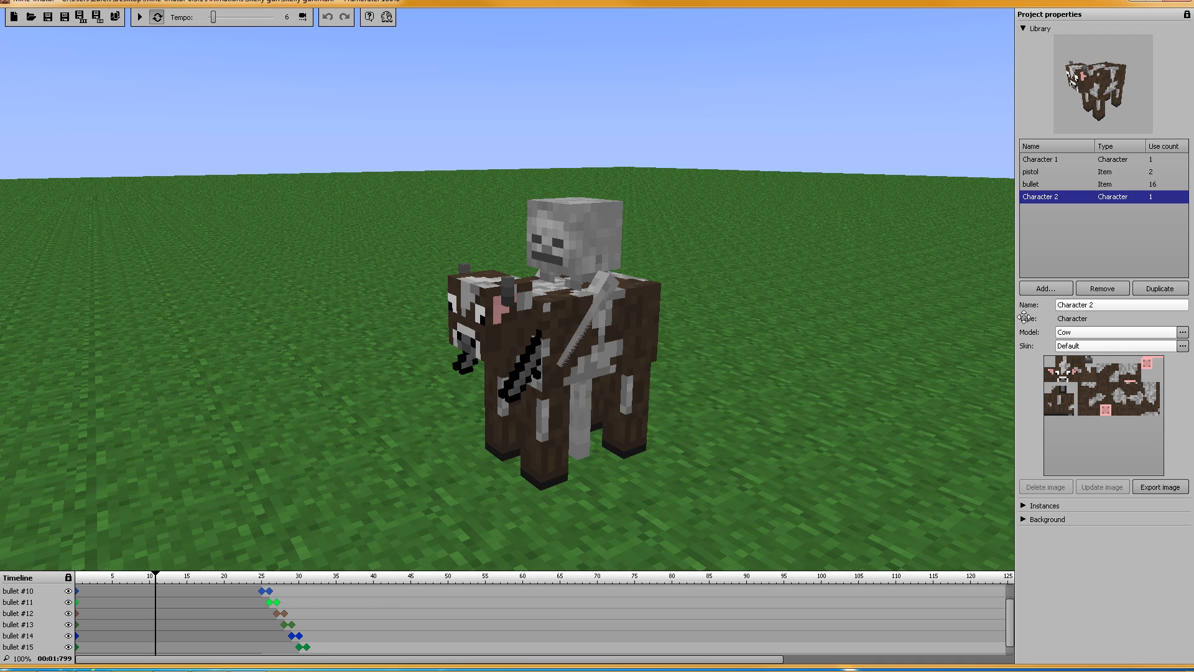
left_click(1095, 335)
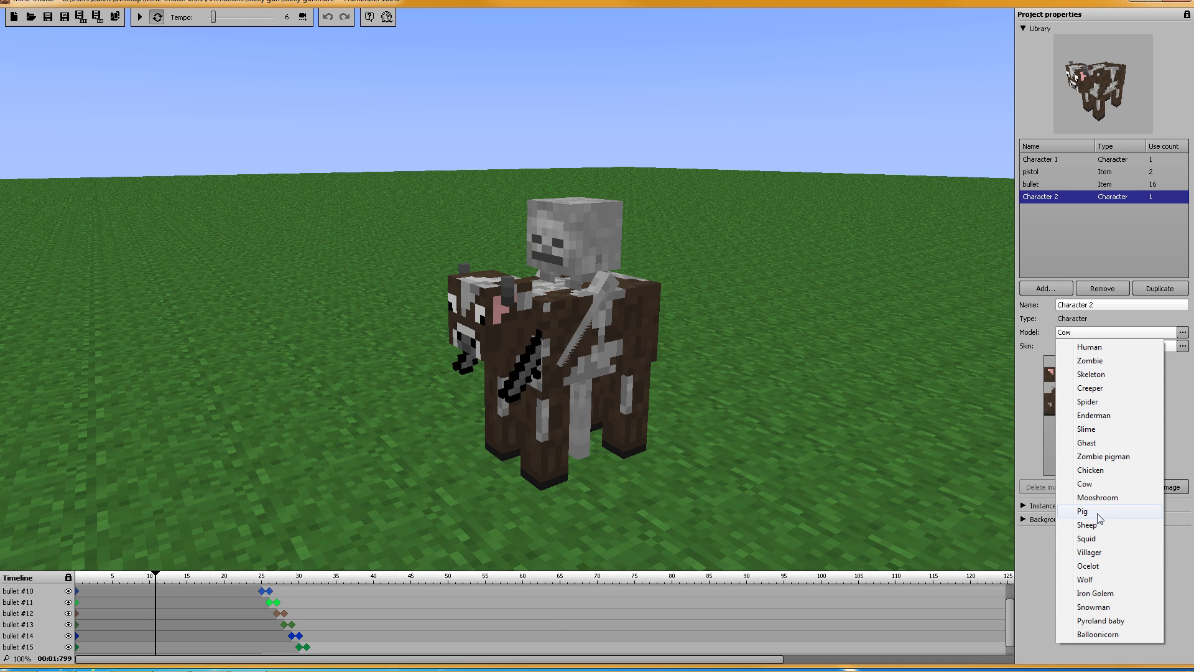
left_click(1095, 457)
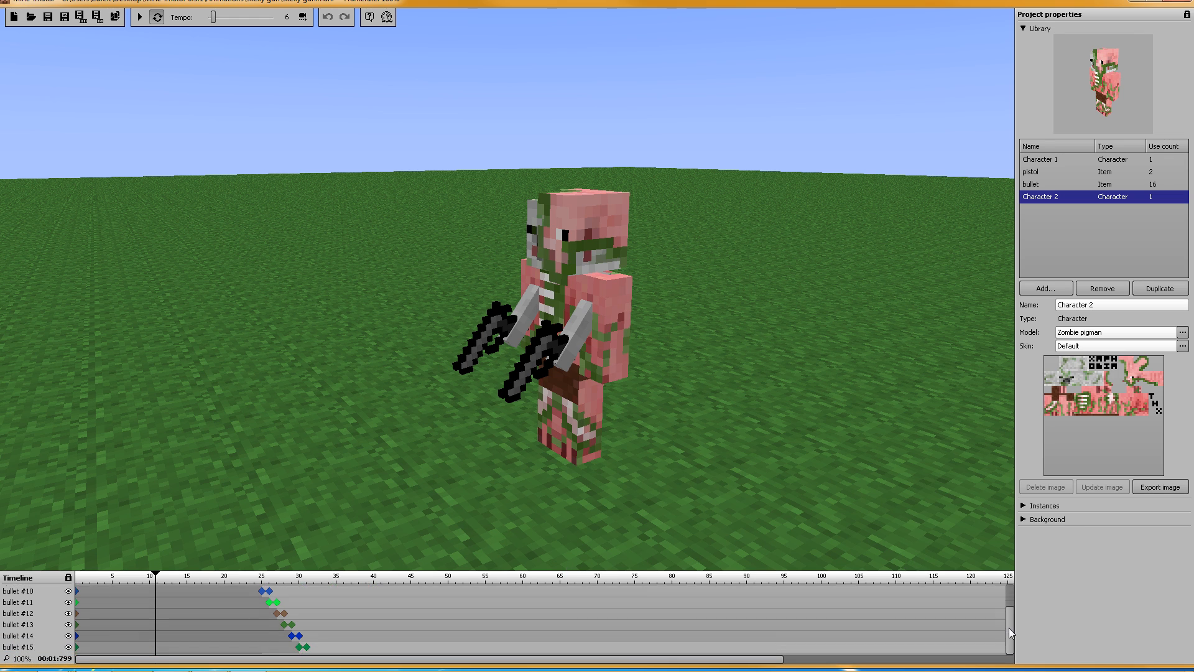
left_click_drag(1008, 628, 1009, 577)
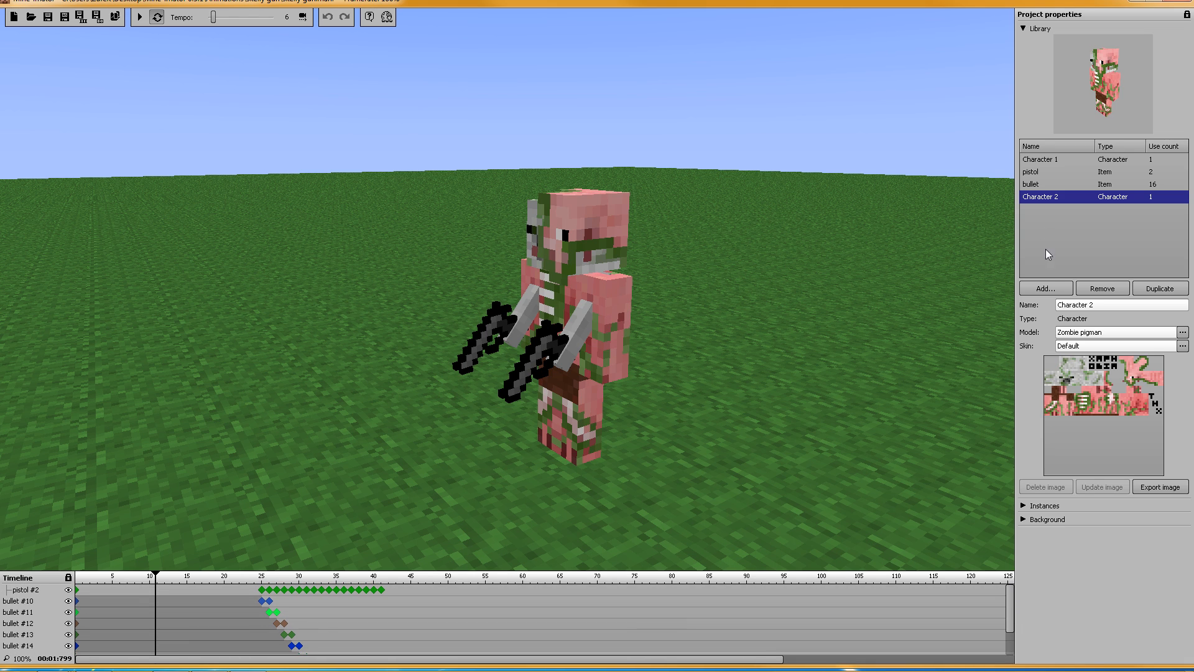
Step: Hide bullets #10–#15 from the timeline and add a frame-0 keyframe for Character 2
left_click(1022, 29)
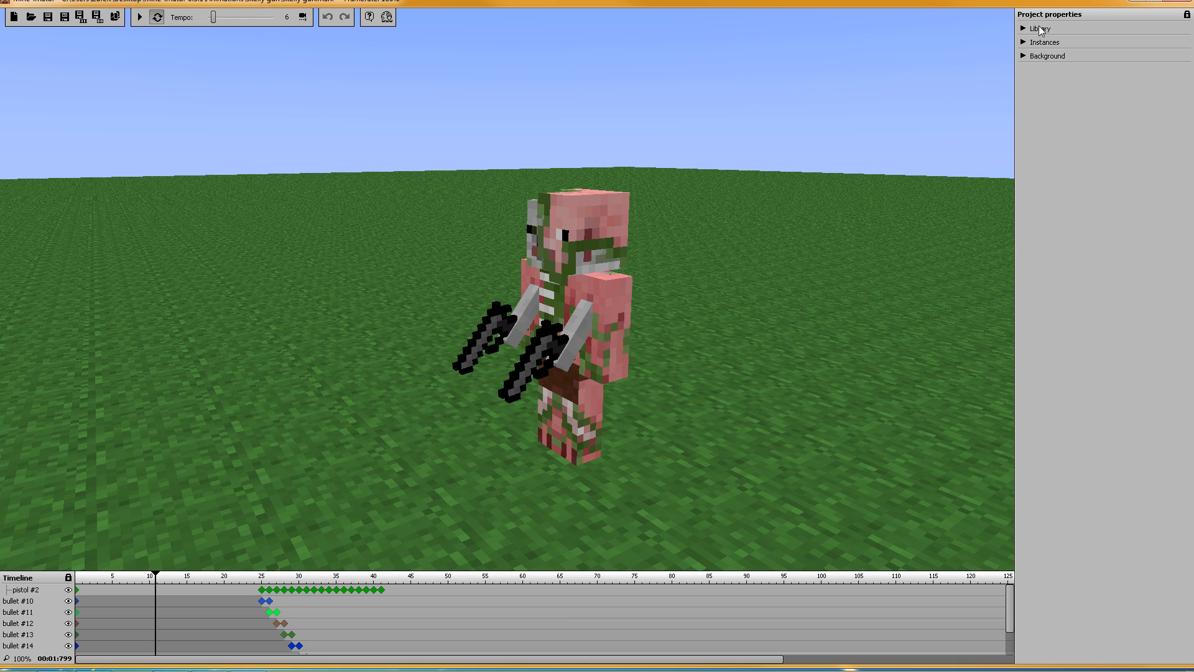
left_click(1023, 42)
left_click(1174, 121)
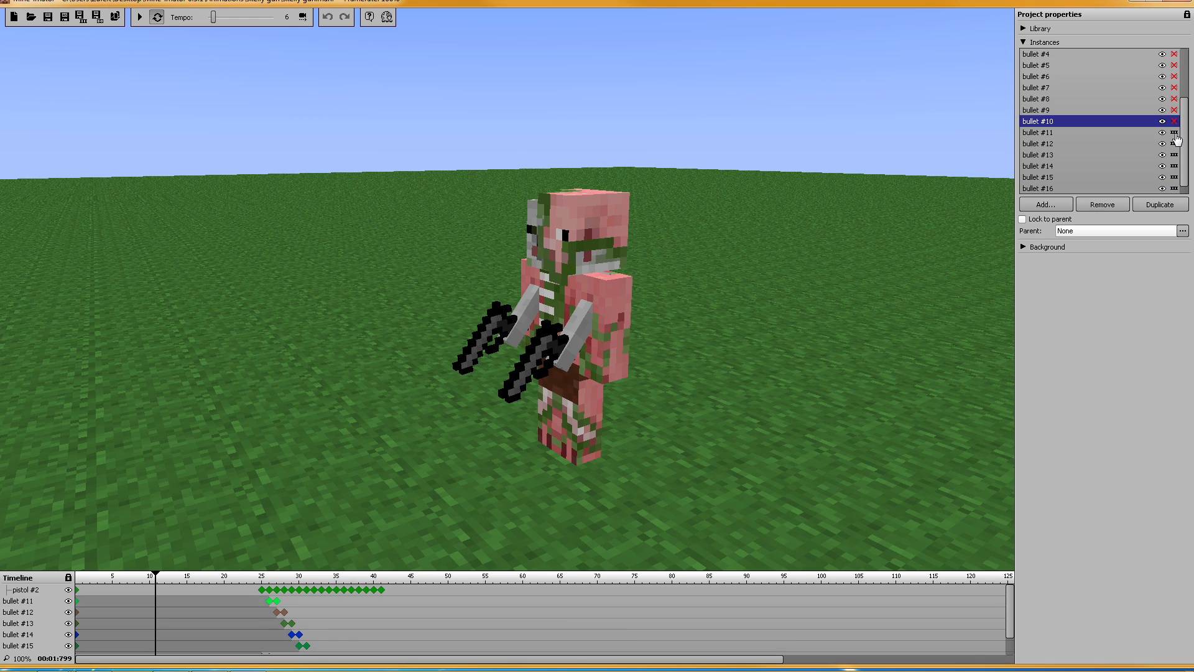
left_click(1174, 132)
left_click(1174, 143)
left_click(1174, 154)
left_click(1174, 166)
left_click(1174, 177)
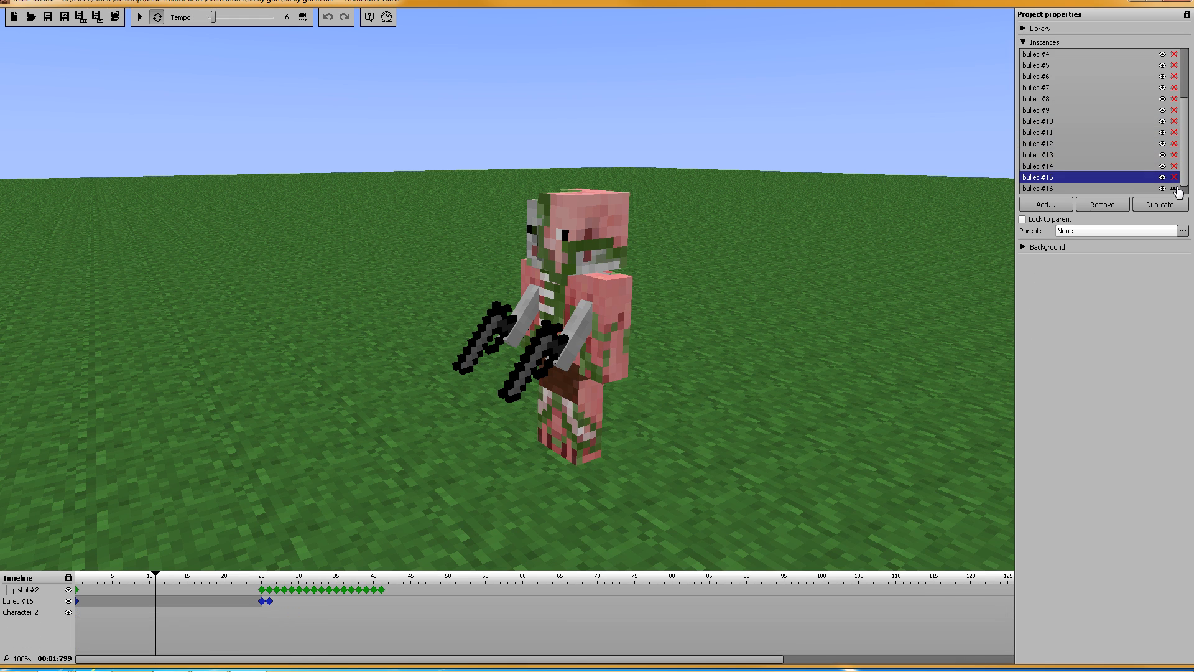
left_click(78, 612)
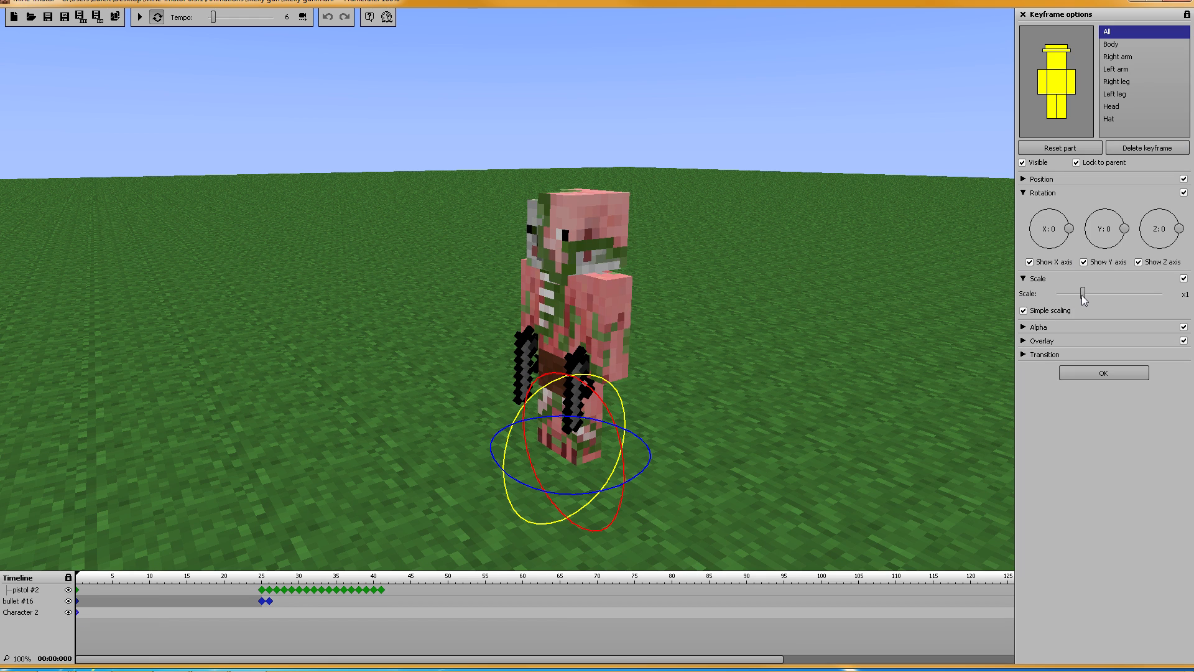
Step: Scale the pigman to 0.8, 1.1, 0.66 with Simple scaling off and move it beside the skeleton
mouse_move(1080, 295)
left_mouse_down()
mouse_move(1113, 297)
mouse_move(1074, 296)
mouse_move(1055, 318)
mouse_move(1110, 316)
mouse_move(1086, 315)
mouse_move(1089, 296)
mouse_move(1121, 299)
mouse_move(1077, 296)
left_mouse_up()
left_click(1023, 310)
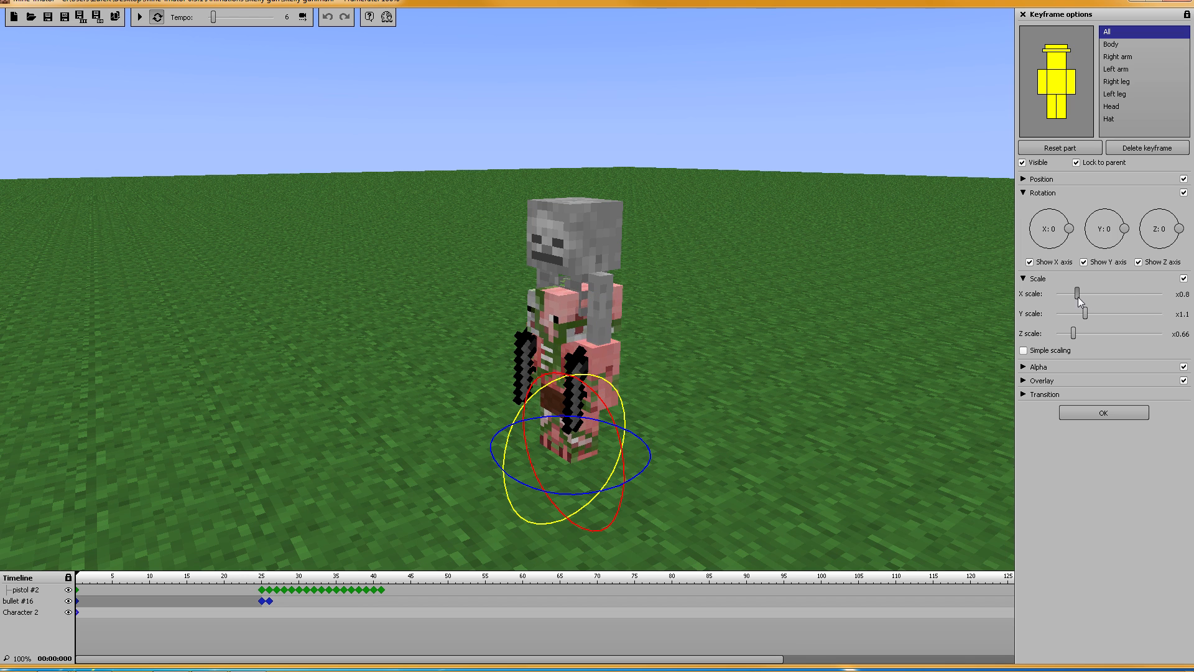
left_click(1056, 110)
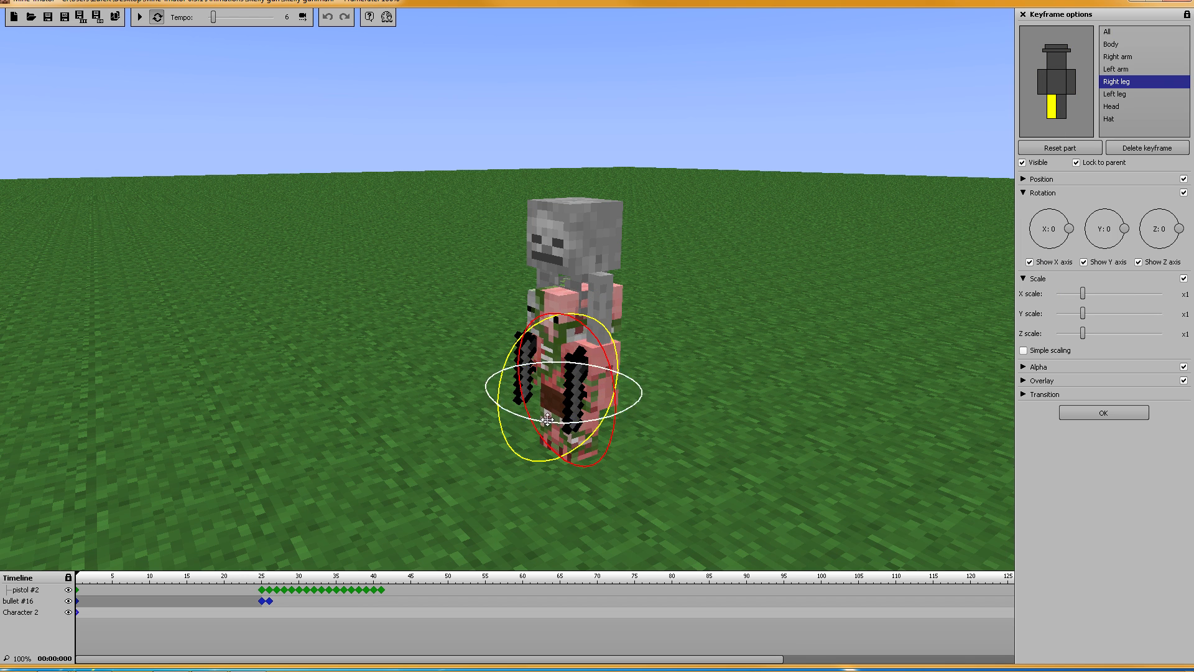
left_click(1032, 179)
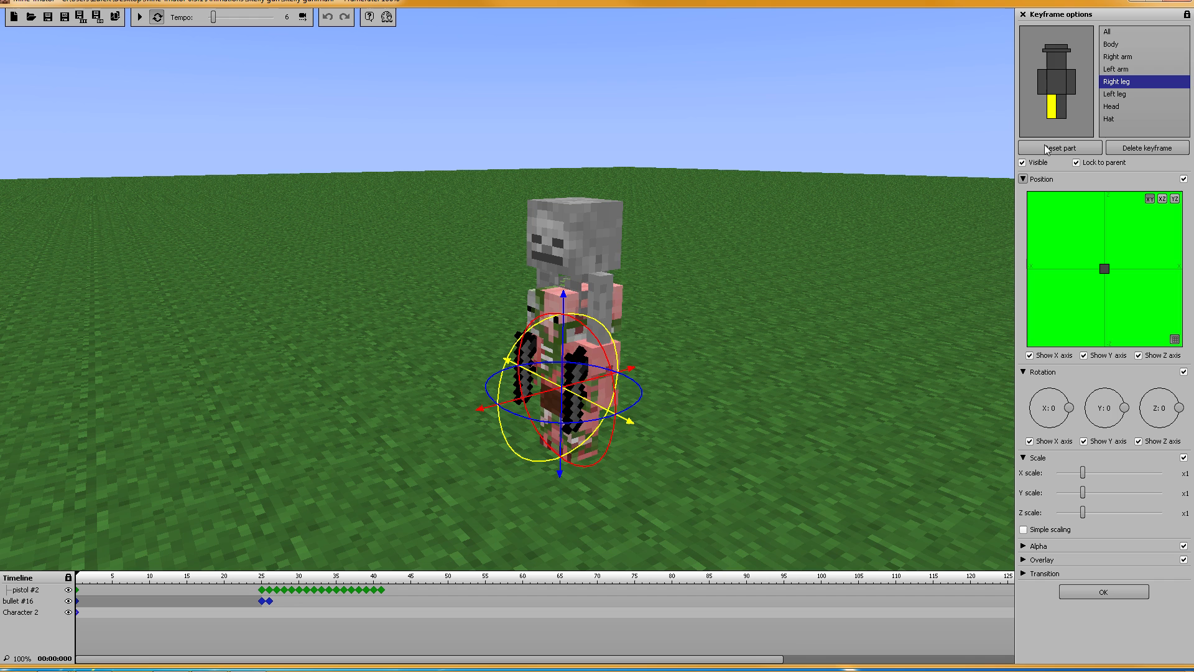
left_click(1109, 33)
left_click_drag(486, 471, 173, 527)
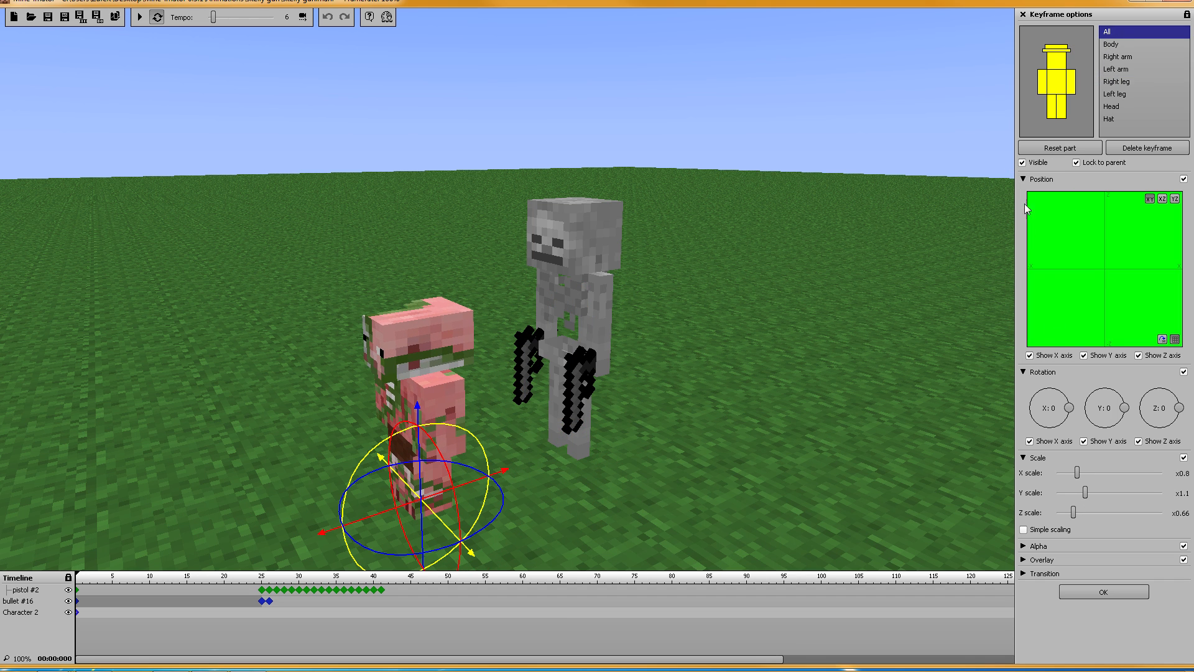
left_click(1032, 179)
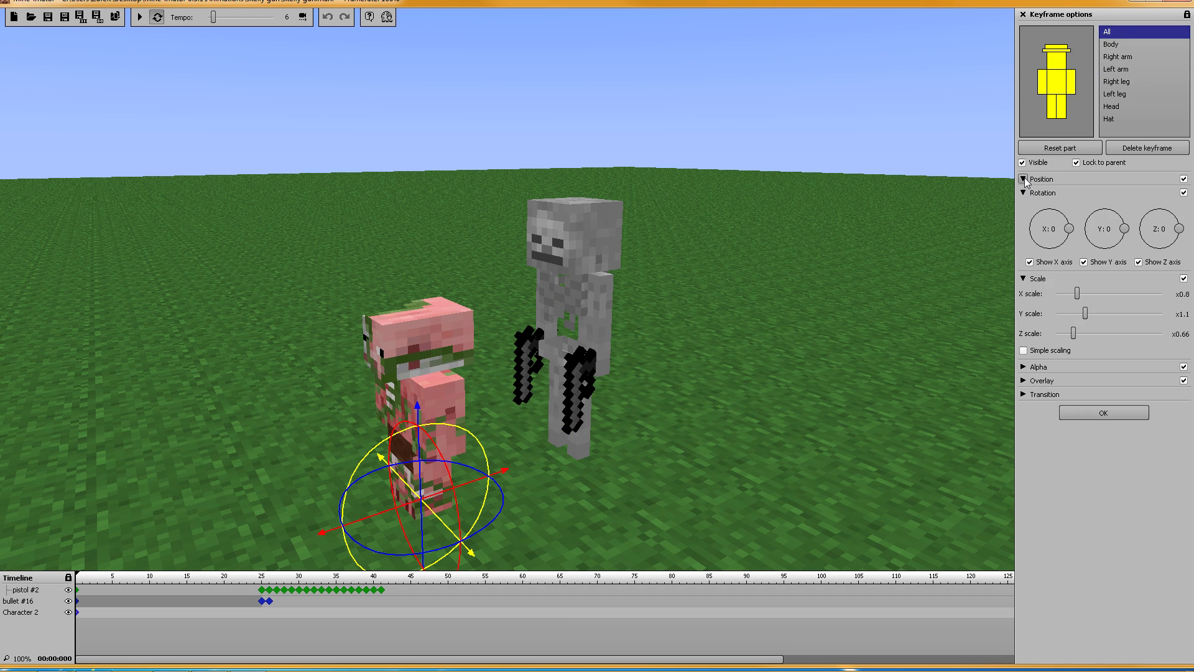
Step: Enlarge the pigman's head to about x1.53 and stretch its right leg wider and longer
left_click(1055, 65)
mouse_move(1080, 299)
left_mouse_down()
mouse_move(1113, 296)
mouse_move(1096, 313)
left_mouse_up()
left_click(1096, 313)
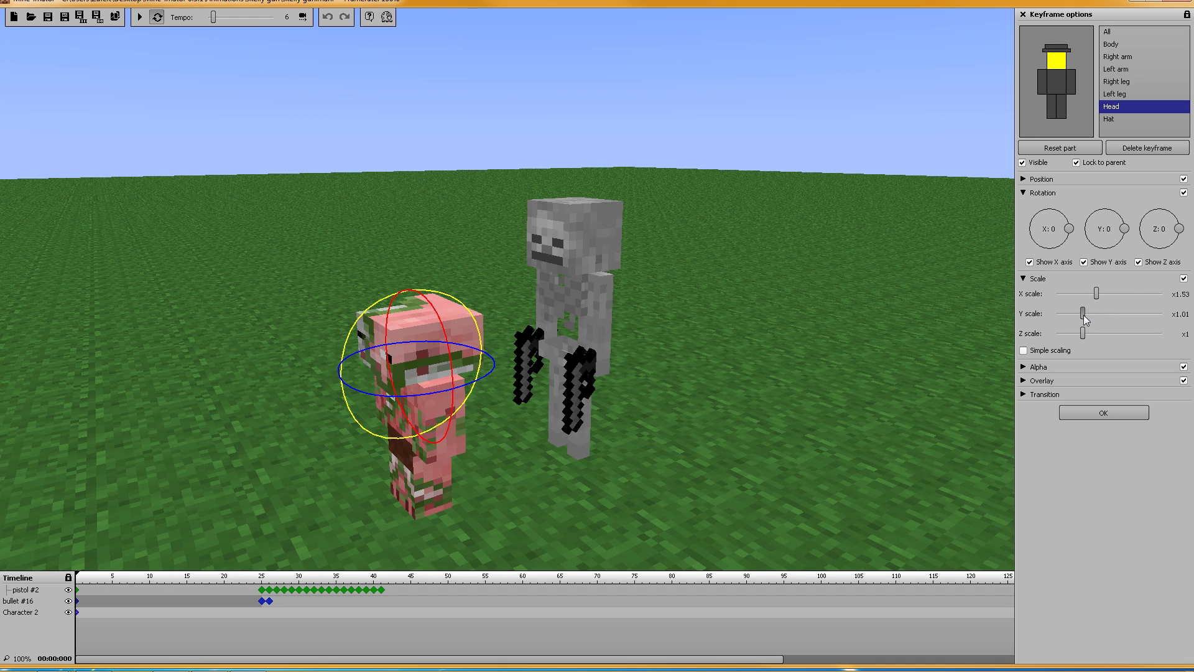
left_click(1097, 334)
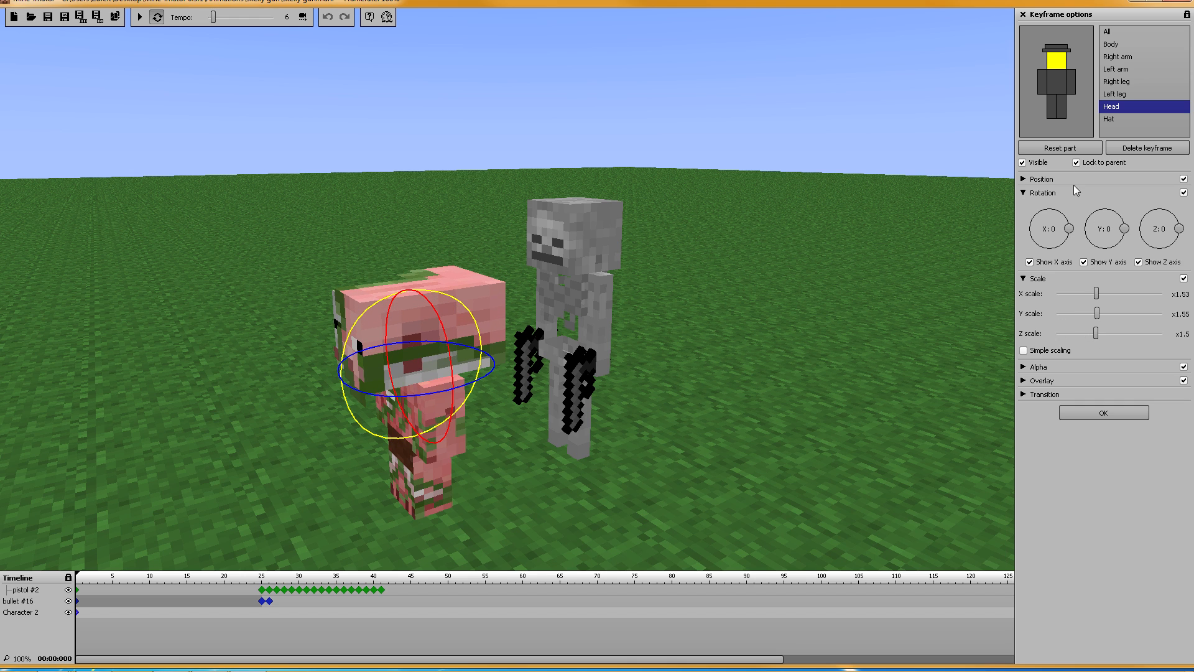
left_click(1117, 82)
left_click_drag(1084, 297, 1107, 339)
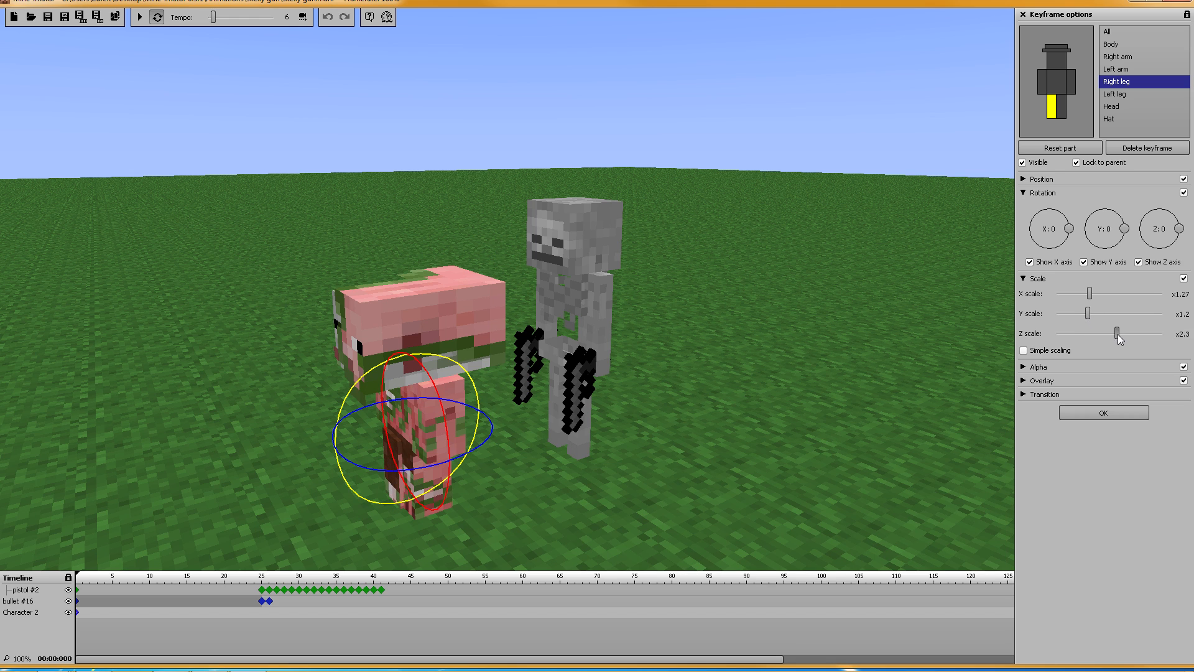
left_click(1111, 32)
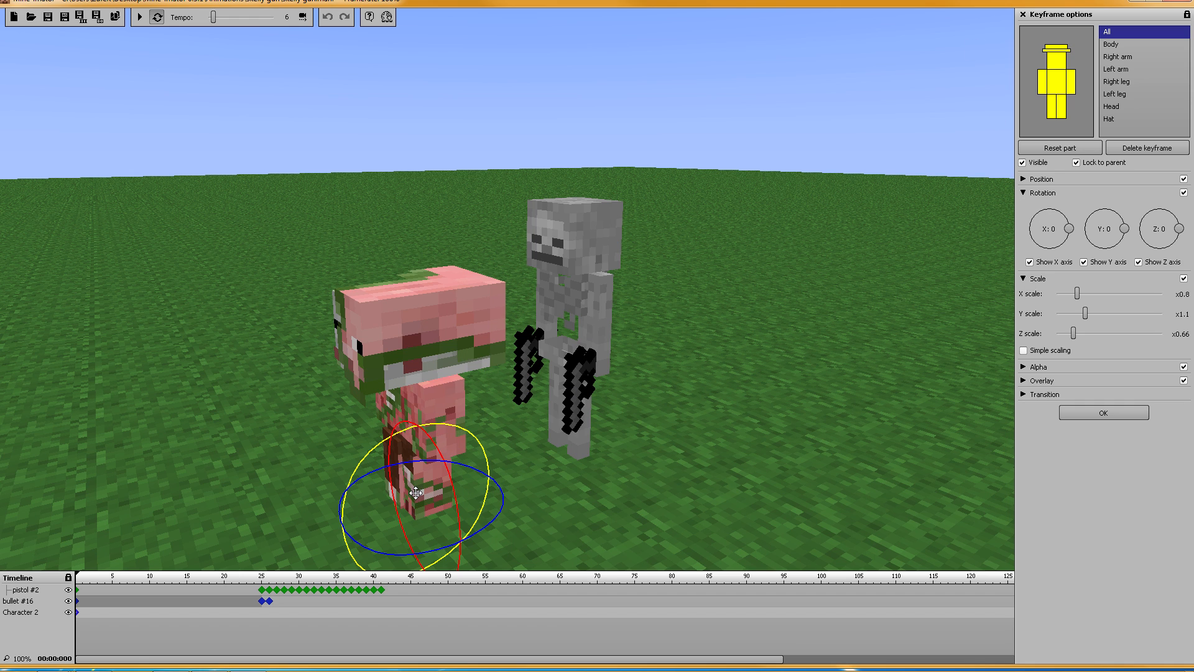
Step: Raise the pigman higher using the Z position arrow
left_click(1023, 190)
left_click(1024, 179)
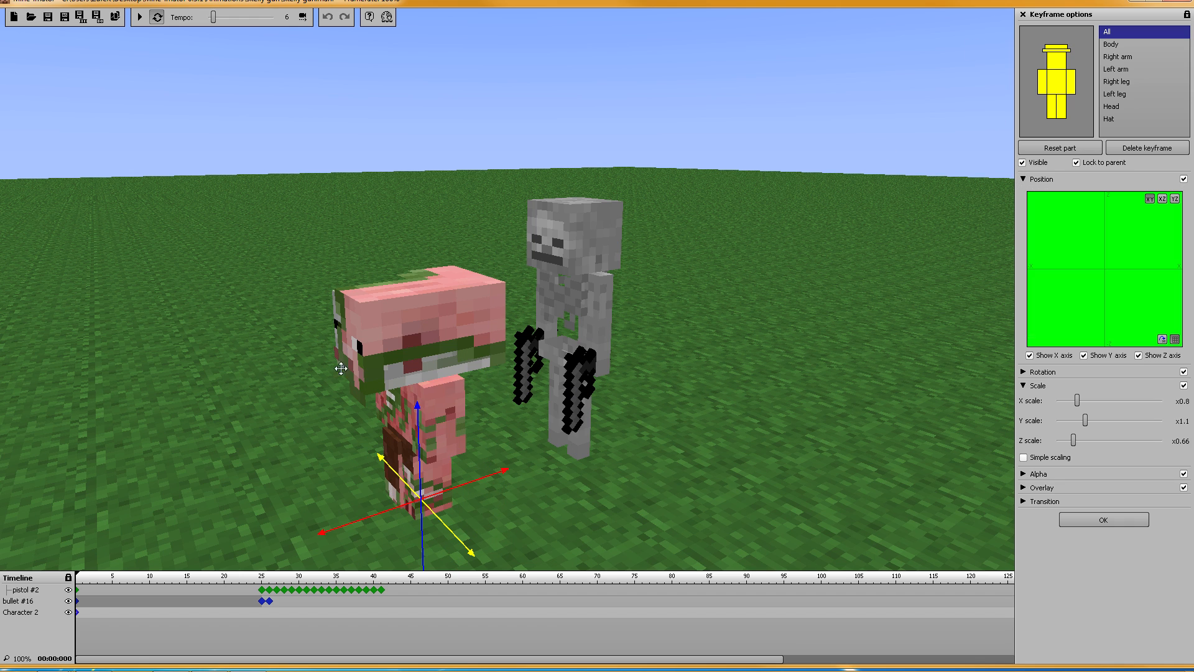
left_click_drag(413, 415, 511, 93)
left_click_drag(612, 125, 500, 295)
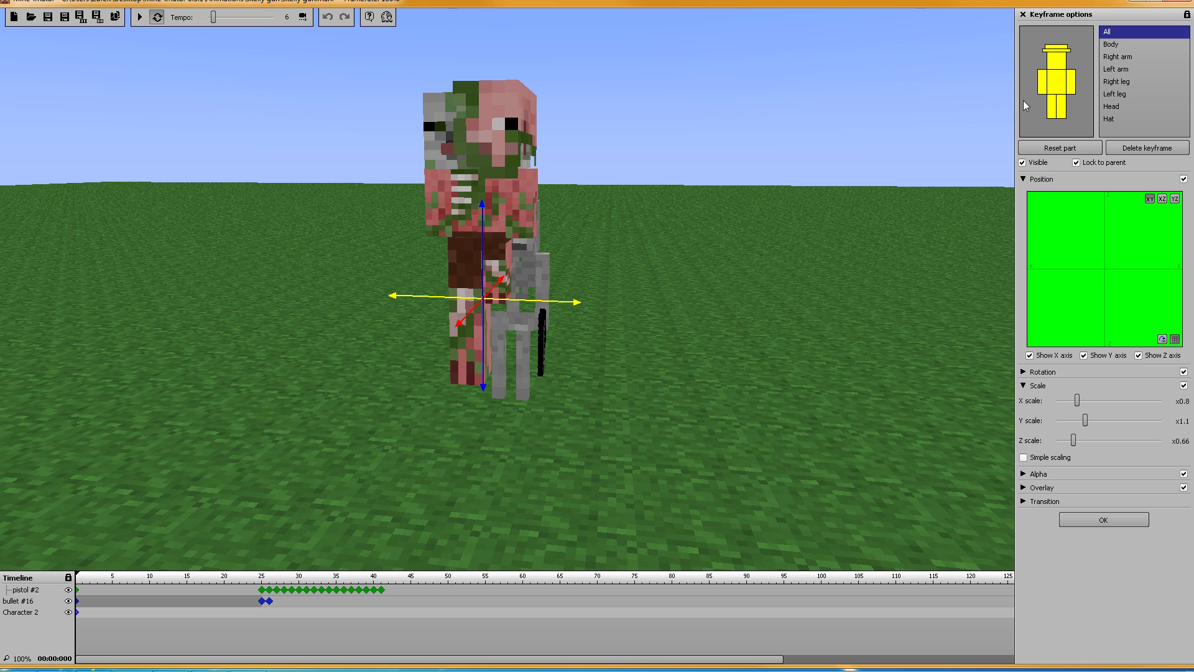
Step: Scale the pigman's hat to x1.06, x1.08 and x1.97
left_click(1040, 87)
left_click(1051, 106)
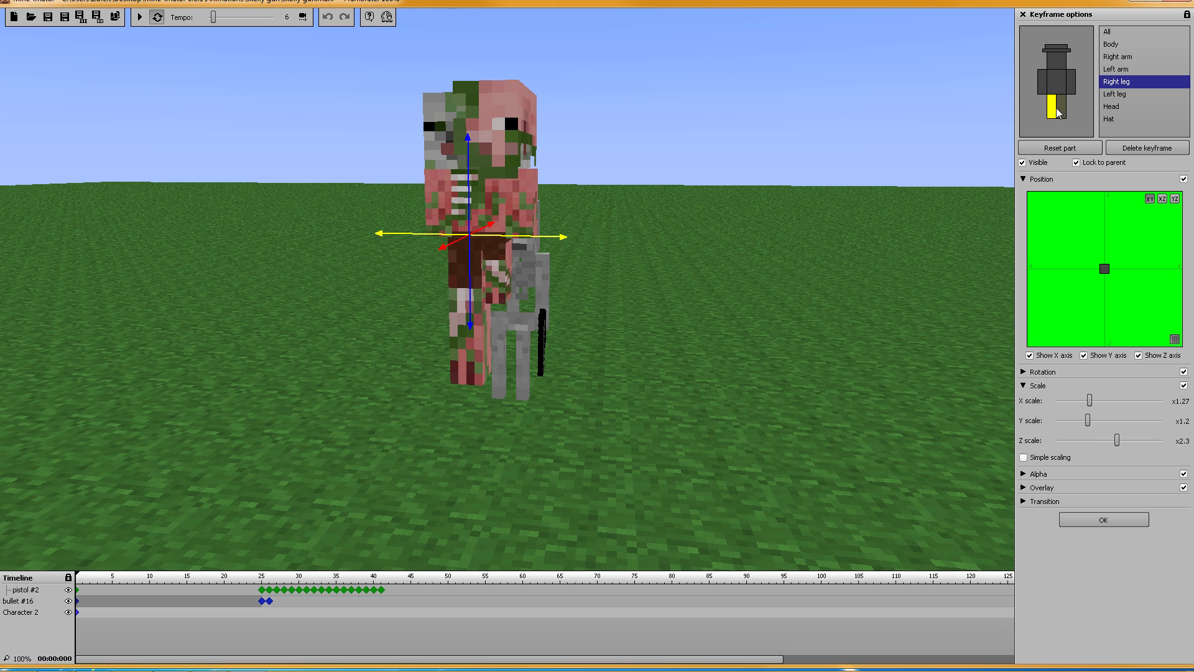
left_click(1062, 105)
left_click(1071, 82)
left_click(1056, 82)
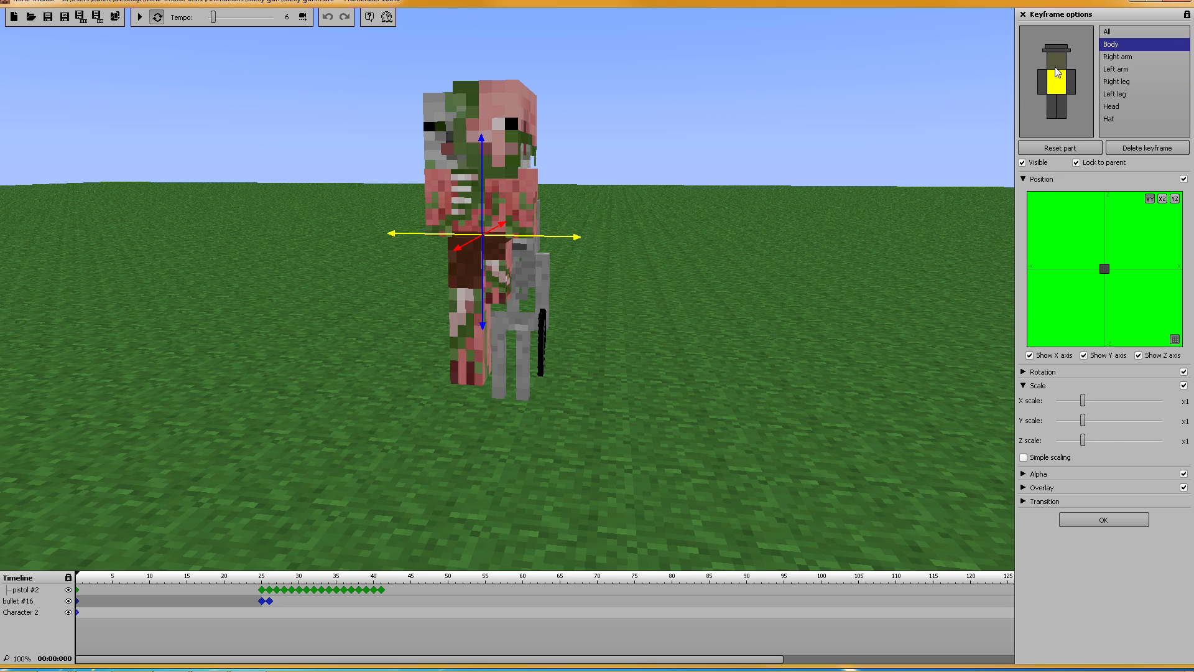
left_click(1059, 57)
left_click(1056, 49)
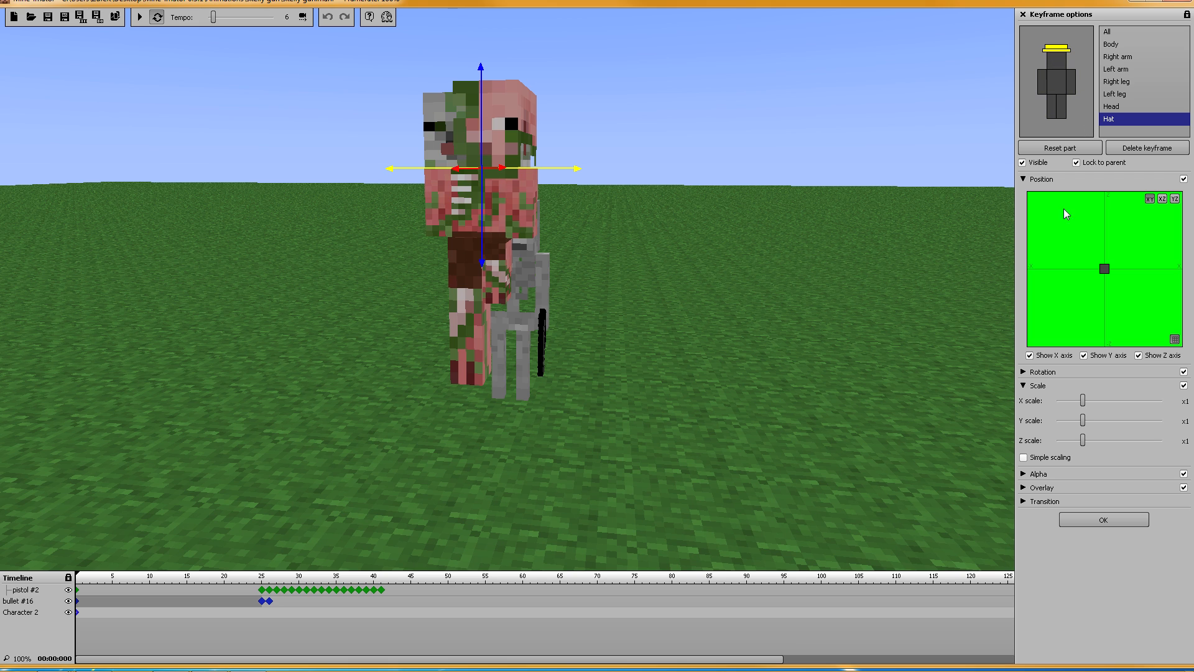
mouse_move(1083, 402)
left_mouse_down()
mouse_move(1067, 403)
mouse_move(1157, 404)
mouse_move(1031, 403)
mouse_move(1086, 405)
left_mouse_up()
left_click_drag(1070, 425, 1117, 444)
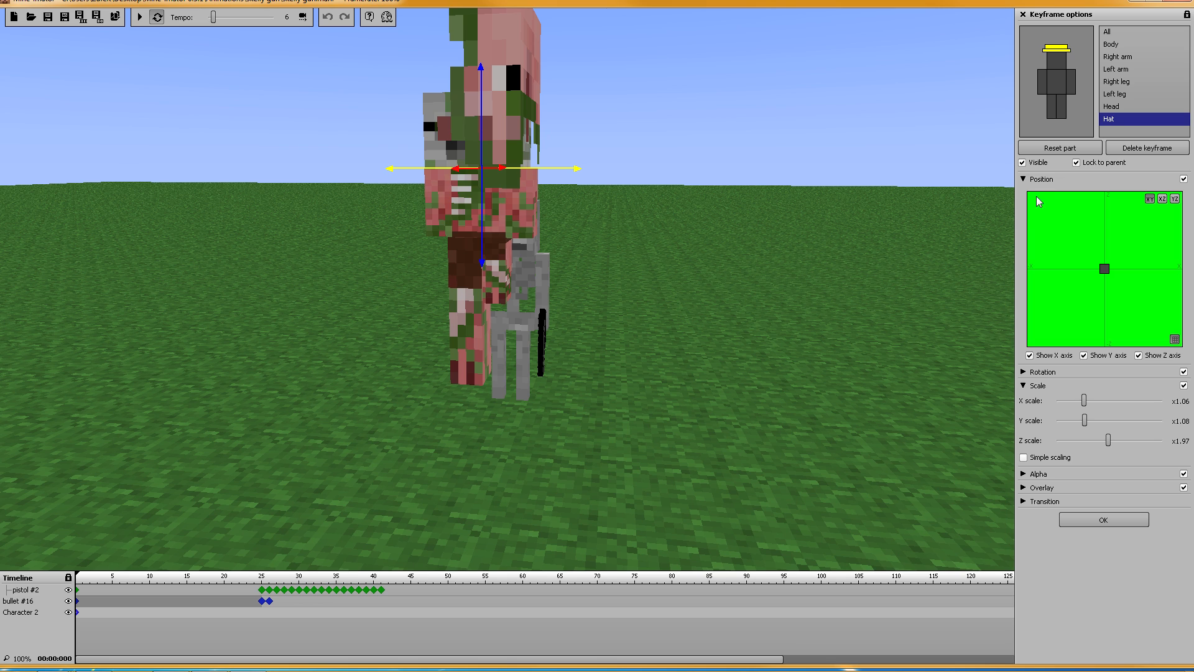
left_click(1022, 179)
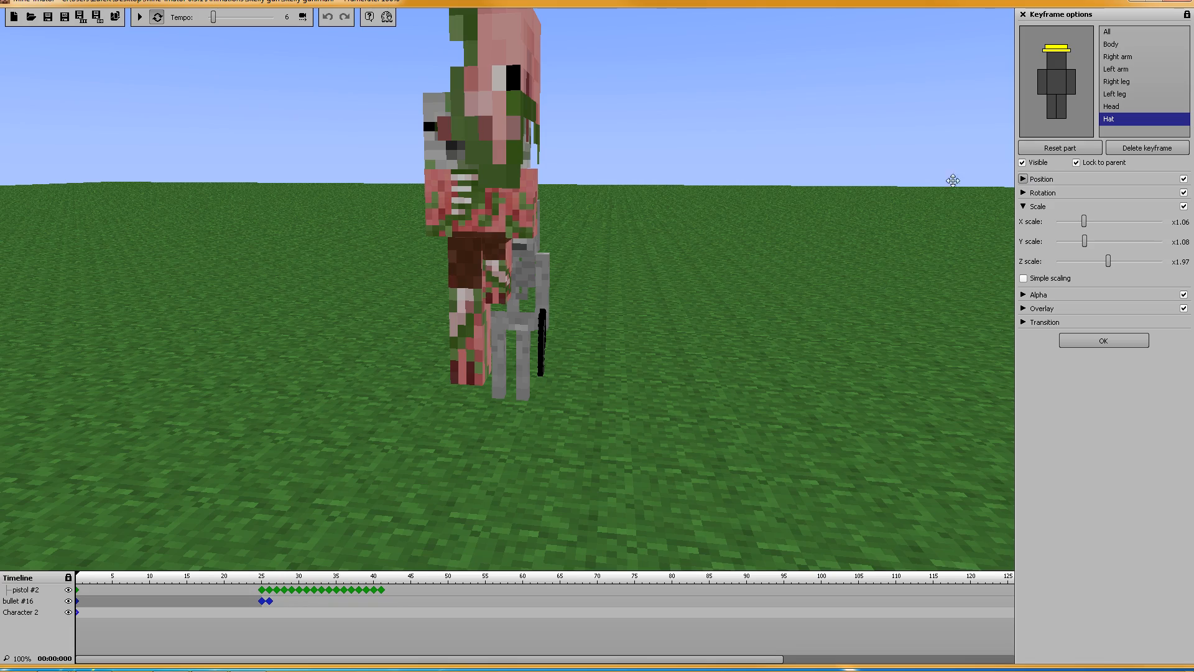
left_click_drag(719, 211, 914, 181)
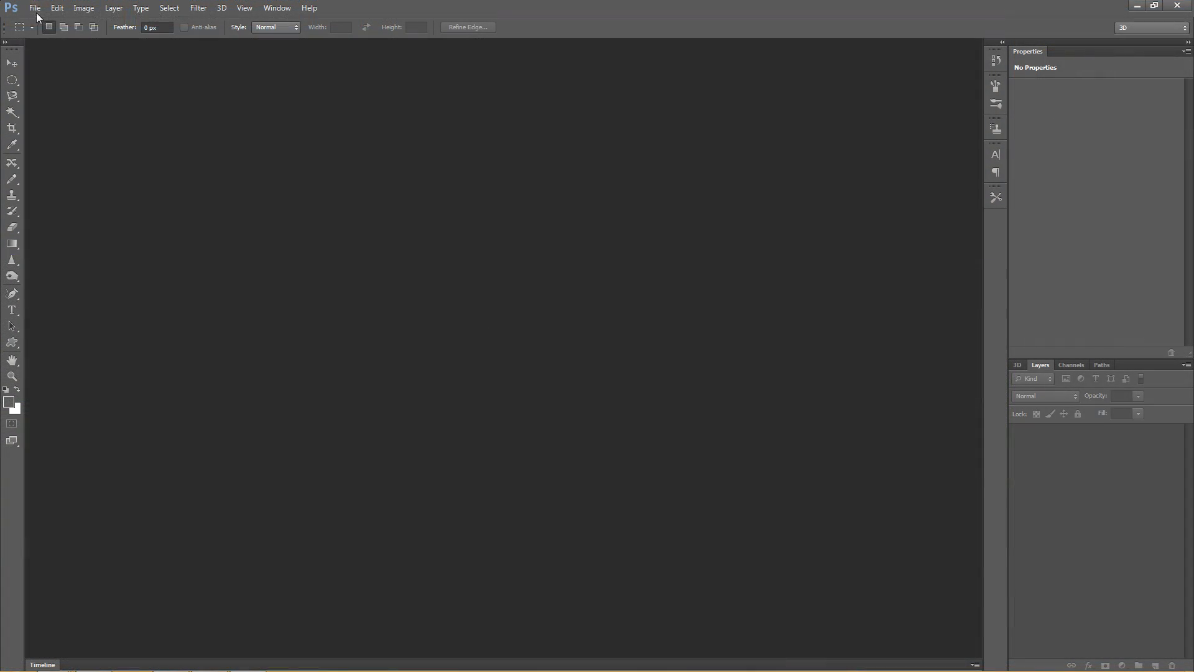
Step: Open item guides.psd and zoom the canvas to 200%
left_click(34, 8)
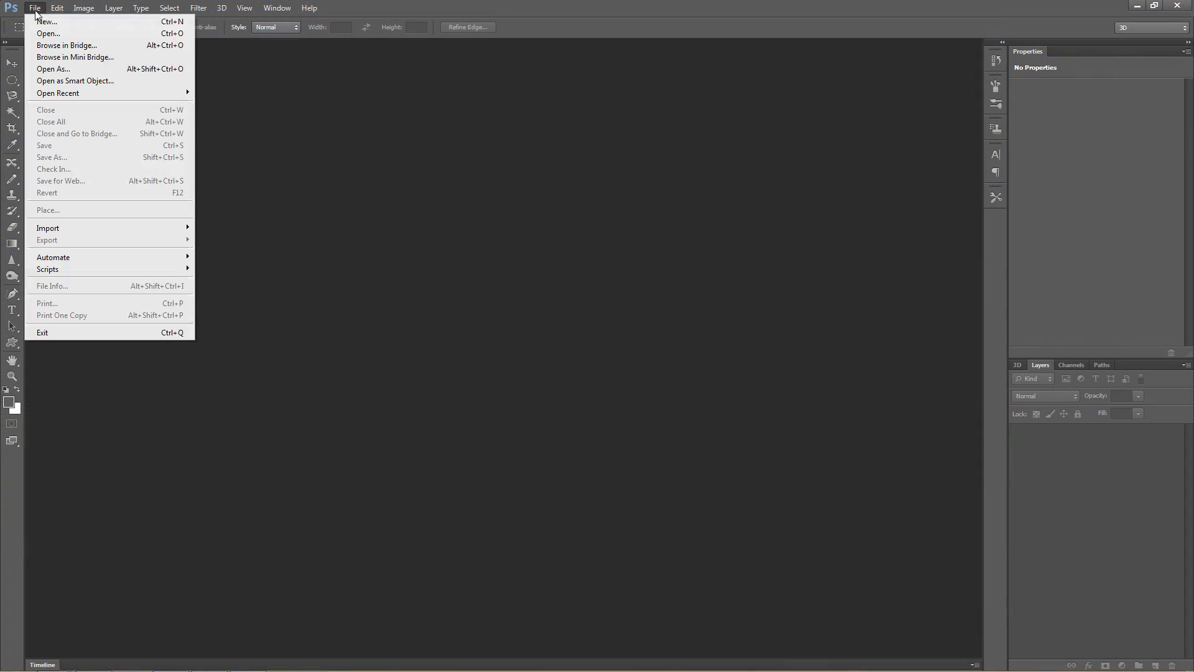
left_click(53, 34)
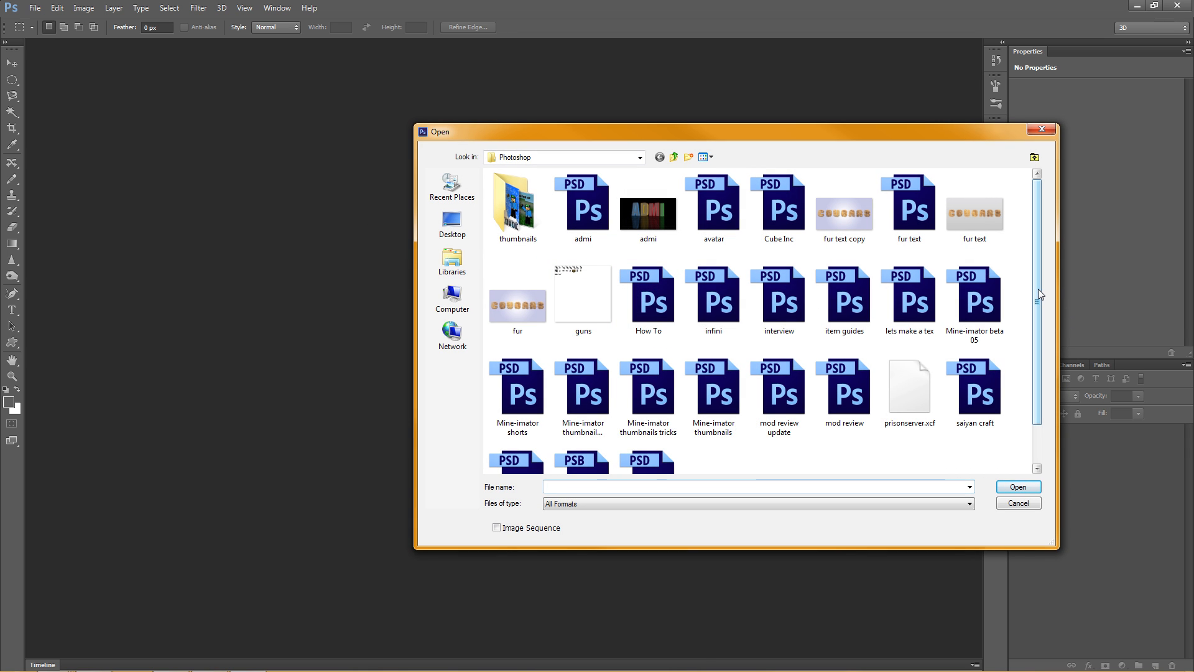
left_click_drag(1038, 288, 1034, 327)
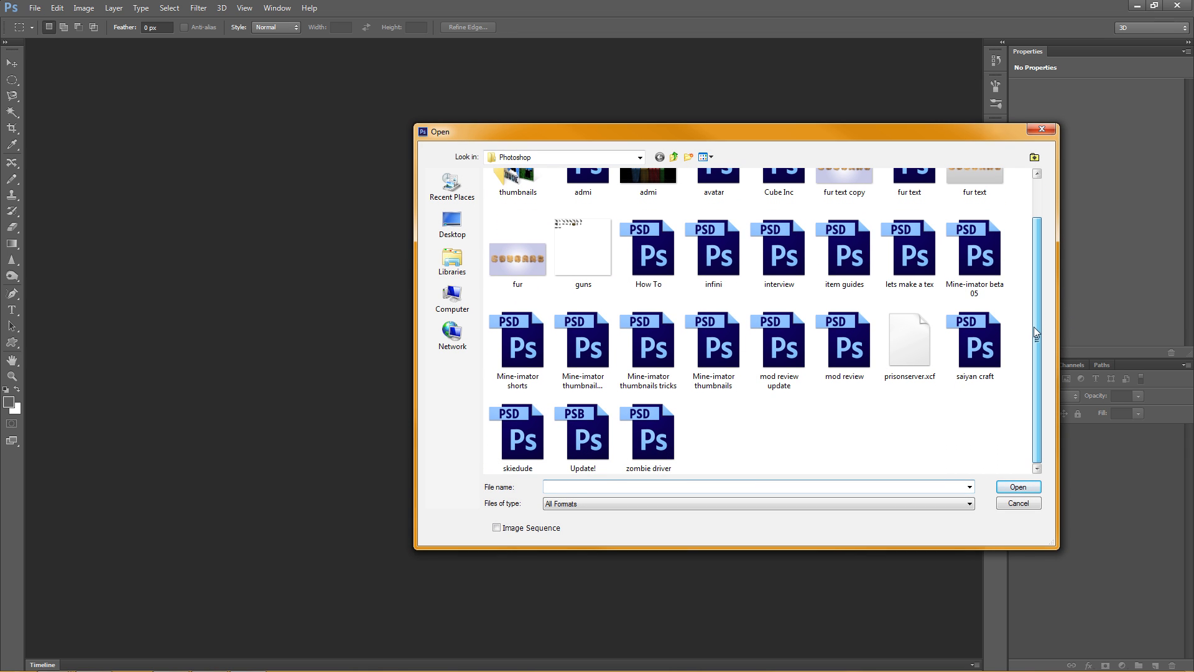
left_click(845, 258)
left_click(1017, 486)
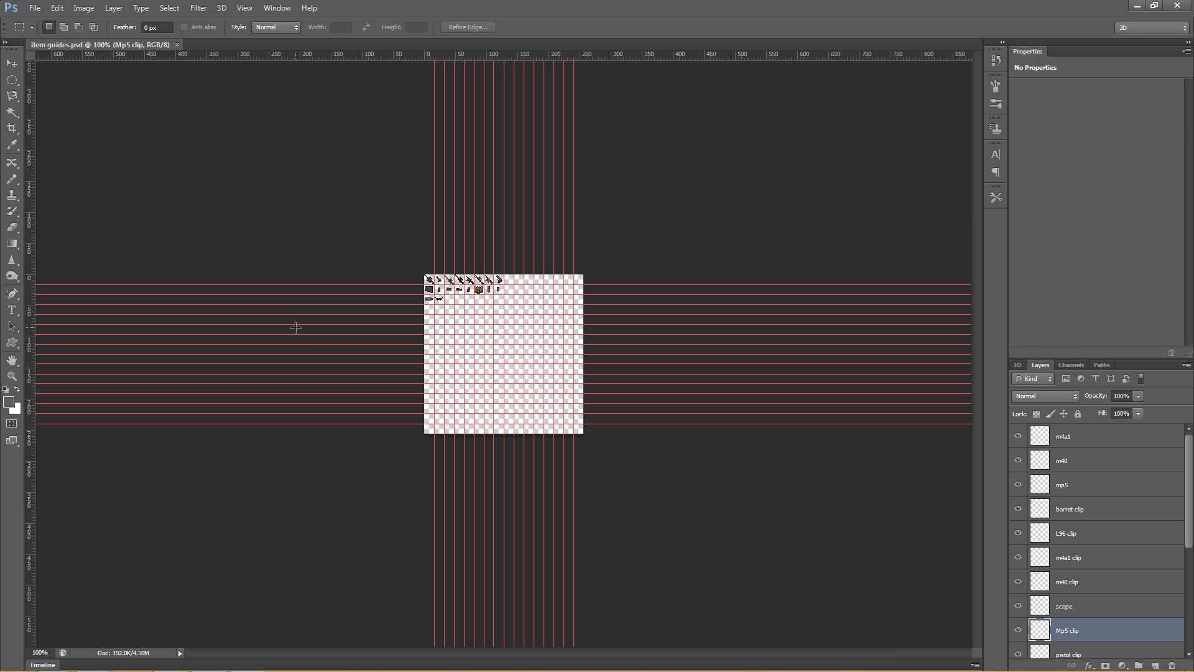
key("ctrl+plus")
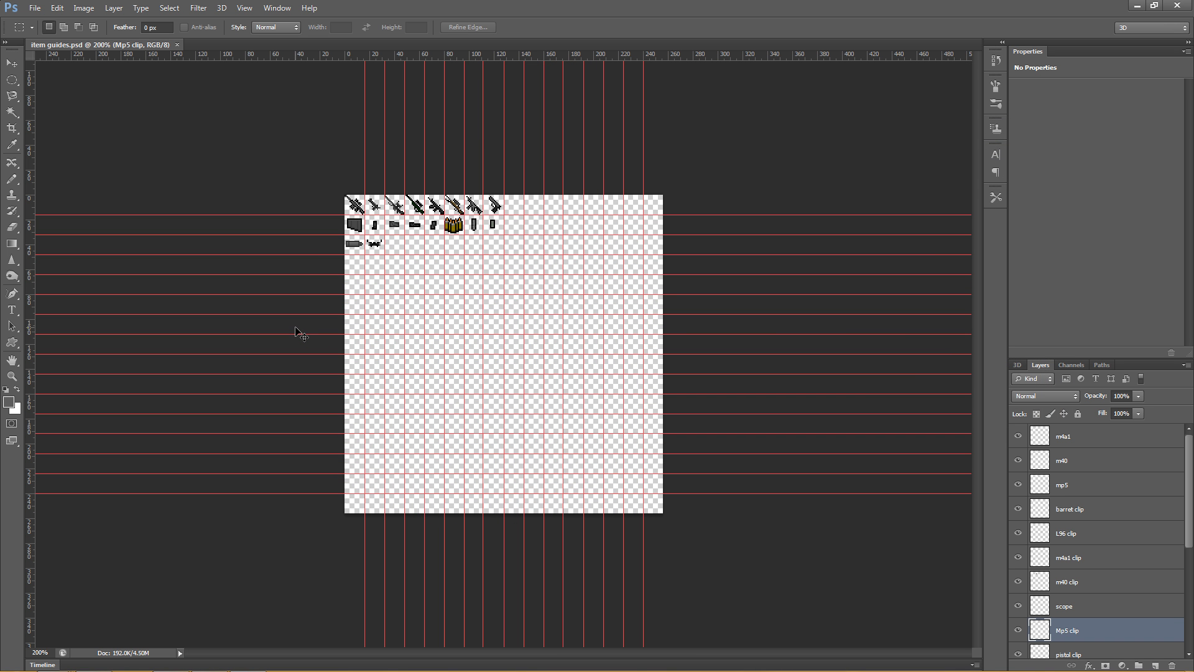